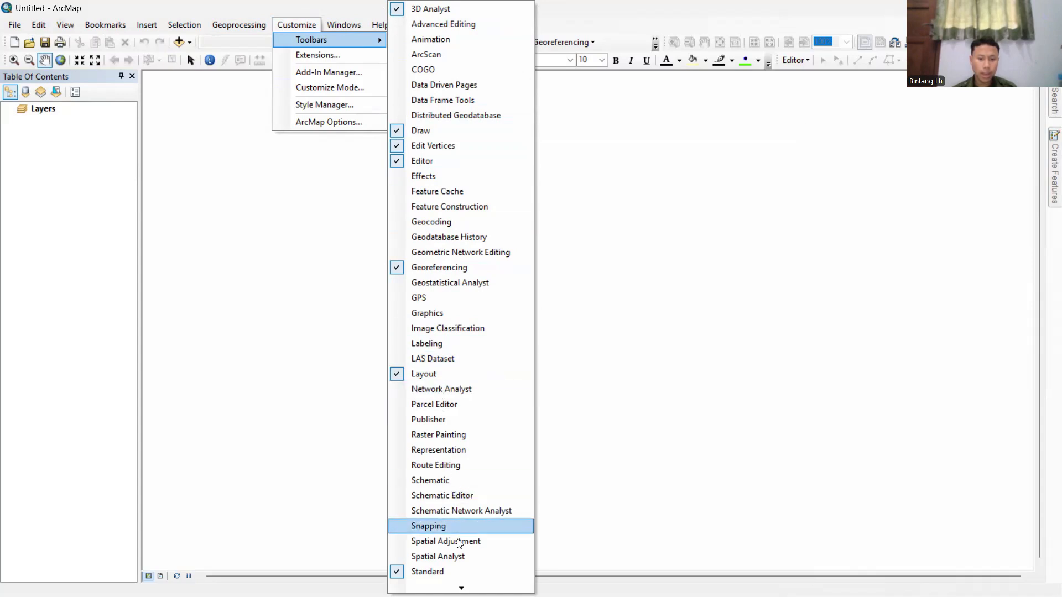
mouse_move(460, 588)
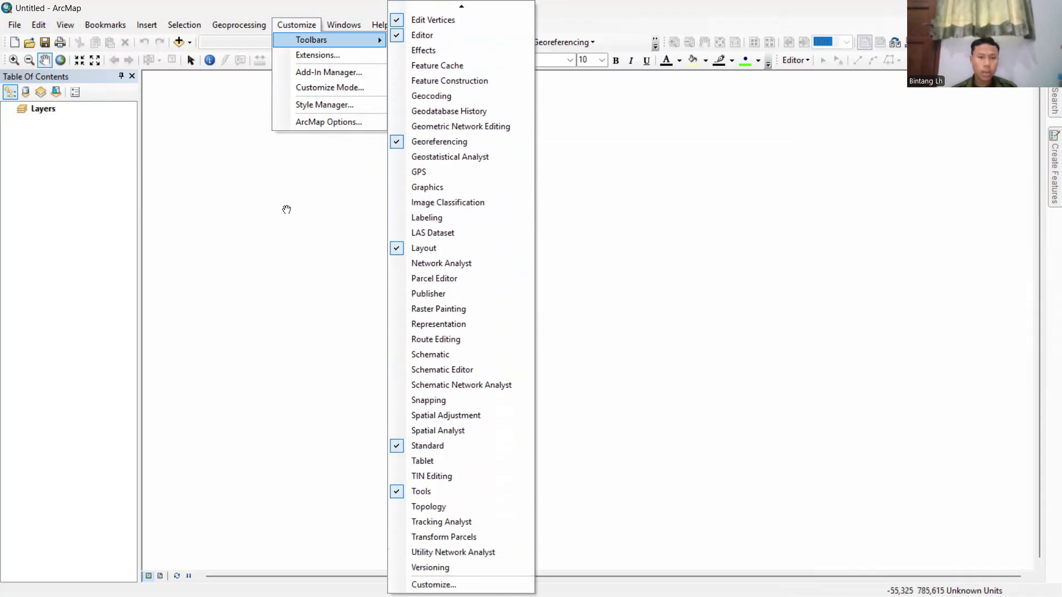
left_click(264, 213)
Set the coordinate system of the Layers data frame to WGS 1984 UTM Zone 49S.
left_click(49, 110)
right_click(49, 111)
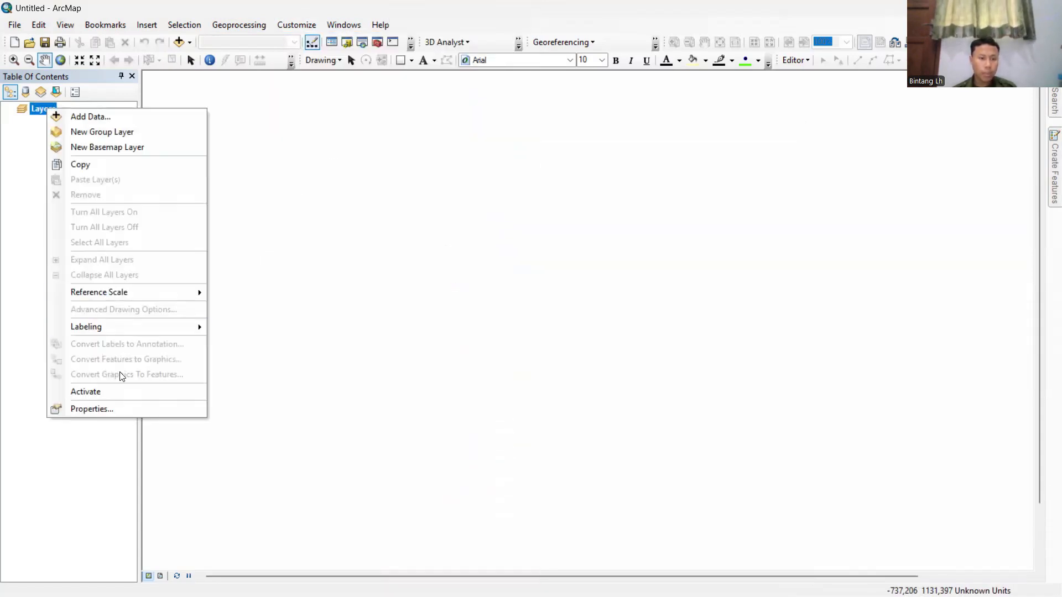
left_click(131, 409)
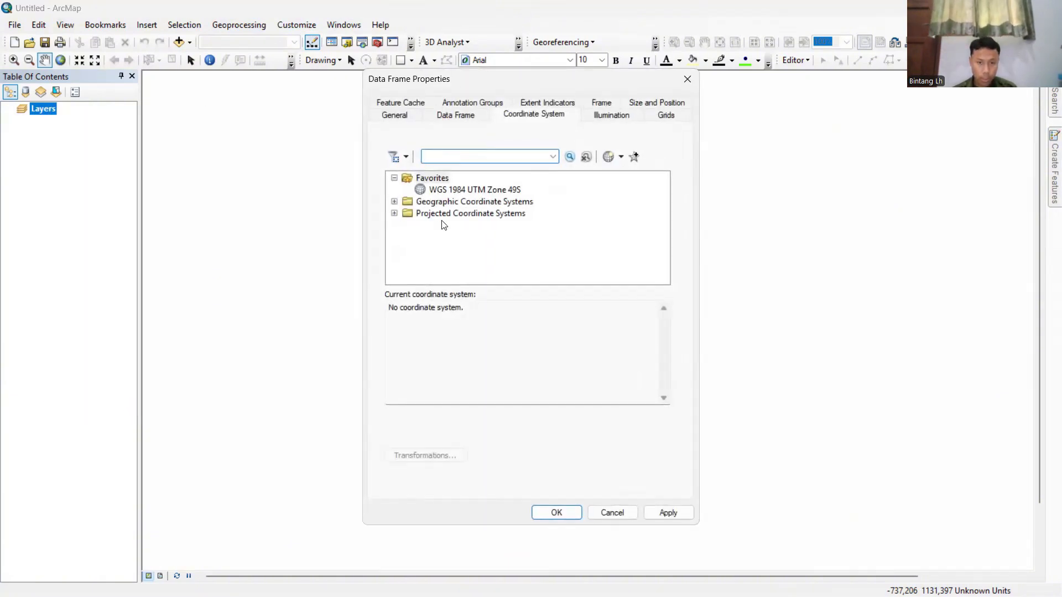
left_click(469, 190)
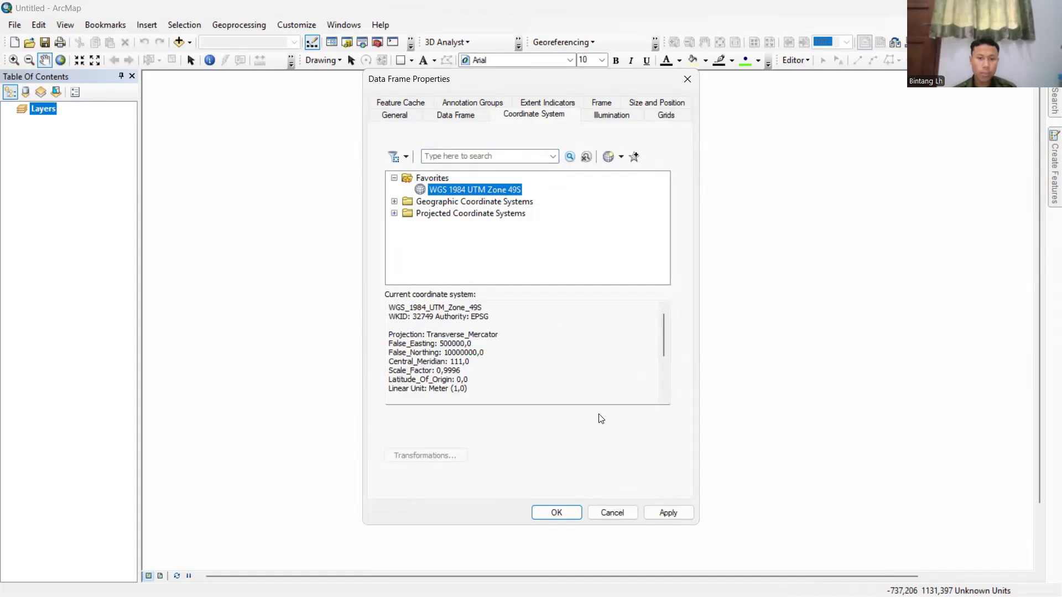
left_click(667, 513)
left_click(555, 512)
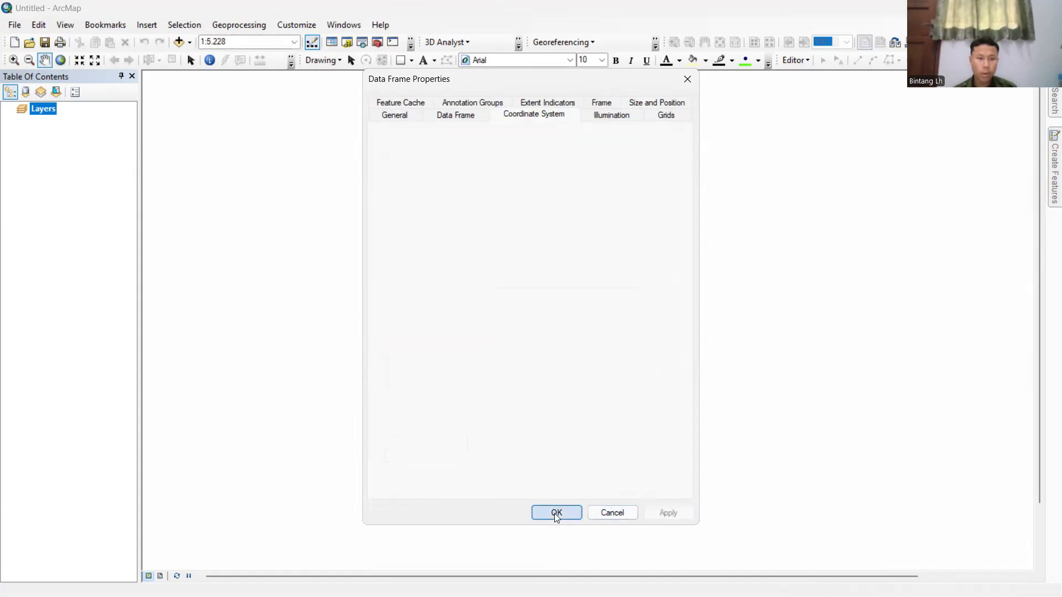
Add the map image "WhatsApp Image 2025-08-31 at 12.39.22_e0e3e27c.jpg" to the Layers data frame.
right_click(46, 119)
left_click(69, 118)
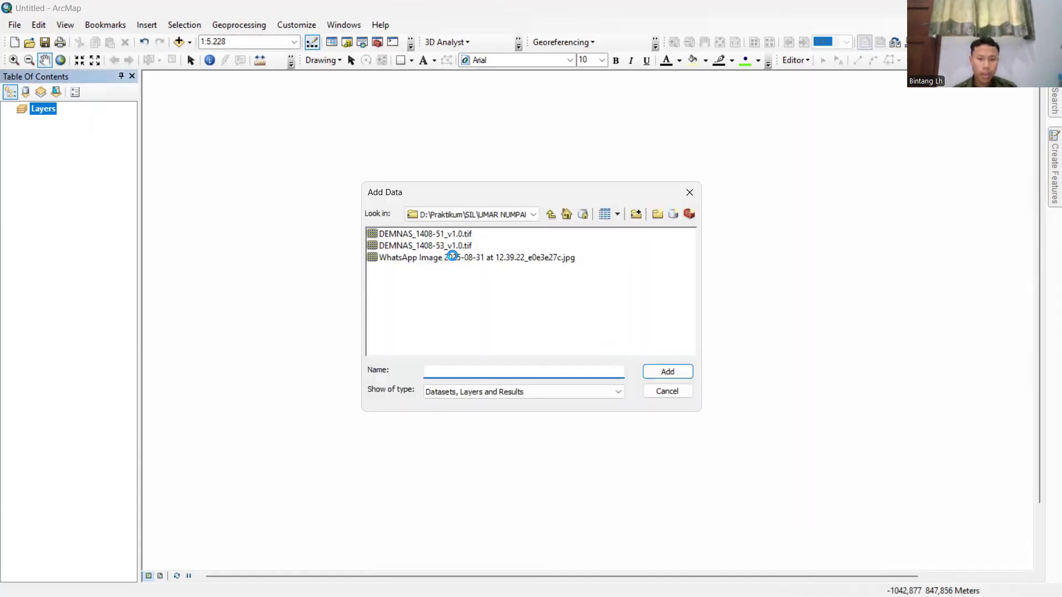
left_click(449, 257)
left_click(672, 372)
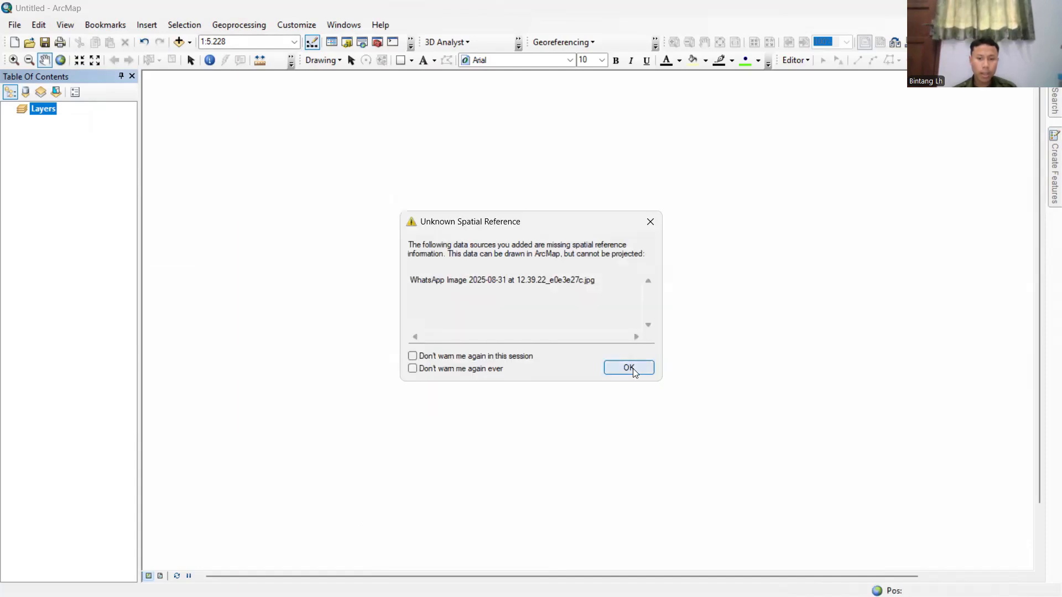
left_click(613, 362)
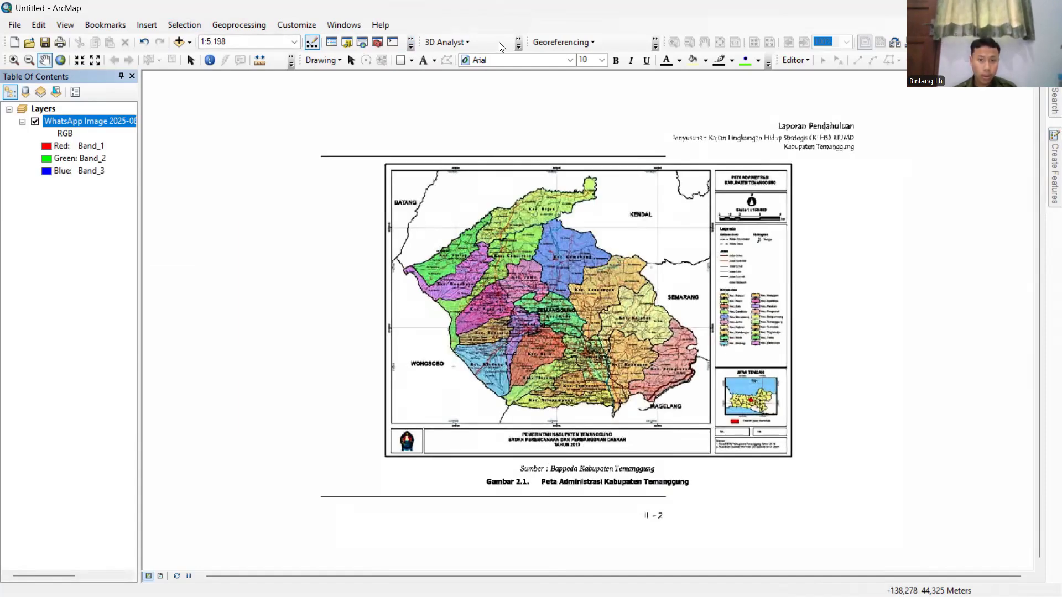
Add a georeferencing control point at the grid intersection northwest of Kec. Tretep with coordinates X 390000 and Y 9210000.
left_click(520, 46)
scroll(460, 232, "up", 3)
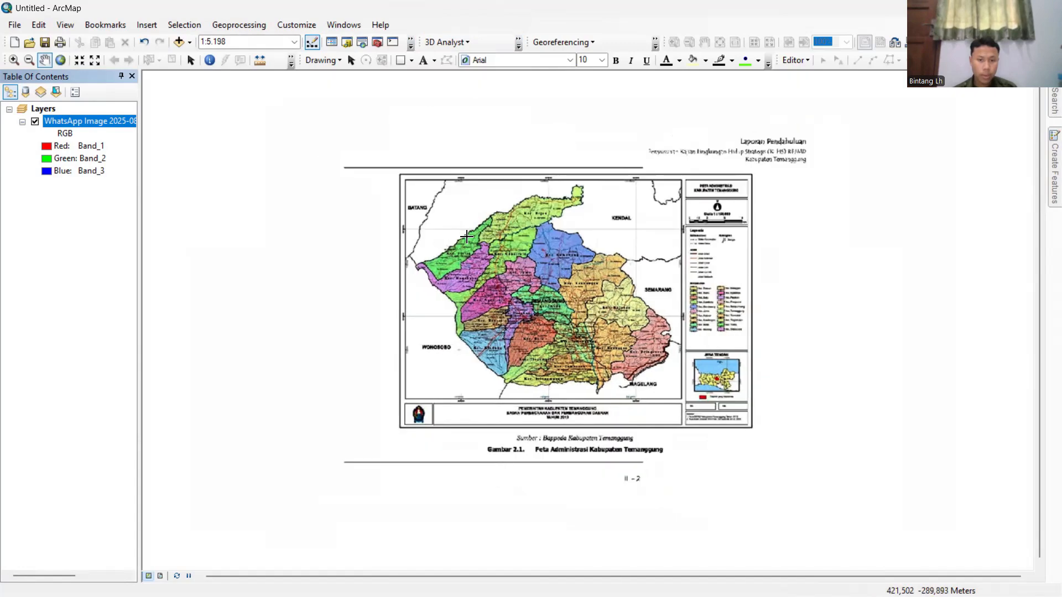
scroll(414, 177, "up", 5)
left_click(419, 191)
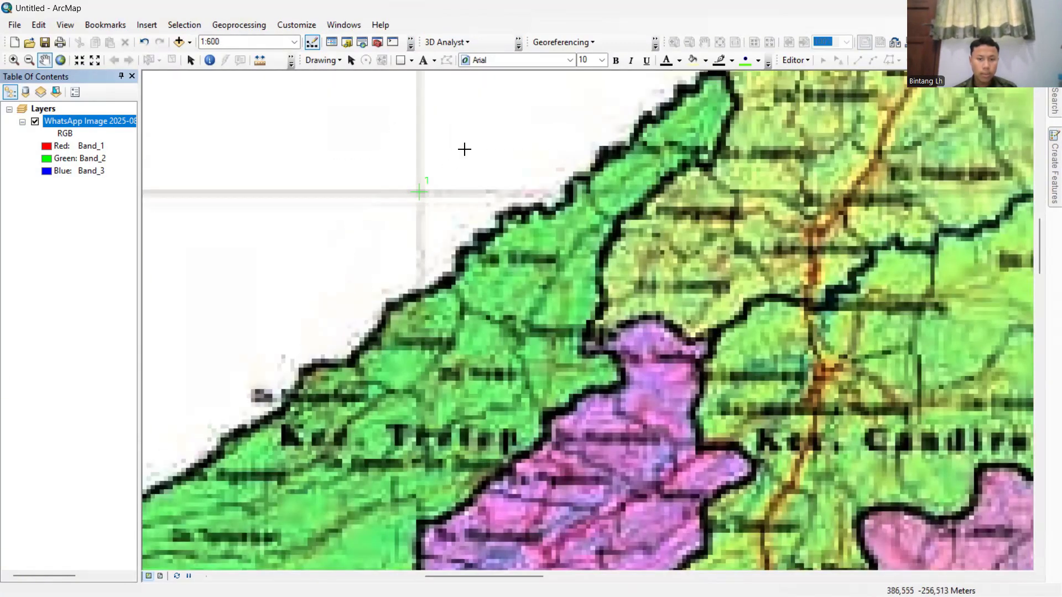
right_click(465, 151)
left_click(504, 158)
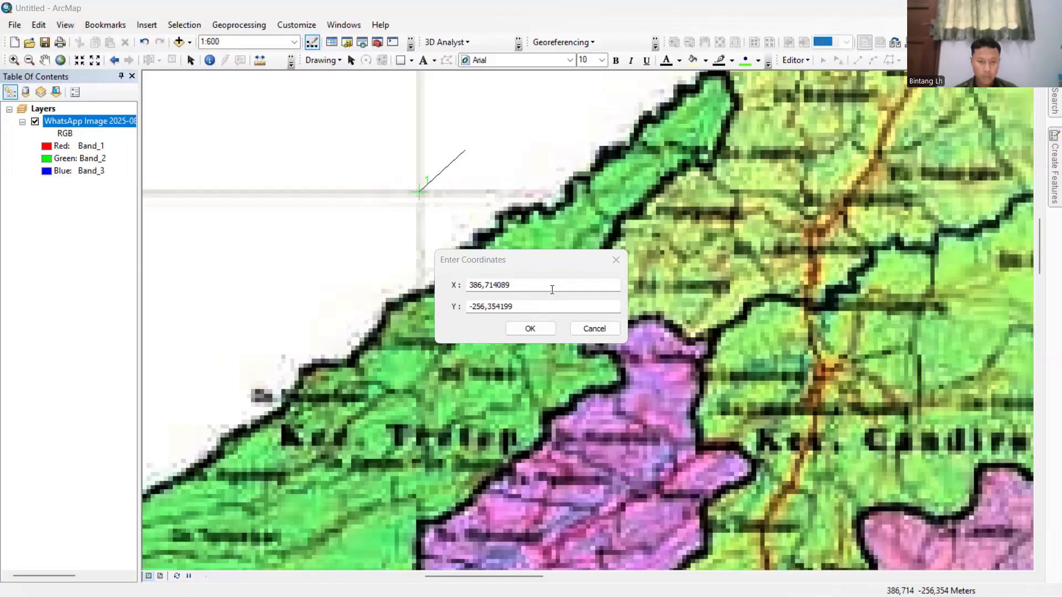
left_click(530, 291)
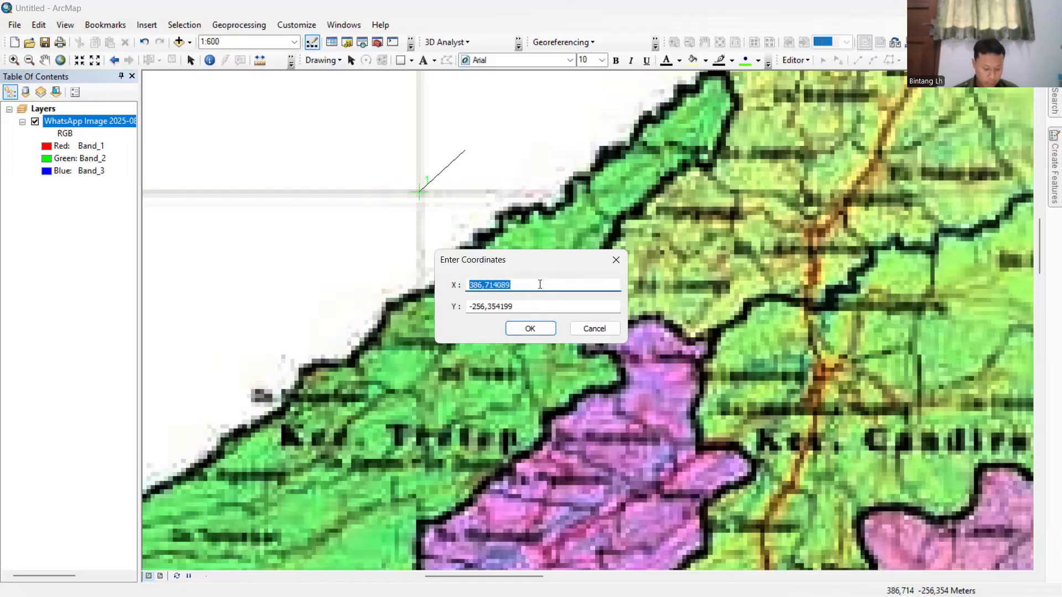
type("390000")
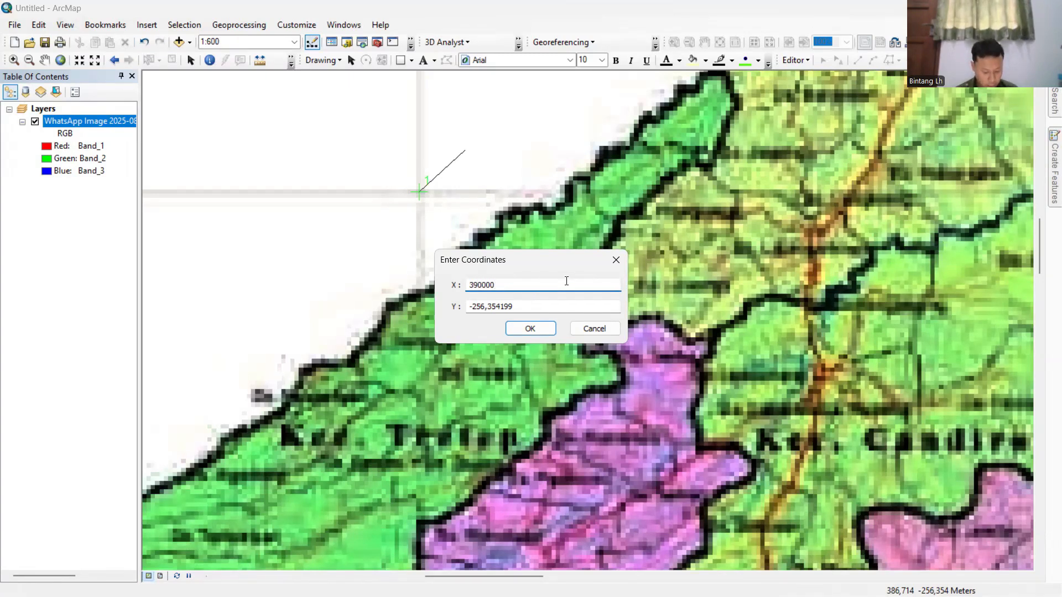
left_click(576, 309)
type("9210000")
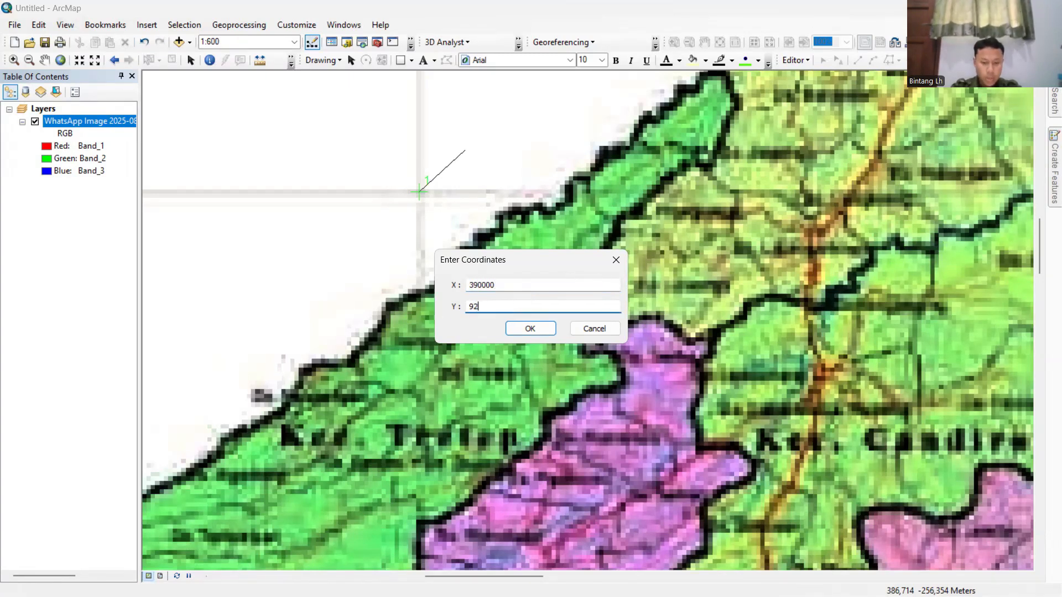
left_click(520, 328)
Add a second control point at the grid intersection in eastern Kec. Kaloran with coordinates X 420000 and Y 9195000.
right_click(117, 117)
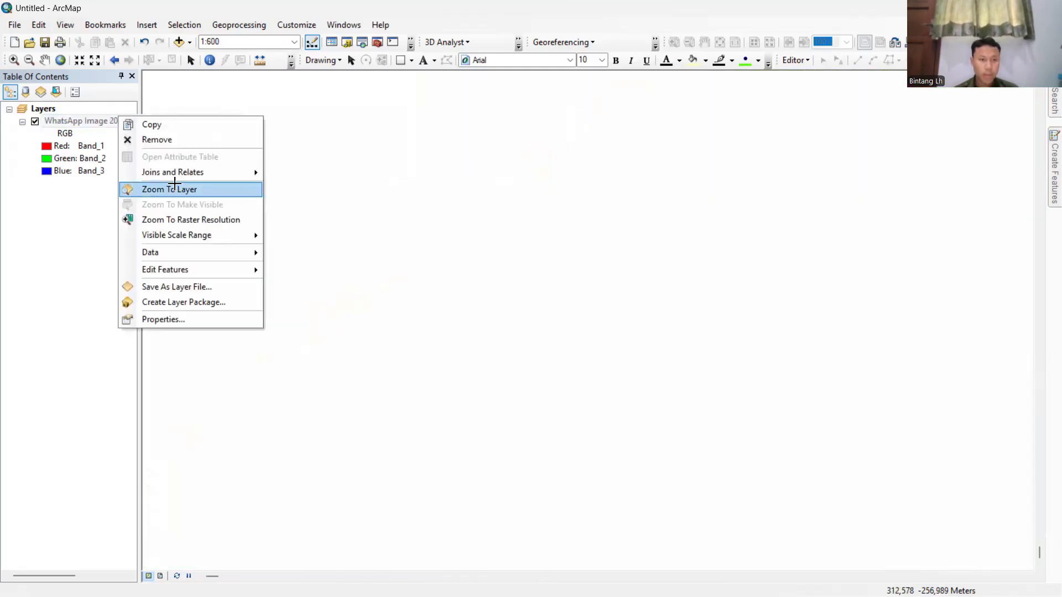
left_click(174, 189)
scroll(771, 483, "up", 5)
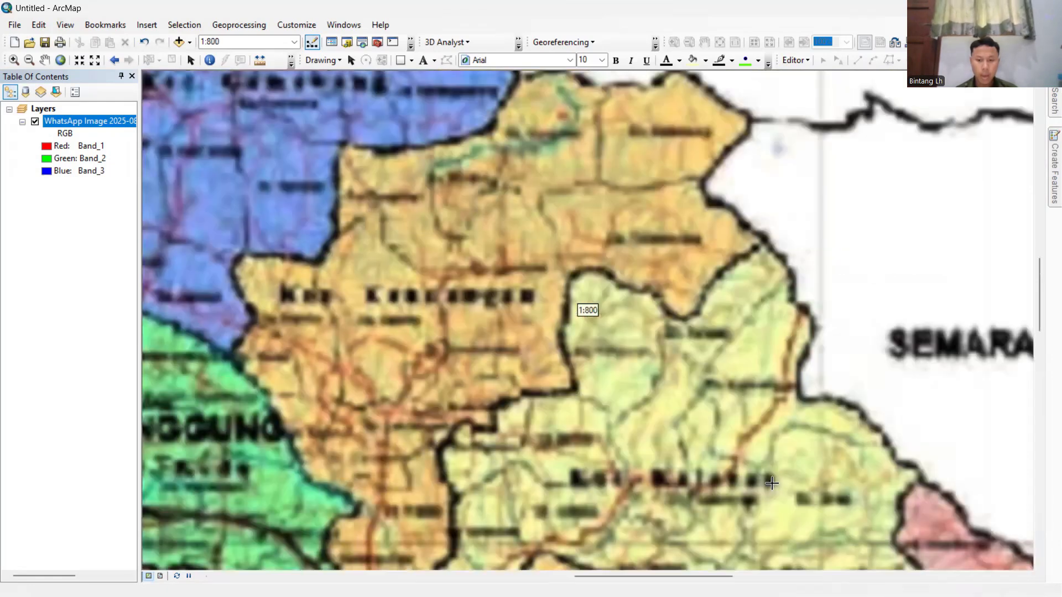
scroll(772, 482, "down", 1)
scroll(796, 462, "up", 1)
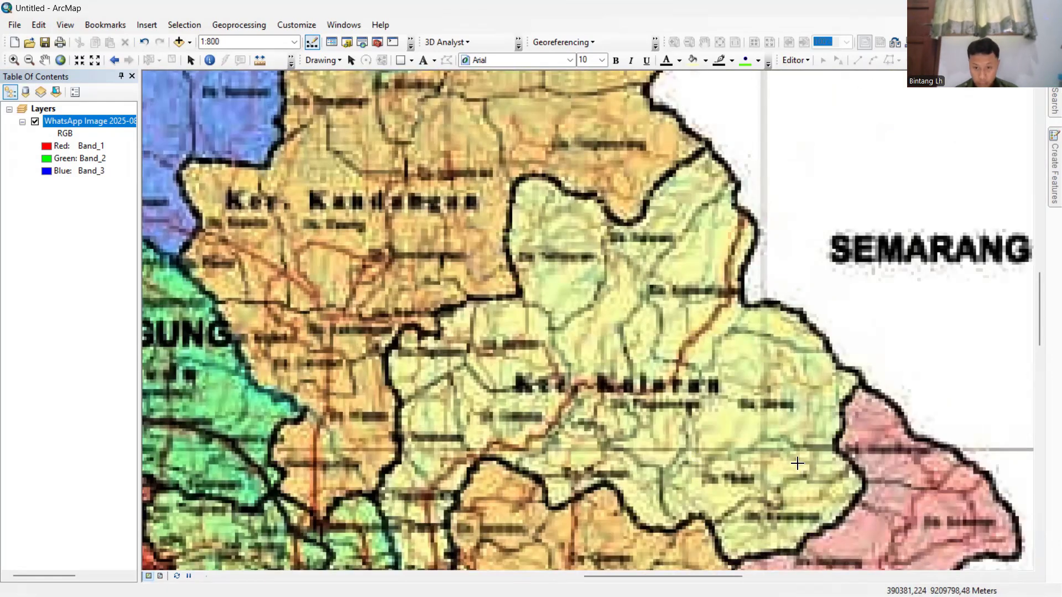
scroll(831, 464, "up", 1)
scroll(831, 464, "down", 2)
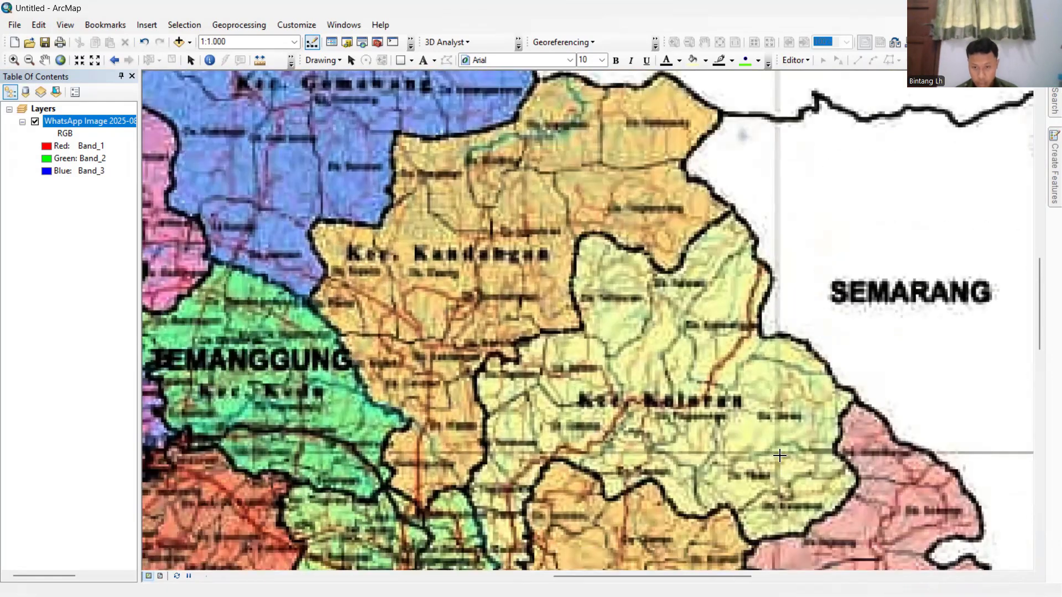
right_click(831, 425)
left_click(857, 433)
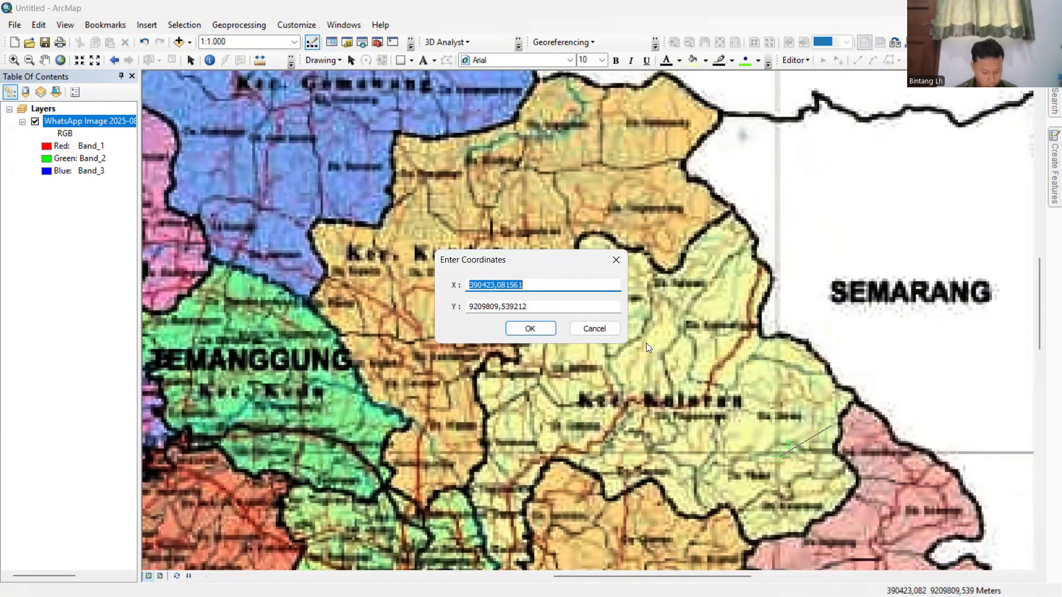
type("420000")
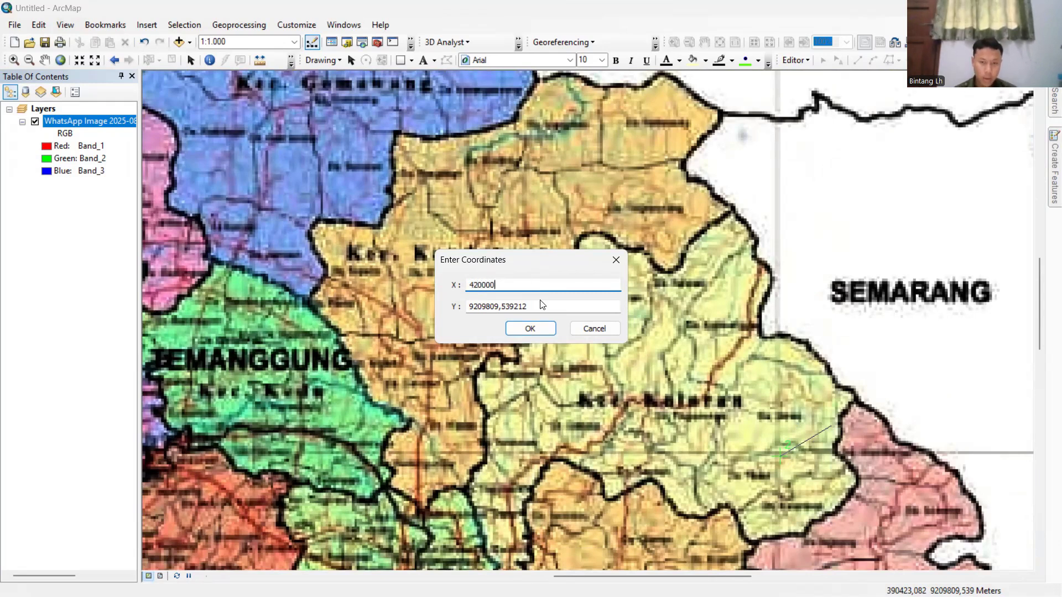
key("Tab")
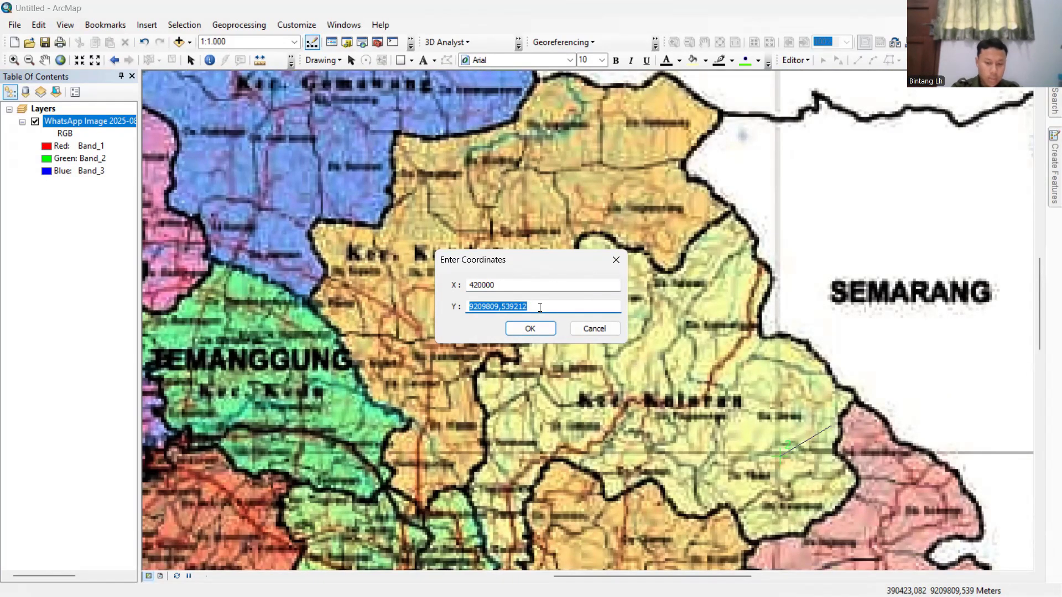
type("9195000")
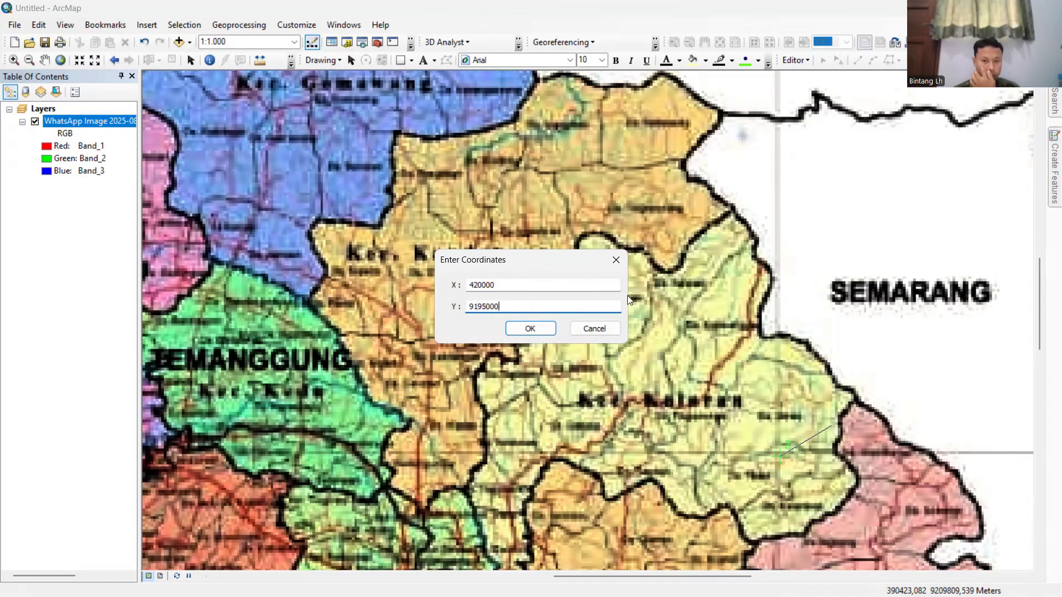
left_click(529, 328)
Zoom to the full map image and save its control-point alignment with Update Georeferencing.
right_click(84, 124)
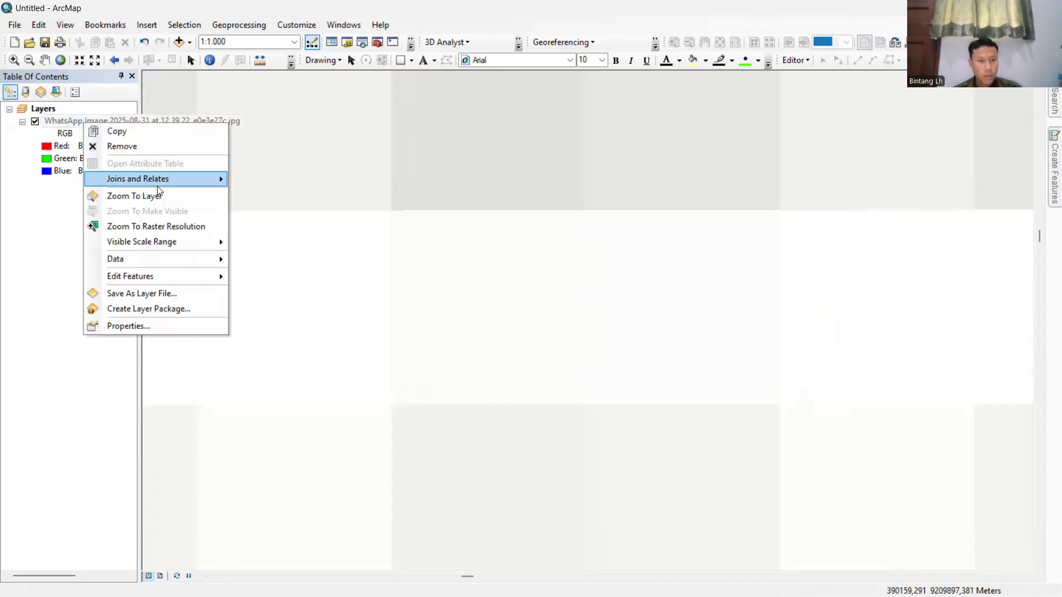
left_click(134, 196)
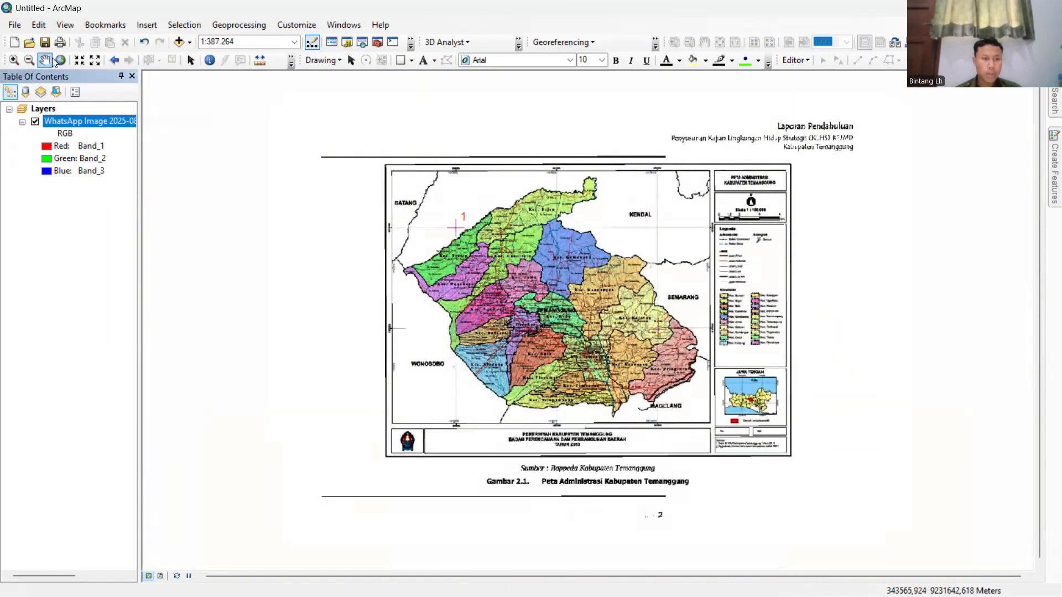
left_click(192, 61)
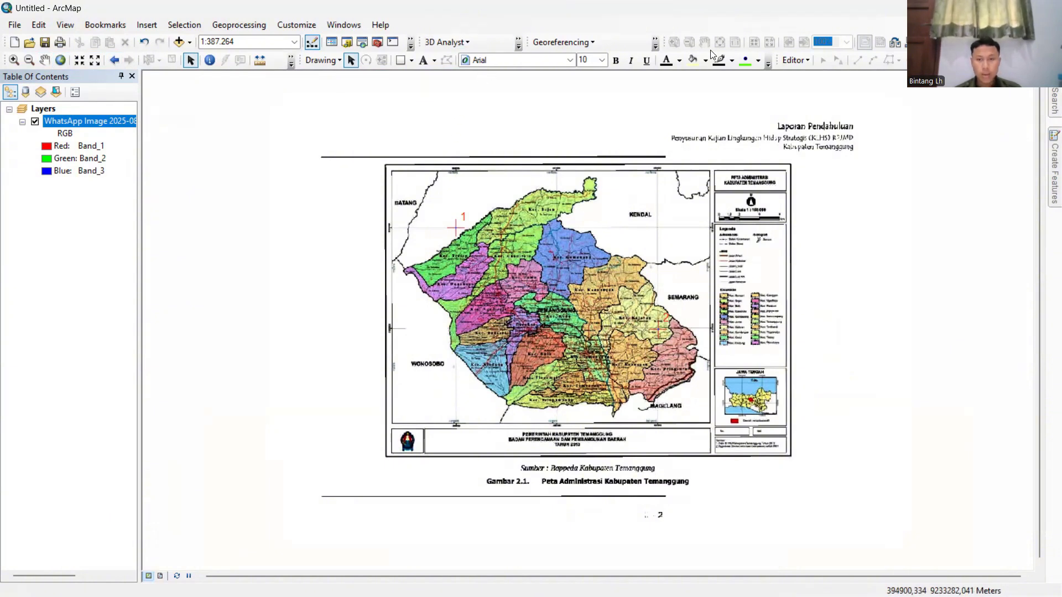
left_click(588, 42)
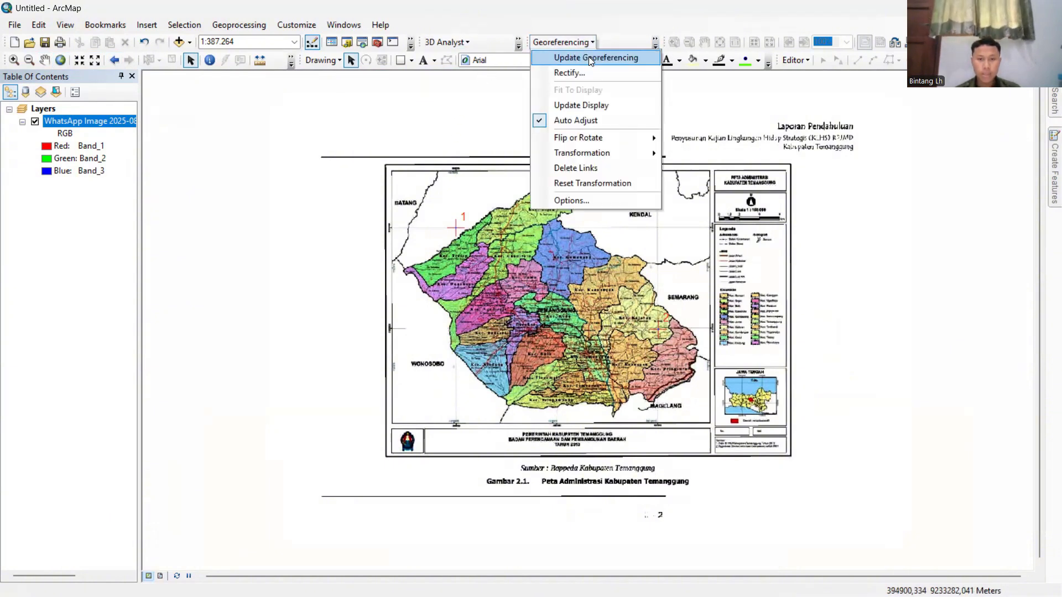
left_click(588, 56)
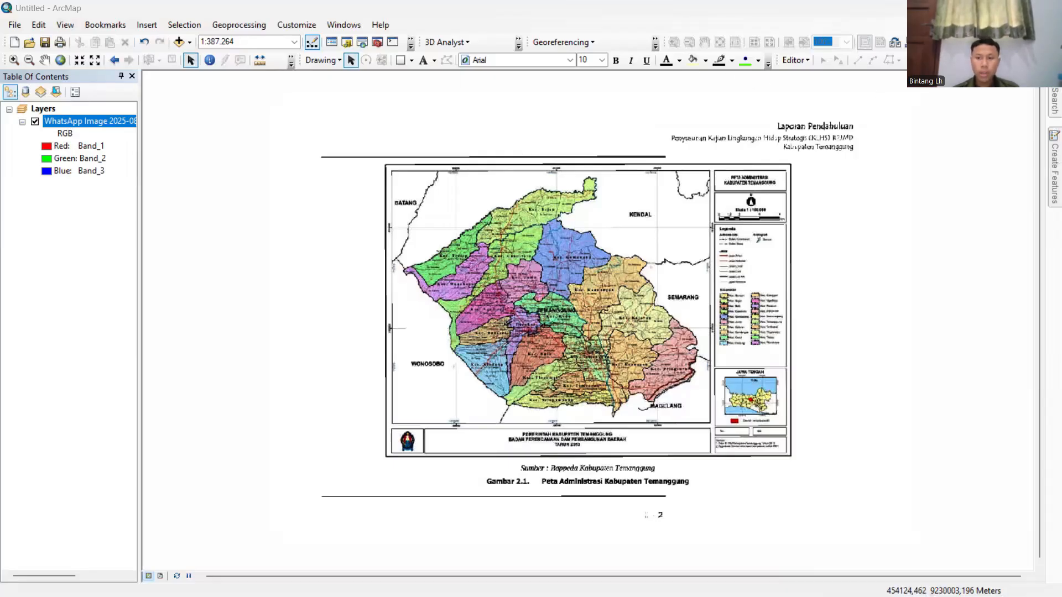
Start creating a new shapefile in the connected folder that holds the DEMNAS rasters and the map image.
left_click(349, 42)
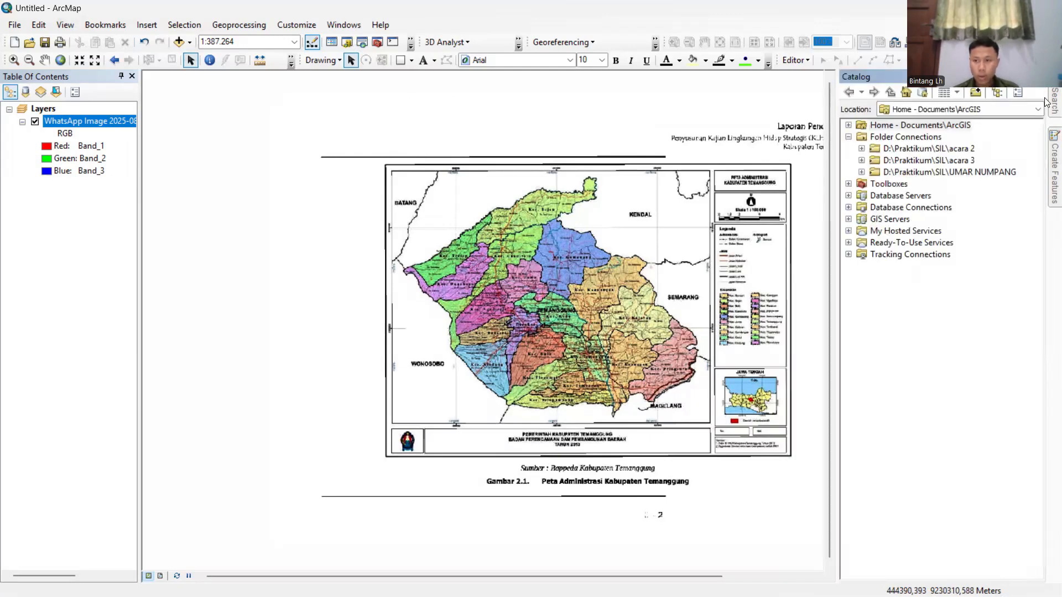
mouse_move(1046, 146)
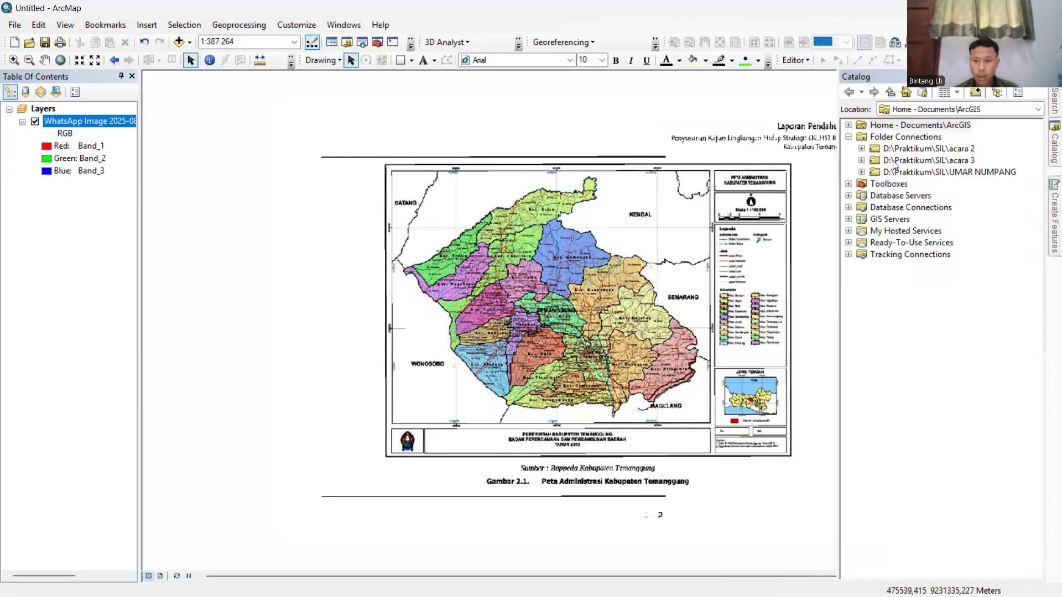
double_click(940, 172)
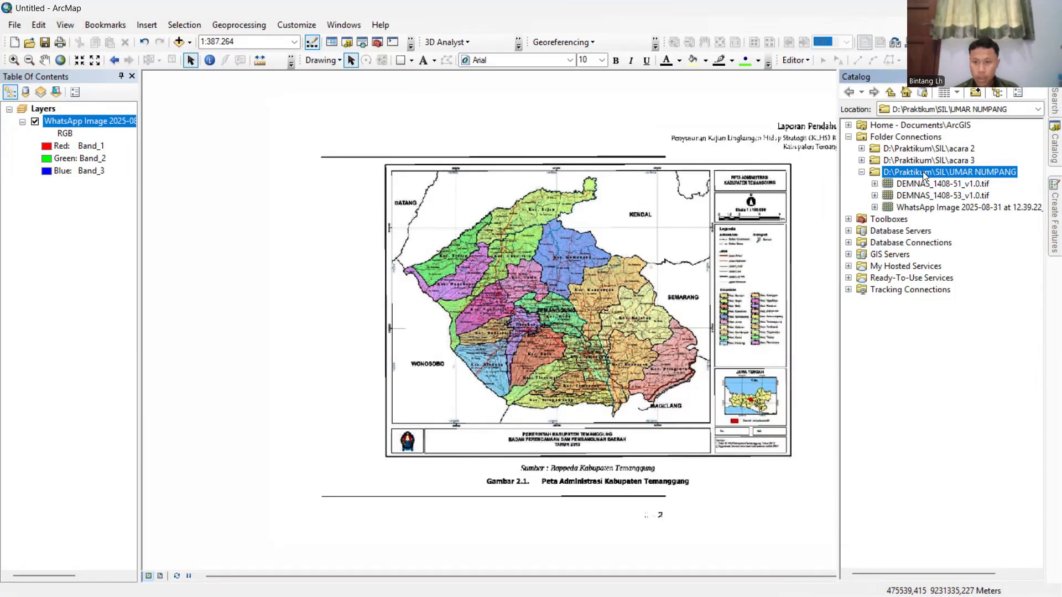
right_click(923, 173)
mouse_move(979, 264)
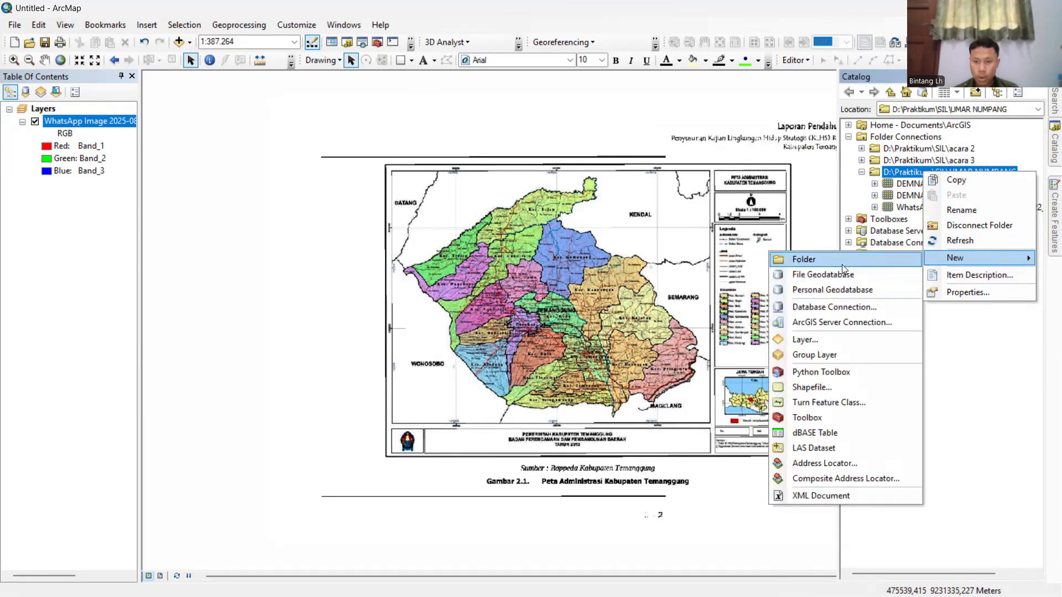
left_click(825, 389)
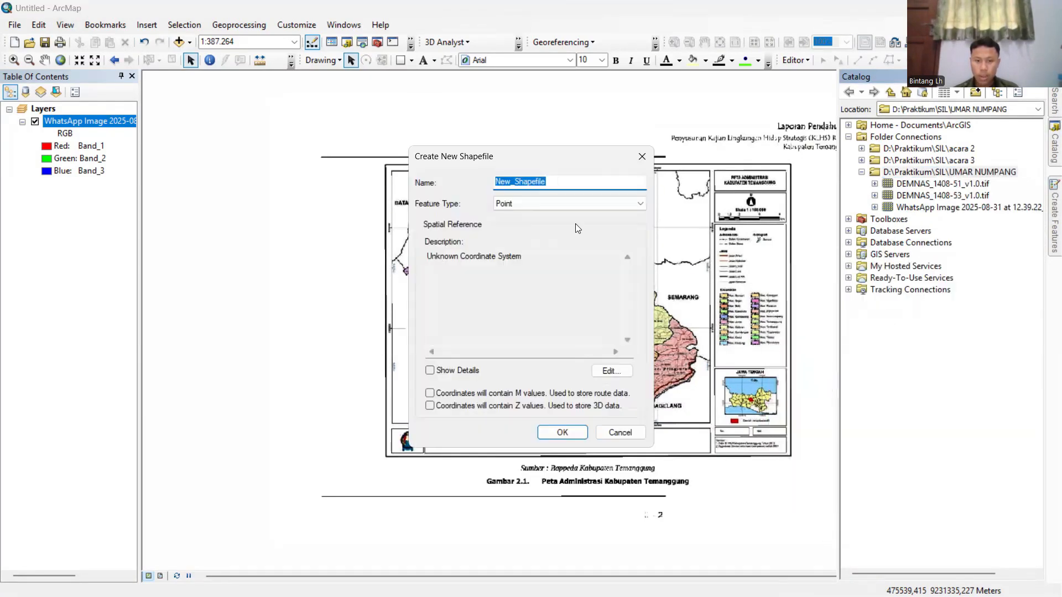
Create a polygon shapefile named BATAS ADMIN with the WGS 1984 UTM Zone 49S coordinate system.
type("BATAS ADMIN")
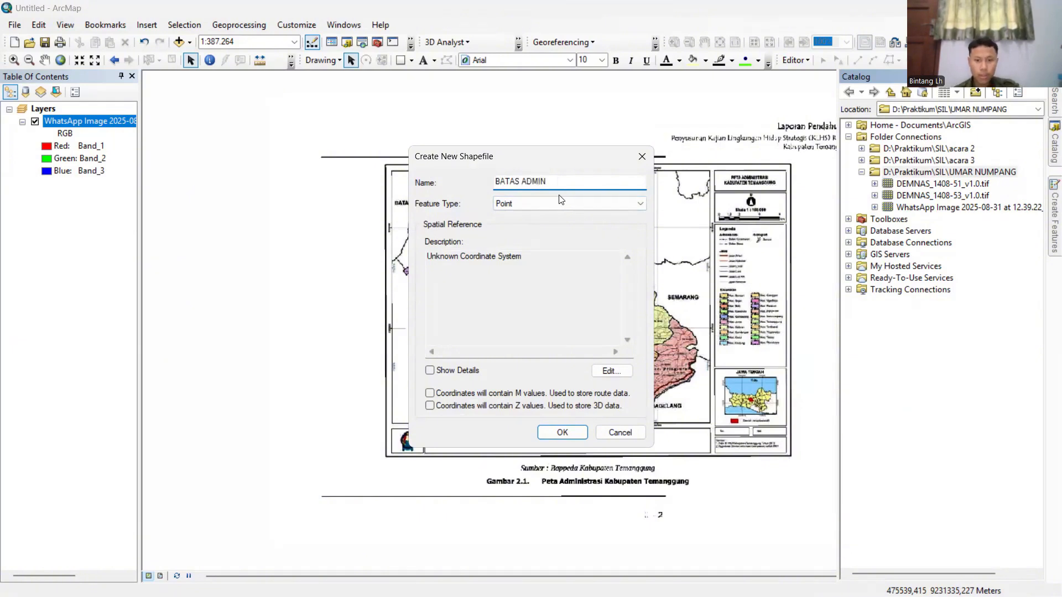
left_click(560, 202)
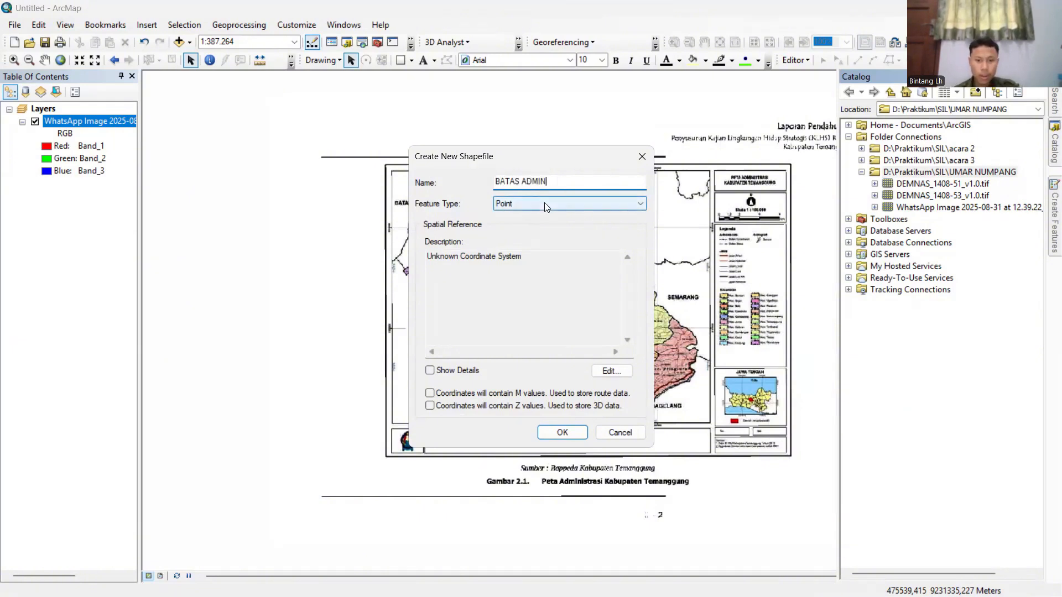
left_click(553, 225)
left_click(611, 371)
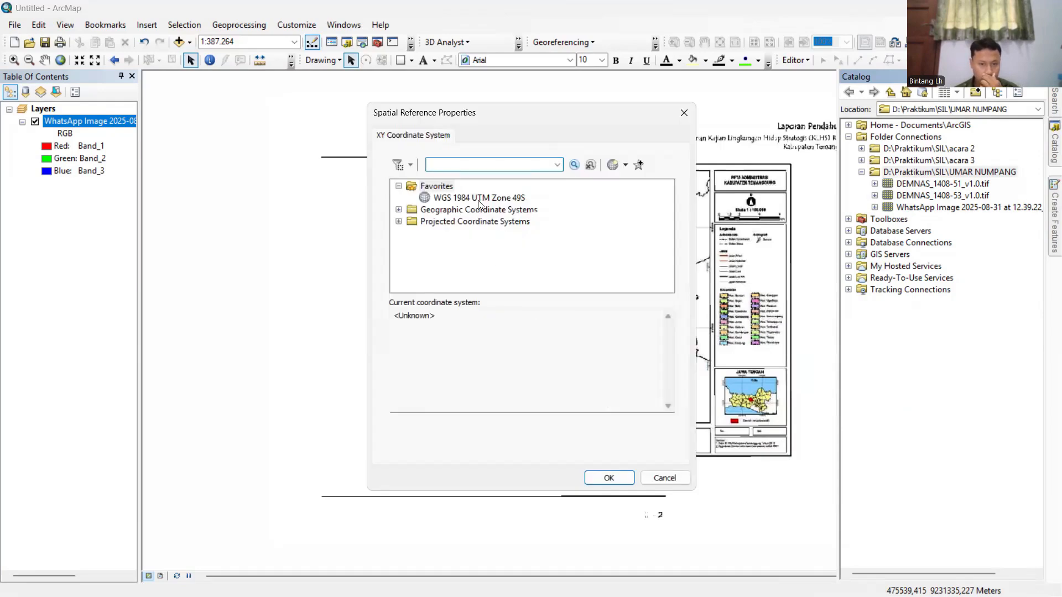
left_click(479, 197)
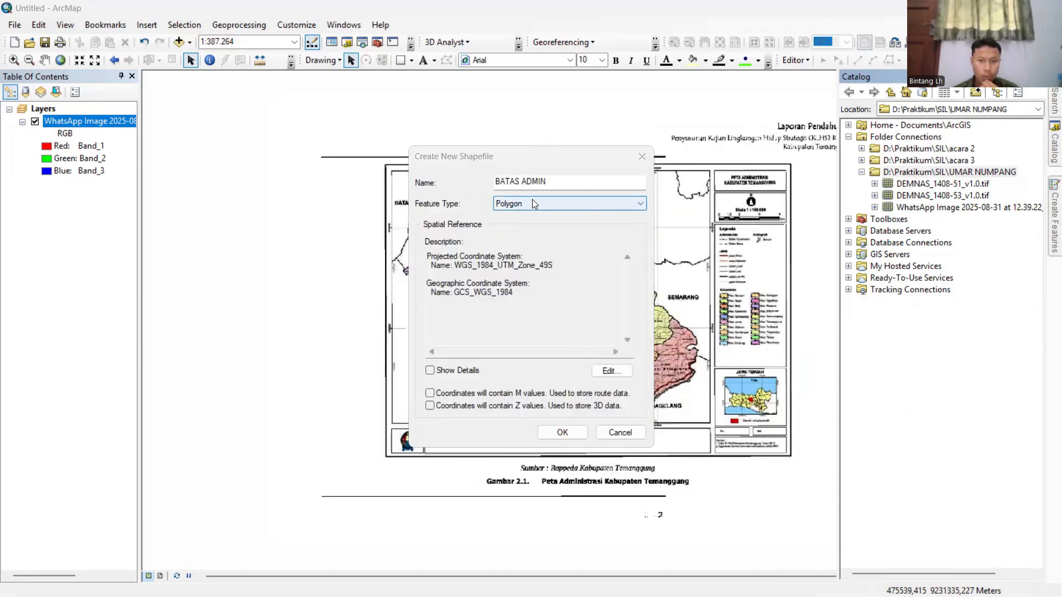
left_click(532, 201)
left_click(531, 233)
left_click(562, 433)
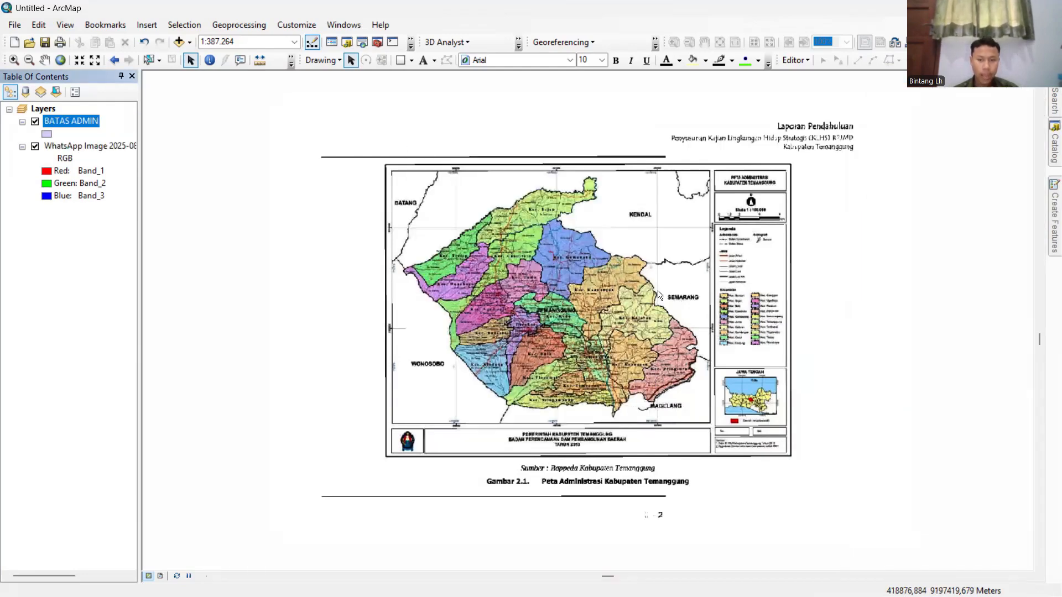
Create a polyline shapefile named SUNGAY in the same project folder, using WGS 1984 UTM Zone 49S.
mouse_move(1046, 145)
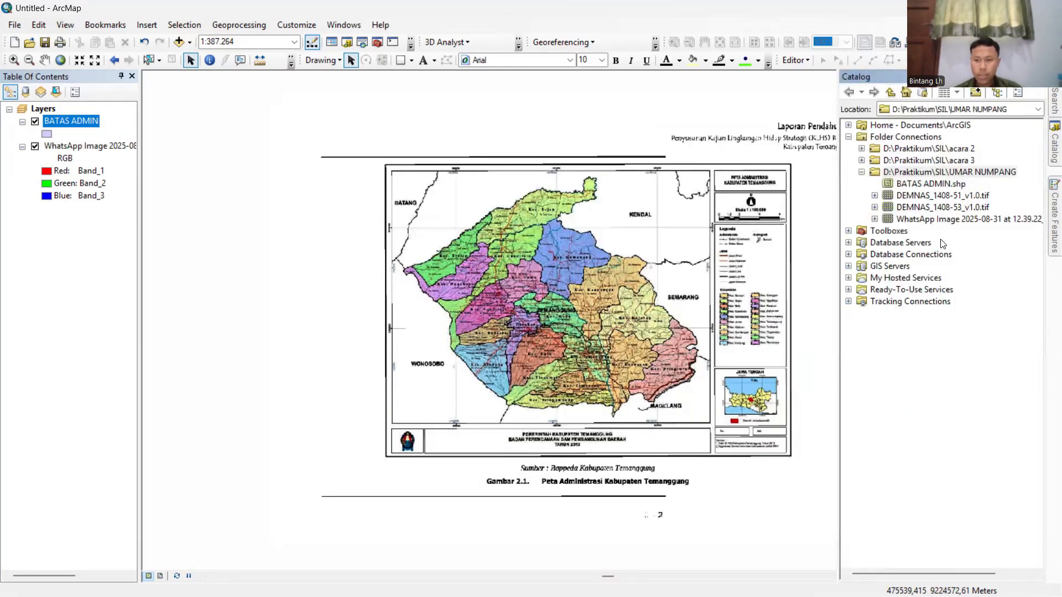
right_click(911, 174)
mouse_move(966, 261)
left_click(832, 391)
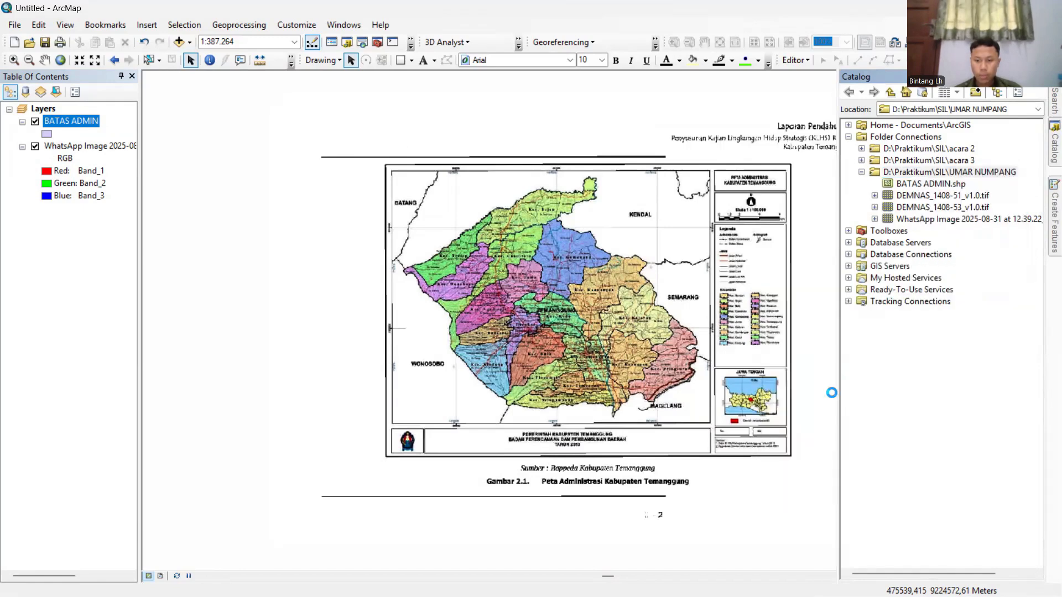
type("SUNGAY")
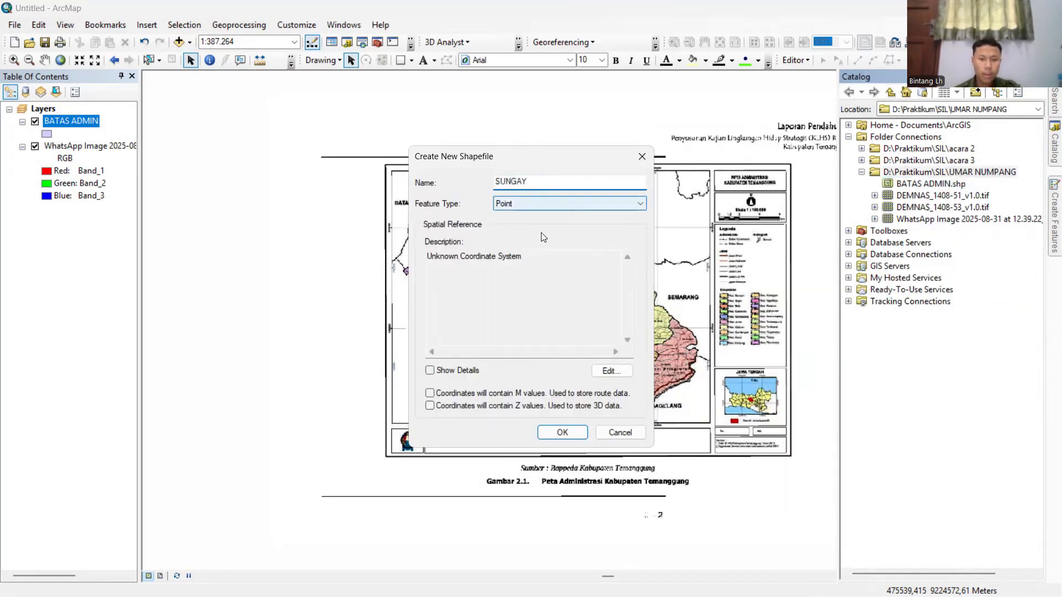
left_click(559, 203)
left_click(539, 220)
left_click(620, 370)
left_click(479, 197)
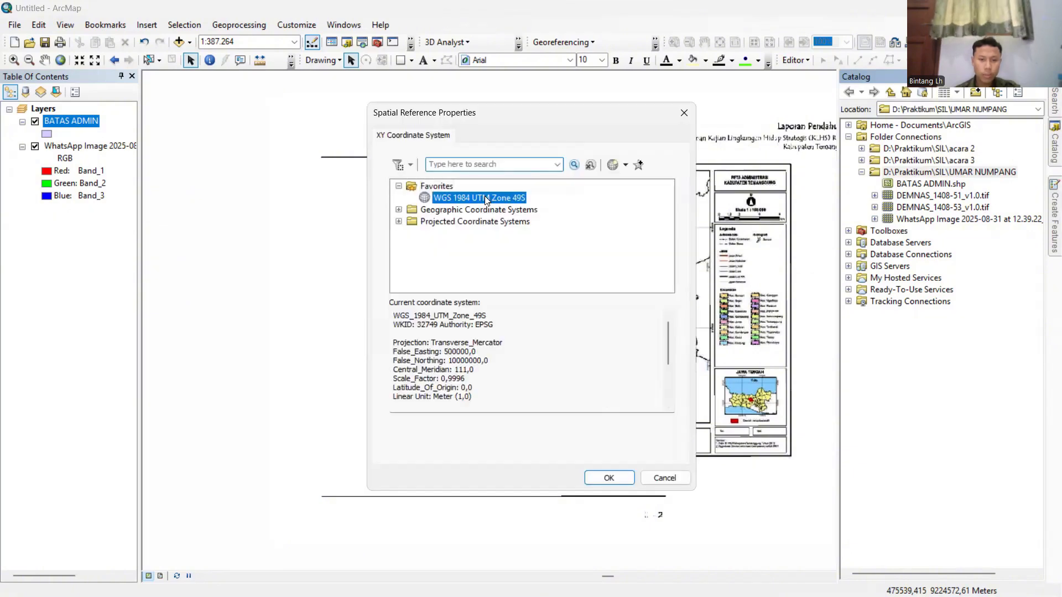
left_click(622, 487)
left_click(575, 439)
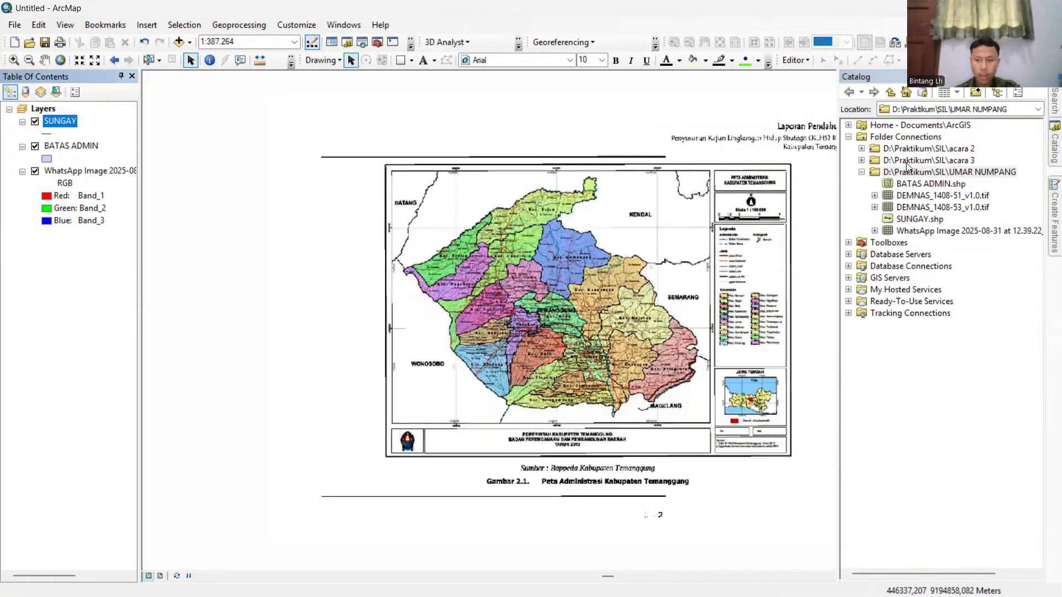
Add a polyline shapefile named JALANT to the project folder with WGS 1984 UTM Zone 49S as its spatial reference.
right_click(911, 172)
mouse_move(957, 259)
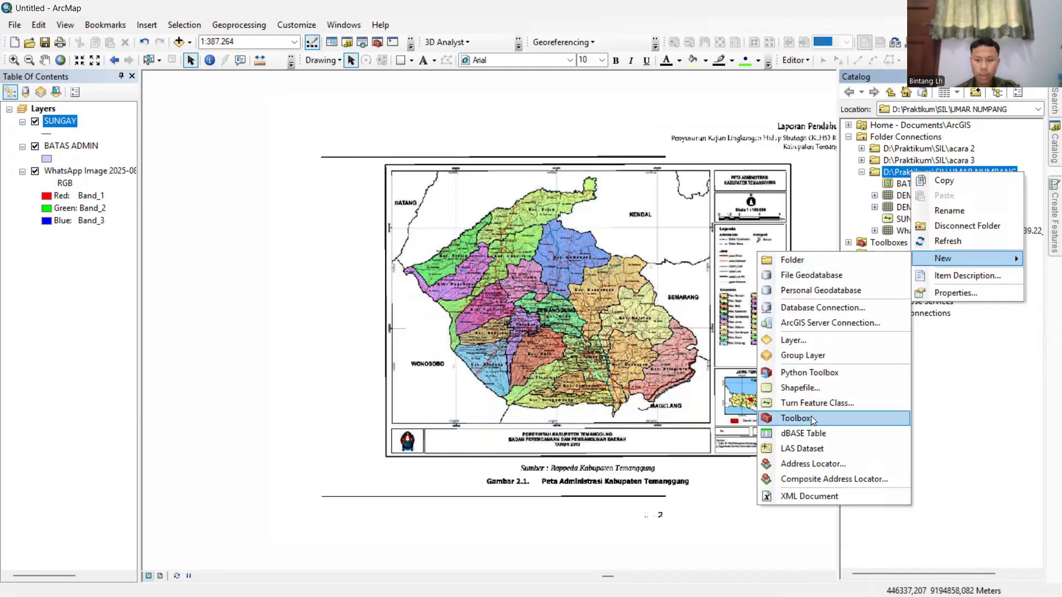
left_click(813, 389)
type("JALANT")
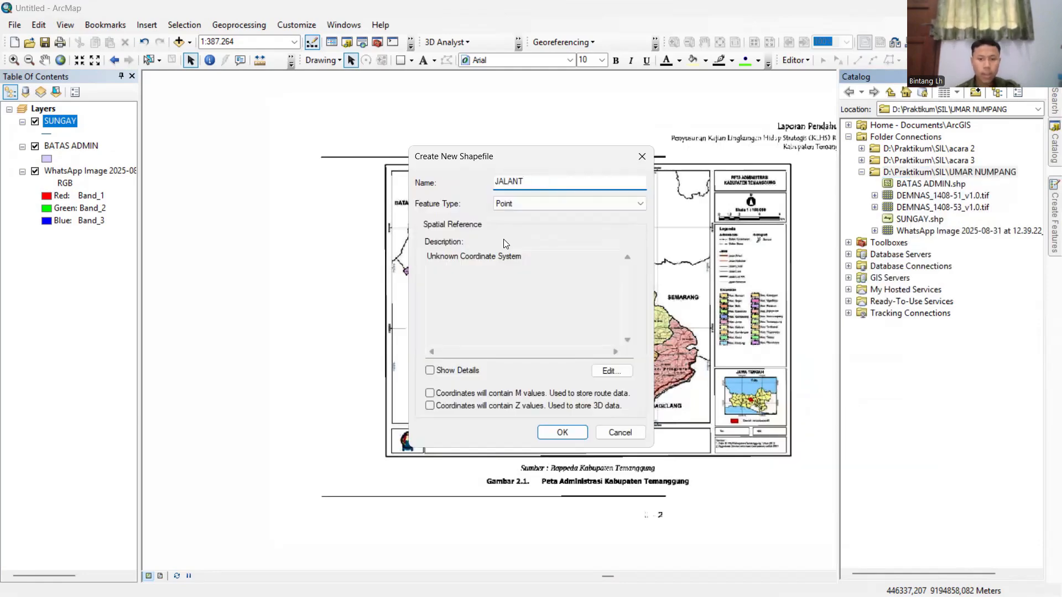
left_click(520, 203)
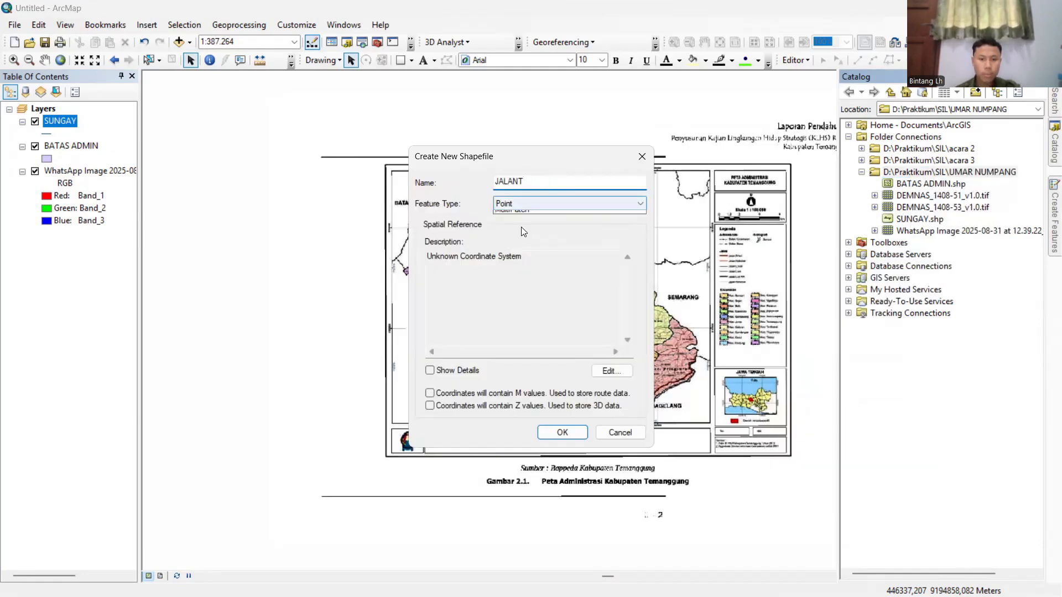
left_click(521, 227)
left_click(609, 379)
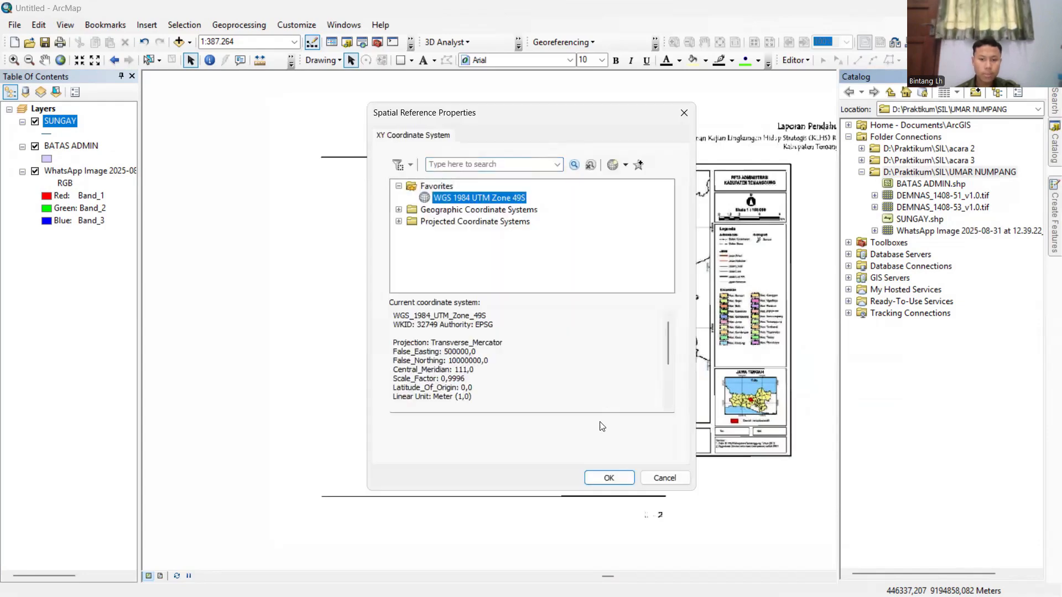
key("Return")
key("Return")
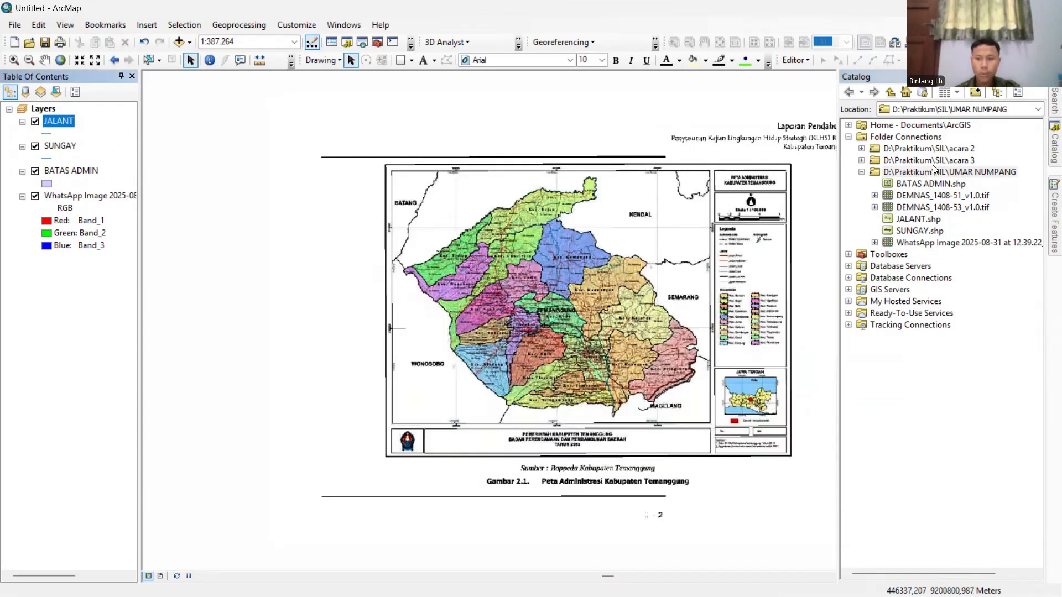
Create a shapefile named TITIQ in the project folder with feature type Polyline and WGS 1984 UTM Zone 49S.
right_click(931, 172)
mouse_move(967, 260)
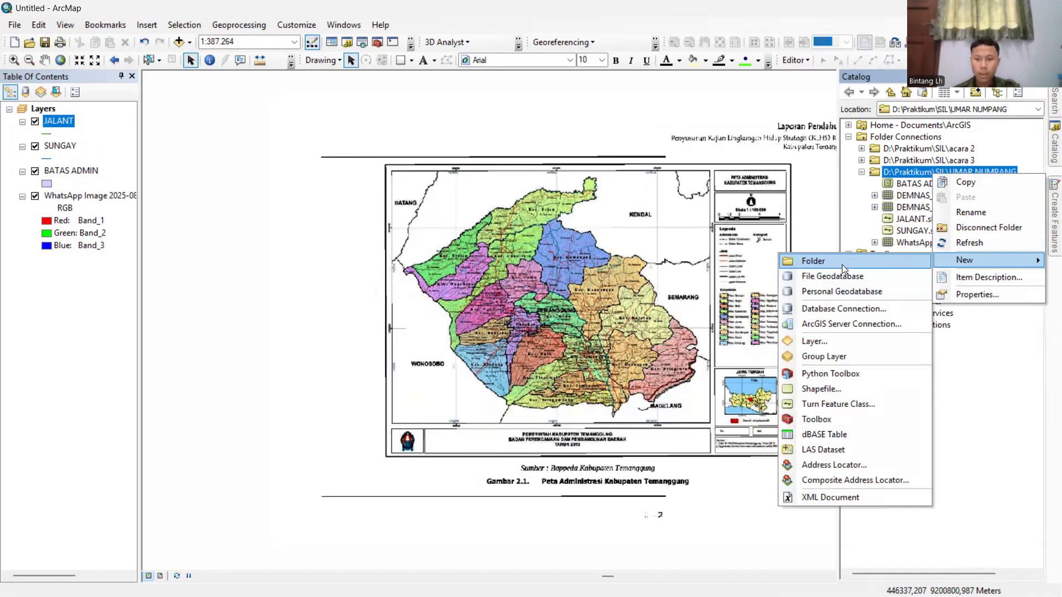
left_click(826, 390)
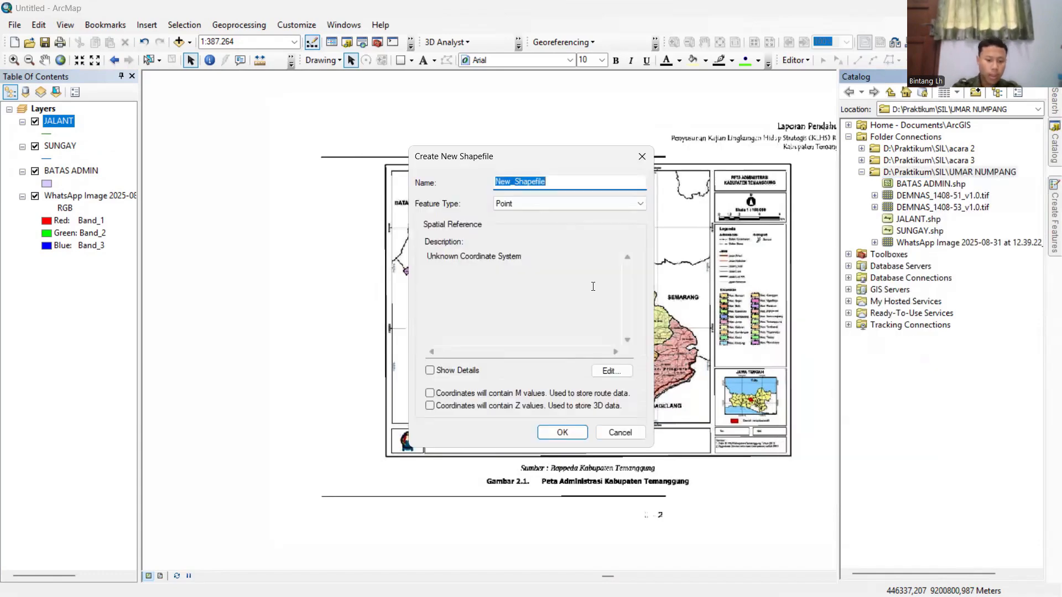
type("TITIQ")
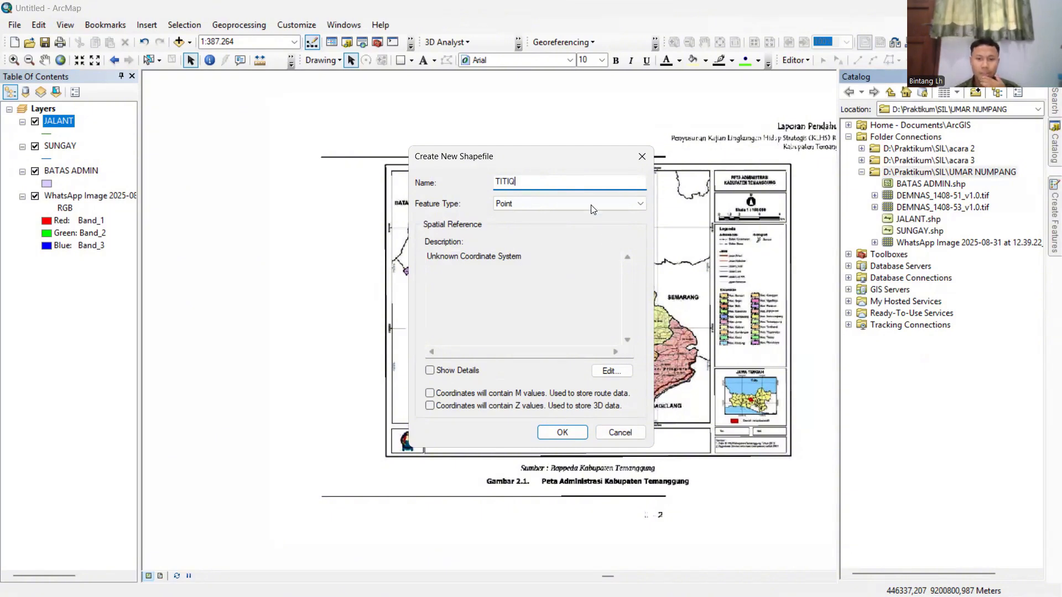
left_click(590, 205)
left_click(564, 225)
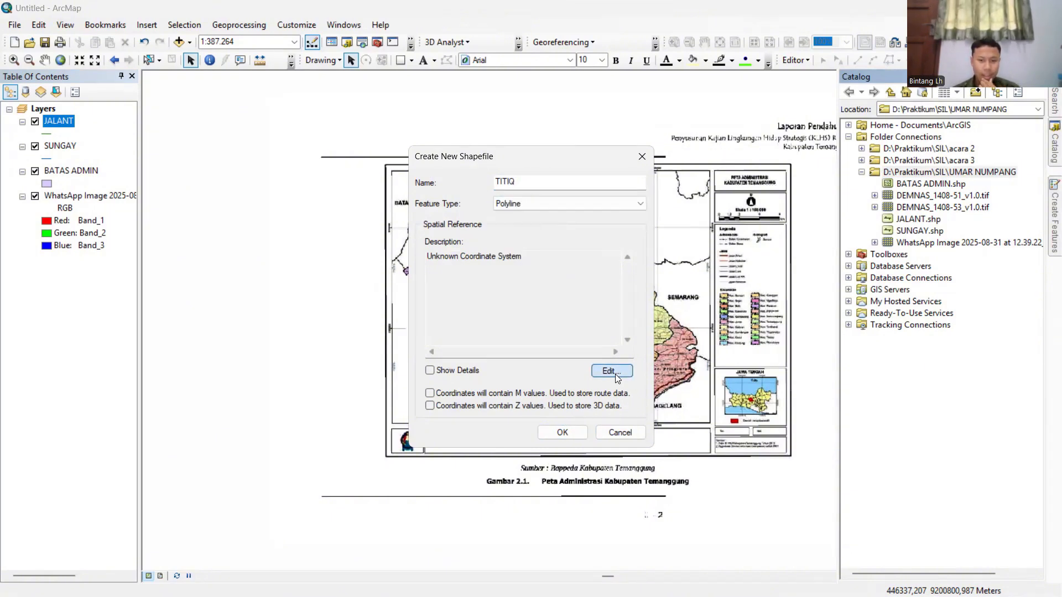
left_click(613, 372)
left_click(609, 478)
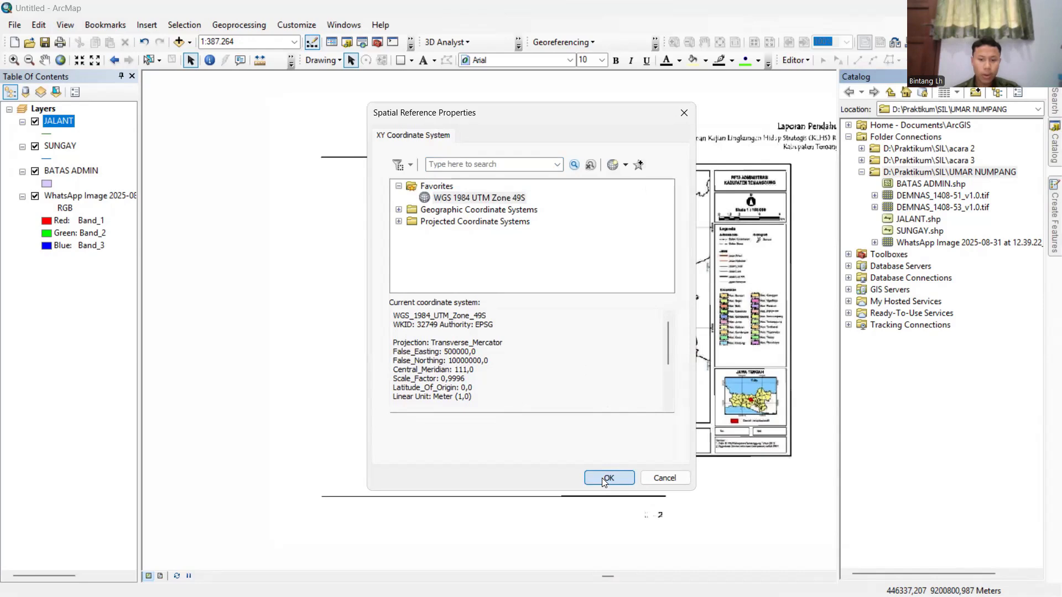
left_click(570, 443)
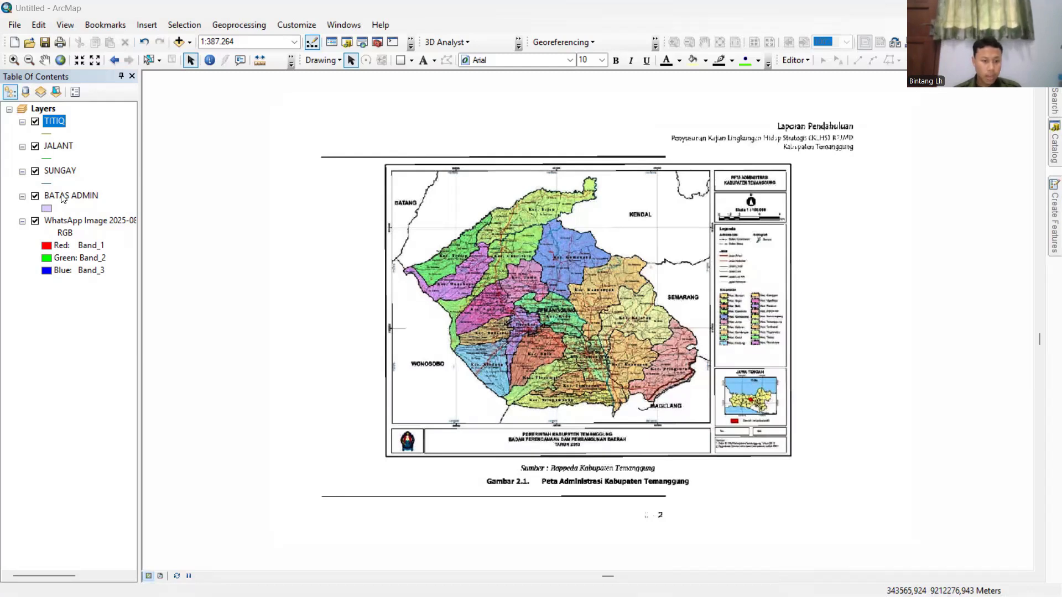
Start an edit session on the BATAS ADMIN layer and choose its feature template for polygon construction.
right_click(62, 198)
left_click(314, 369)
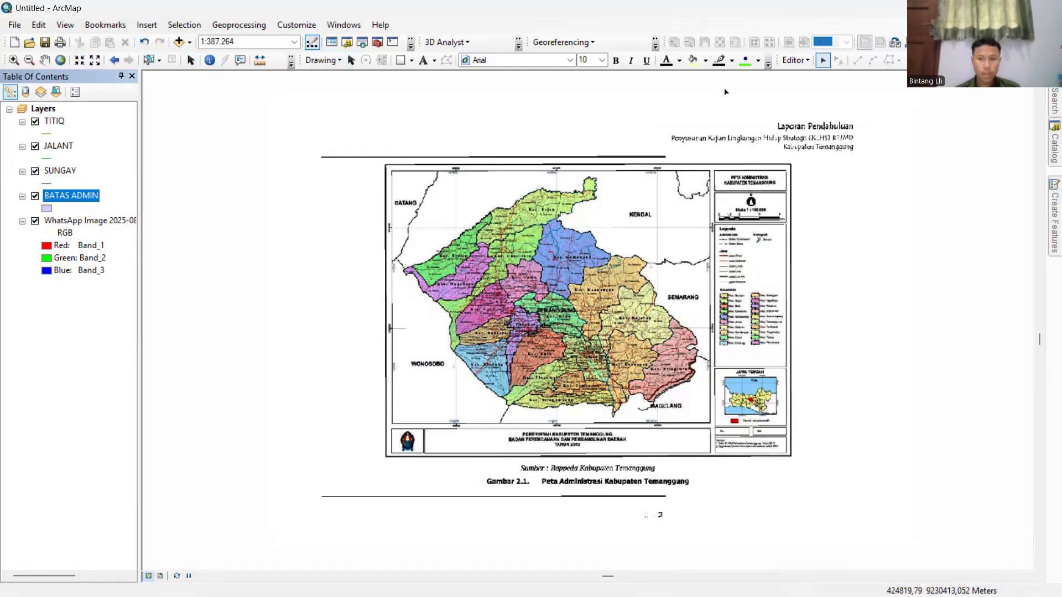
mouse_move(1048, 204)
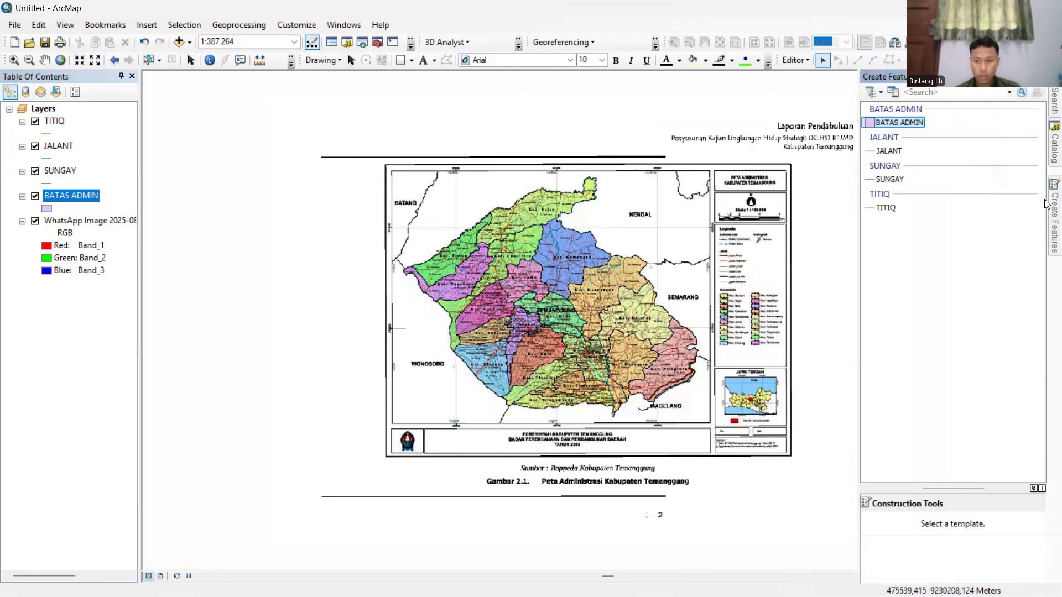
left_click(891, 123)
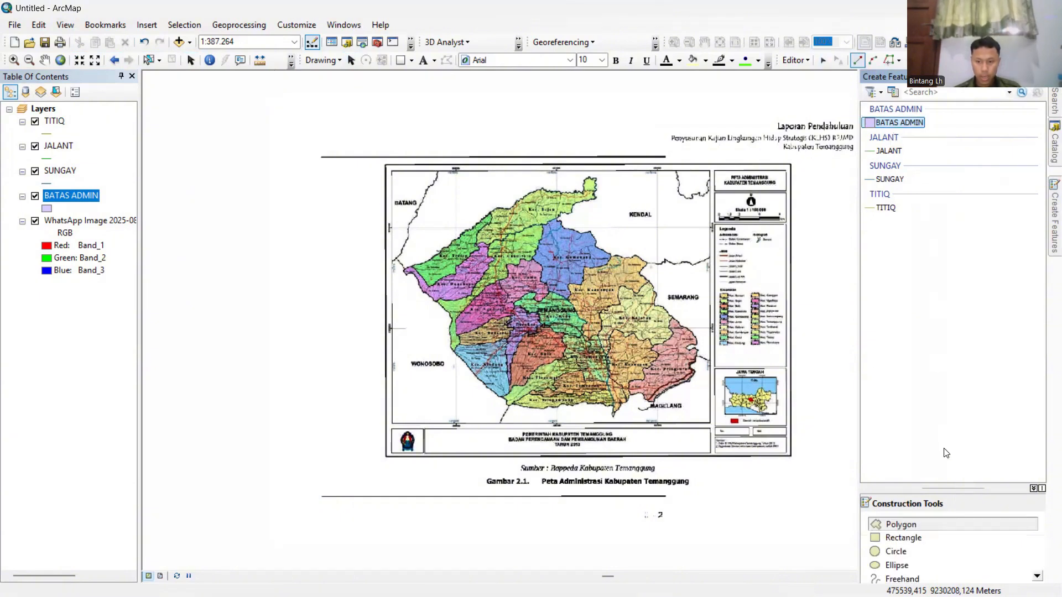
Trace the western boundary of Kec. Gemawang from its northern corner at Kec. Bejen southward along Kec. Candiroto and Kec. Jumo.
scroll(640, 330, "up", 1)
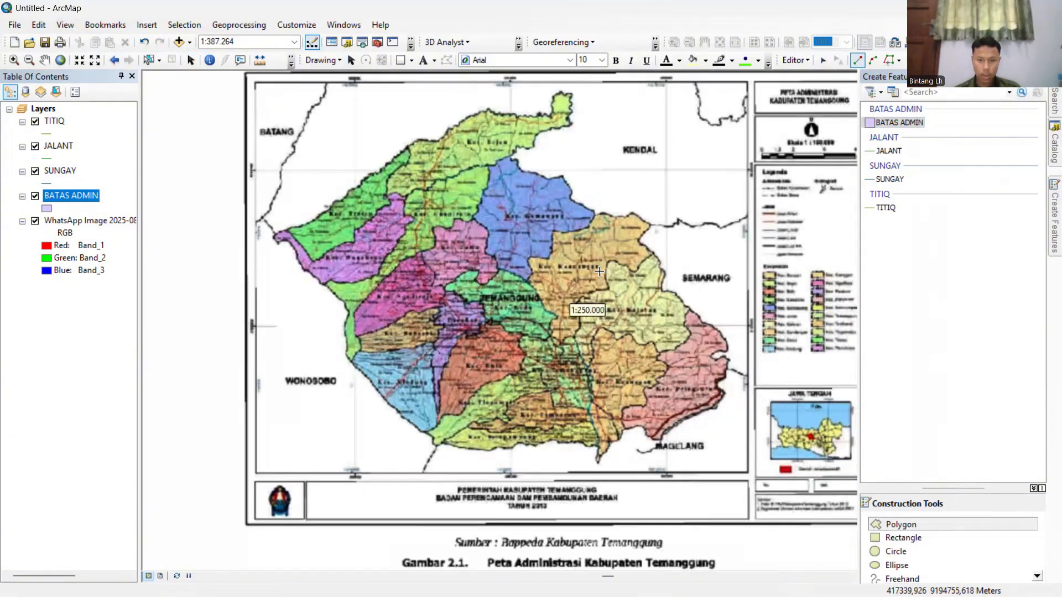
scroll(640, 330, "down", 3)
scroll(450, 122, "down", 1)
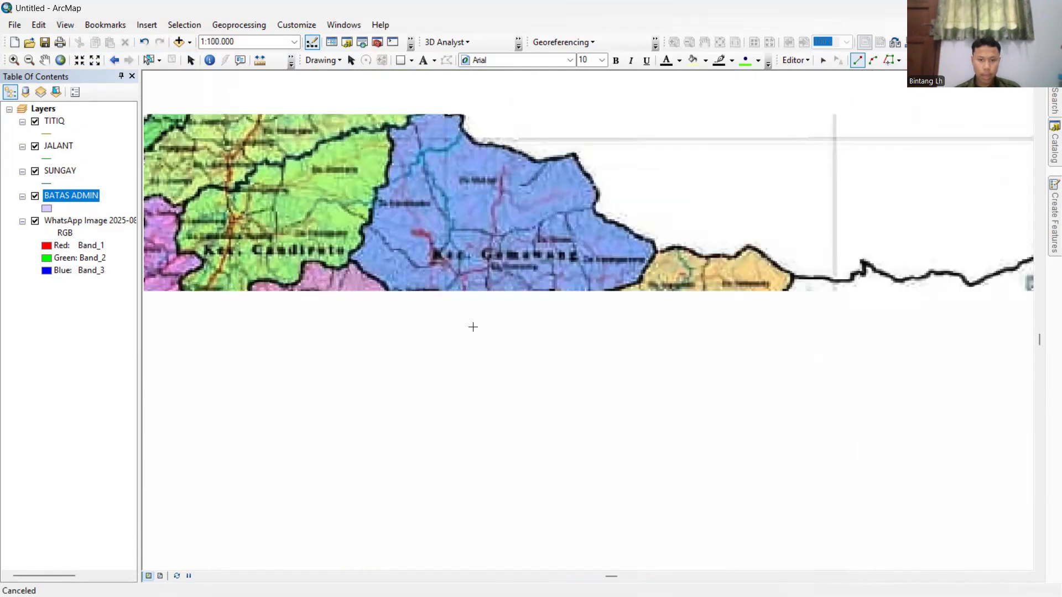
scroll(454, 259, "down", 1)
left_click(458, 259)
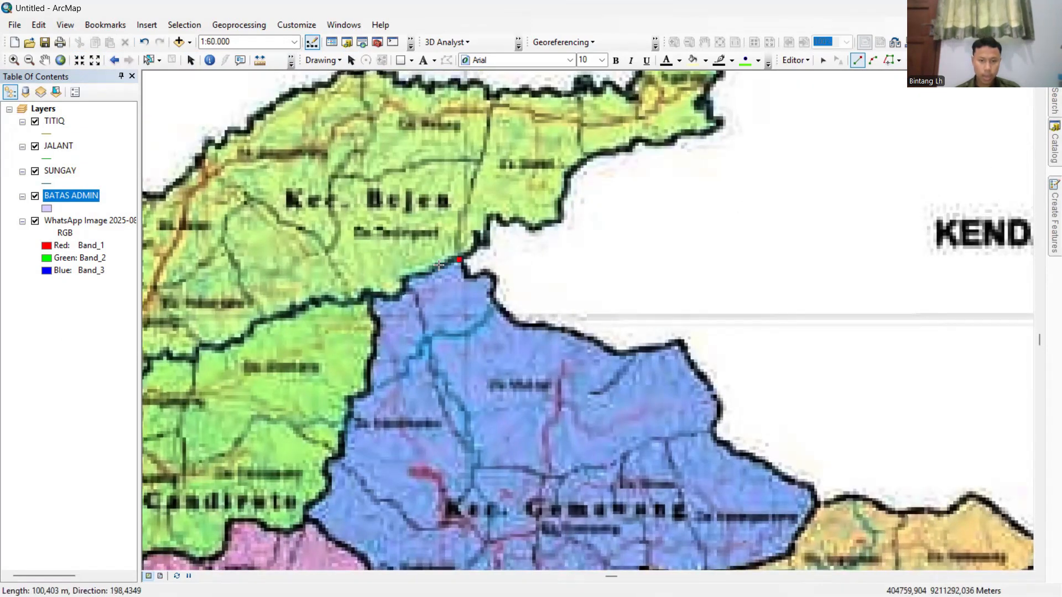
left_click(439, 265)
left_click(421, 274)
left_click(404, 282)
left_click(402, 294)
left_click(384, 297)
left_click(366, 290)
left_click(367, 316)
left_click(378, 334)
left_click(371, 357)
left_click(369, 393)
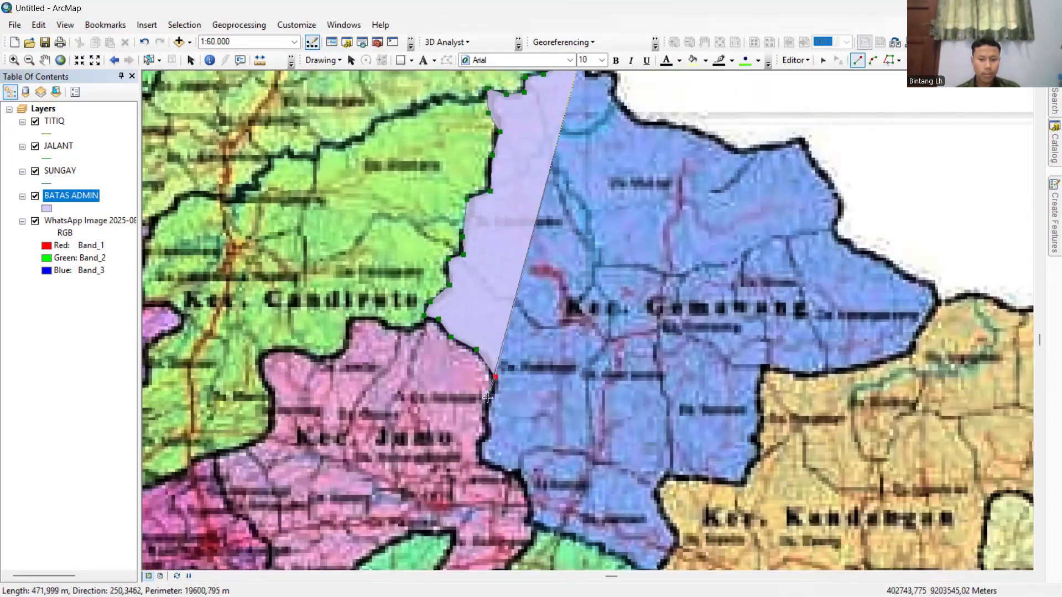
left_click(489, 399)
left_click(480, 461)
left_click(520, 473)
Continue the polygon outline southeast along the Kec. Kedu border toward the northern edge of Kec. Temanggung.
scroll(531, 520, "down", 1)
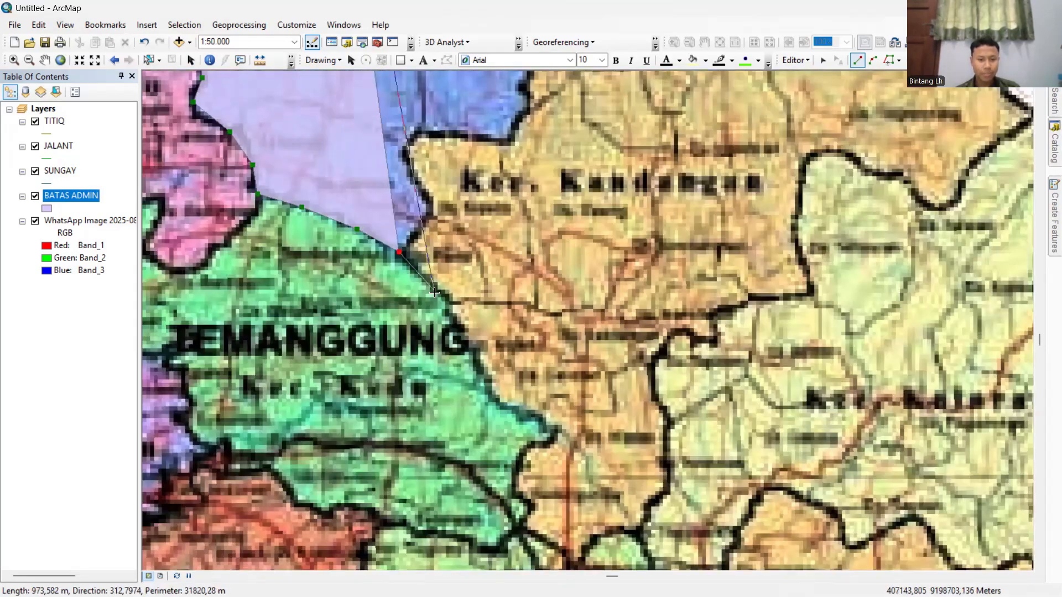
left_click(438, 302)
left_click(470, 344)
left_click(489, 397)
left_click(529, 455)
left_click(459, 331)
left_click(477, 347)
left_click(497, 356)
left_click(510, 370)
Extend the polygon outline eastward along the southern Kec. Kaloran boundary, following the borders with Kec. Kranggan and Kec. Pringsurat.
scroll(592, 335, "up", 2)
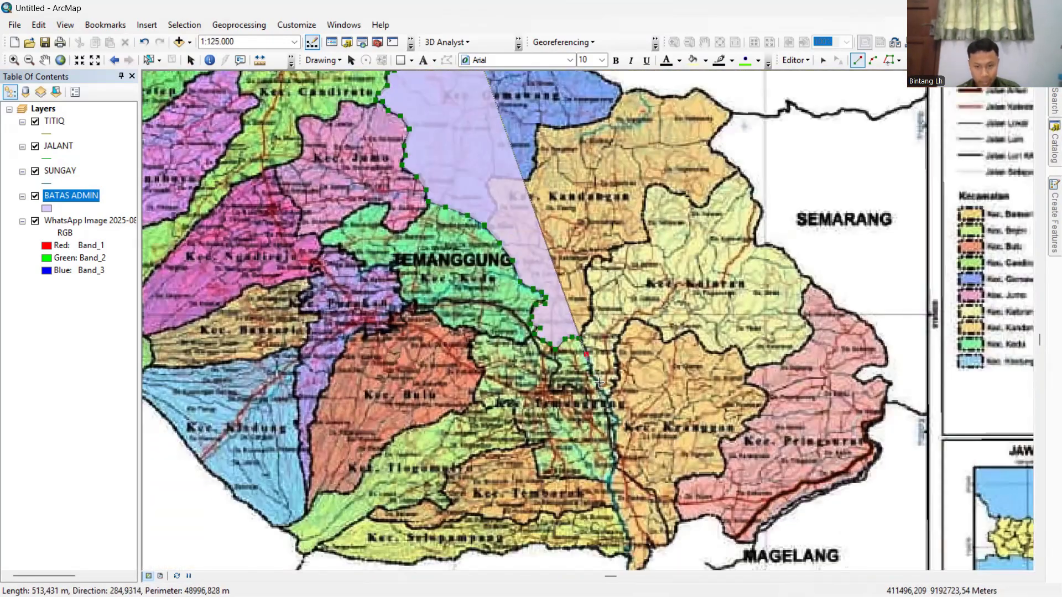
left_click(607, 396)
left_click(689, 330)
left_click(726, 352)
left_click(732, 346)
left_click(757, 369)
left_click(780, 364)
left_click(812, 330)
left_click(801, 316)
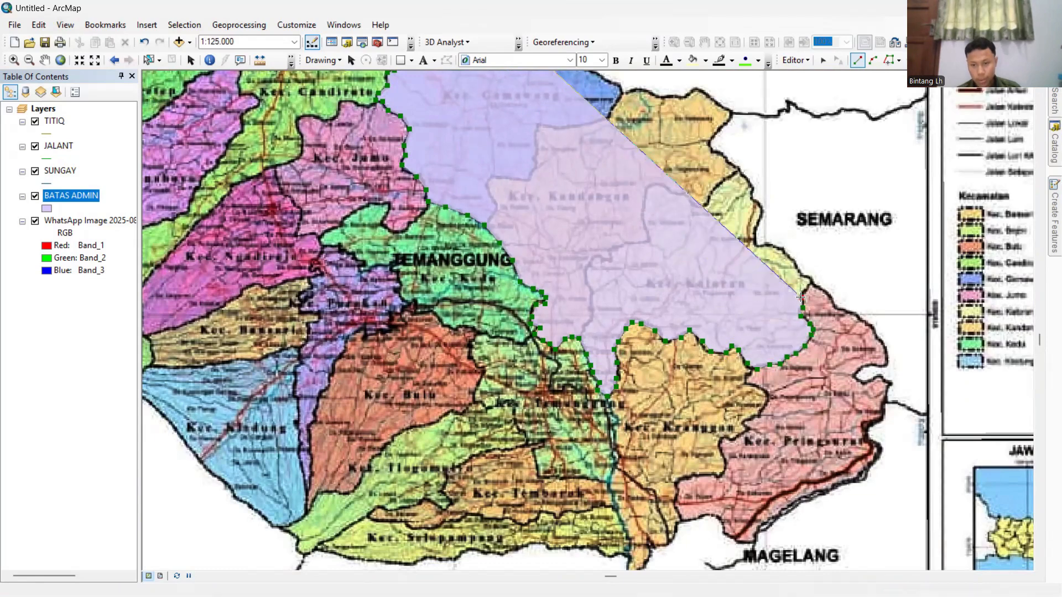
Trace the outer edges of Kec. Kaloran, Kec. Kandangan and Kec. Gemawang back to the starting corner and finish the polygon.
left_click(812, 282)
left_click(780, 251)
left_click(755, 198)
left_click(750, 183)
left_click(707, 139)
left_click(729, 114)
left_click(695, 87)
left_click(643, 92)
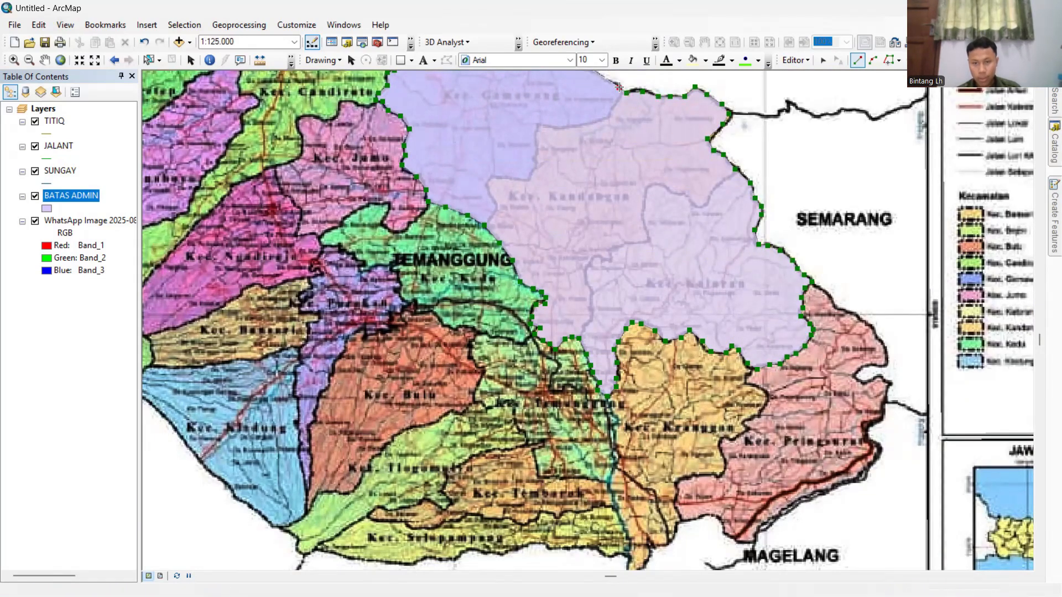
left_click_drag(598, 77, 660, 325)
left_click(618, 265)
left_click(546, 254)
double_click(528, 248)
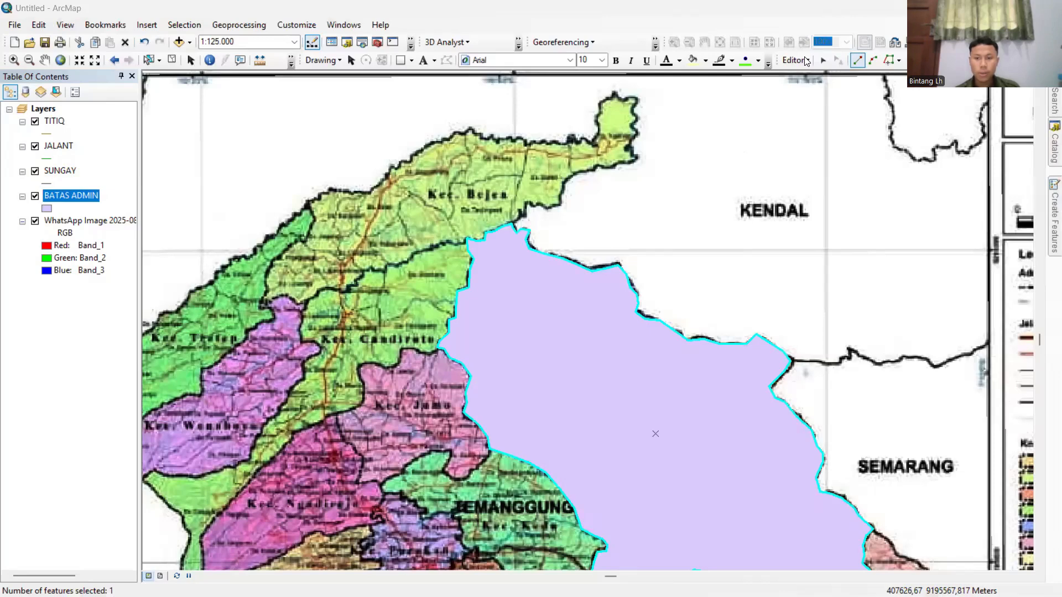
Stop editing the BATAS ADMIN layer and save the edits.
left_click(807, 61)
left_click(821, 90)
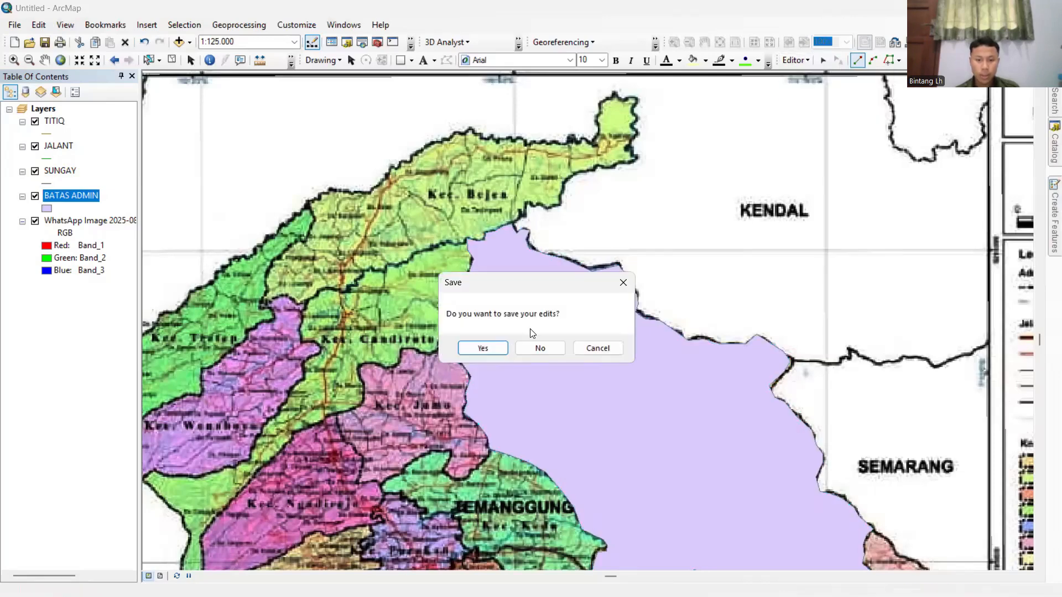
left_click(483, 349)
Start editing the BATAS ADMIN layer, select the digitized polygon and activate the Cut Polygons tool.
right_click(69, 197)
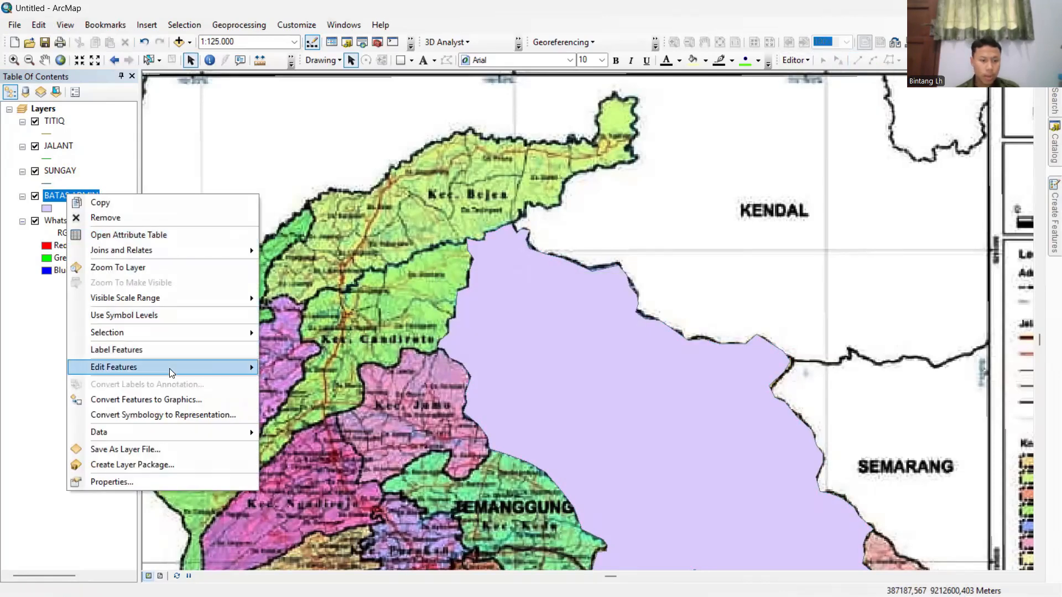
mouse_move(170, 368)
left_click(301, 372)
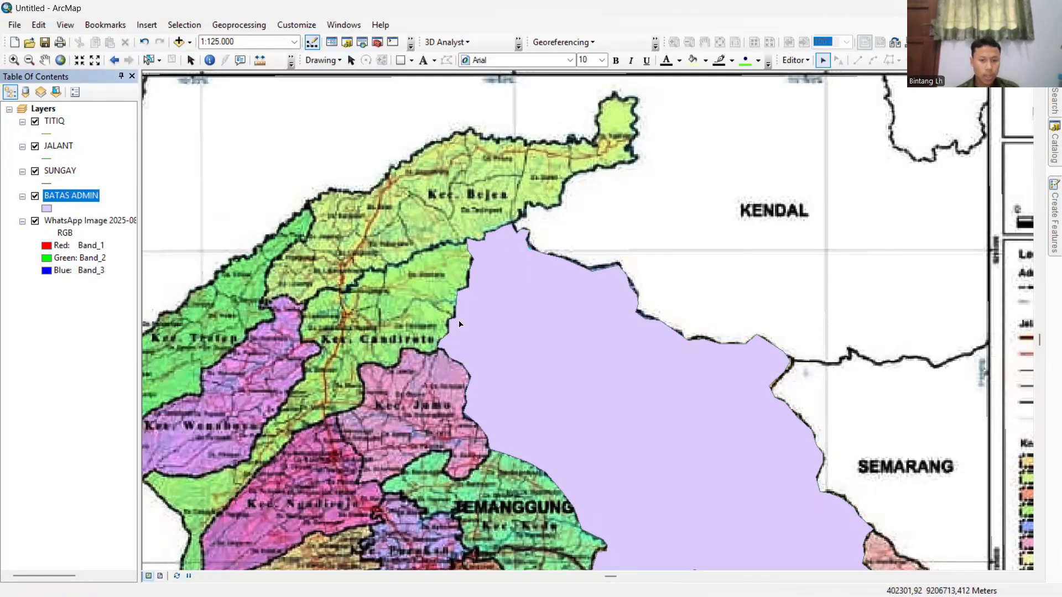
left_click(536, 261)
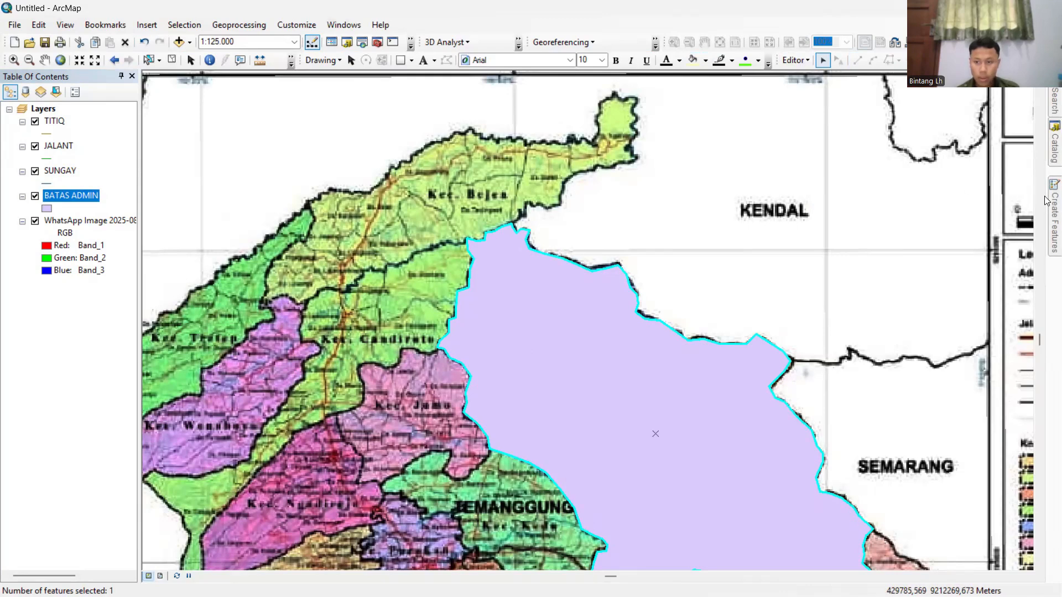
mouse_move(1046, 200)
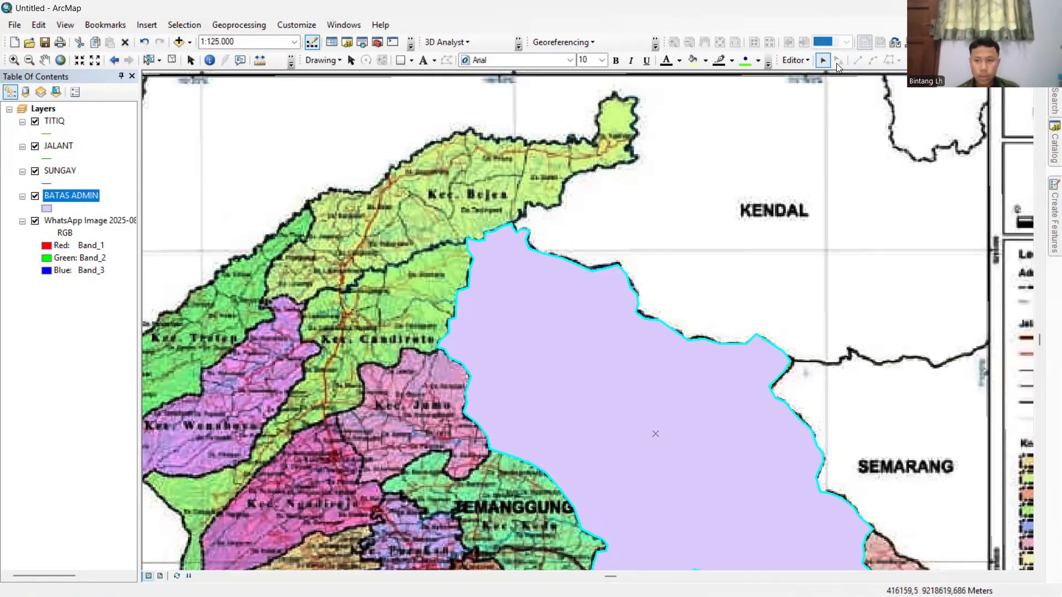
left_click(960, 60)
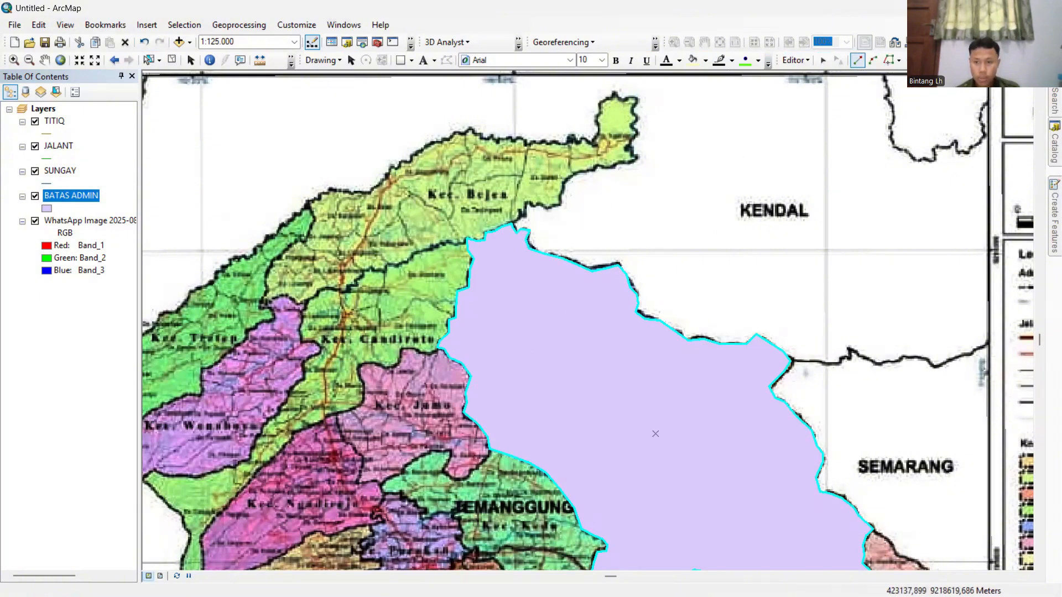
Set the BATAS ADMIN symbol to no fill with a red outline of width 2.
right_click(44, 205)
left_click(44, 204)
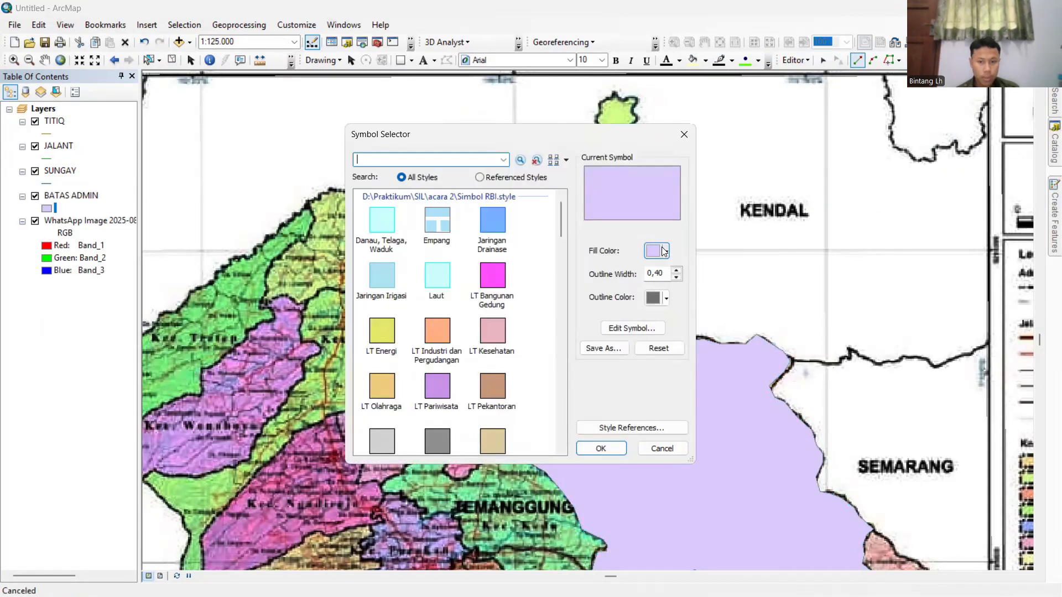
left_click(665, 251)
left_click(675, 273)
left_click(675, 273)
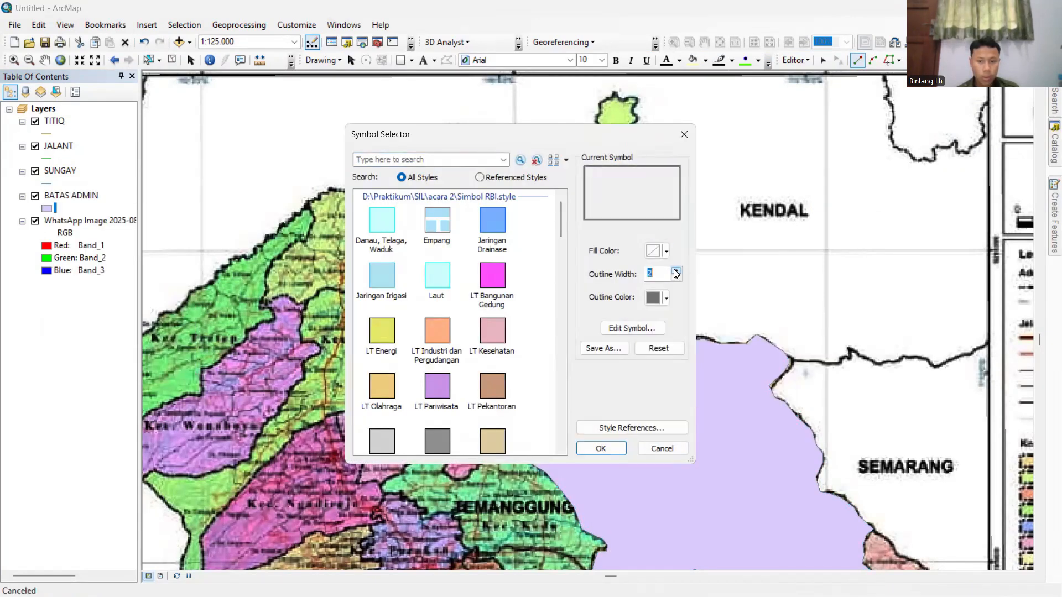
left_click(666, 298)
left_click(665, 376)
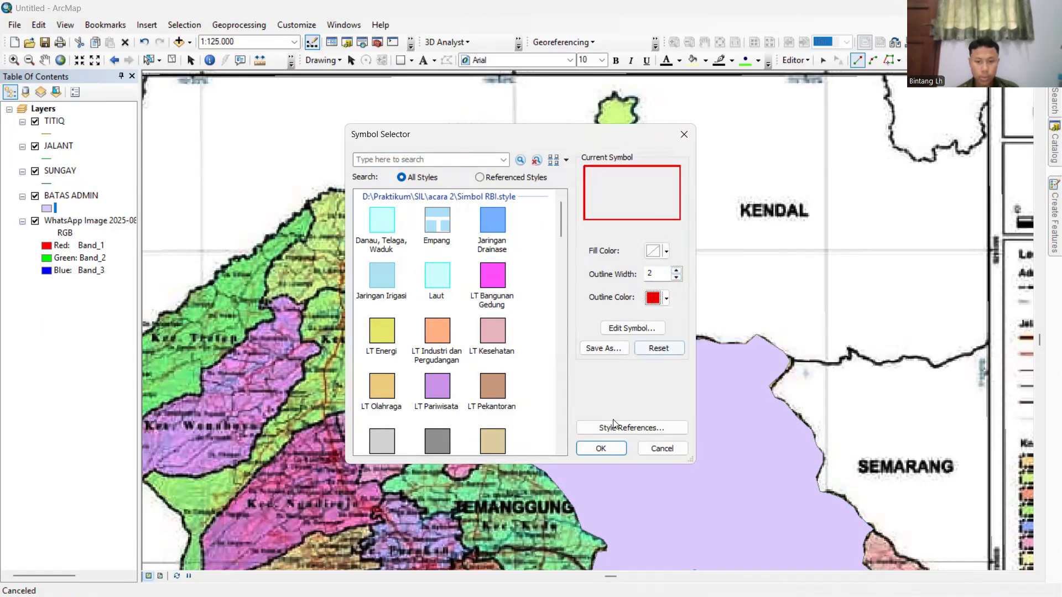
left_click(605, 449)
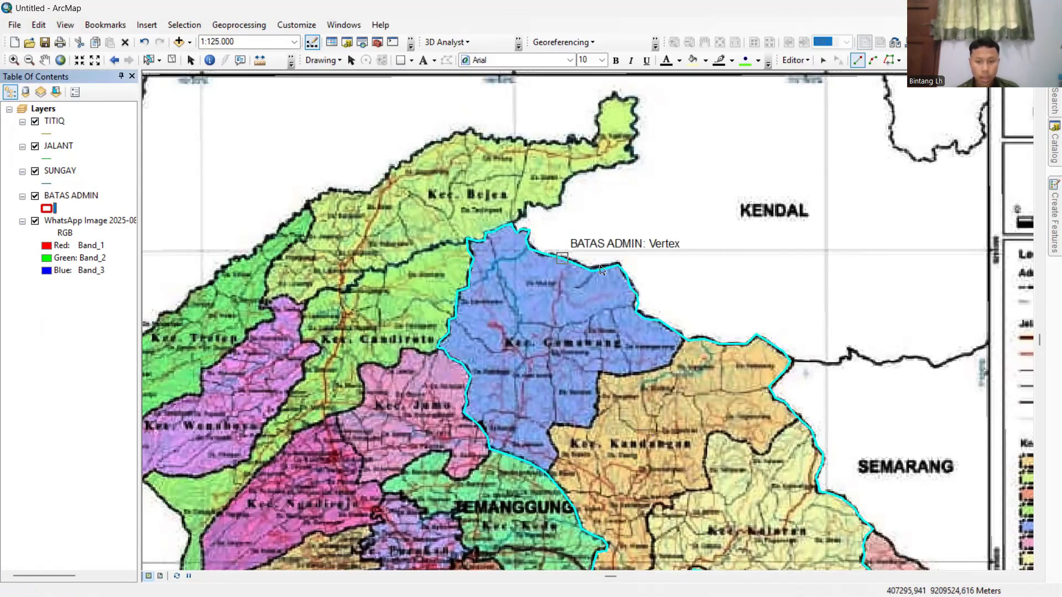
Begin a cut line at the polygon's northeastern edge, tracing the border between Kec. Gemawang and Kec. Kandangan southwestward.
scroll(602, 410, "down", 2)
scroll(690, 294, "up", 1)
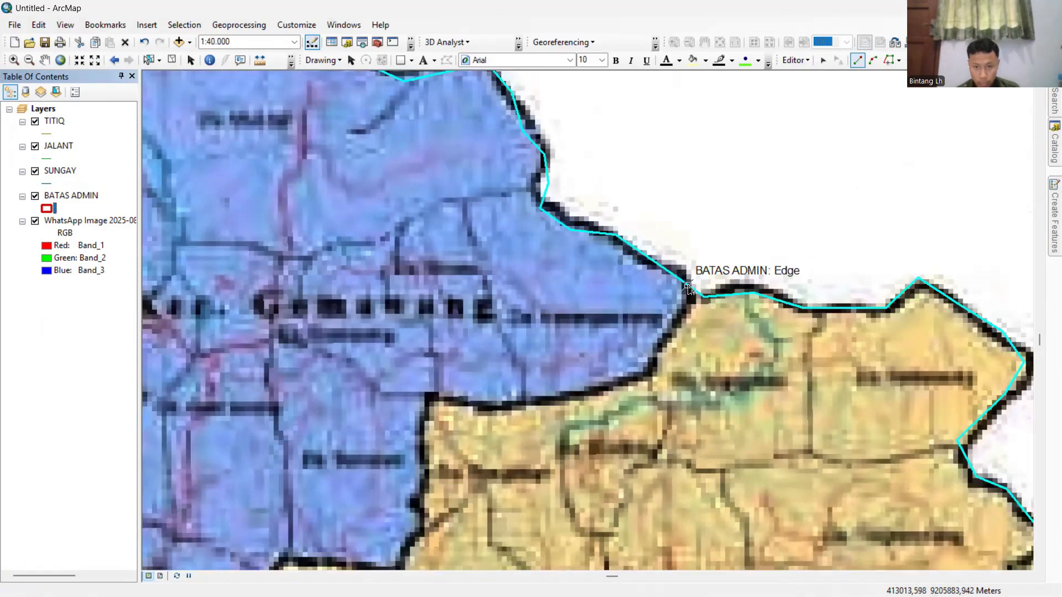
left_click(688, 292)
left_click(666, 330)
scroll(553, 387, "up", 1)
left_click(530, 132)
left_click(544, 170)
left_click(527, 215)
left_click(536, 244)
left_click(536, 264)
Continue the cut line along the Gemawang–Kandangan border to the Kec. Kedu boundary and finish the cut.
left_click(505, 308)
left_click(355, 298)
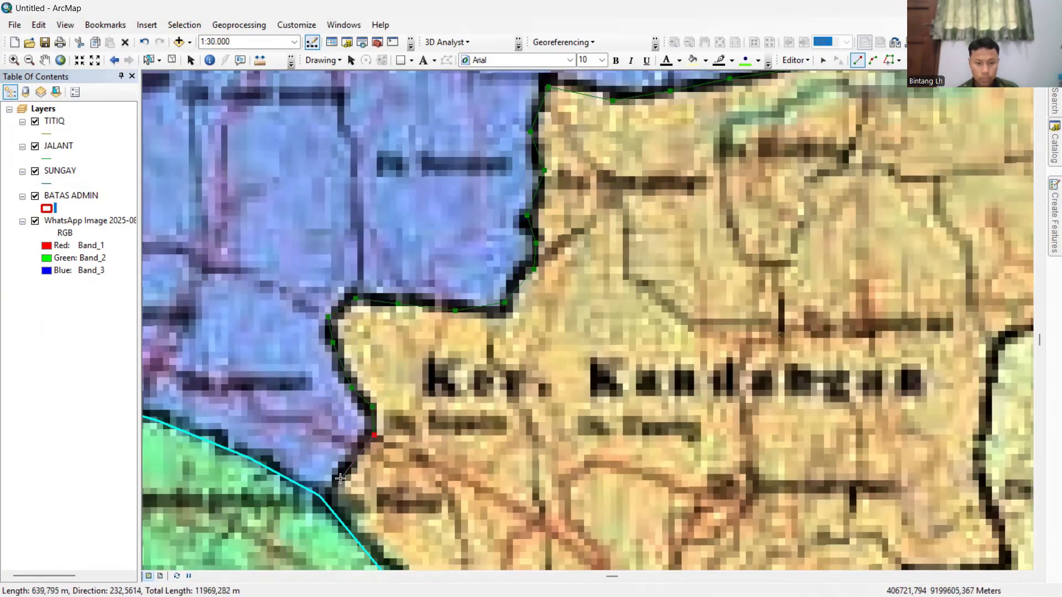
left_click(326, 329)
left_click(371, 422)
double_click(328, 491)
Begin a second cut line at the Semarang border, tracing the northern boundary of Kec. Kaloran with Kec. Kandangan.
scroll(546, 436, "down", 3)
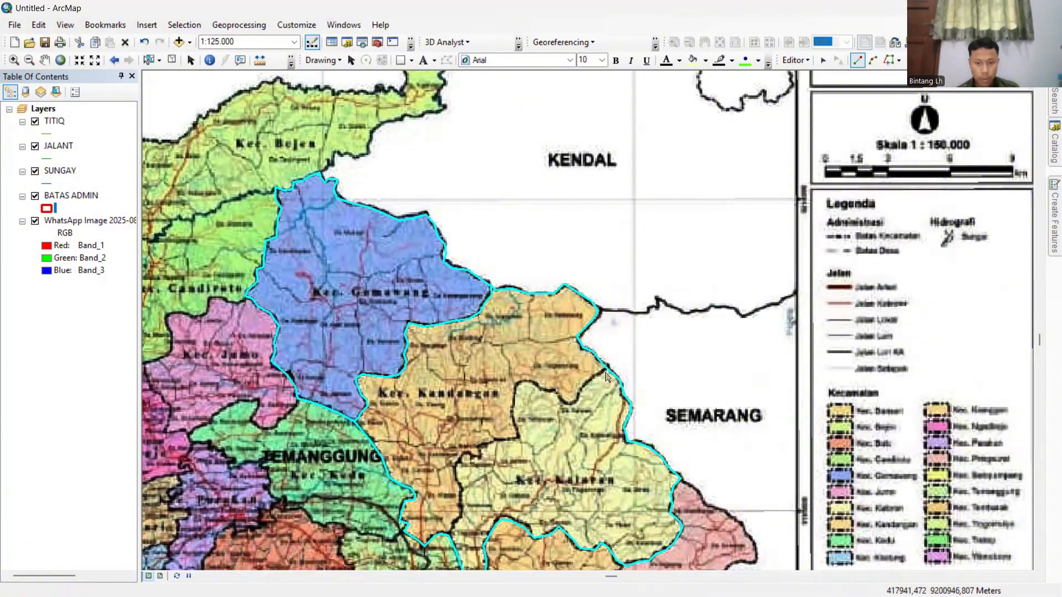
scroll(596, 354, "up", 2)
left_click(599, 356)
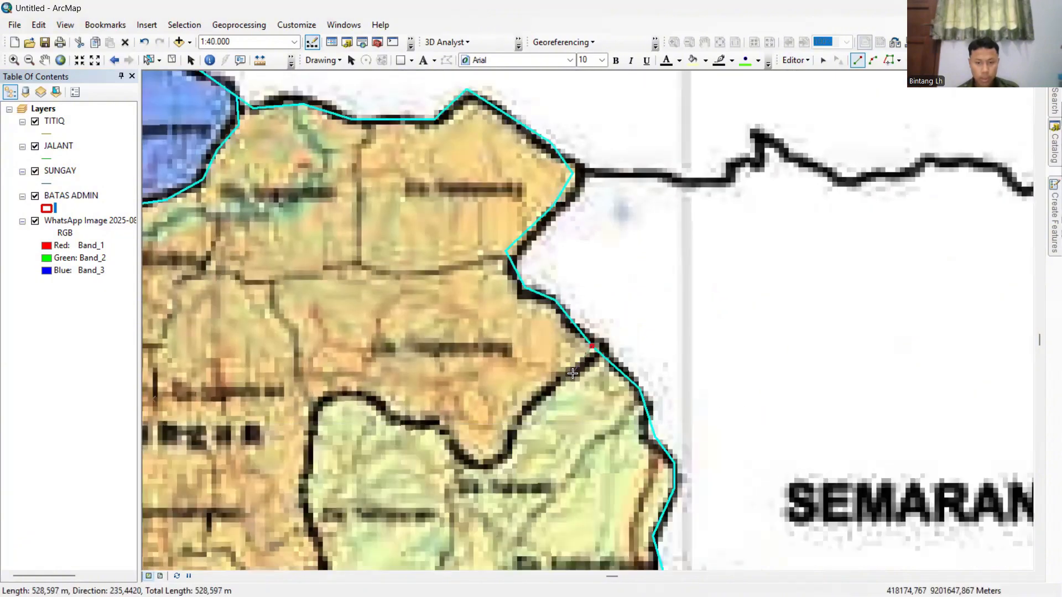
left_click(559, 382)
left_click(511, 440)
left_click(483, 463)
left_click(437, 421)
scroll(337, 492, "up", 1)
Trace the western Kec. Kaloran boundary southward to the northern border of Kec. Temanggung and finish the cut.
left_click(486, 518)
scroll(495, 525, "down", 2)
scroll(495, 525, "down", 1)
left_click_drag(495, 525, 566, 377)
left_click(562, 383)
left_click(516, 383)
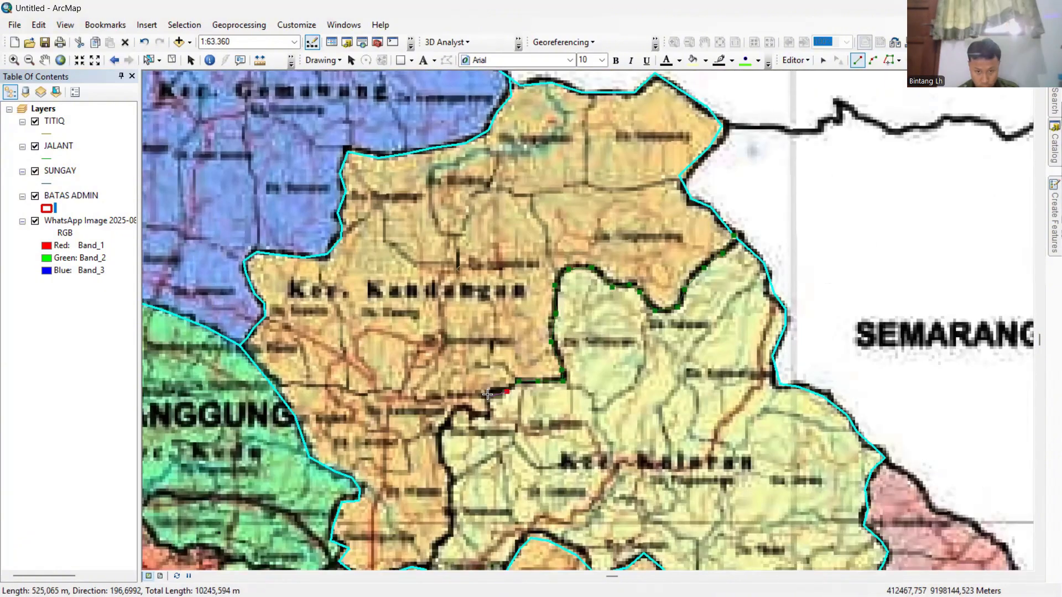
left_click(486, 416)
left_click(462, 407)
left_click_drag(454, 488, 551, 325)
double_click(521, 409)
Stop editing the BATAS ADMIN layer and save the polygon cuts.
left_click(794, 60)
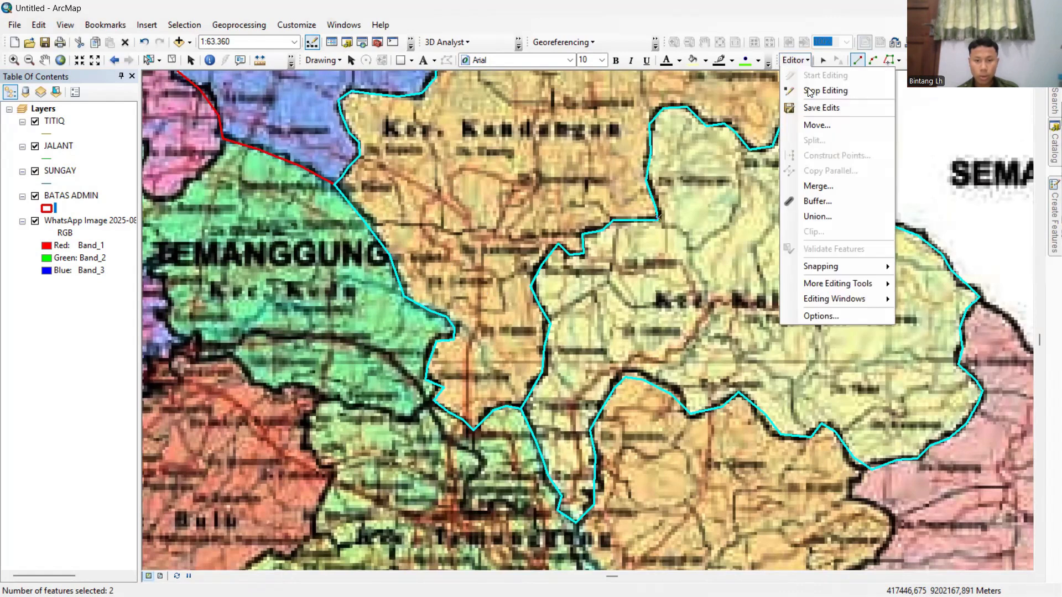
left_click(812, 87)
left_click(487, 352)
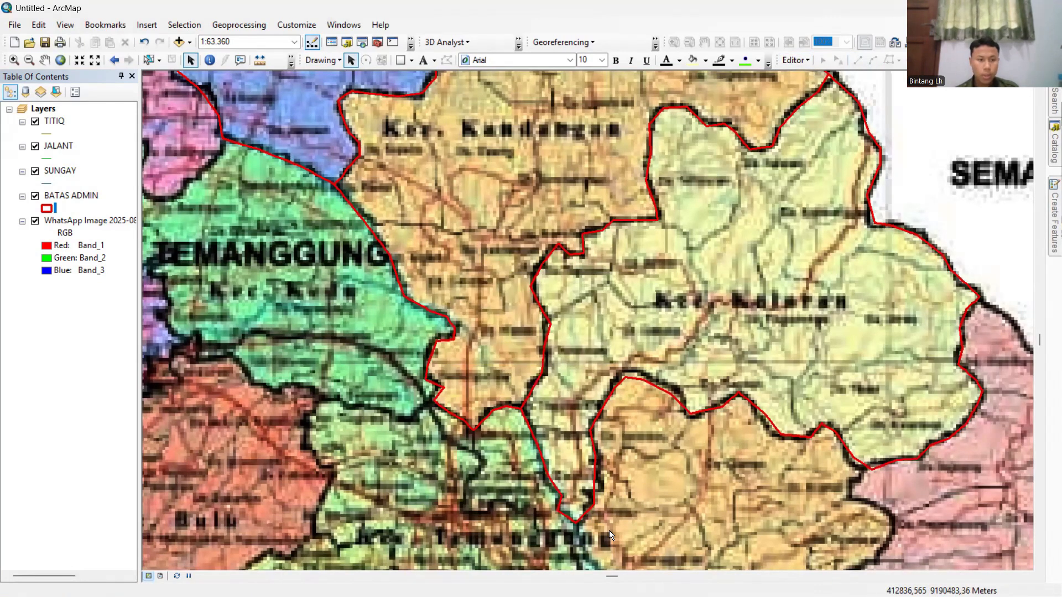
Start editing the SUNGAY layer and choose the SUNGAY feature template for drawing.
left_click(56, 172)
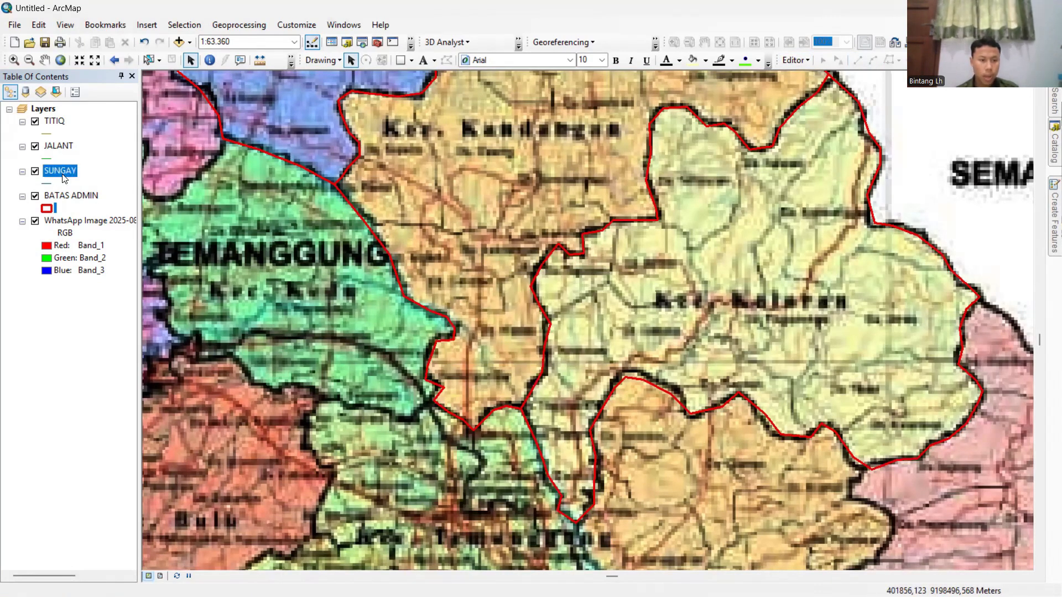
right_click(56, 172)
left_click(331, 346)
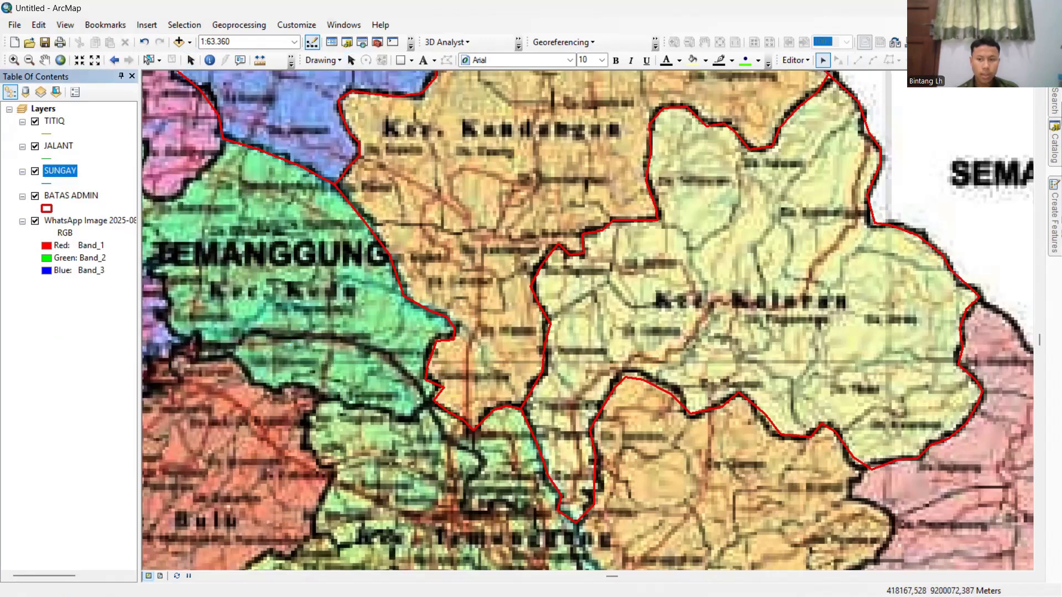
left_click(1054, 215)
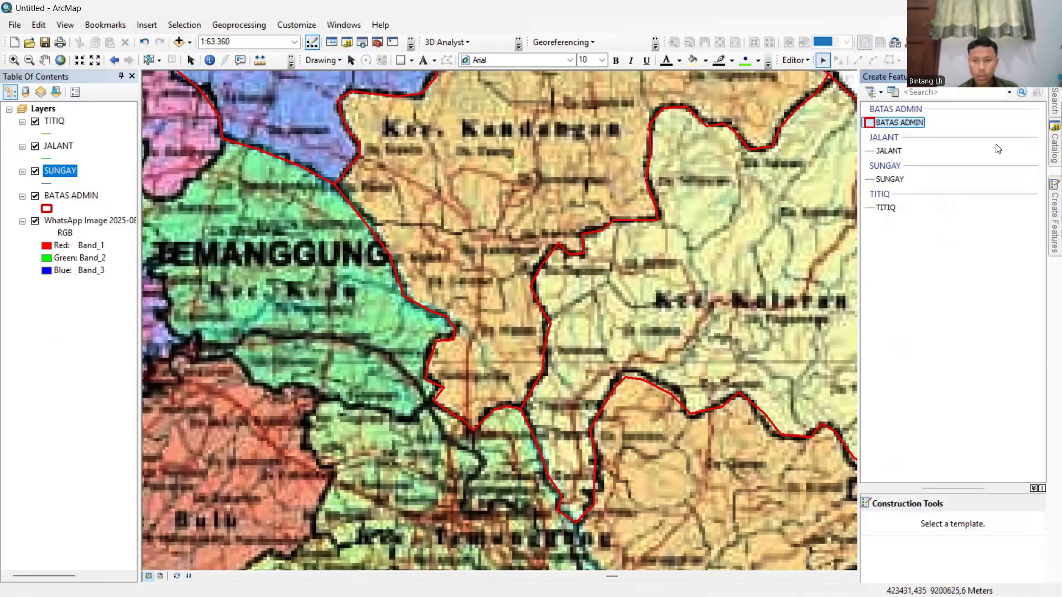
left_click(895, 182)
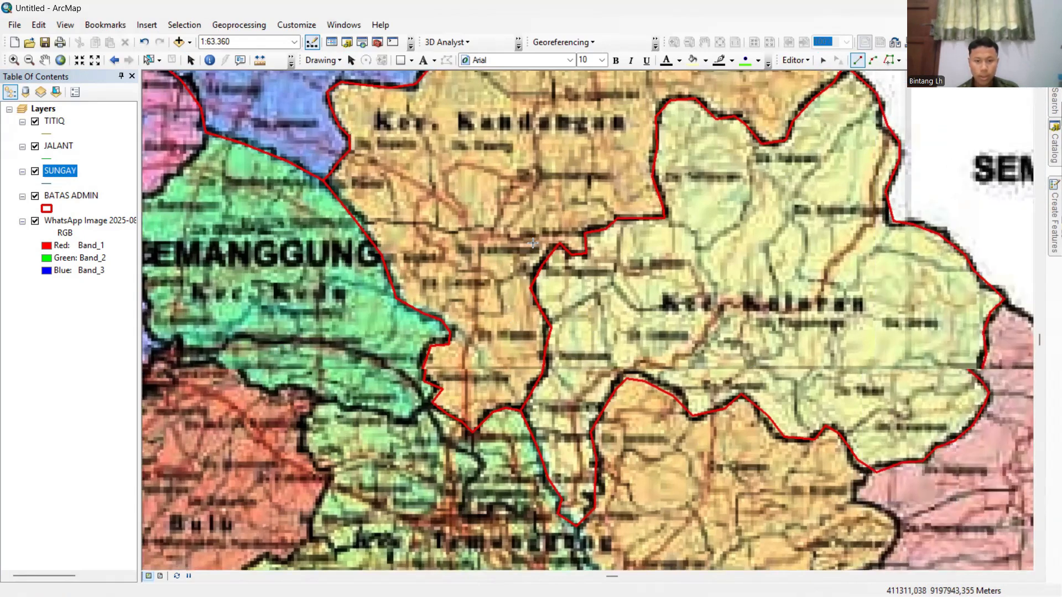
Digitize a river line from the northern edge of Kec. Gemawang southeast into the middle of Kec. Kandangan.
scroll(532, 243, "up", 3)
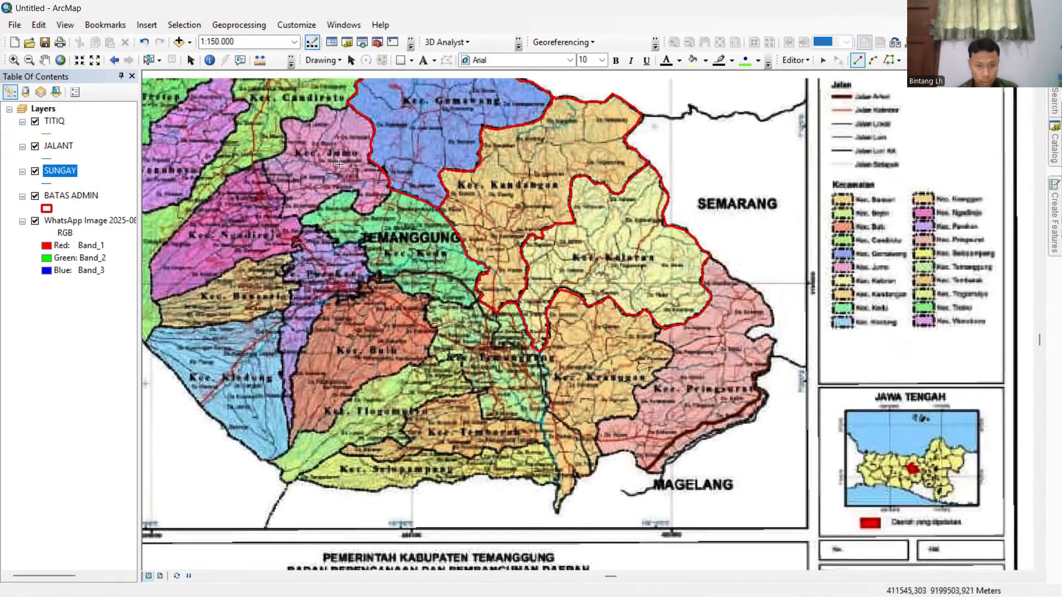
left_click_drag(338, 164, 253, 296)
left_click(338, 156)
left_click(323, 166)
left_click(321, 193)
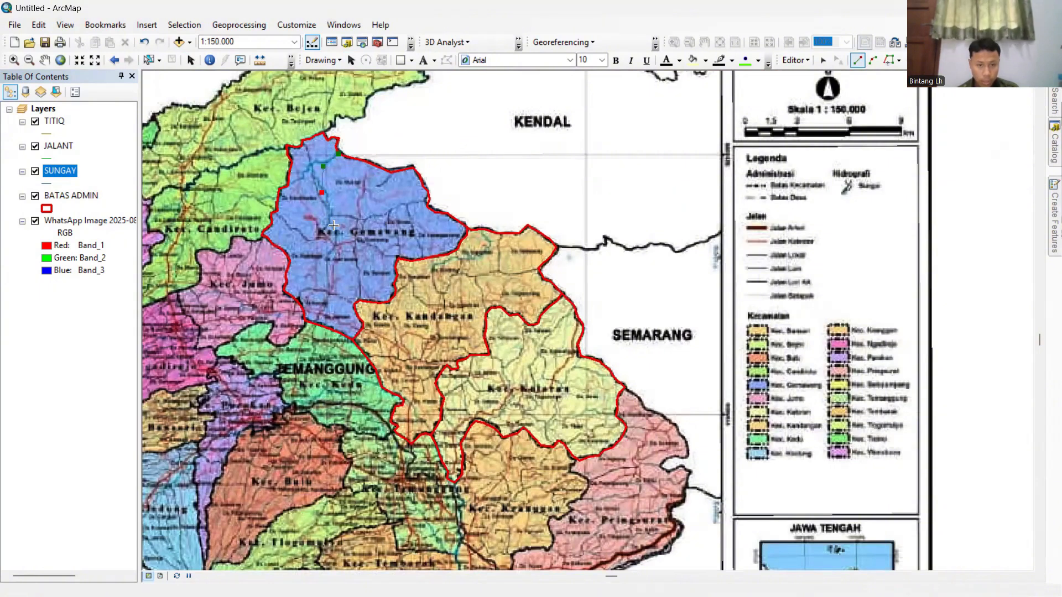
left_click(333, 224)
left_click(354, 258)
left_click(372, 282)
left_click(404, 308)
left_click(433, 332)
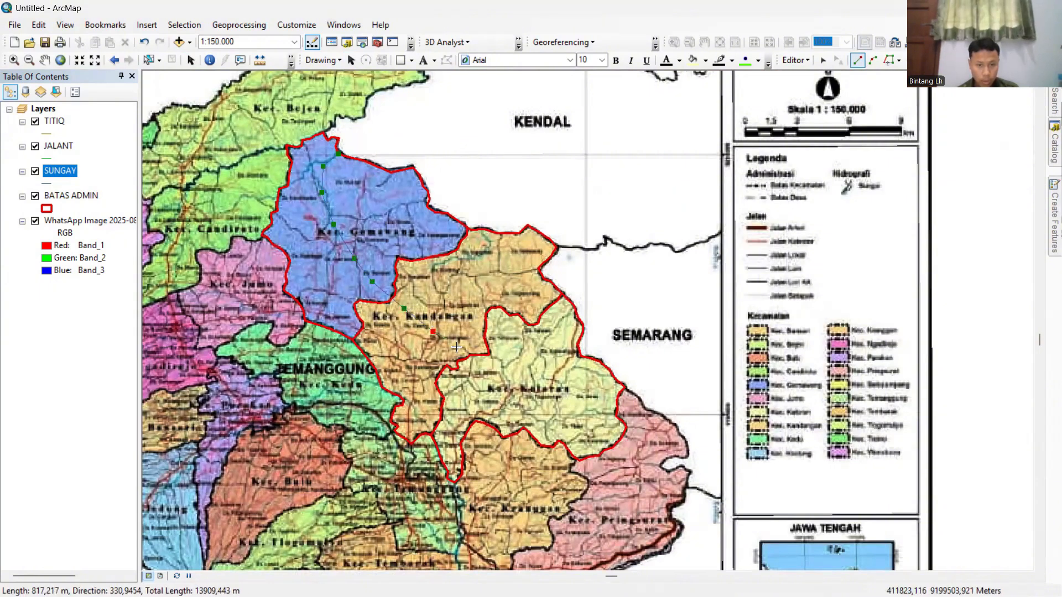
Extend the river line through Kec. Kaloran to its eastern boundary near Semarang and finish it.
left_click(473, 373)
left_click(517, 393)
left_click(555, 399)
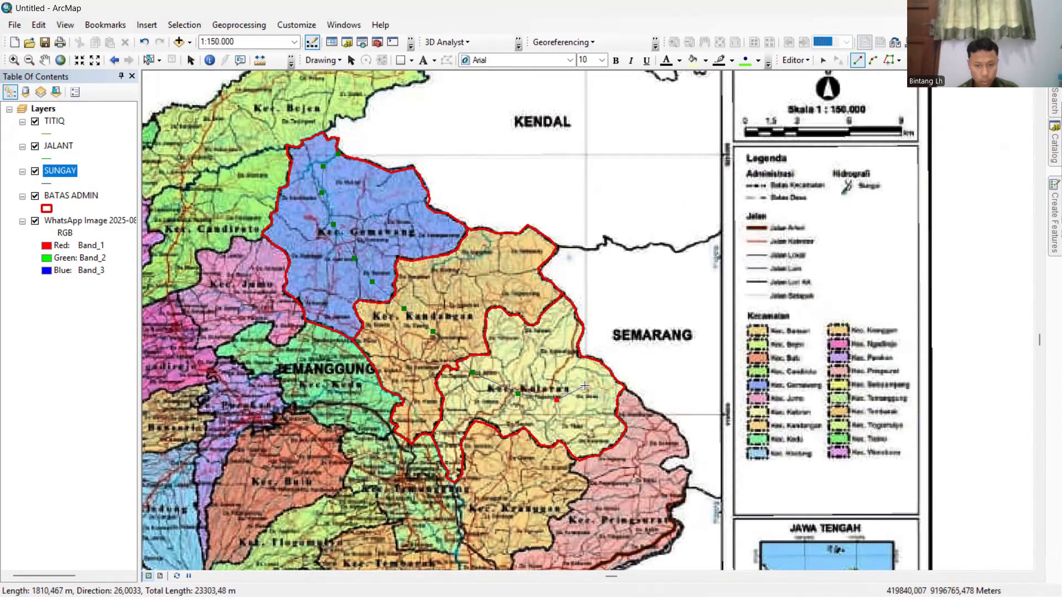
left_click(584, 385)
double_click(612, 377)
left_click(612, 376)
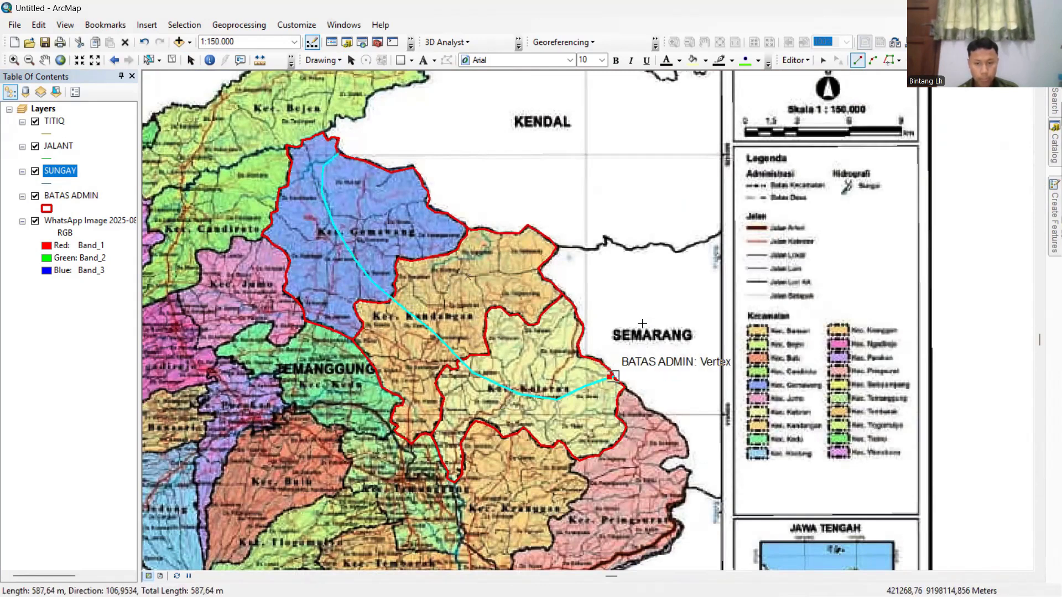
double_click(609, 378)
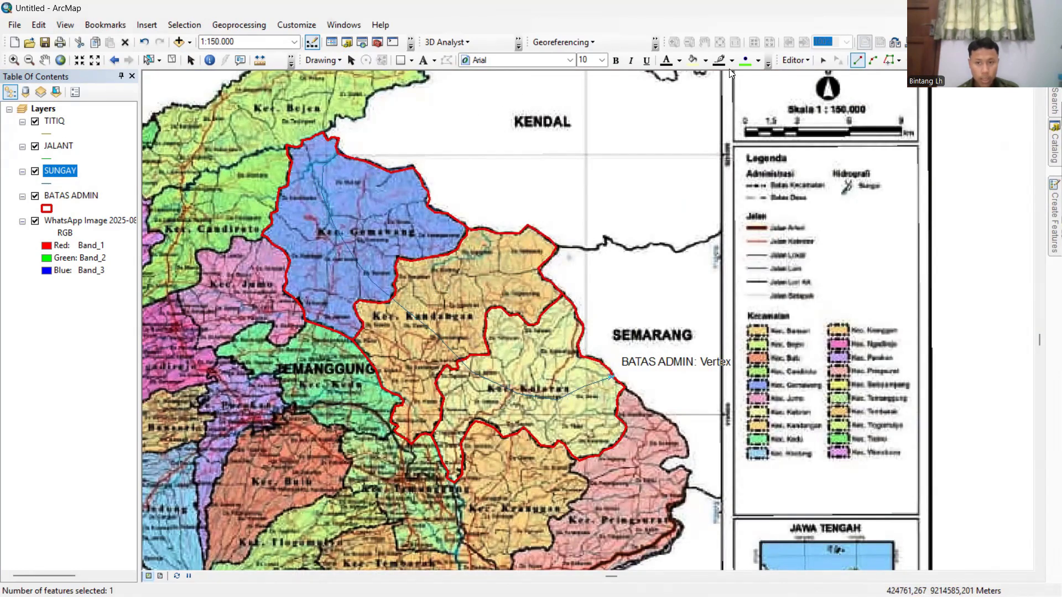
Stop editing the SUNGAY layer and save the river edits.
left_click(802, 60)
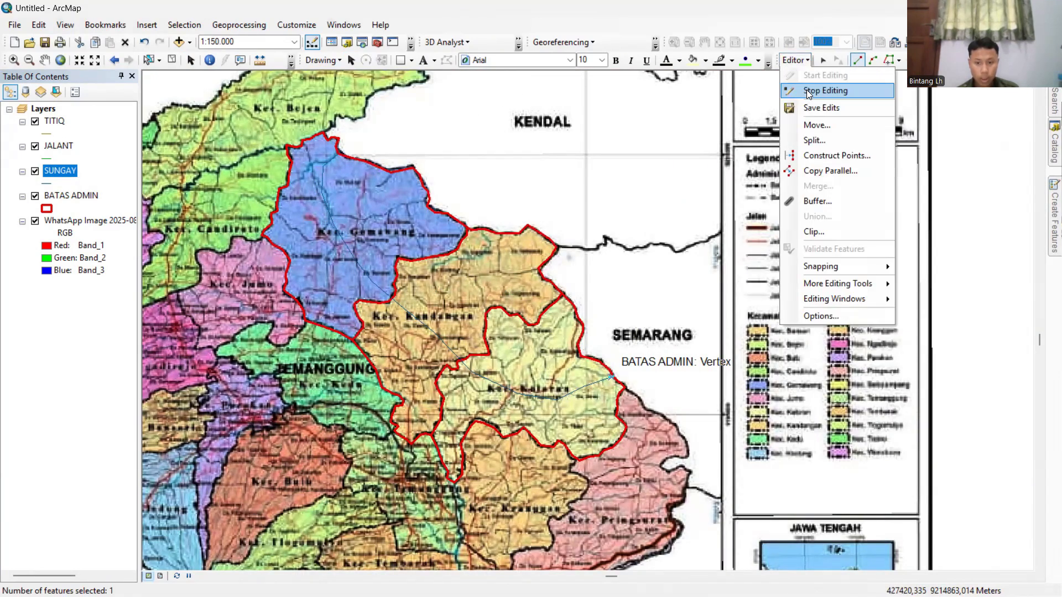
left_click(806, 89)
left_click(484, 348)
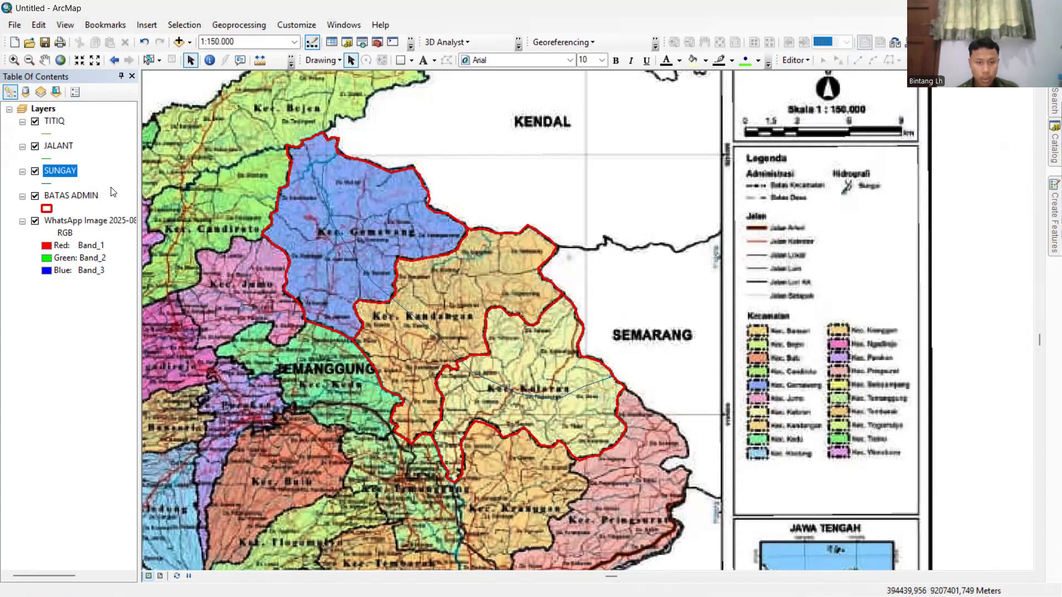
Set the SUNGAY line symbol's width to 1.
right_click(60, 172)
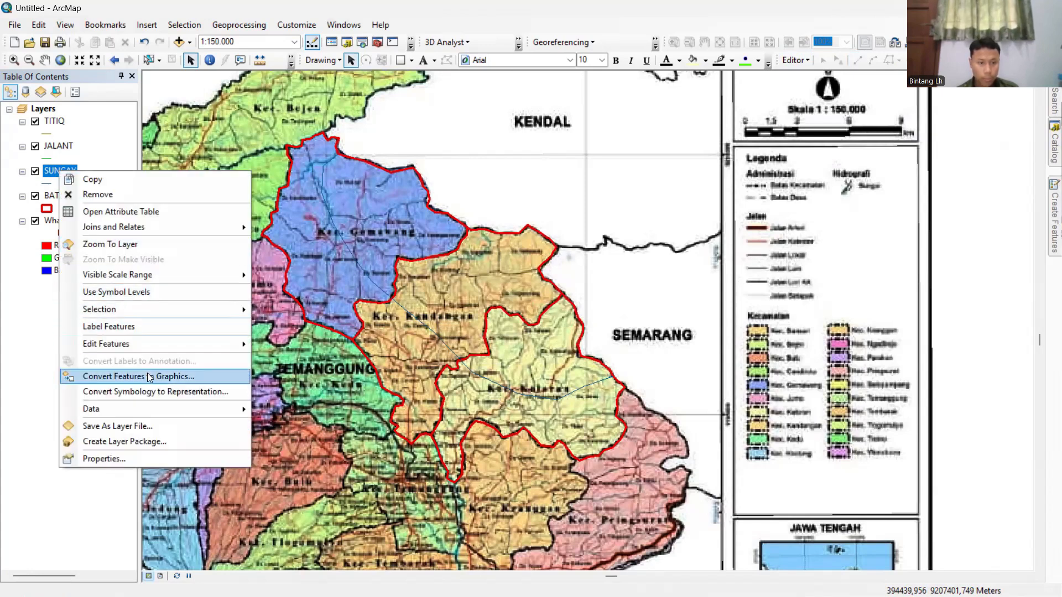
left_click(49, 179)
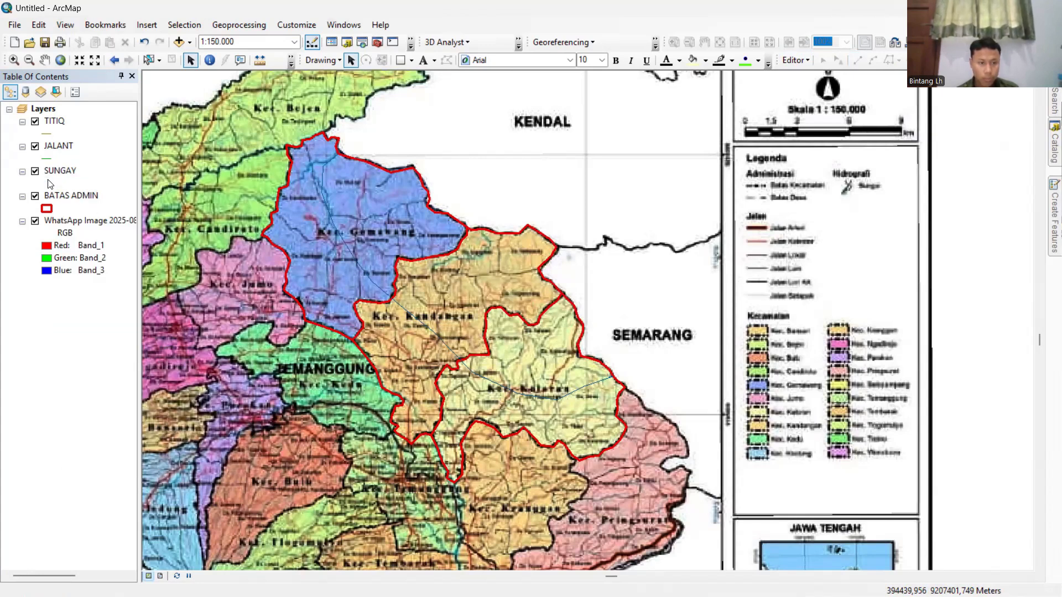
right_click(47, 180)
left_click(48, 179)
left_click(659, 268)
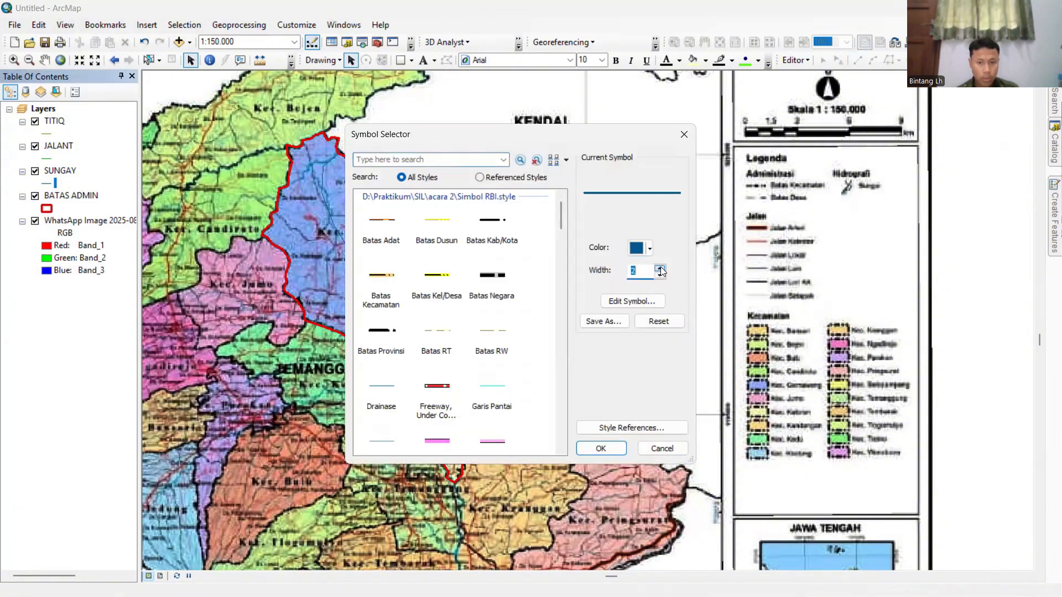
left_click(660, 274)
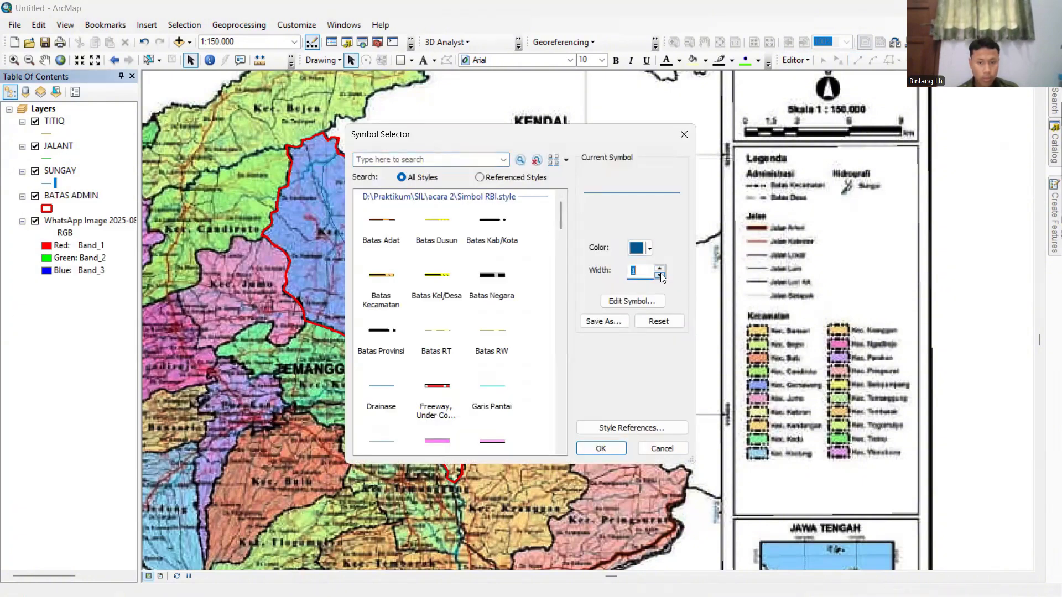
left_click(602, 448)
Start editing the JALANT layer and choose its template with the Line construction tool.
right_click(63, 147)
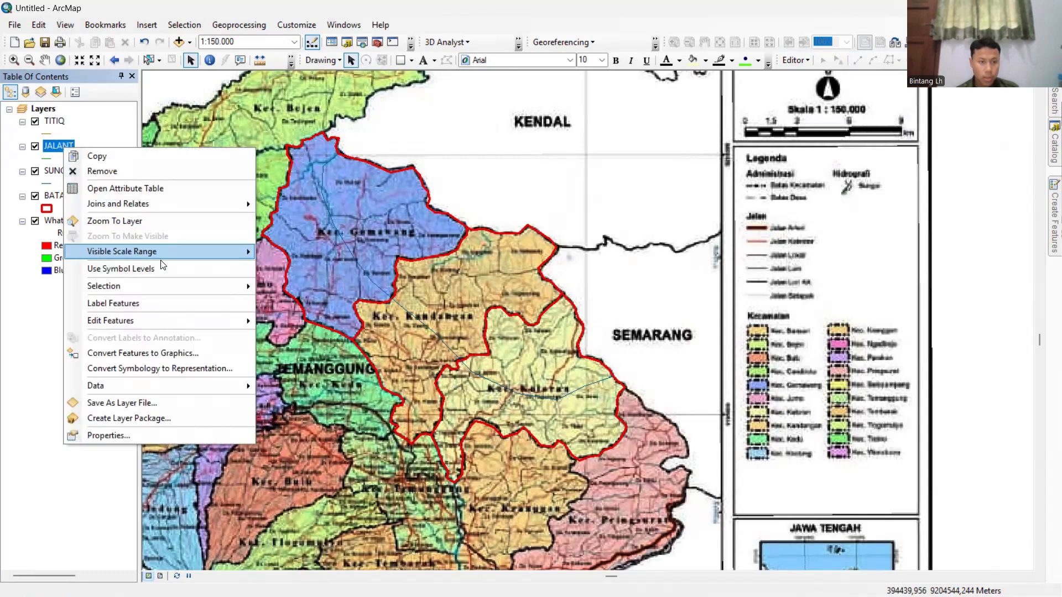
left_click(308, 321)
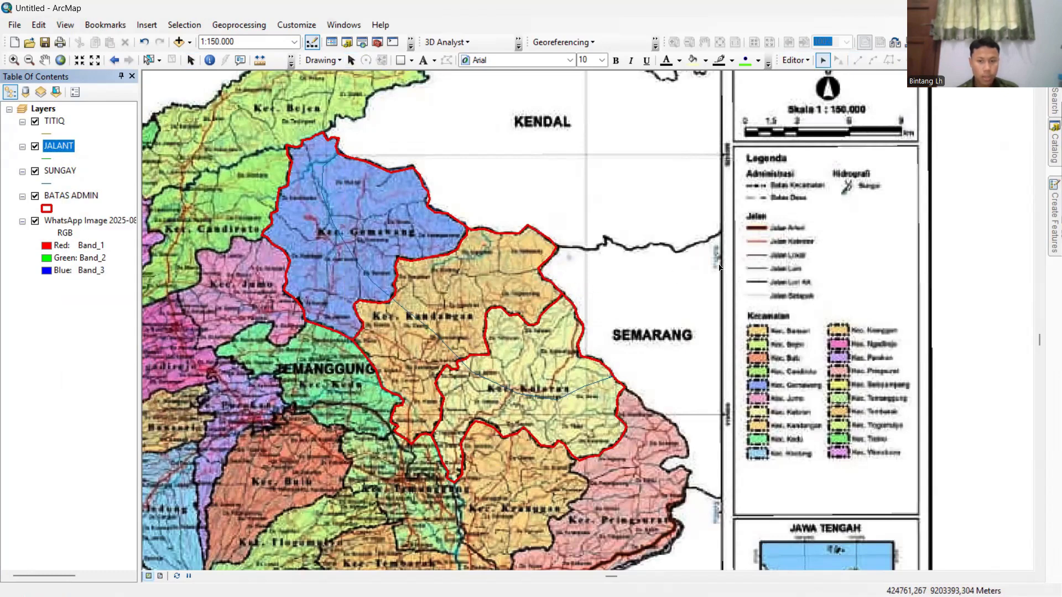
left_click(1054, 216)
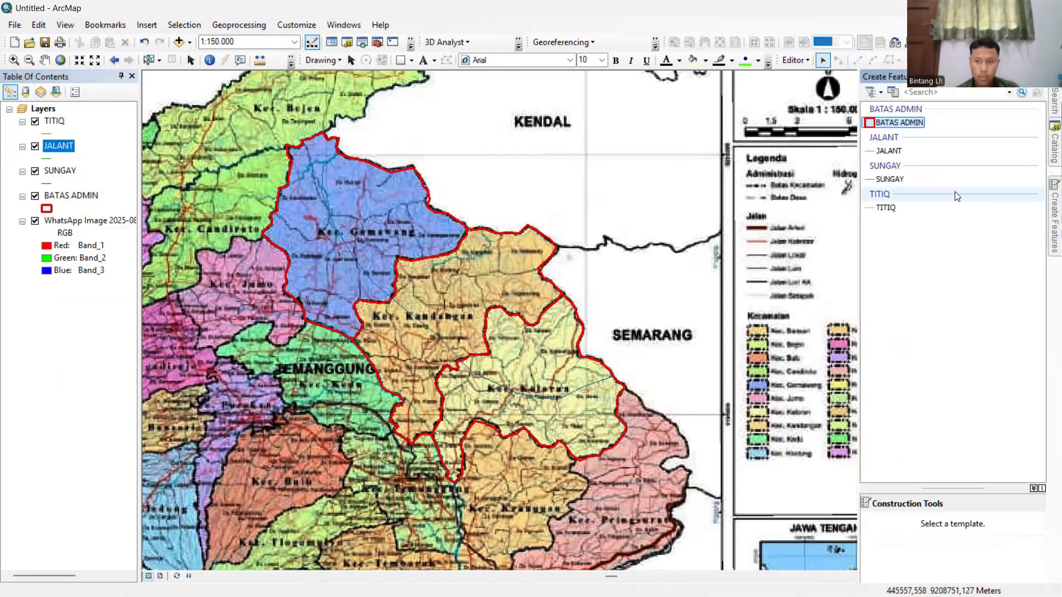
left_click(889, 152)
right_click(887, 153)
left_click(884, 154)
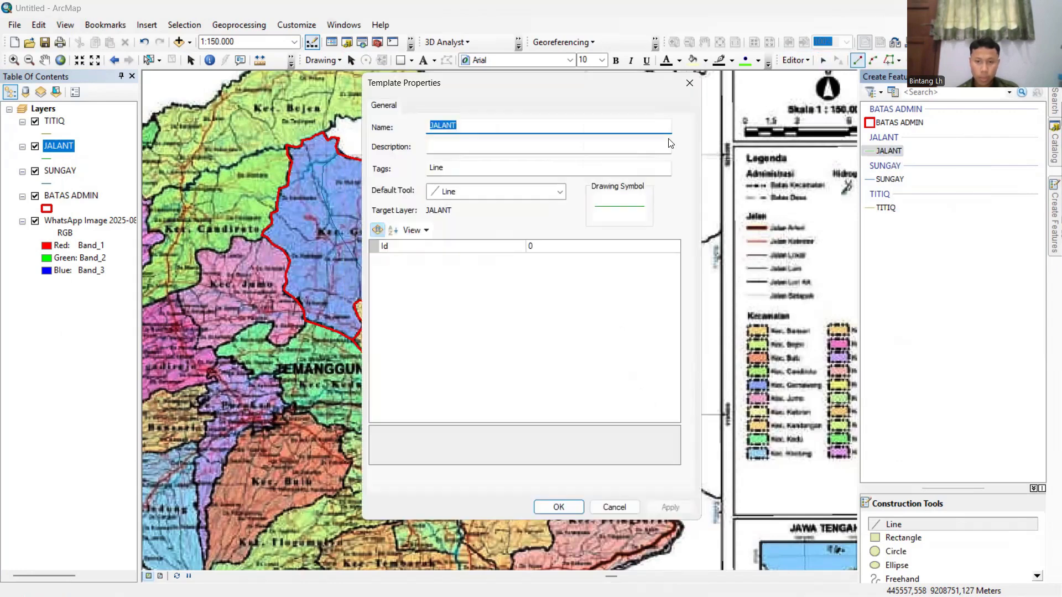
left_click(689, 83)
left_click(908, 525)
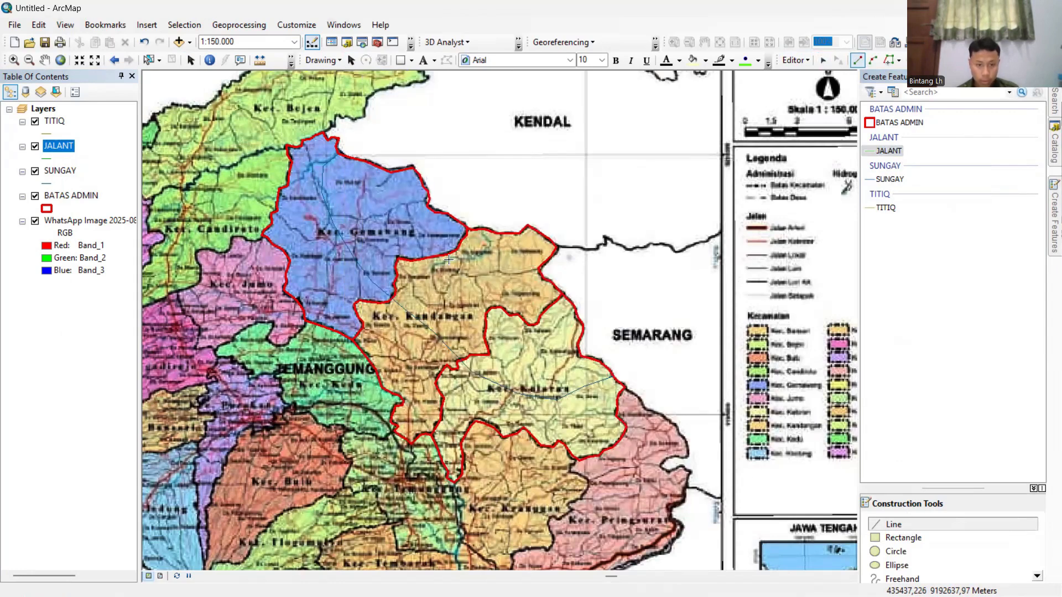
Digitize a road line about 20.5 km long from Kec. Gemawang's northern boundary southeast through Kec. Kandangan to Kec. Kaloran's boundary near Semarang.
left_click(350, 158)
left_click(349, 193)
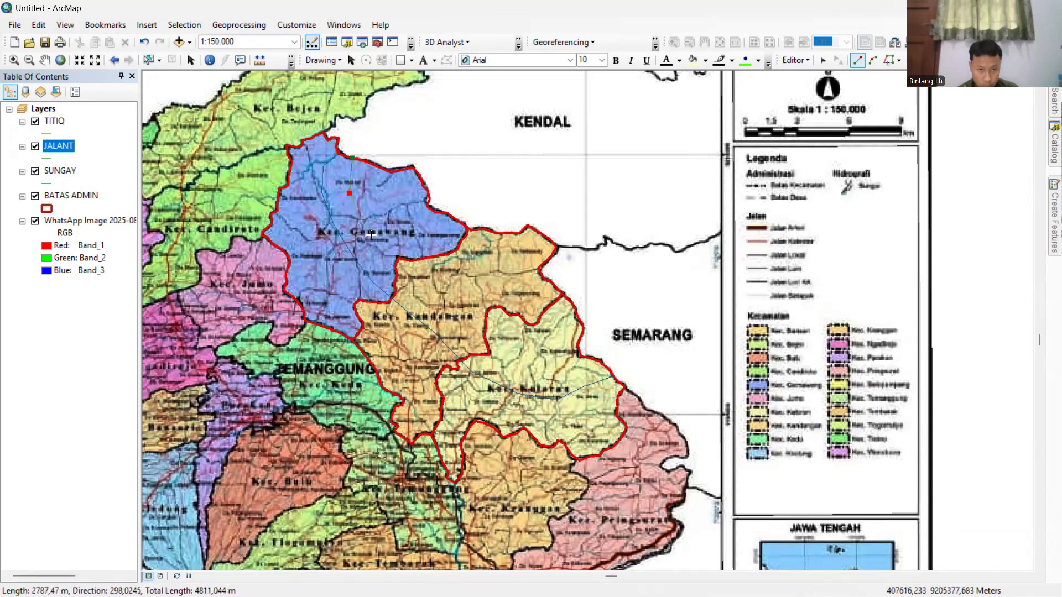
left_click(371, 237)
left_click(409, 277)
left_click(462, 328)
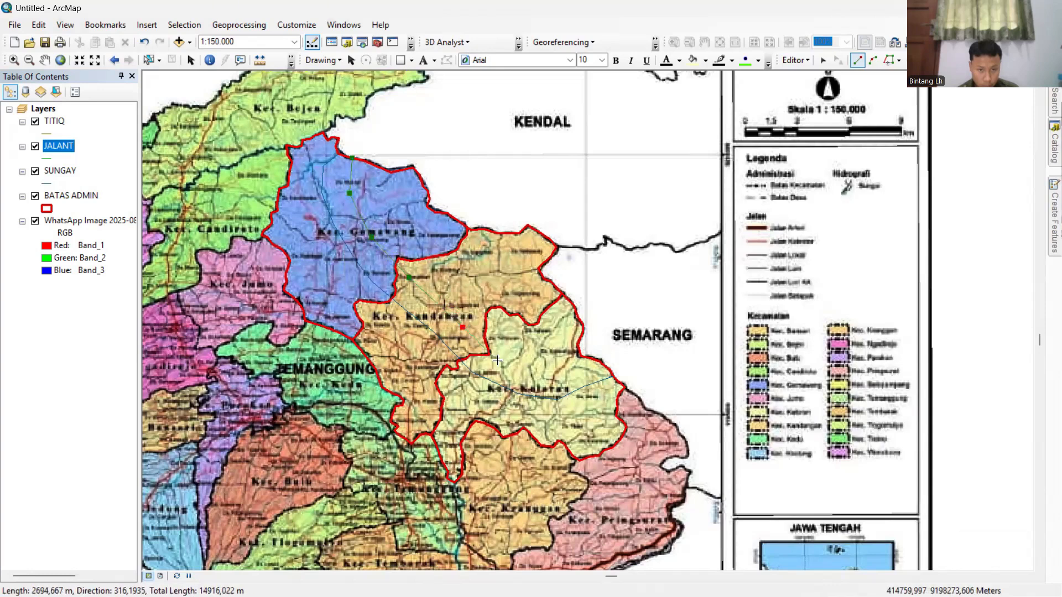
left_click(514, 367)
left_click(556, 375)
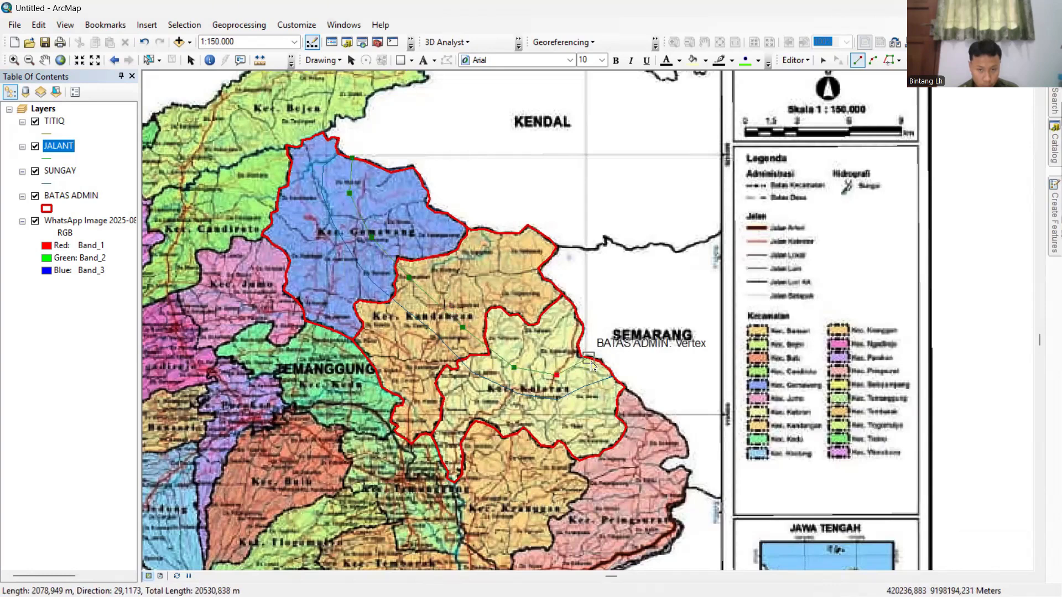
double_click(589, 361)
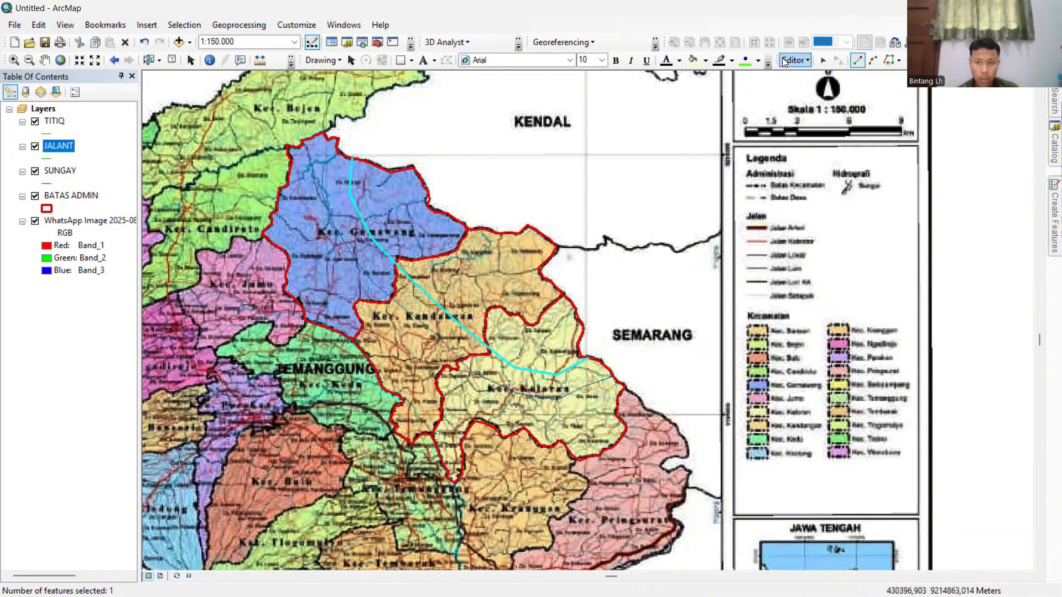
Stop editing the JALANT layer and save the road edits.
left_click(793, 60)
left_click(807, 87)
left_click(482, 348)
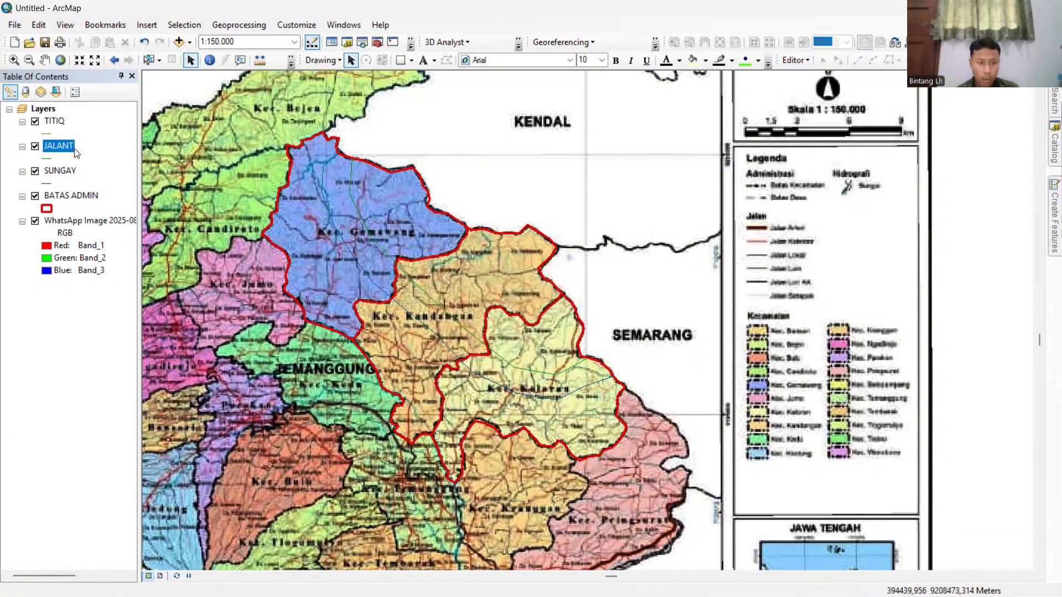
right_click(54, 121)
mouse_move(126, 294)
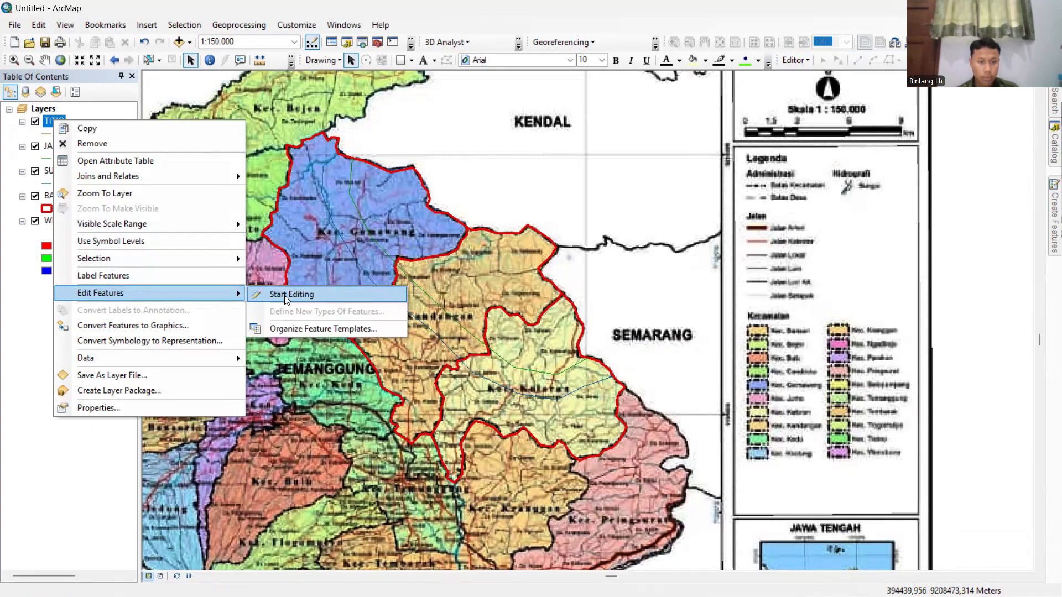
left_click(284, 295)
mouse_move(1047, 186)
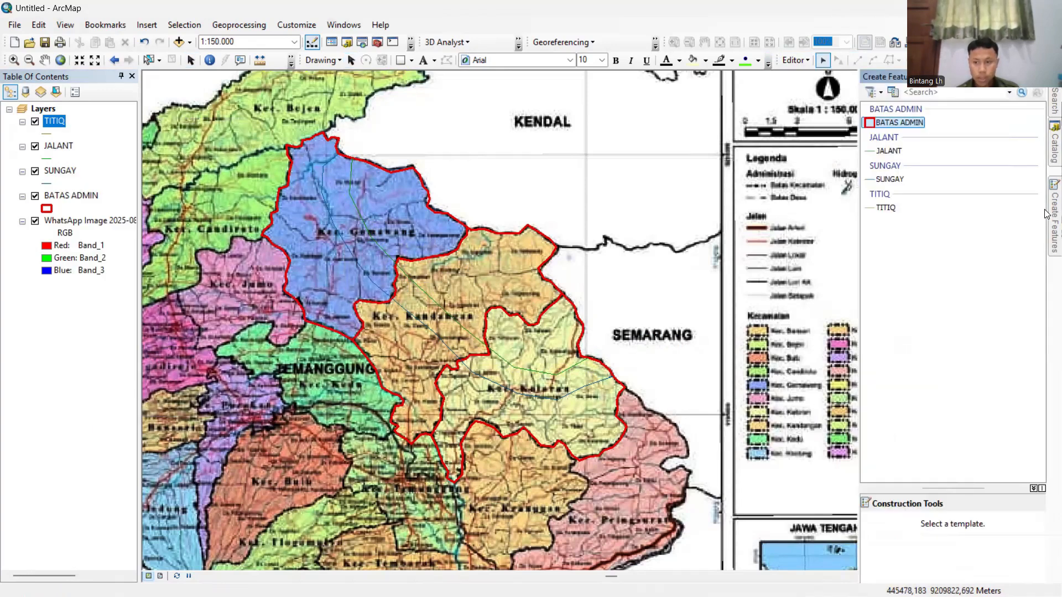
left_click(881, 208)
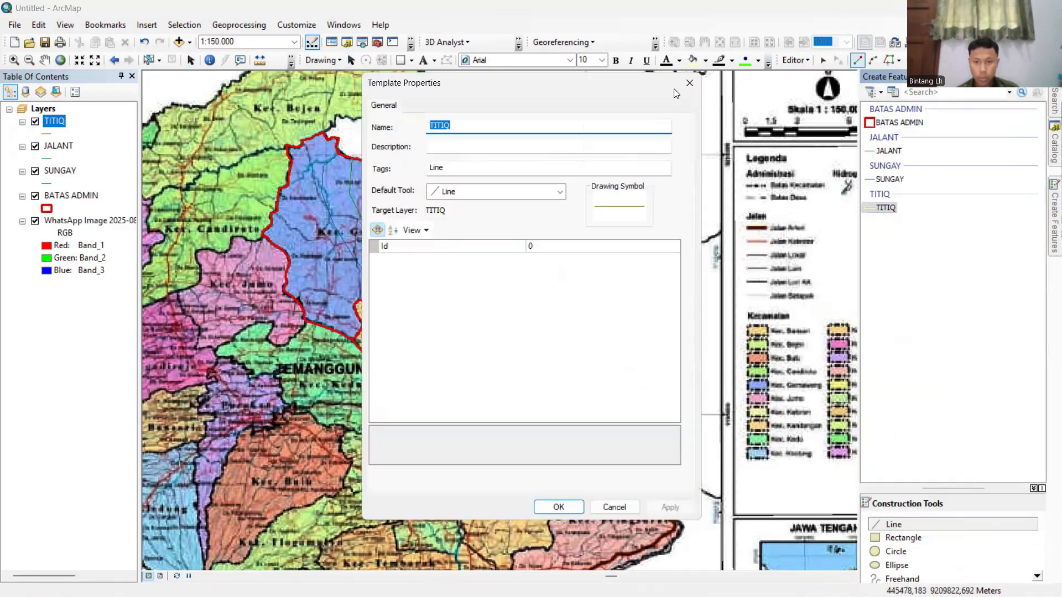
left_click(689, 84)
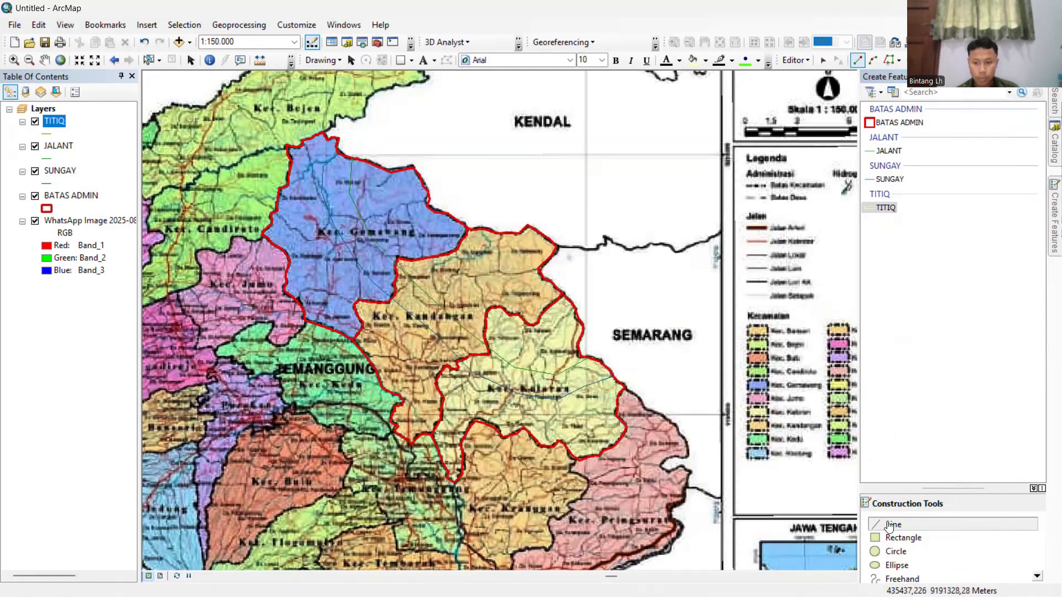
left_click(884, 208)
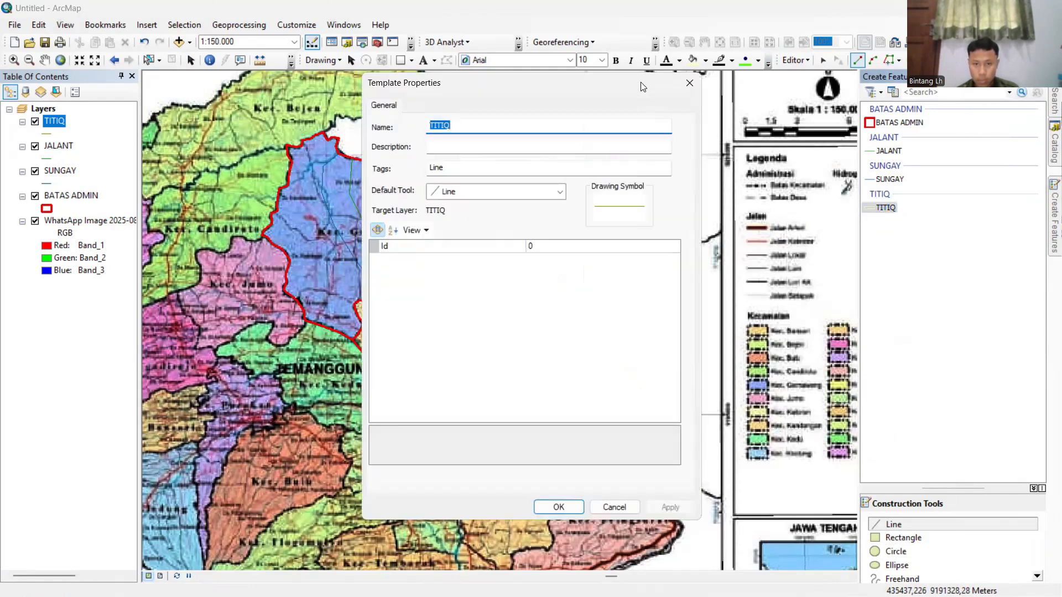
left_click(687, 84)
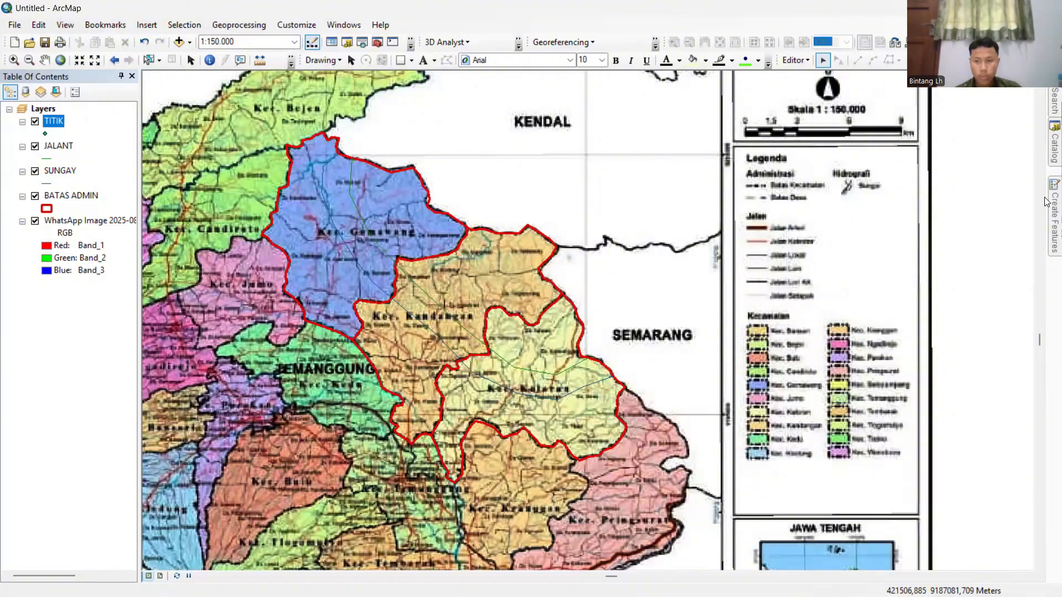
Place one TITIK point each in Kec. Gemawang, Kec. Kandangan and Kec. Kaloran, and end the edit session.
left_click(1047, 202)
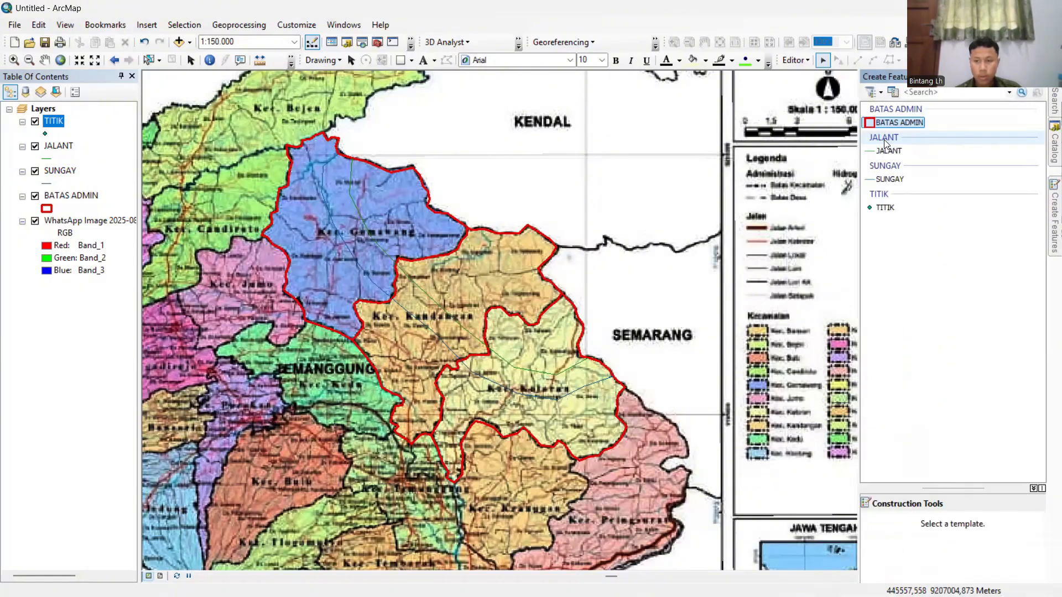
left_click(885, 207)
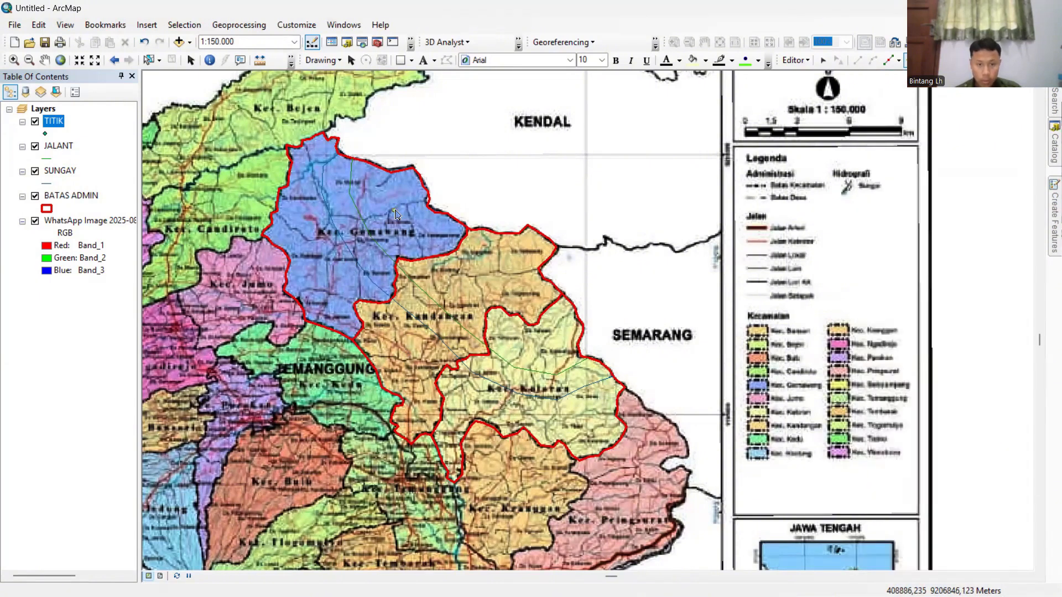
left_click(316, 261)
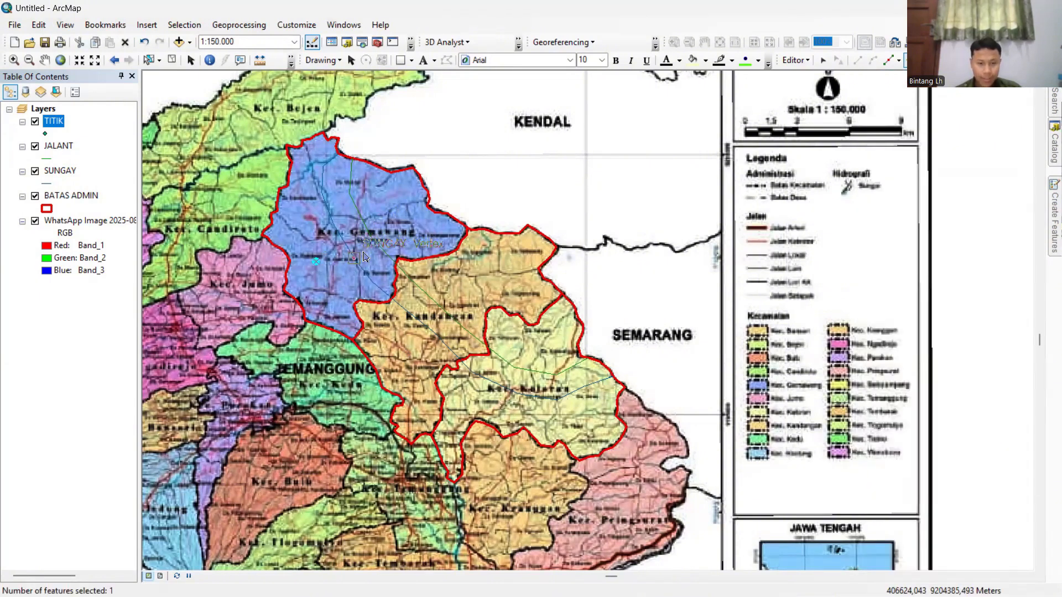
left_click(486, 275)
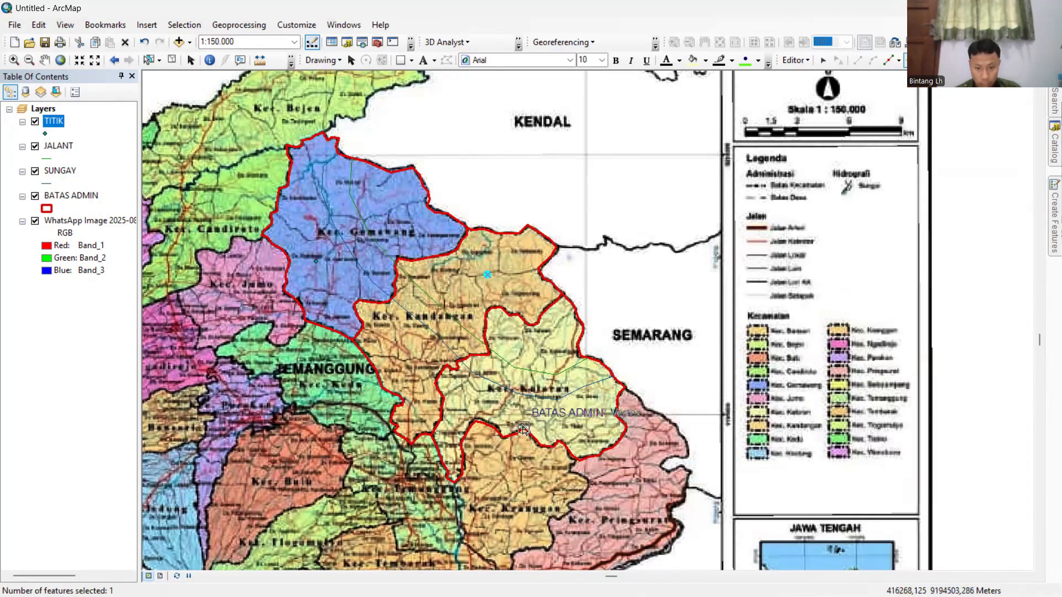
left_click(572, 419)
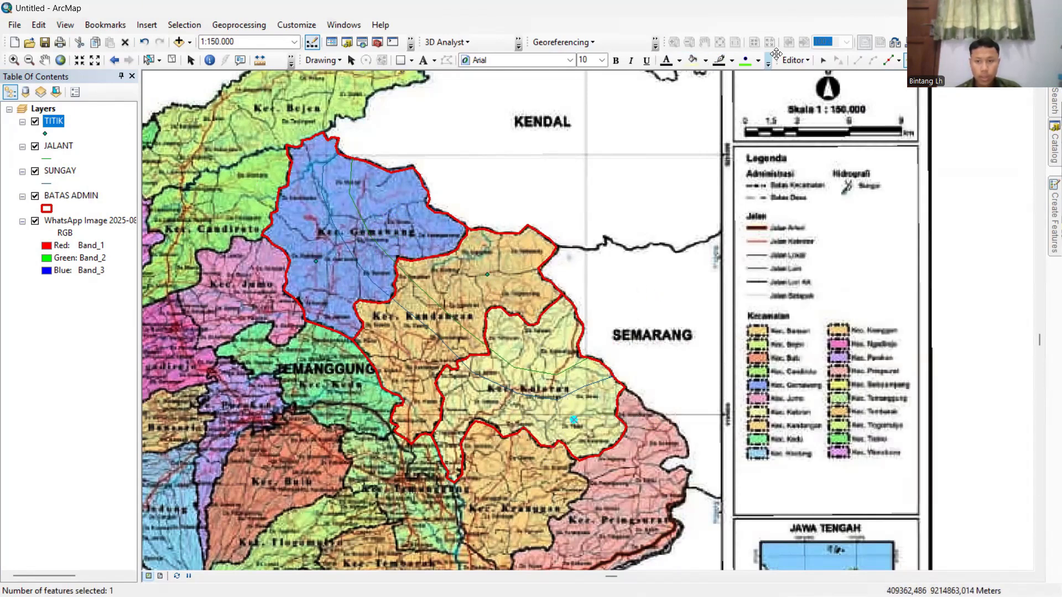
left_click(796, 58)
left_click(813, 91)
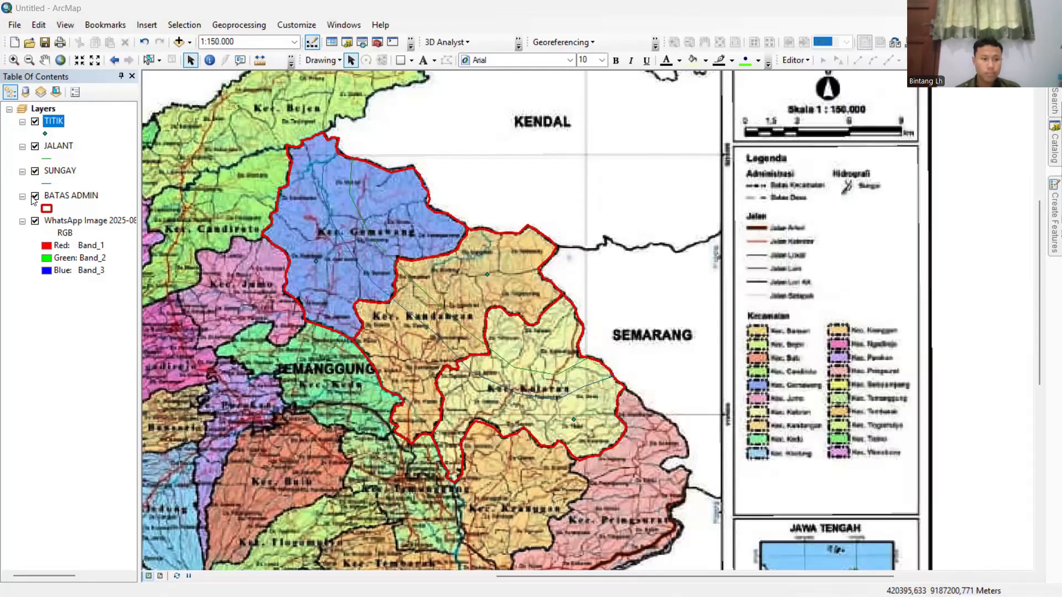
Hide the WhatsApp image layer and add the KONTUR IK 75.shp contour shapefile to the map.
left_click(35, 220)
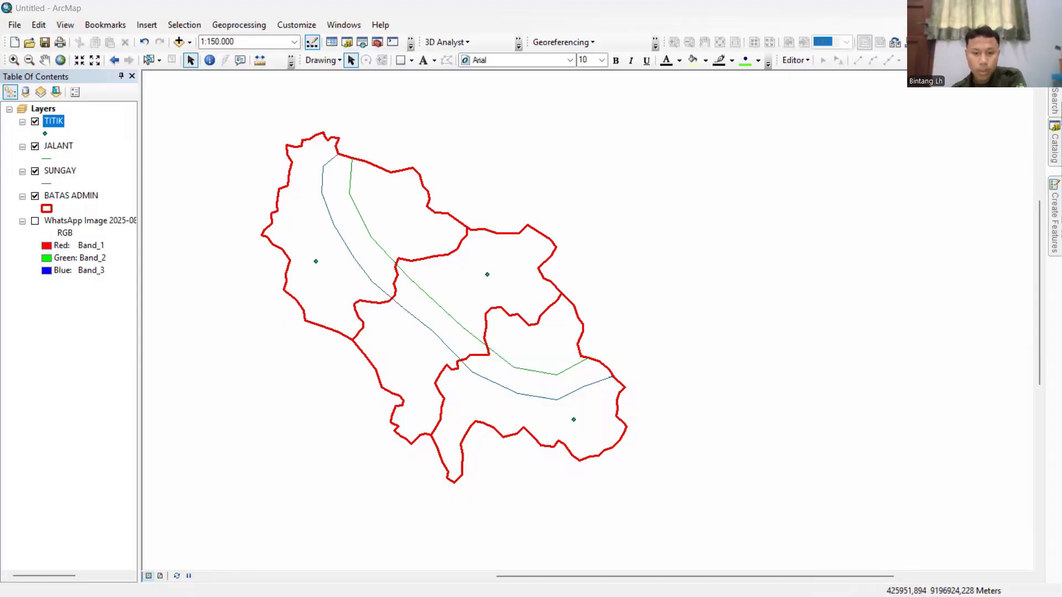
left_click(44, 109)
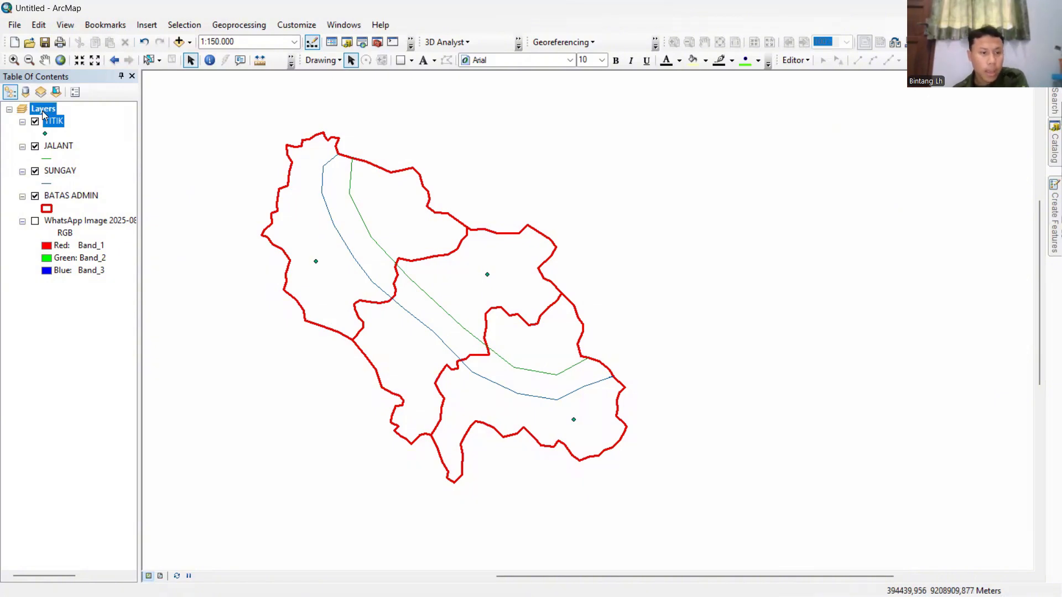
right_click(44, 109)
left_click(86, 120)
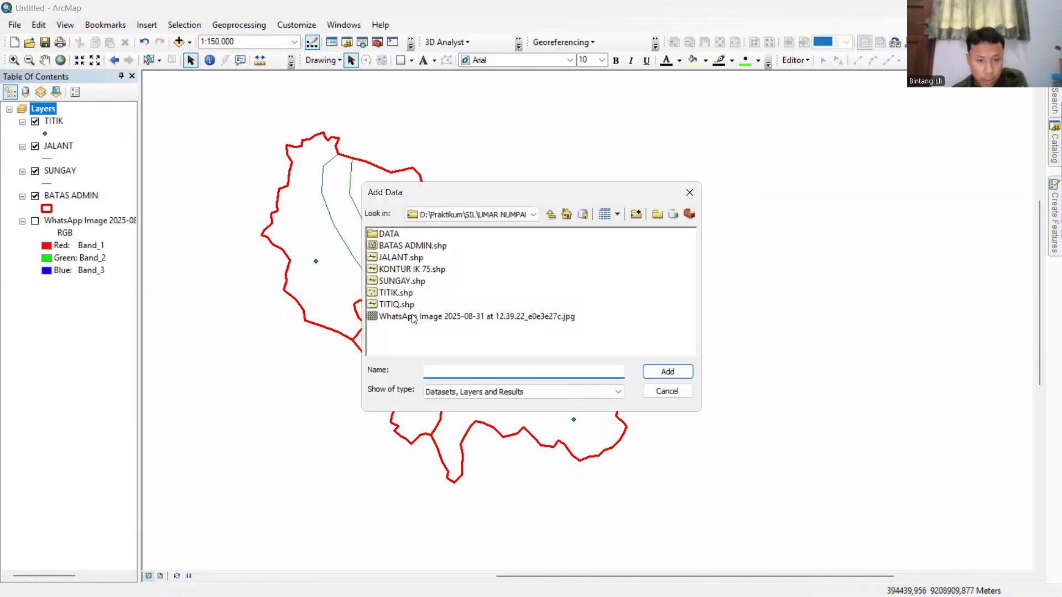
left_click(416, 270)
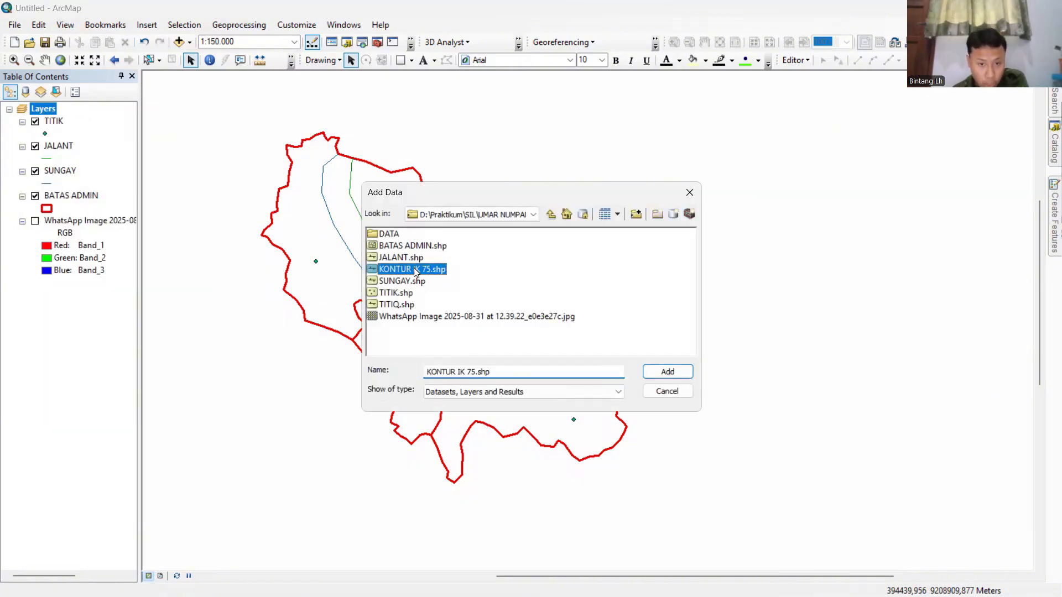
left_click(667, 372)
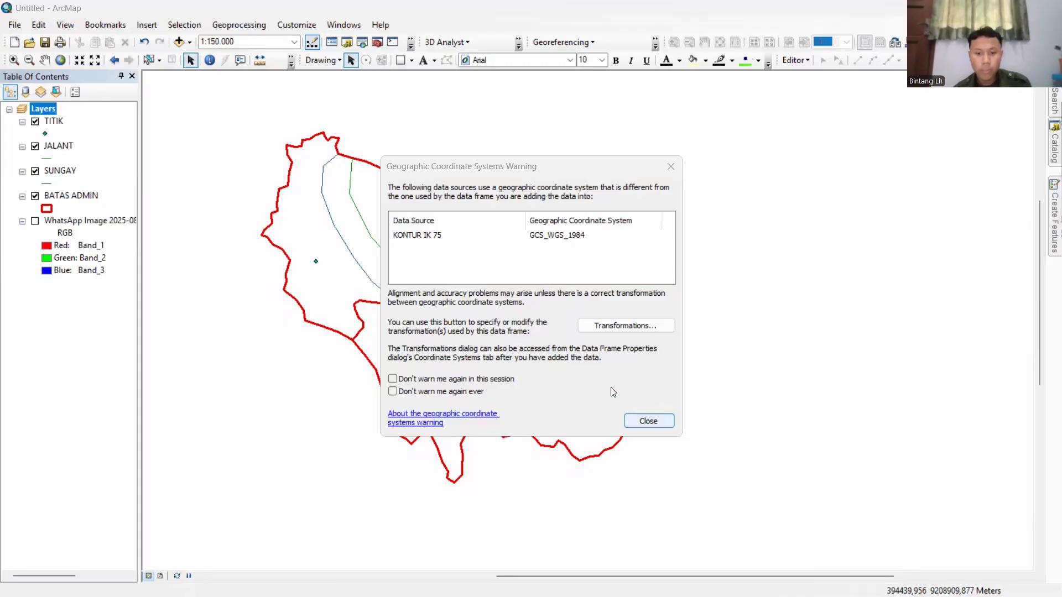
left_click(646, 422)
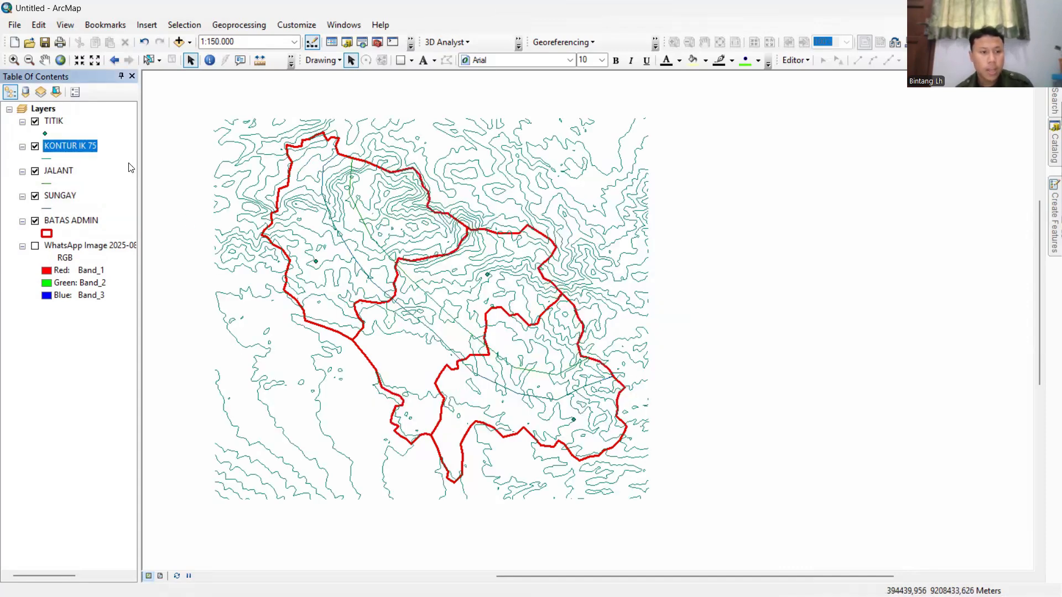
Set up the Clip tool with KONTUR IK 75 as the input features and BATAS ADMIN as the clip features.
left_click(553, 44)
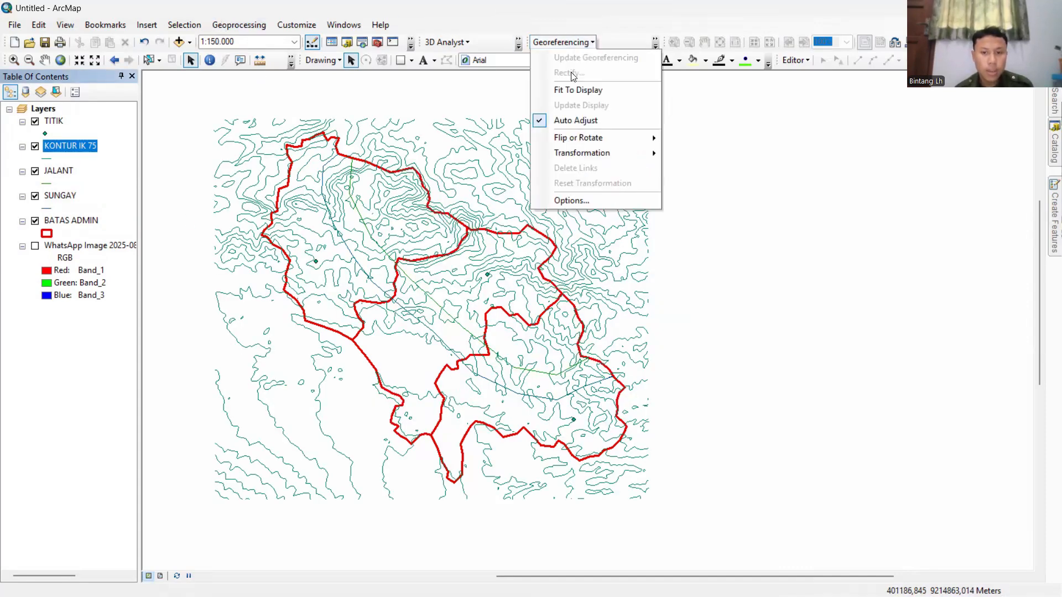
left_click(266, 25)
left_click(266, 25)
left_click(269, 52)
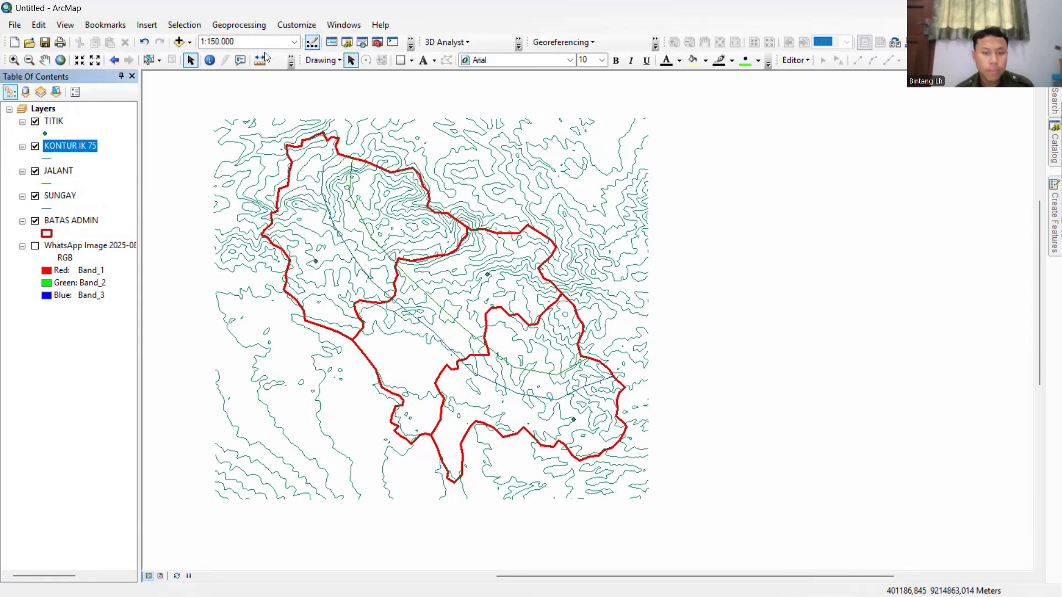
left_click(359, 66)
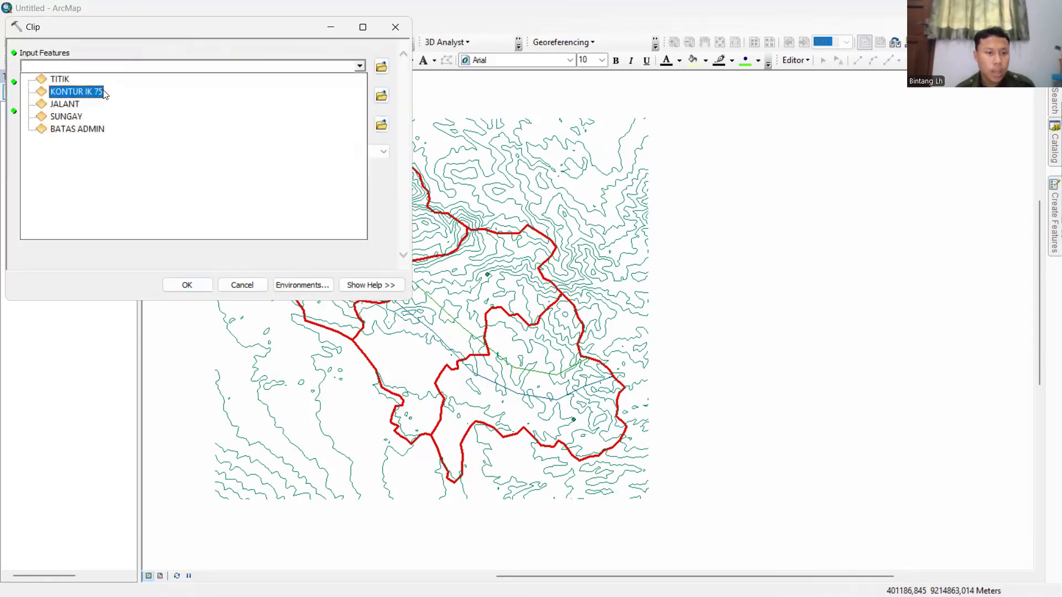
left_click(95, 95)
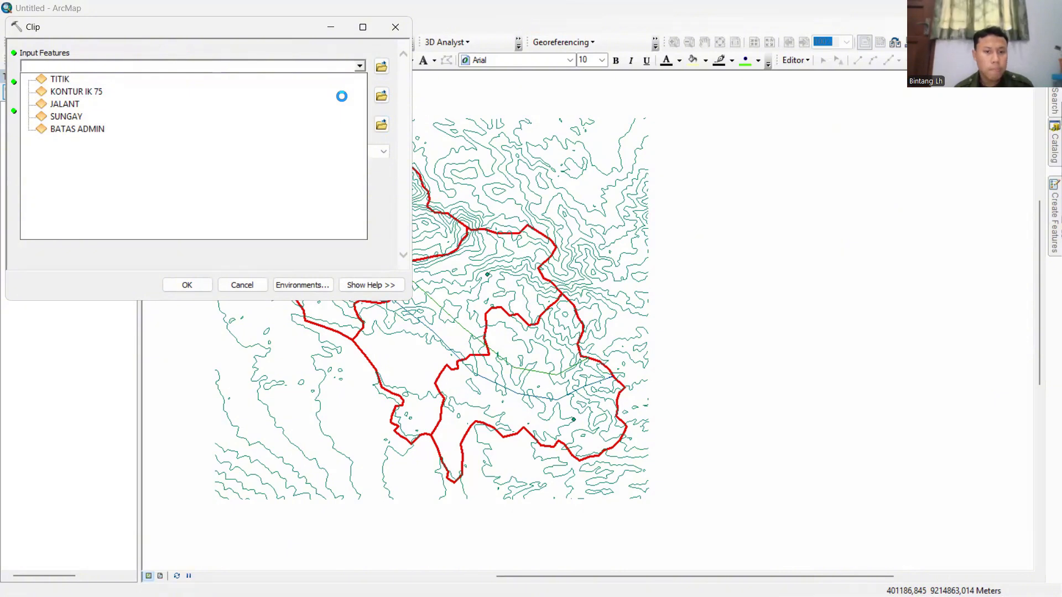
left_click(360, 96)
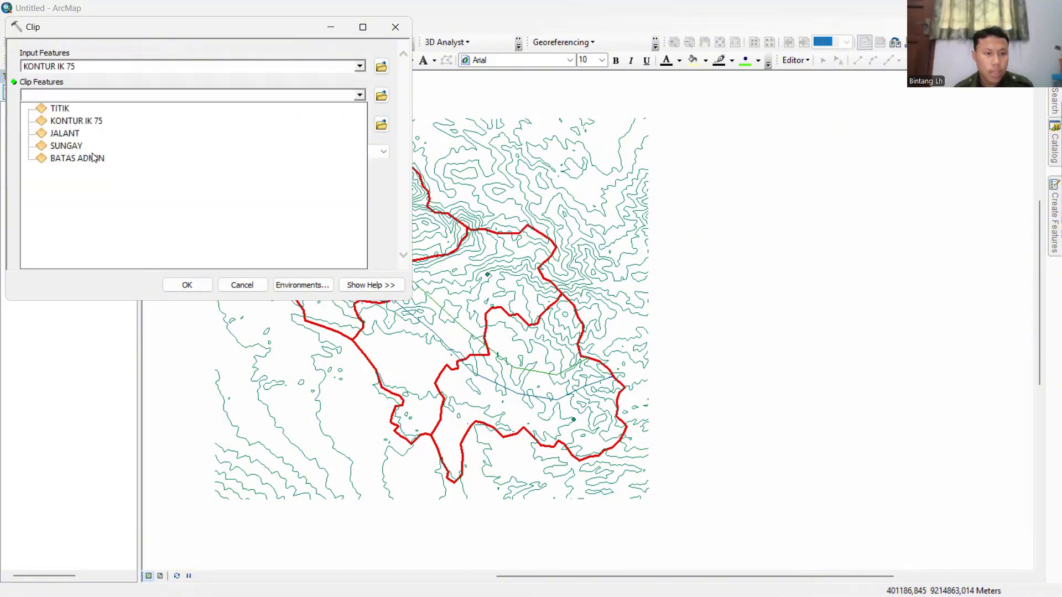
left_click(94, 157)
Run the clip with its output saved as CLIP KONTUR 75 in D:\Praktikum\SIL\acara 3, and hide the KONTUR IK 75 layer.
left_click(381, 124)
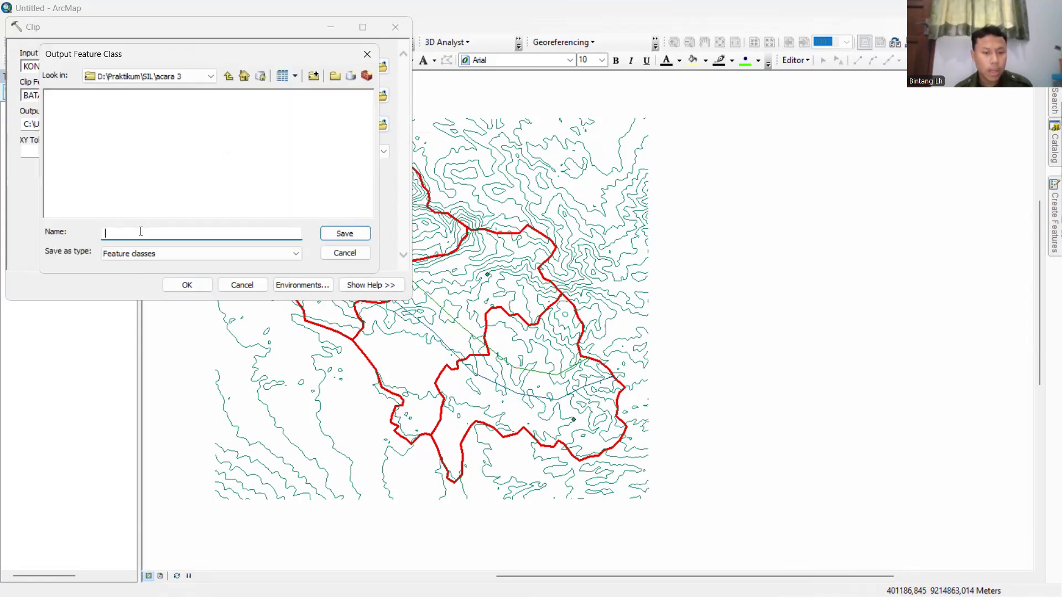
type("CLIP KONTUR ")
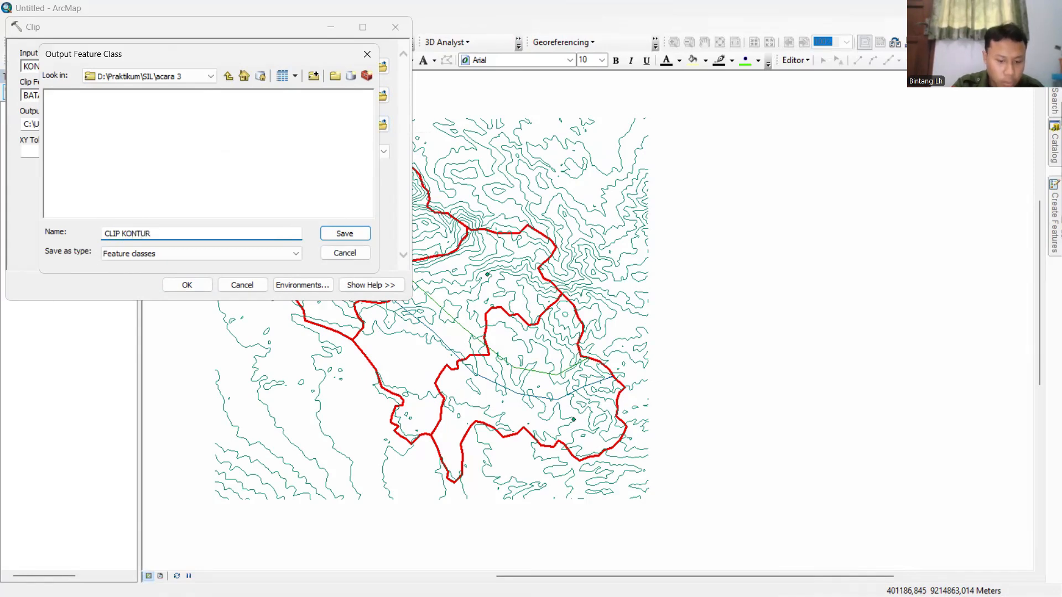
type("75")
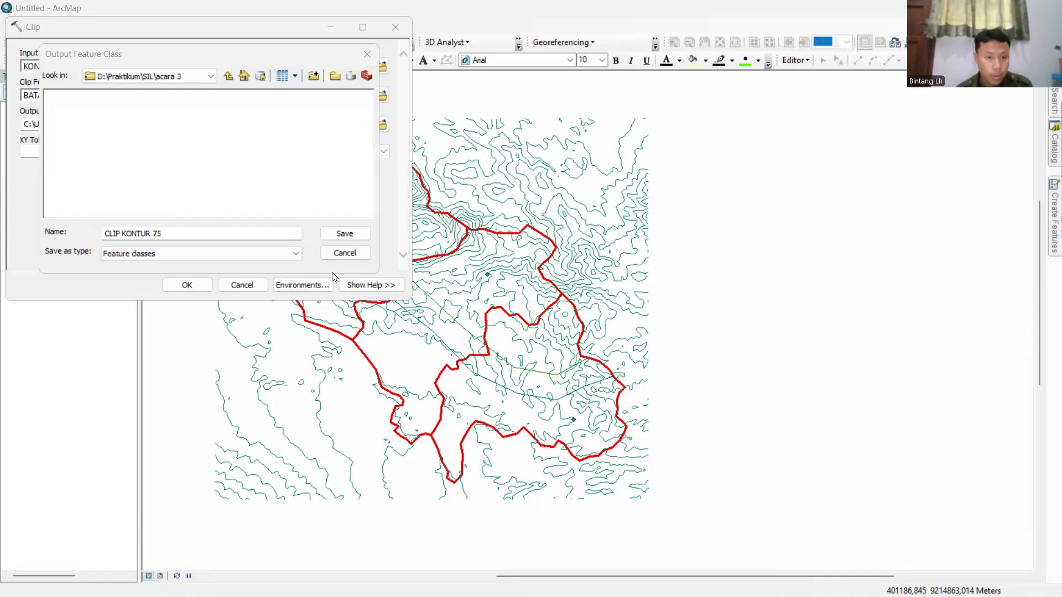
left_click(345, 236)
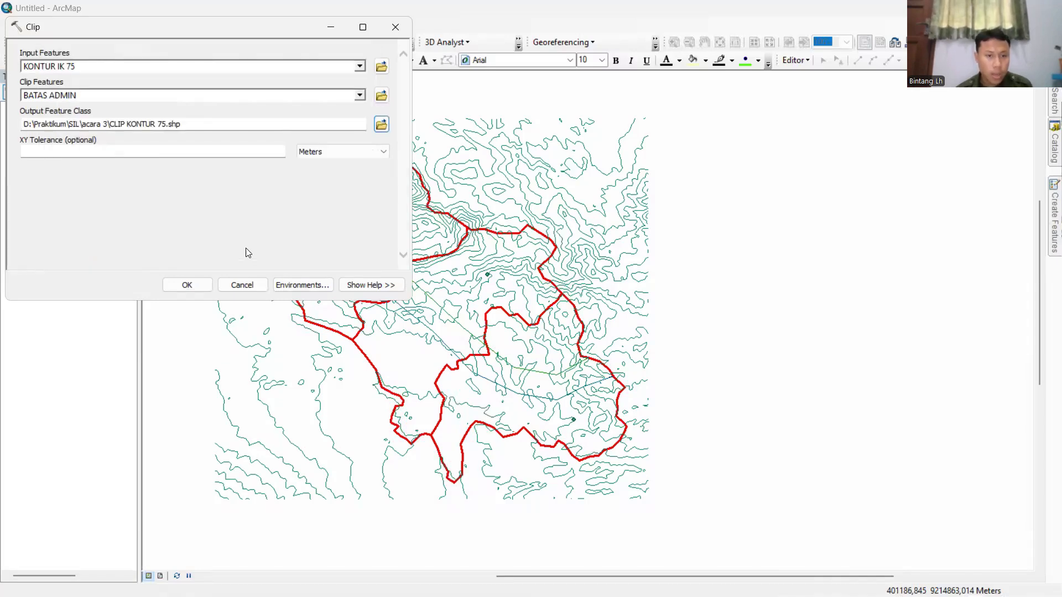
left_click(203, 291)
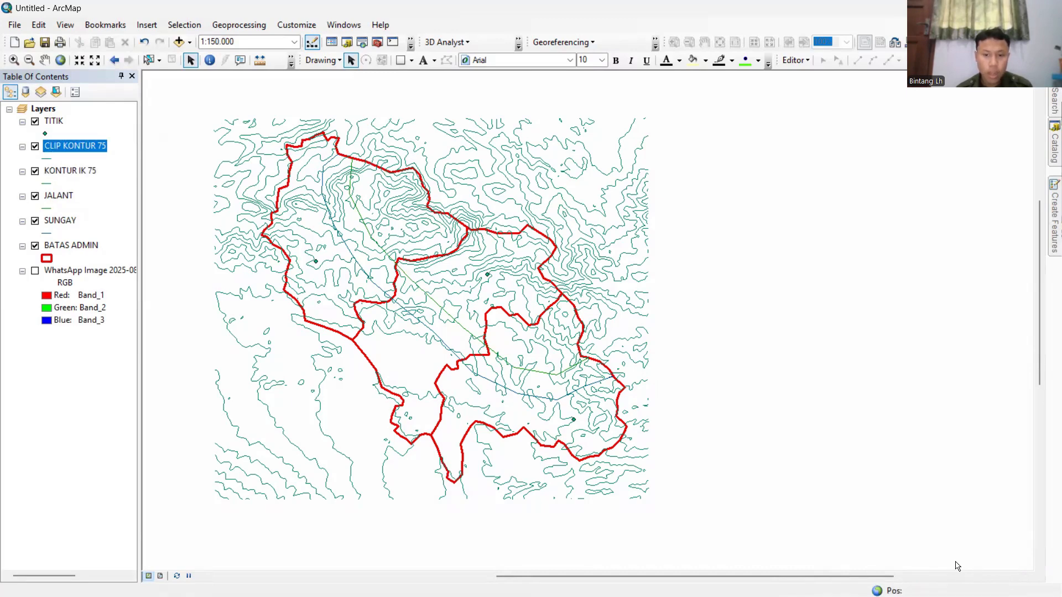
left_click(35, 172)
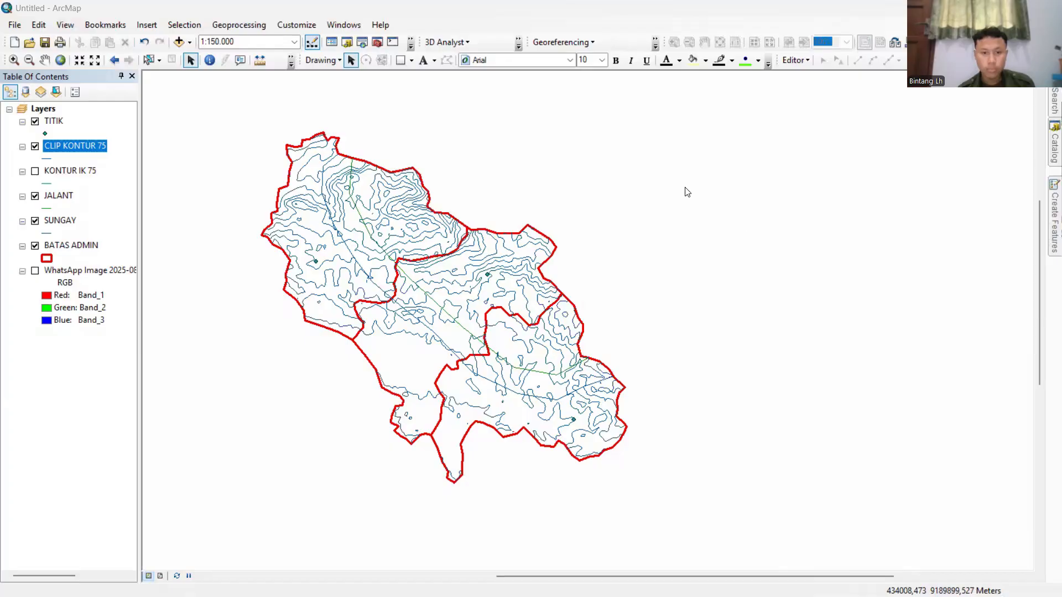
Add a Short Integer field named IK to the attribute table of CLIP KONTUR 75.
right_click(79, 145)
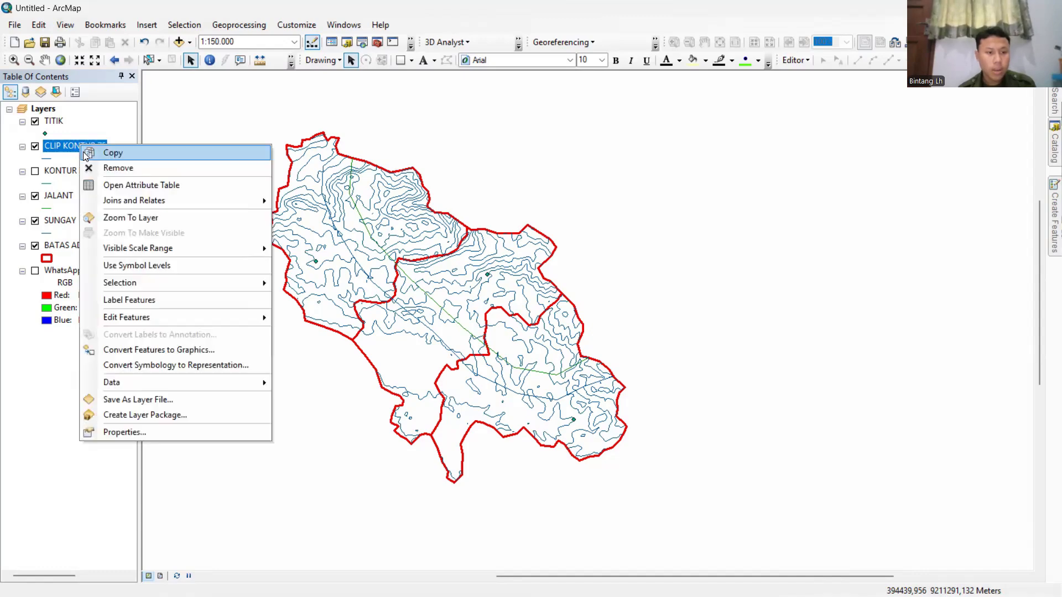
left_click(205, 192)
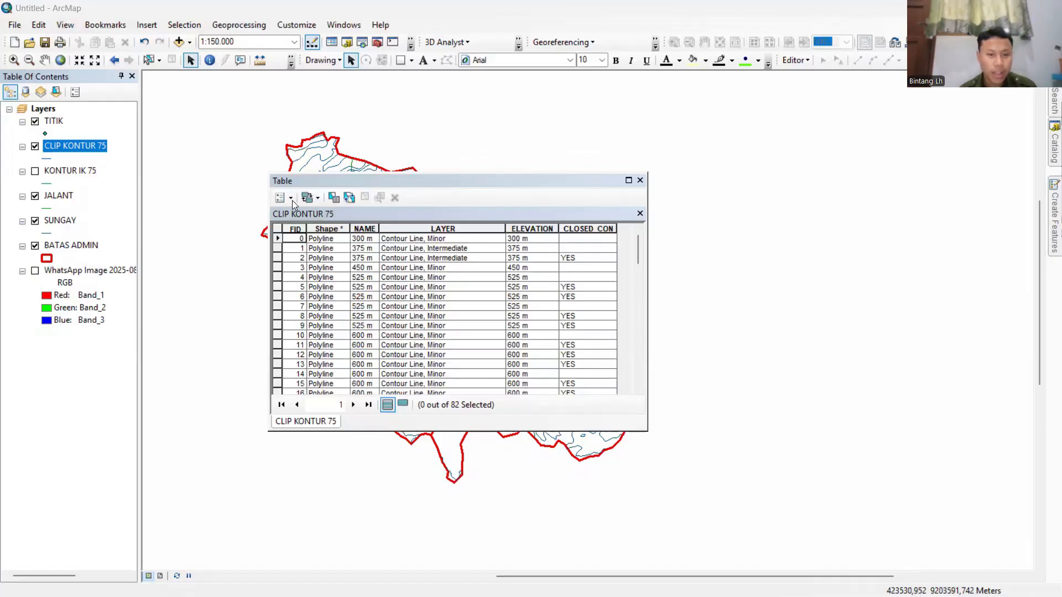
left_click(294, 202)
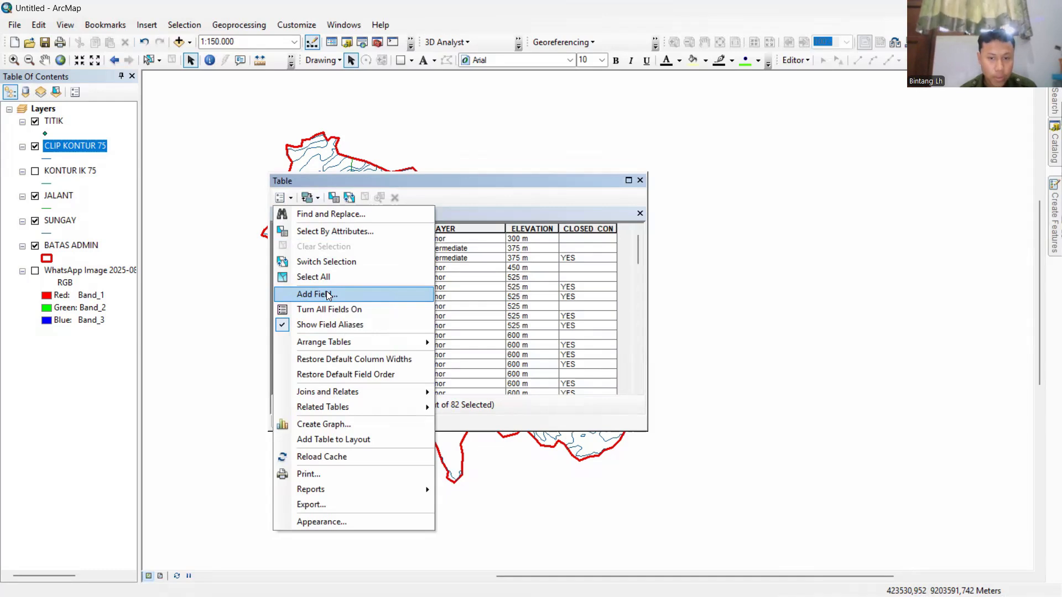
left_click(328, 294)
type("IK")
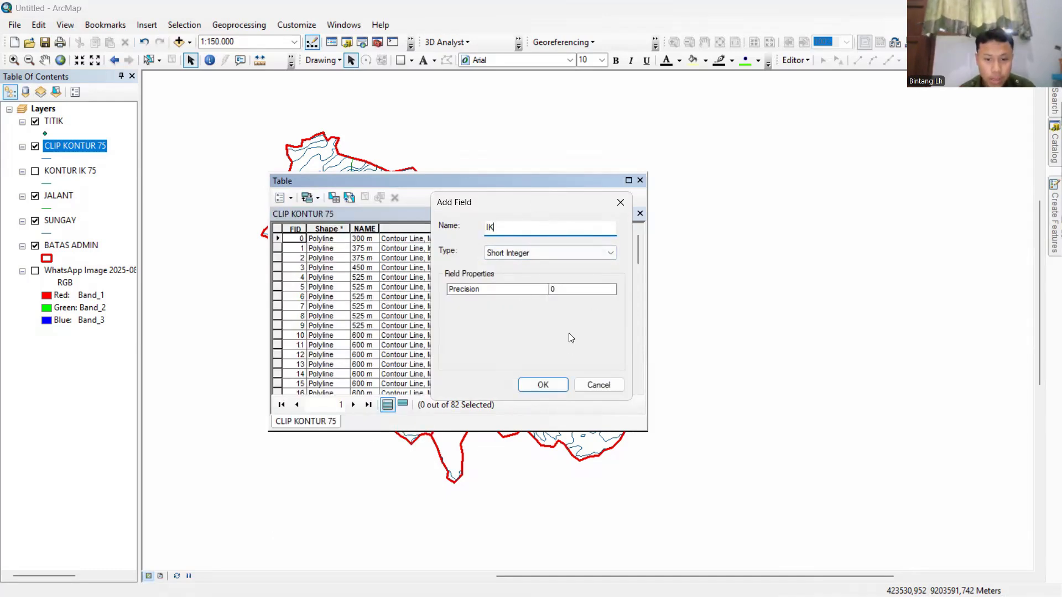
left_click(564, 382)
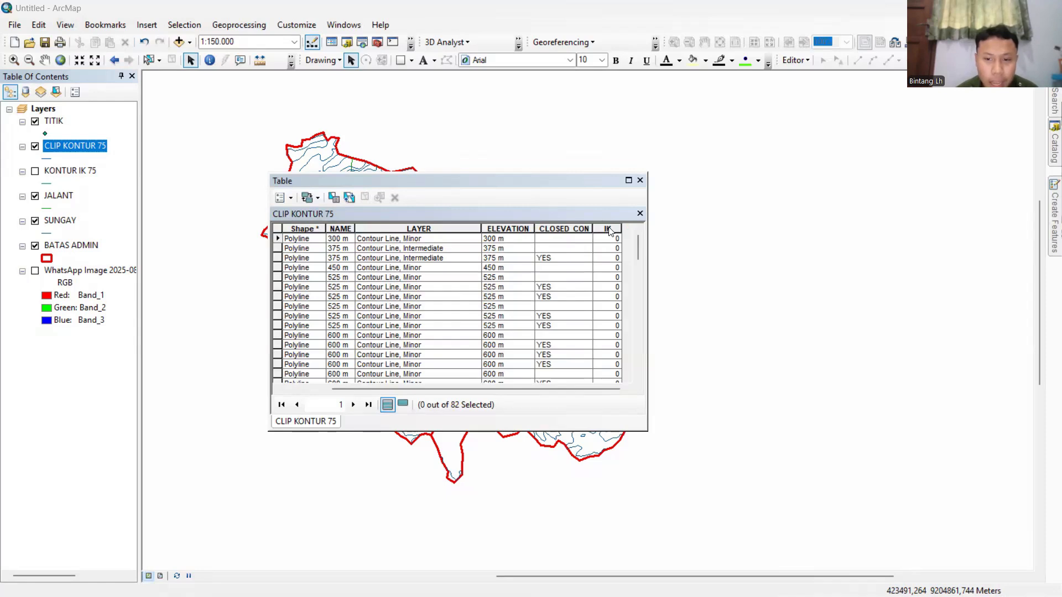
Try to calculate the IK field with the VB Script expression [ELEVATION] MOD 300= 0.
right_click(607, 230)
left_click(606, 233)
right_click(606, 232)
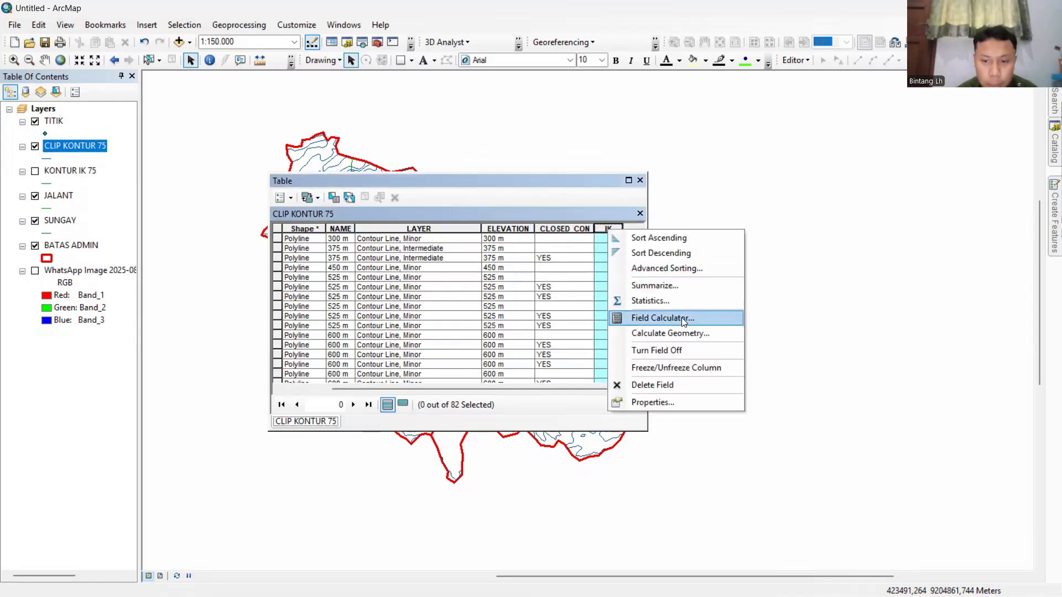
left_click(681, 317)
double_click(404, 226)
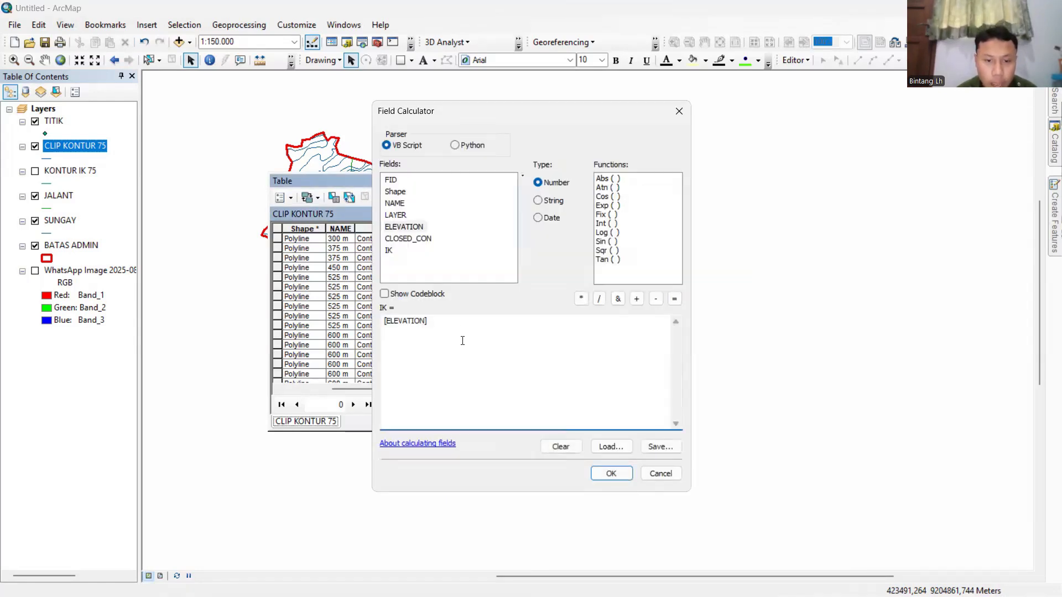
type("MO")
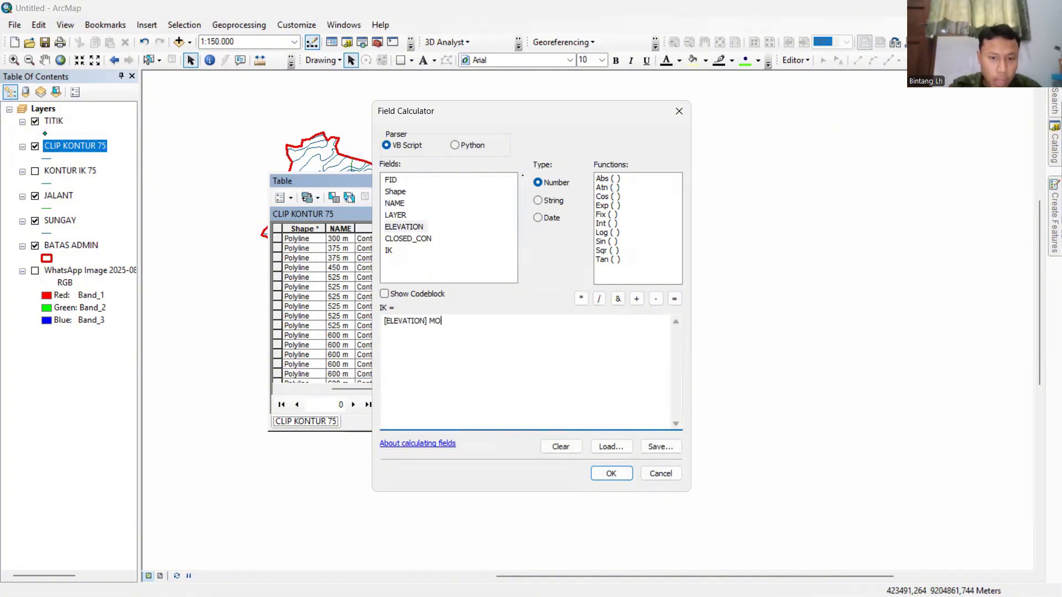
type("D ")
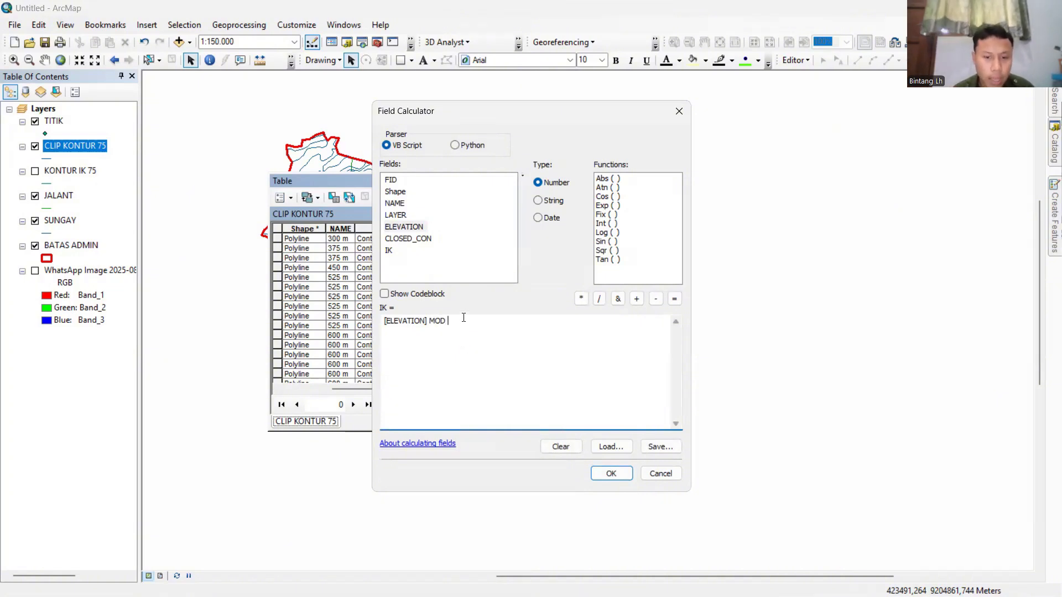
type("300")
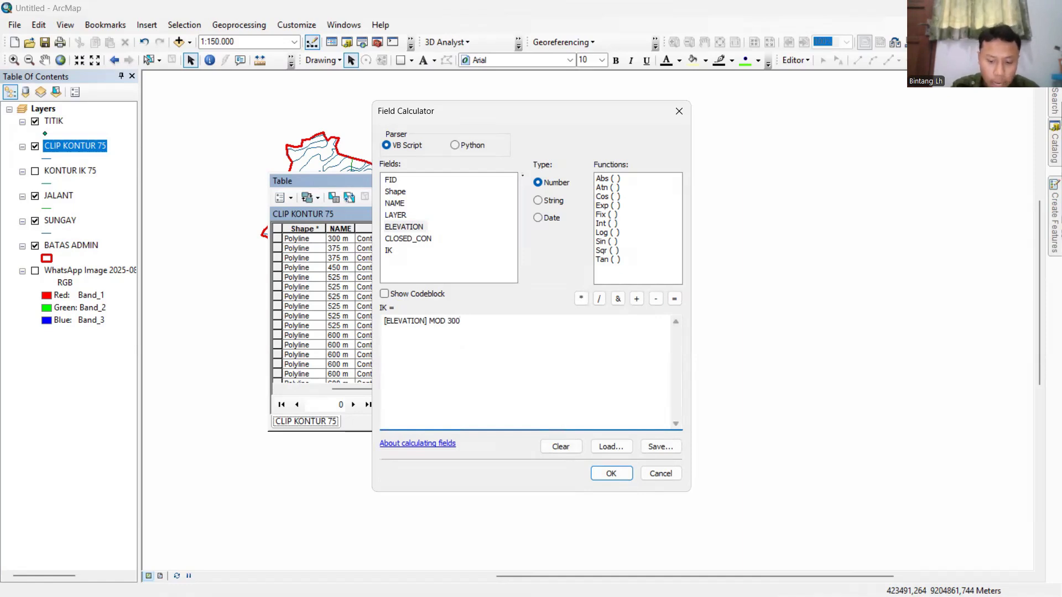
type("= 0")
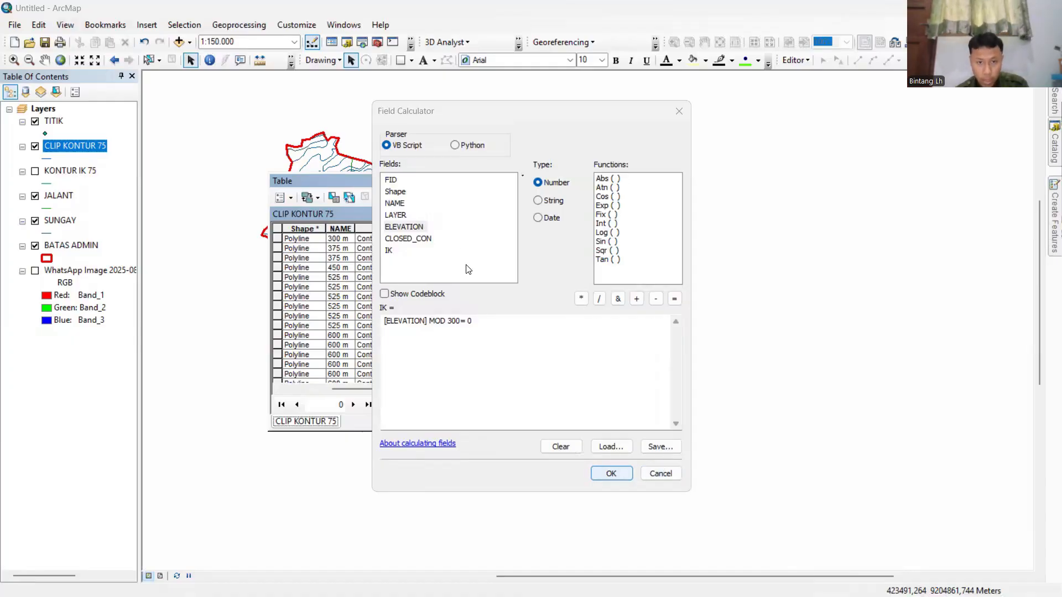
left_click(612, 473)
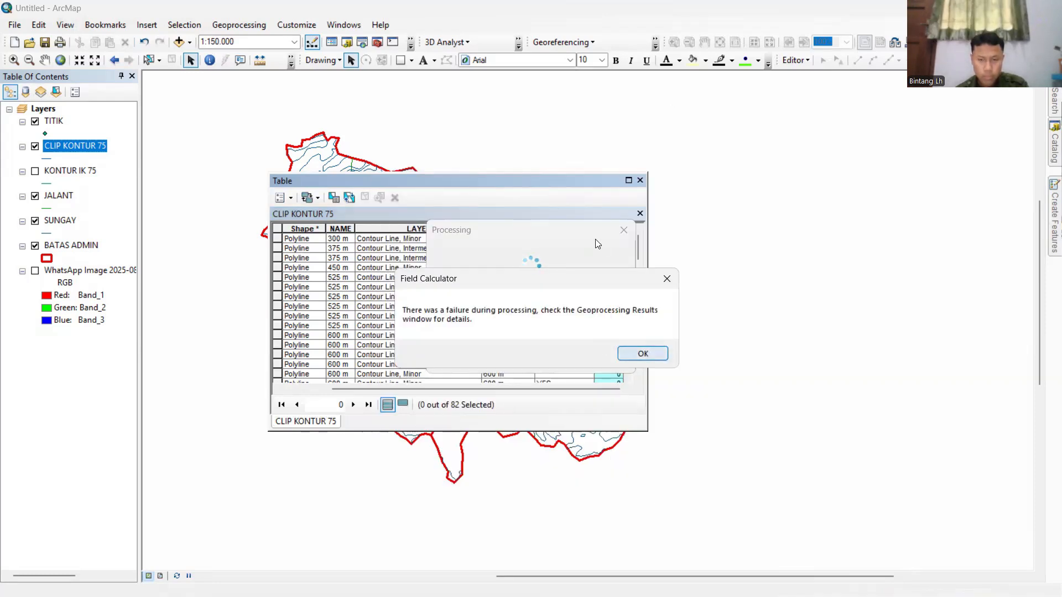
left_click(650, 355)
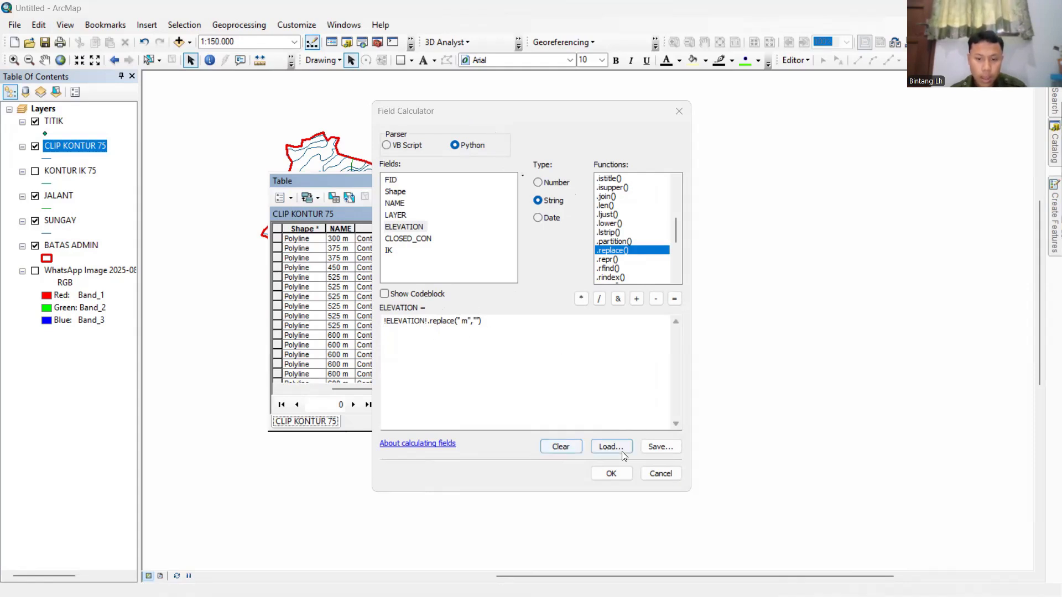
Strip the " m" unit from the ELEVATION field with the Python expression !ELEVATION!.replace(" m","").
left_click(611, 473)
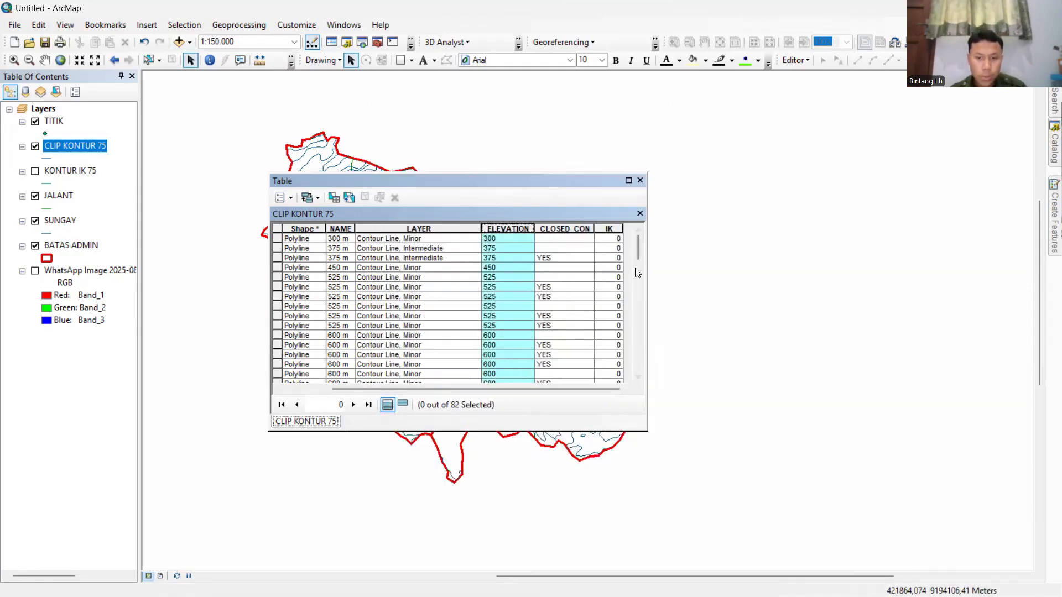
Reset the IK field calculation to an empty expression with the VB Script parser.
left_click(607, 229)
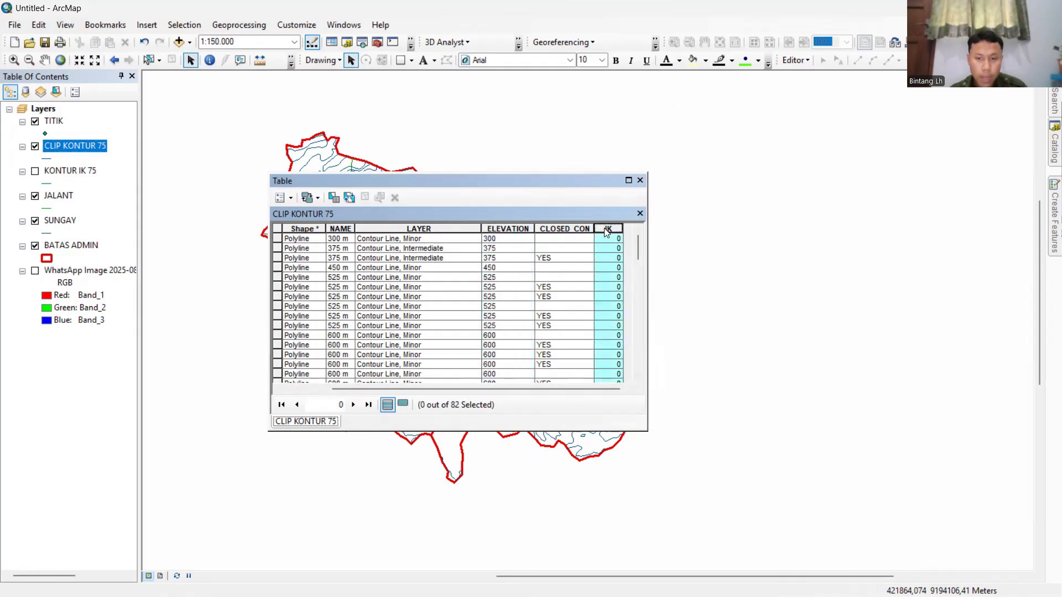
right_click(606, 233)
left_click(652, 317)
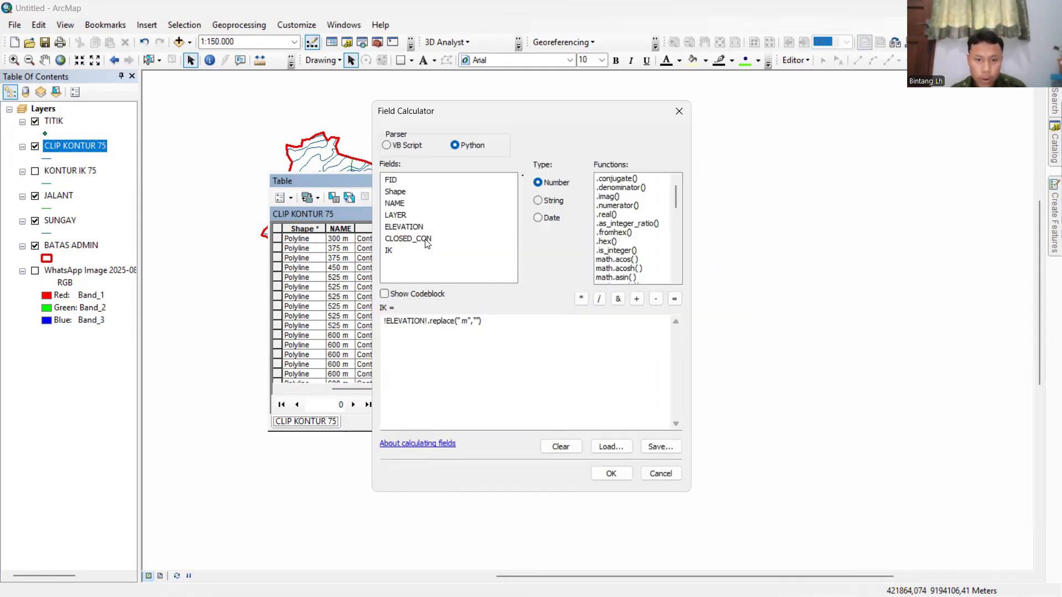
left_click(516, 328)
key("ctrl+a")
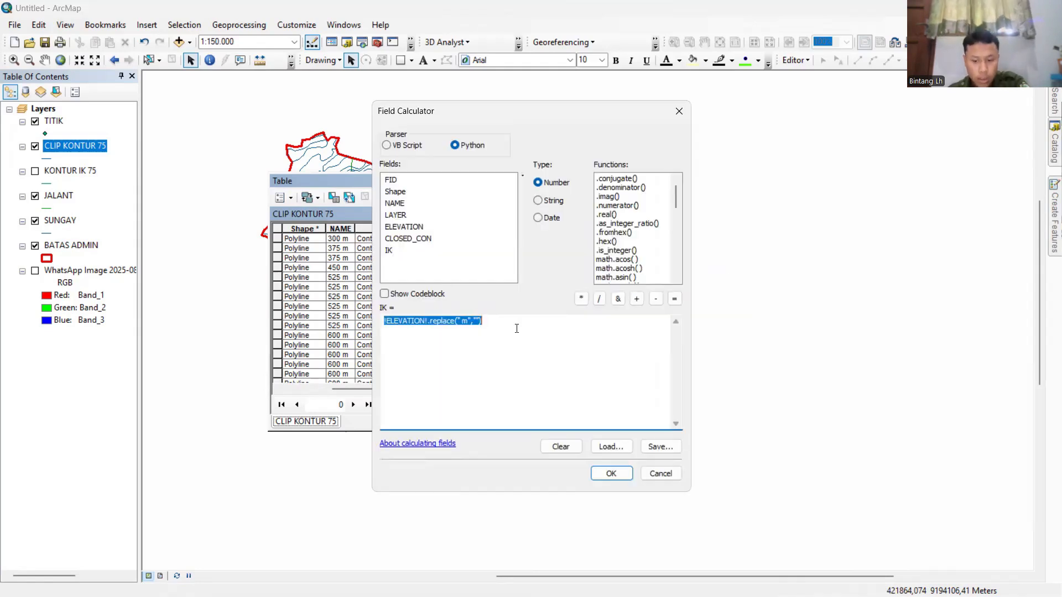
key("BackSpace")
double_click(404, 227)
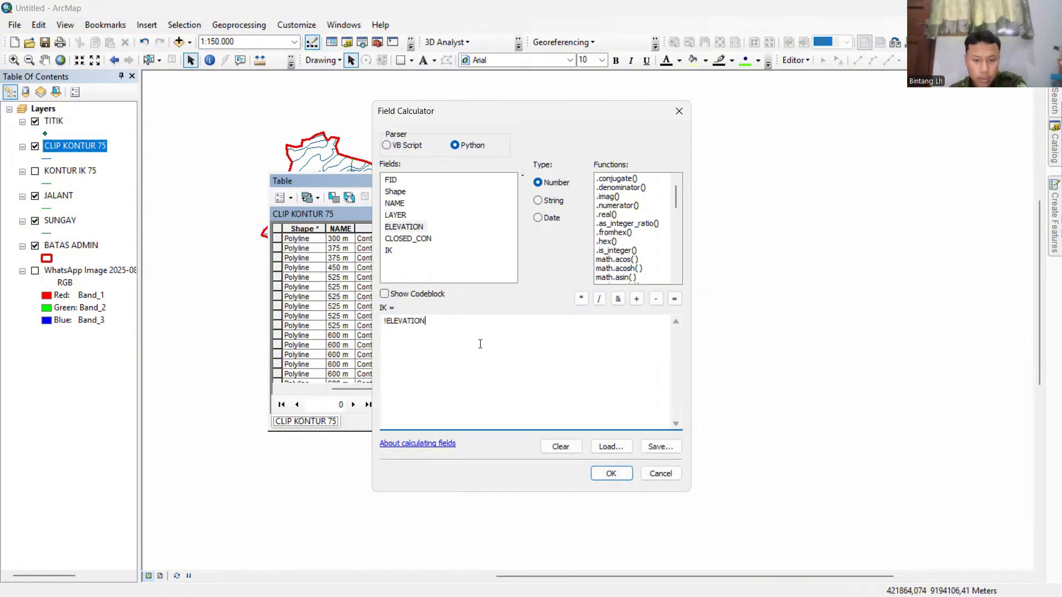
key("ctrl+a")
key("BackSpace")
left_click(387, 145)
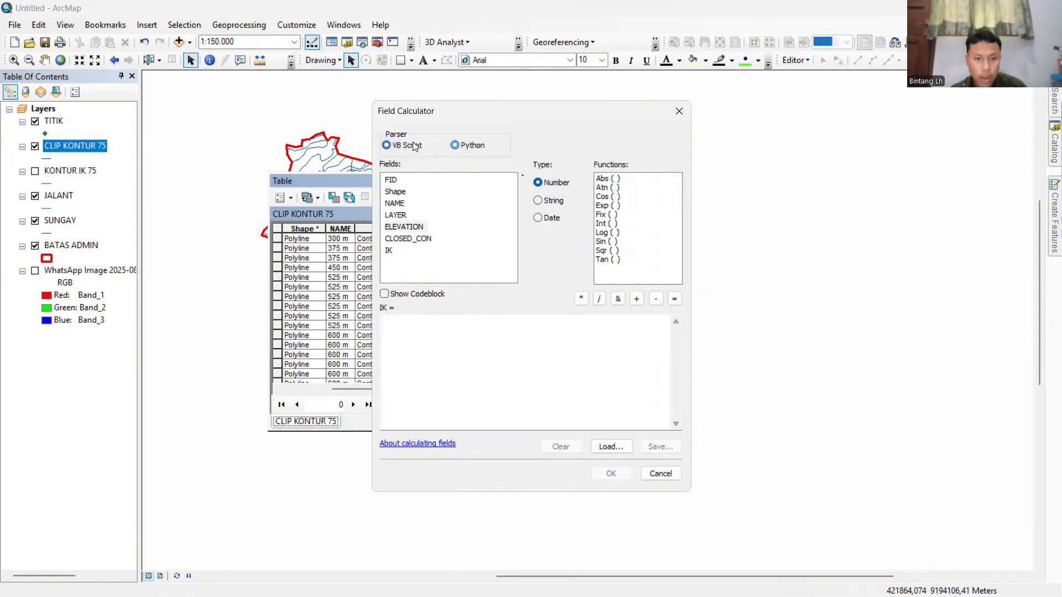
Calculate the IK field as [ELEVATION] MOD 300 = 0 and close the CLIP KONTUR 75 attribute table.
double_click(404, 226)
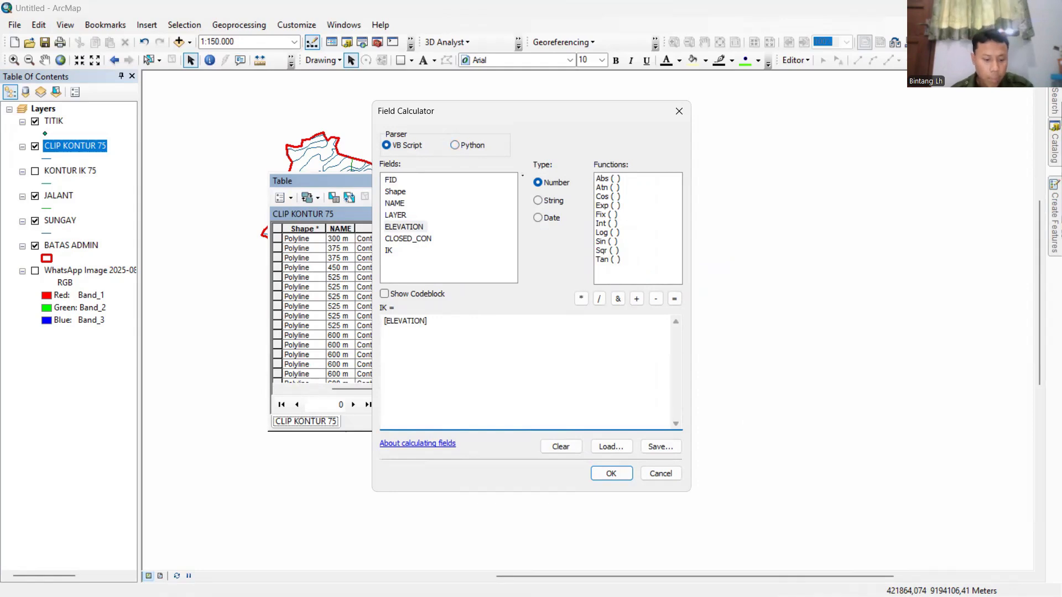
type("MOD 300")
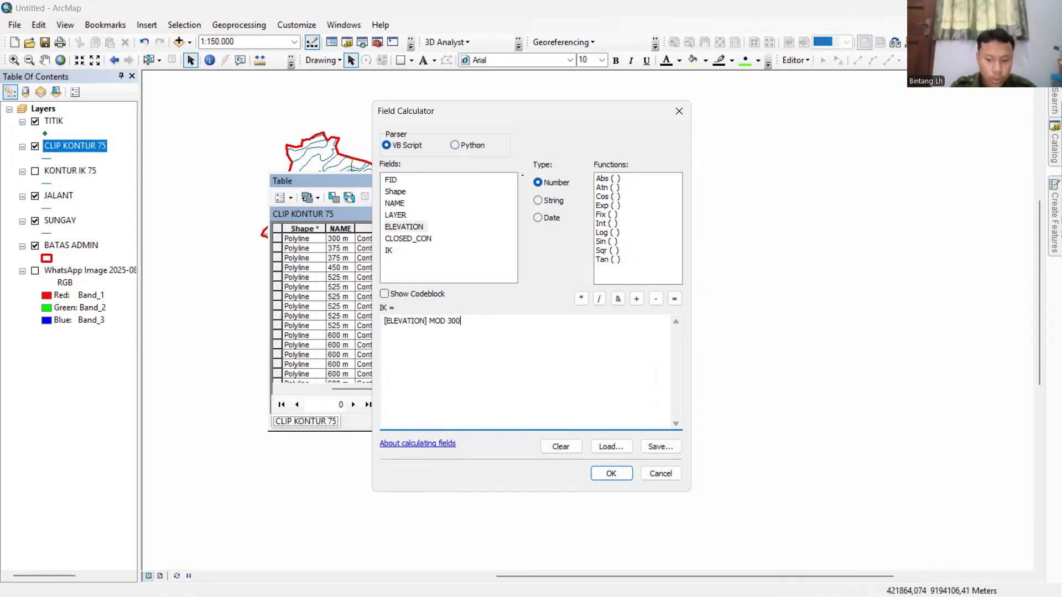
type(" + 0")
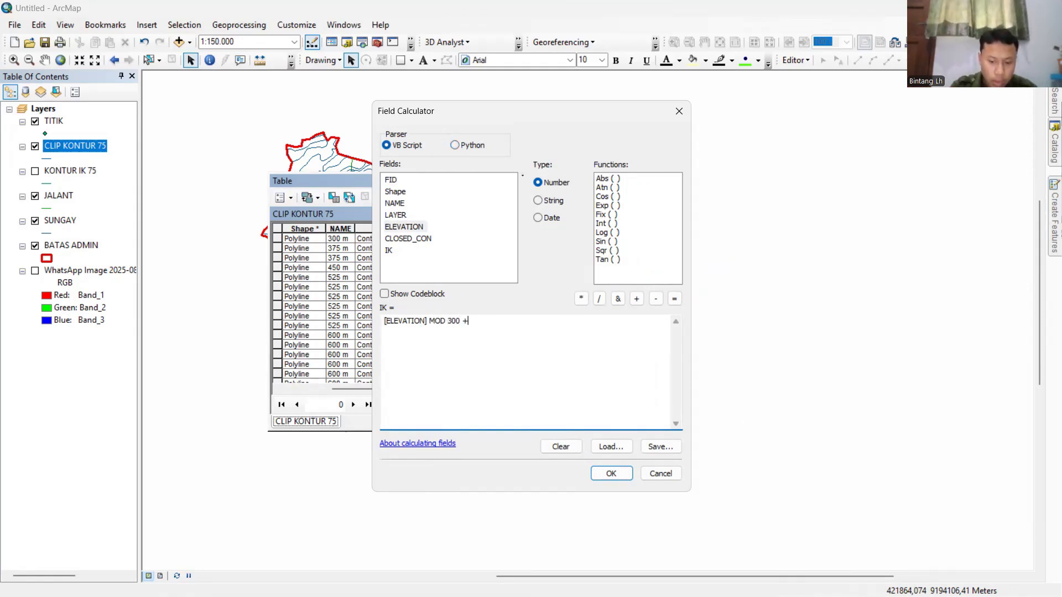
key("BackSpace")
key("BackSpace")
key("BackSpace")
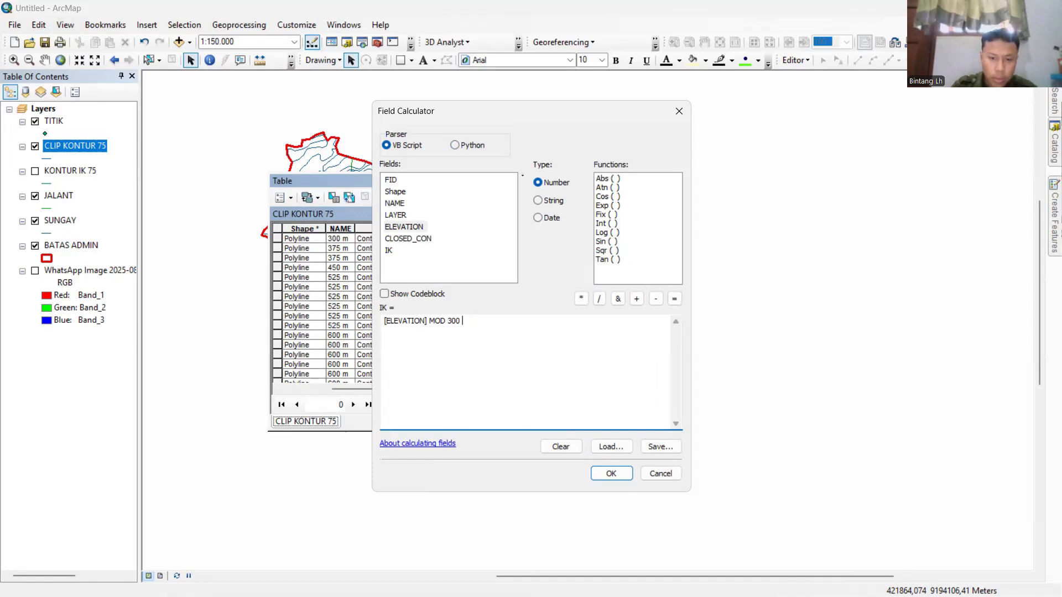
type("= 0")
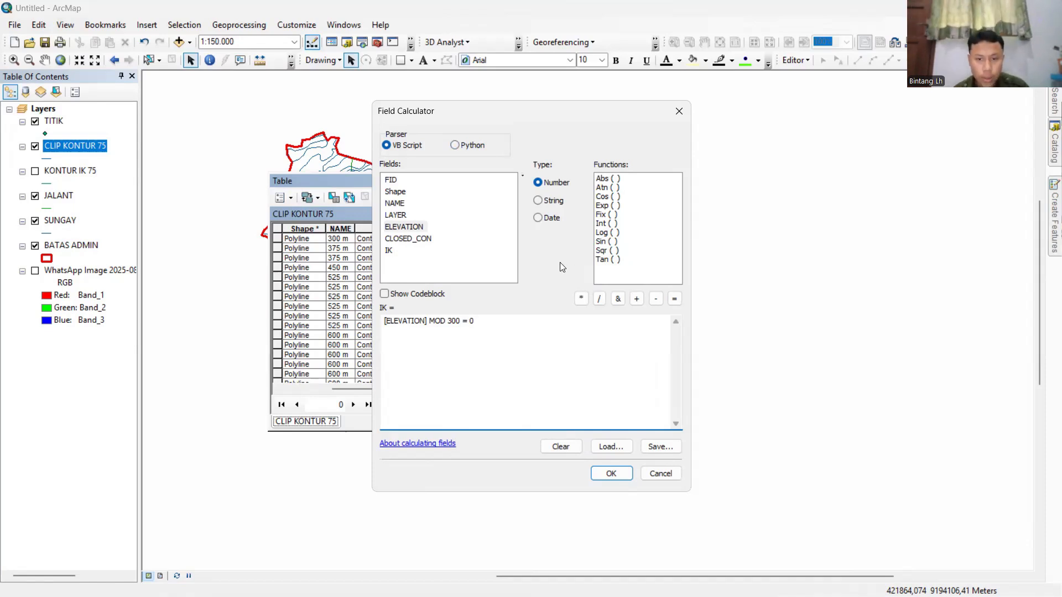
left_click(611, 473)
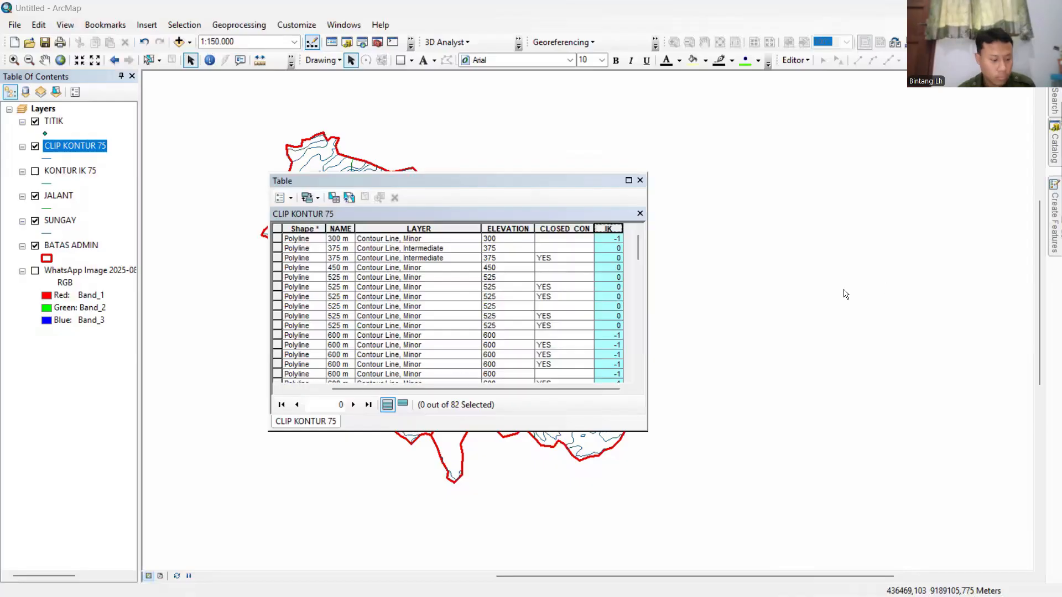
left_click(640, 180)
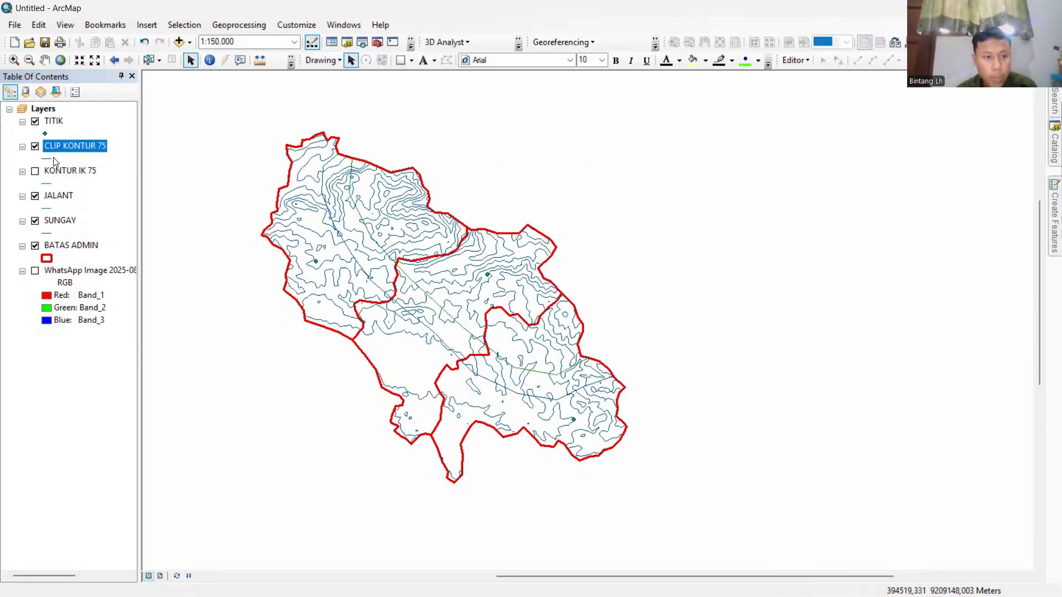
Add a Text field named PL with length 50 to the BATAS ADMIN attribute table.
left_click(73, 247)
right_click(74, 250)
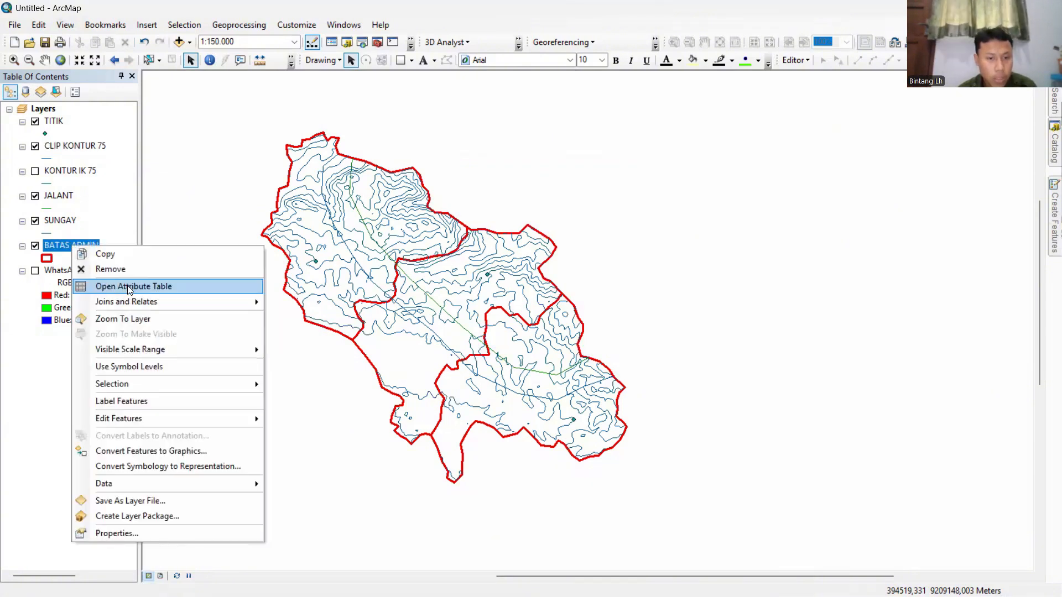
left_click(128, 286)
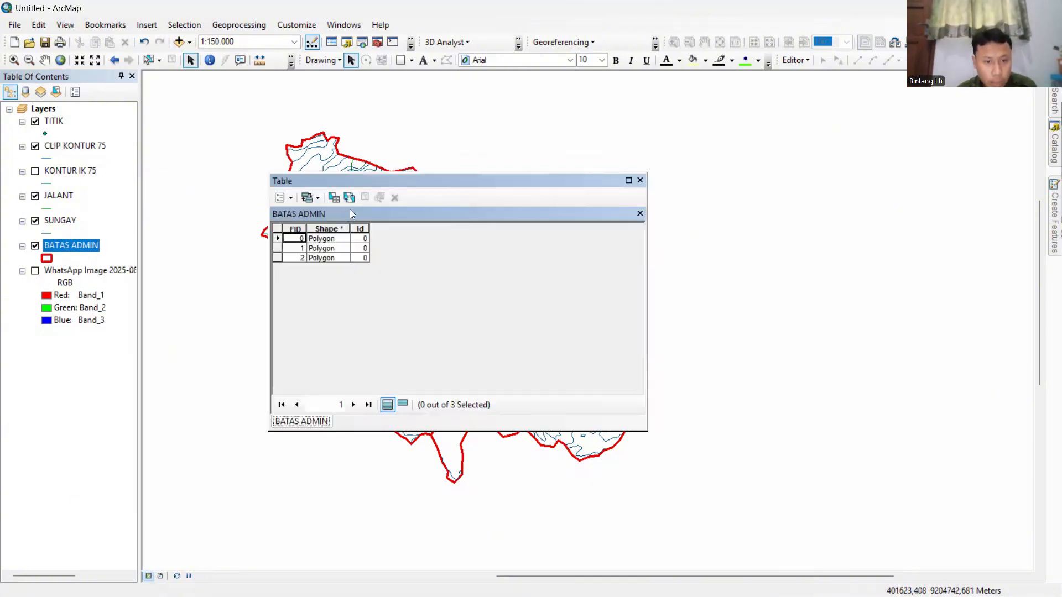
left_click(279, 198)
left_click(334, 295)
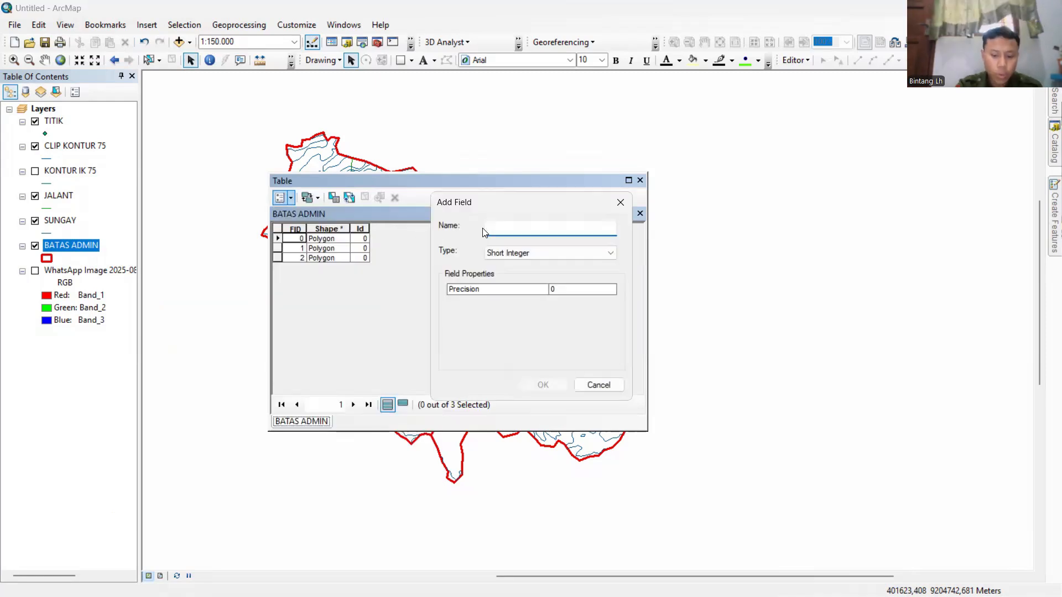
type("PL")
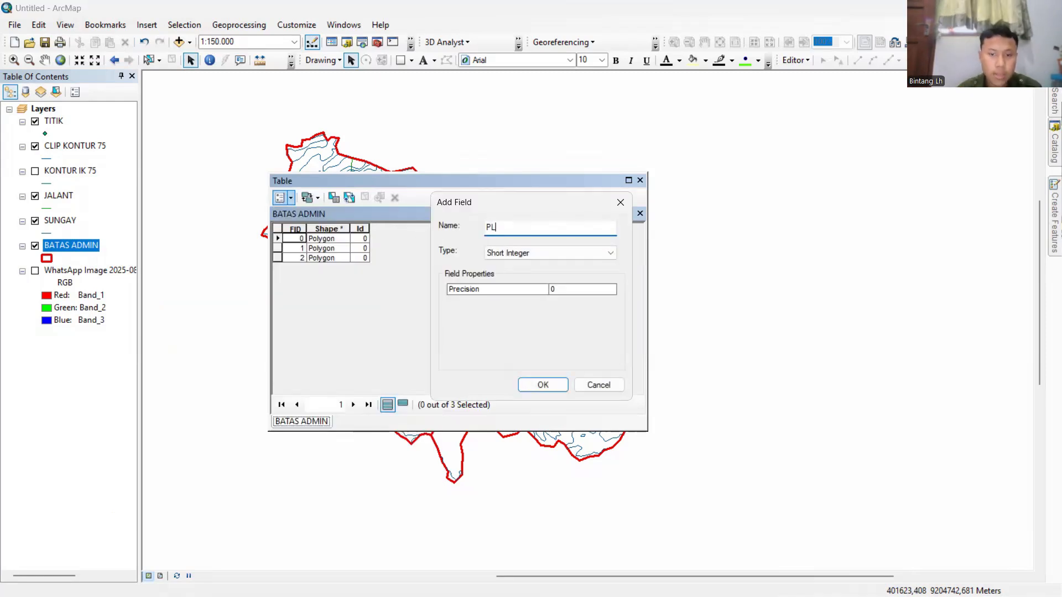
left_click(520, 253)
left_click(515, 301)
left_click(566, 289)
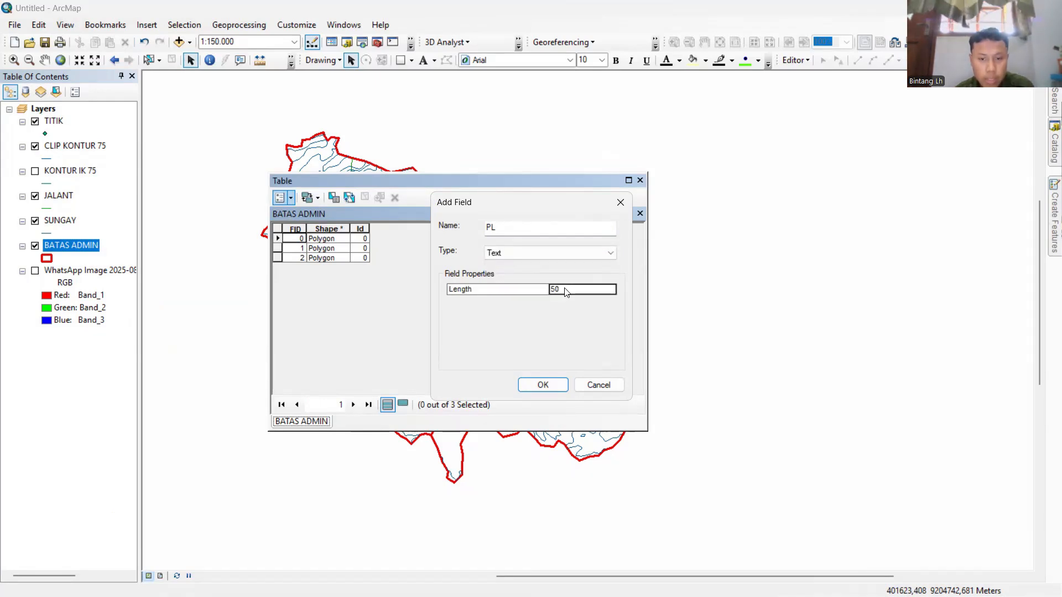
left_click(556, 387)
Start editing BATAS ADMIN and fill the PL field of its three polygons with LADANG, PERUMAHAN and SAWAH in FID order.
right_click(50, 250)
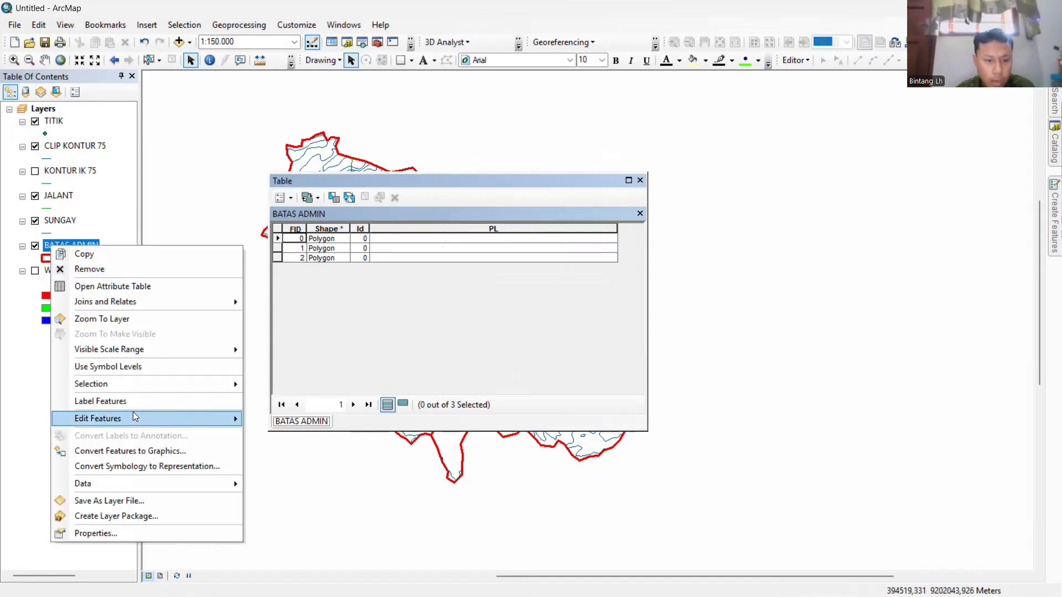
mouse_move(133, 419)
left_click(279, 418)
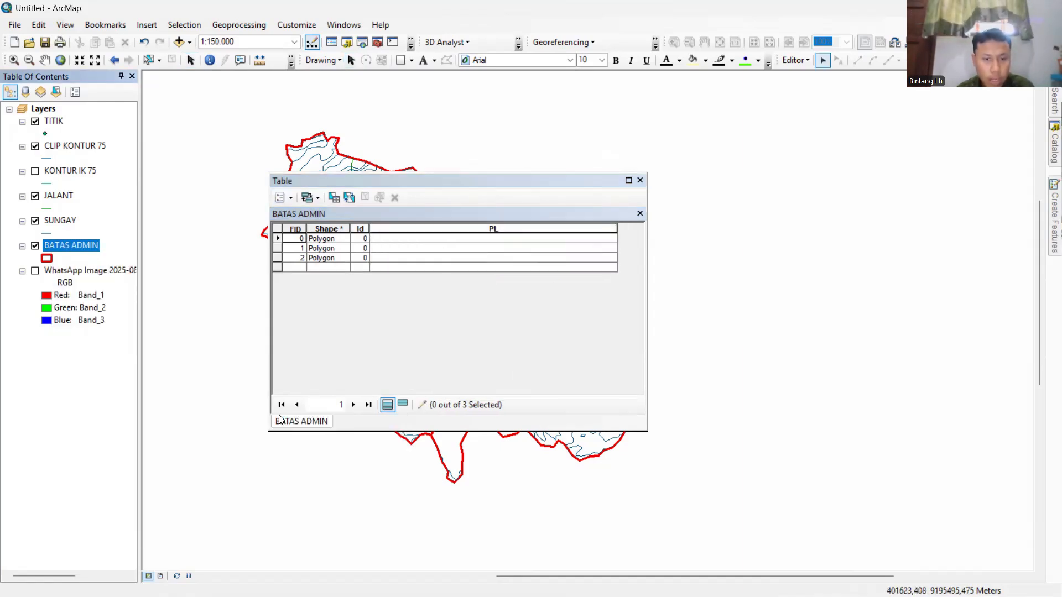
left_click(417, 237)
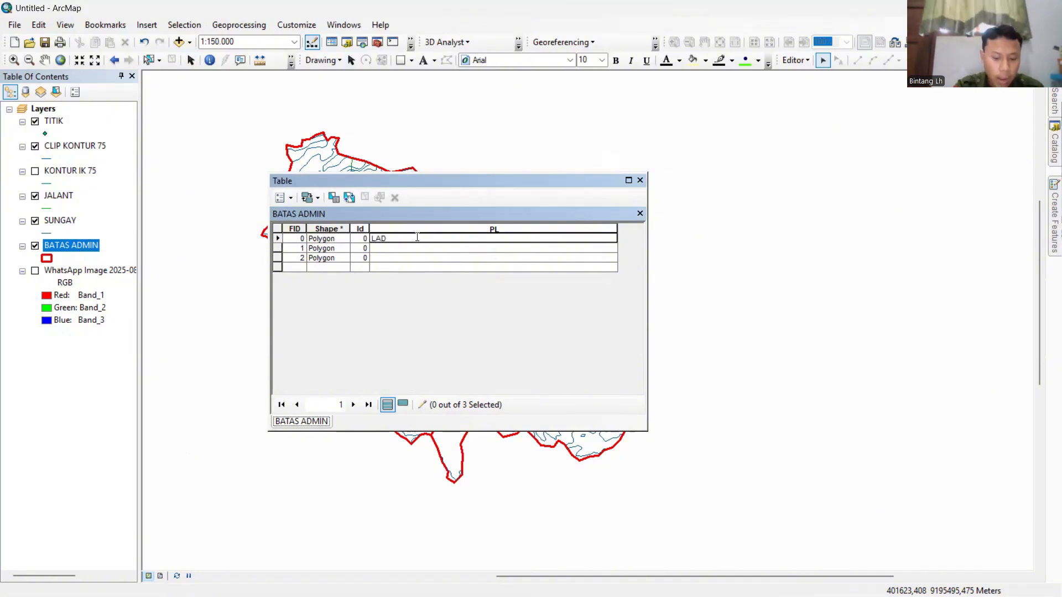
left_click(426, 250)
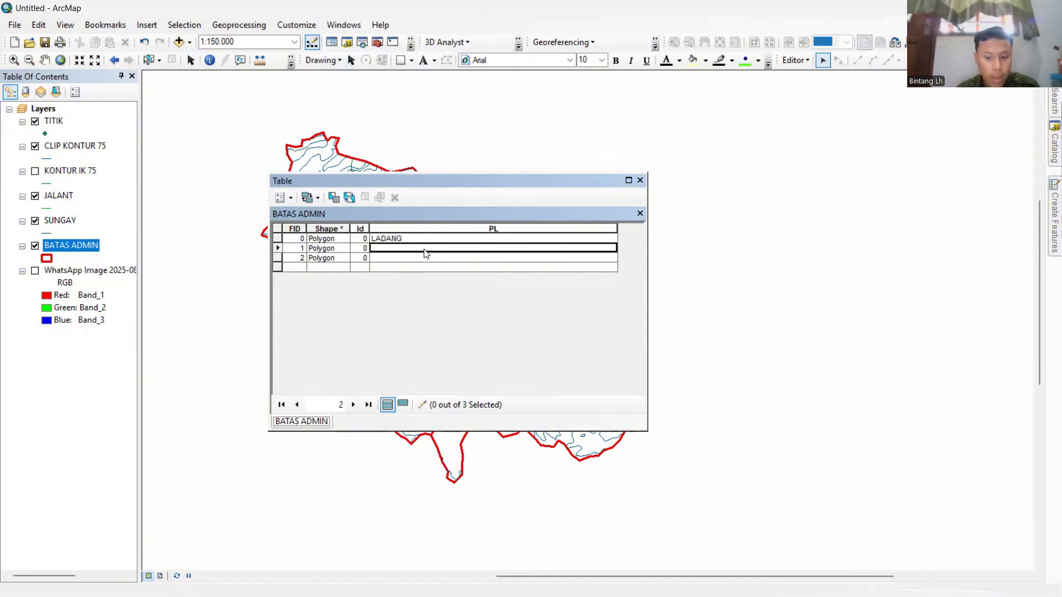
type("PERUMAHAN")
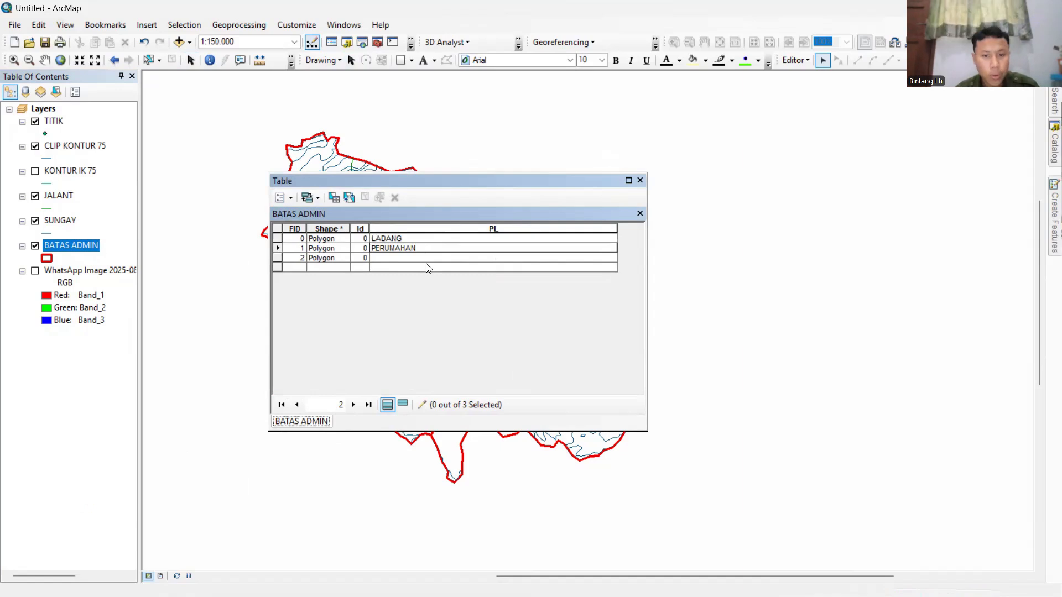
left_click(438, 259)
type("SAWAH")
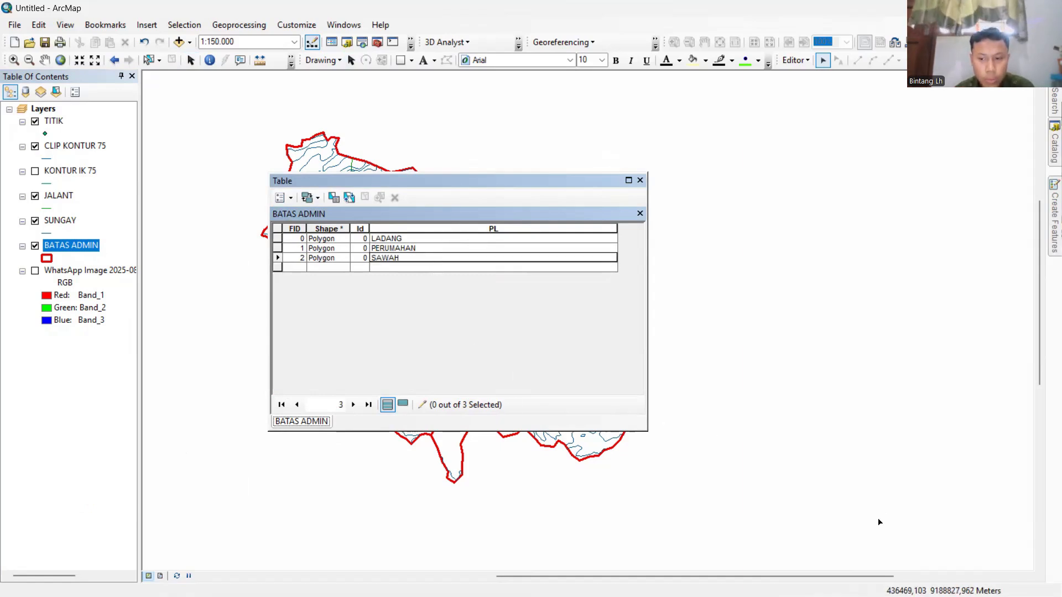
Stop editing BATAS ADMIN with the edits saved and close its attribute table.
left_click(887, 351)
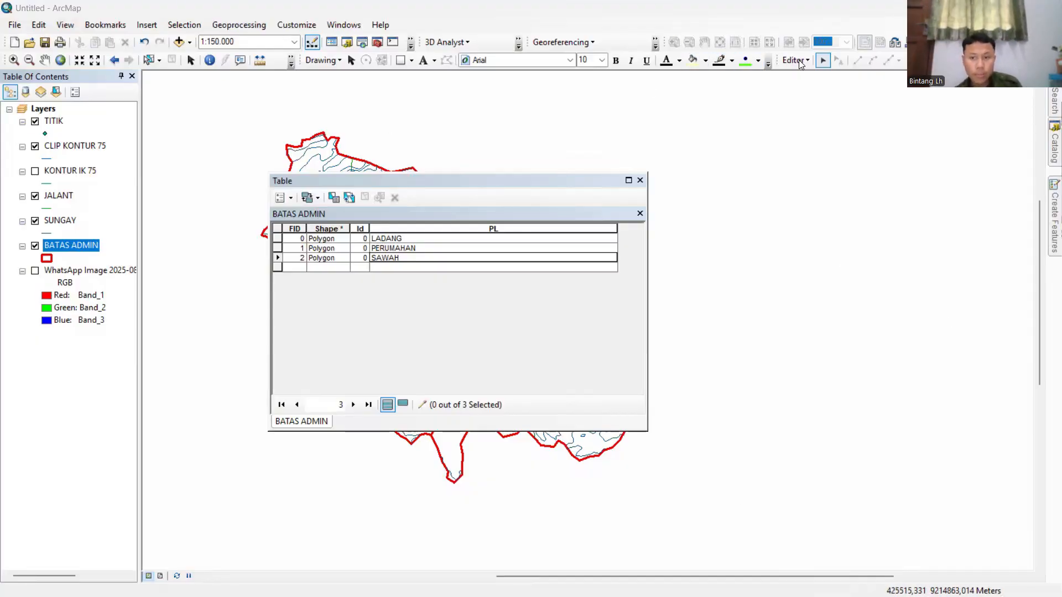
left_click(495, 351)
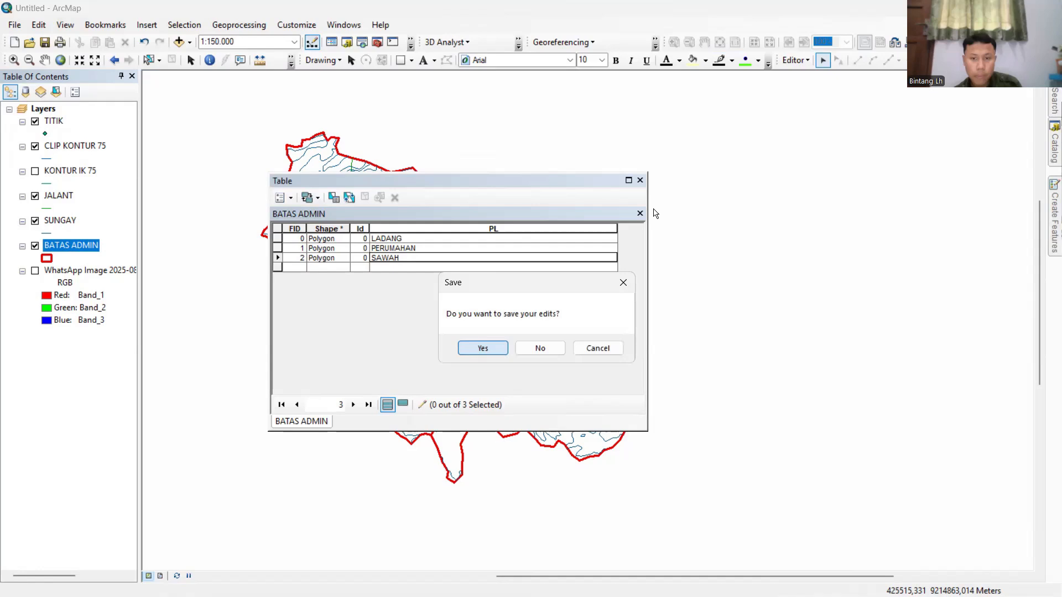
left_click(641, 181)
Add a Text field named KETERANGAN with length 50 to the SUNGAY attribute table.
left_click(73, 222)
right_click(73, 222)
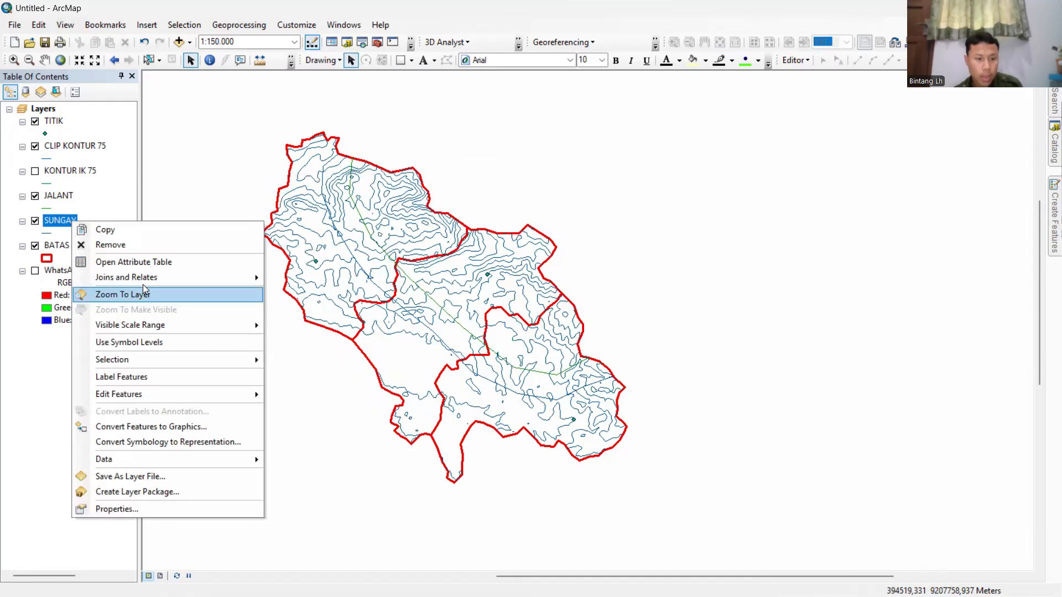
left_click(242, 264)
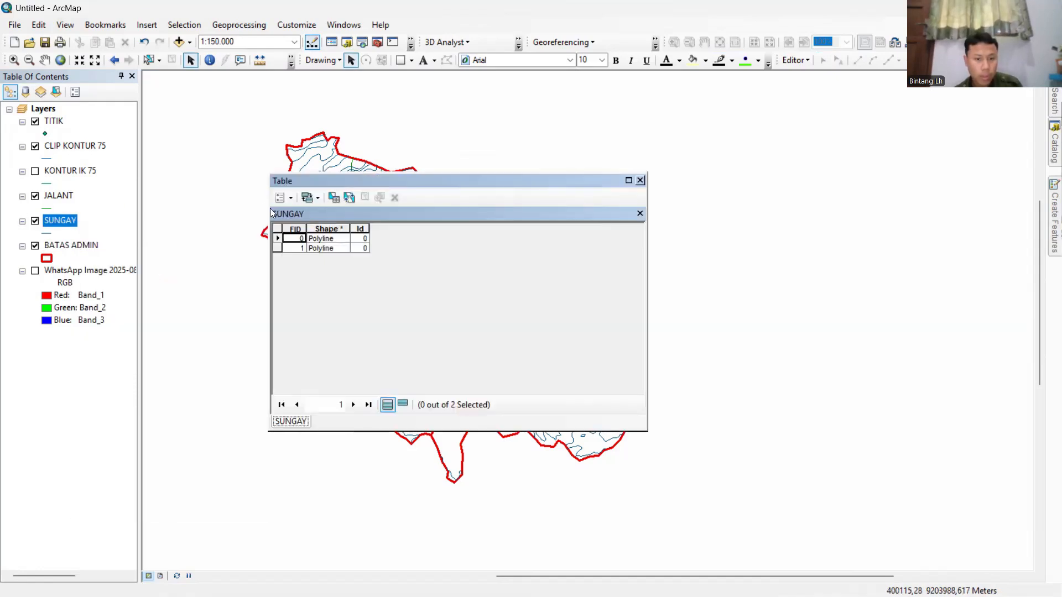
left_click(277, 198)
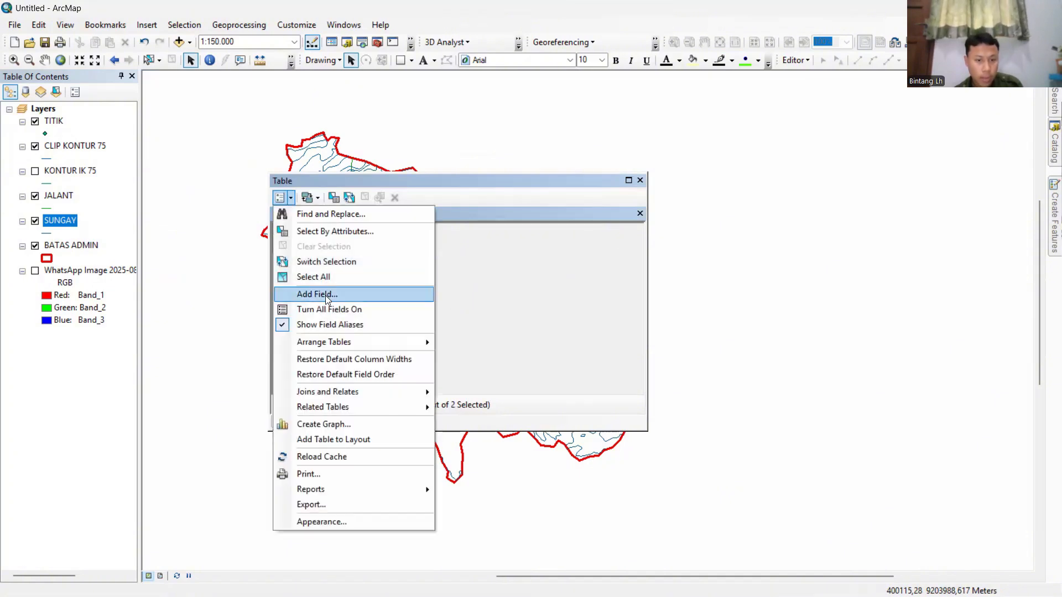
left_click(326, 297)
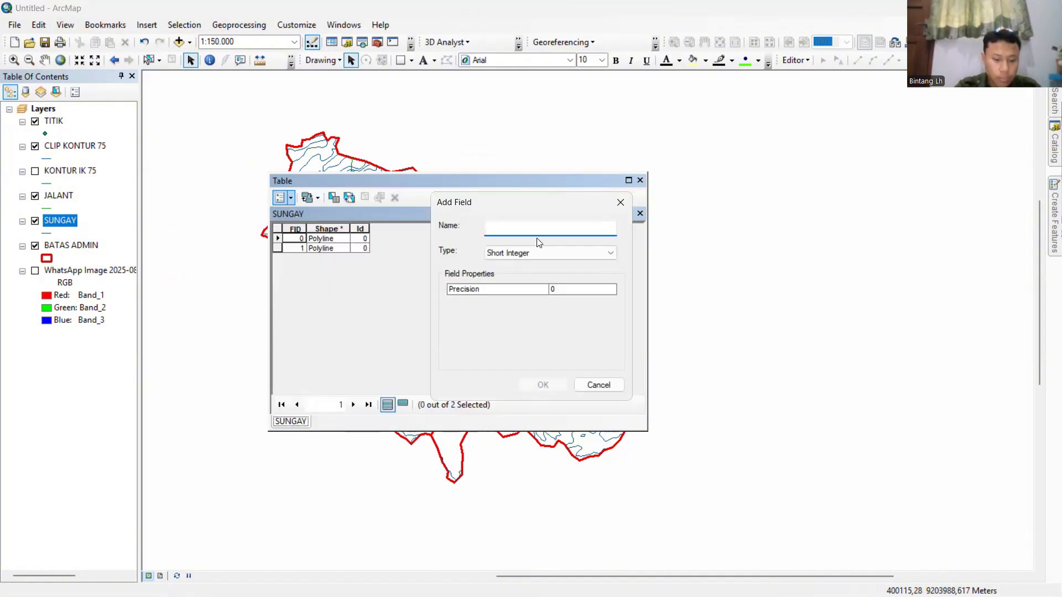
type("KETERANGAN")
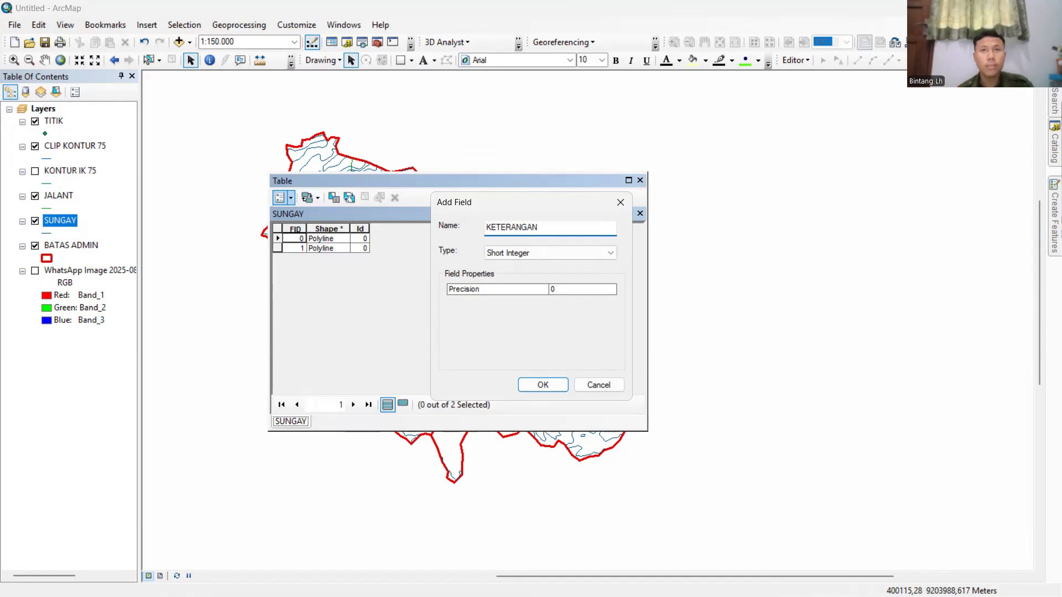
left_click(564, 254)
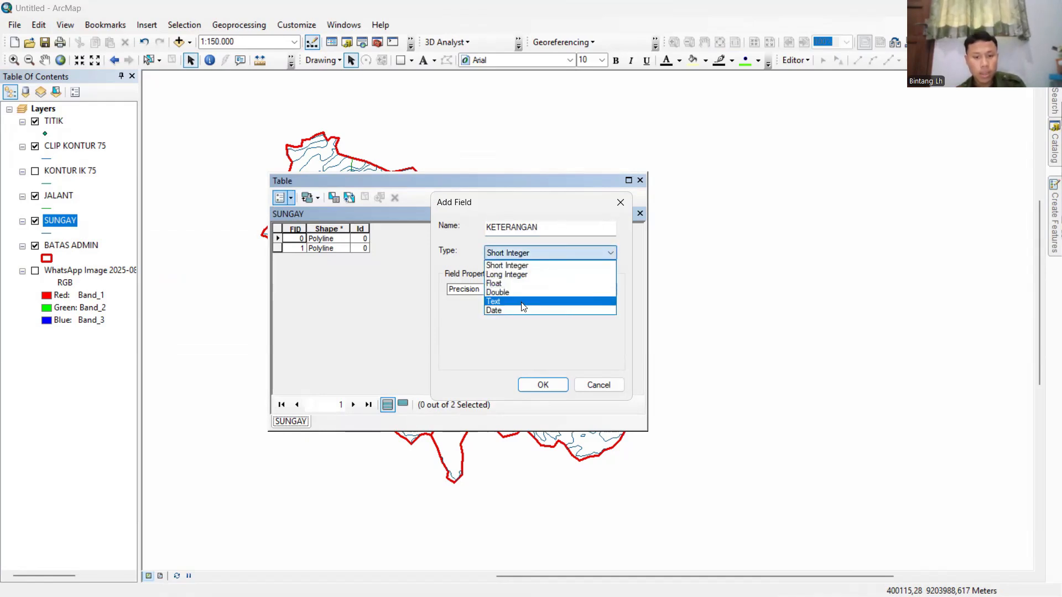
left_click(524, 300)
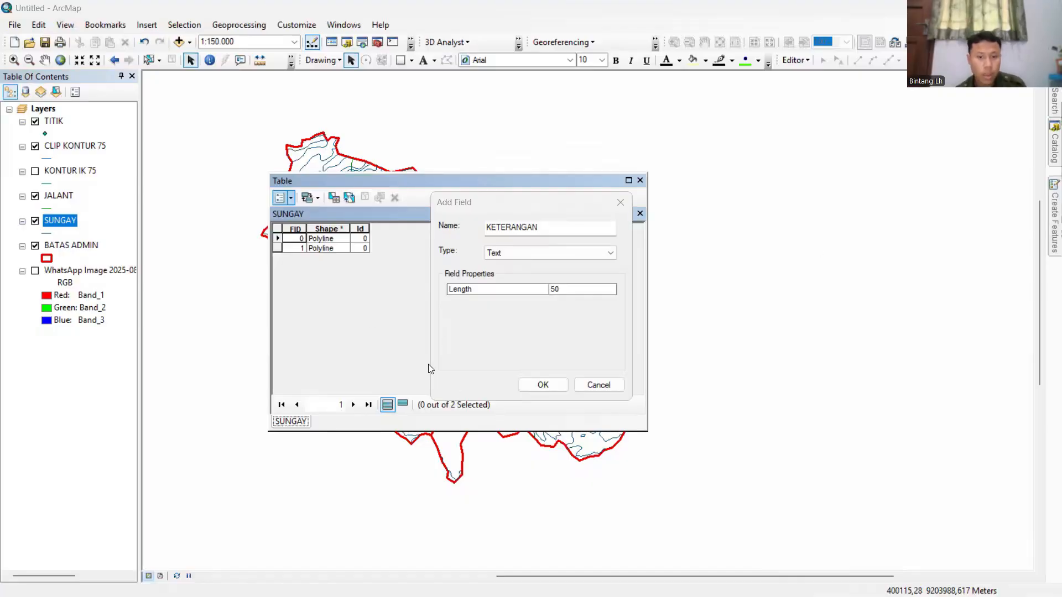
Enter SUNGAI in the KETERANGAN field of the first SUNGAY record, then stop editing and close the table.
right_click(59, 219)
left_click(265, 392)
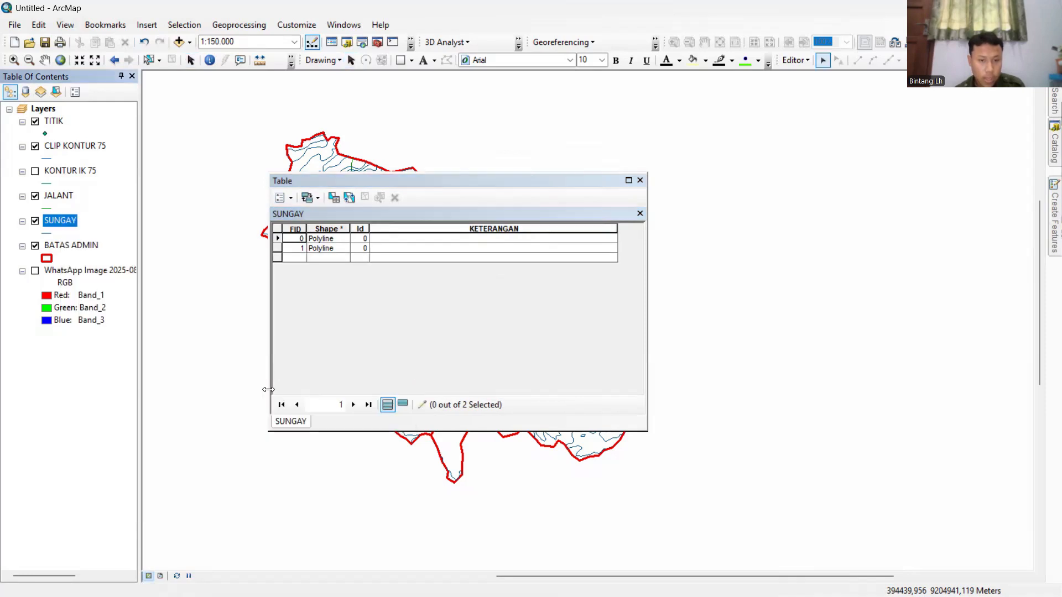
left_click(400, 238)
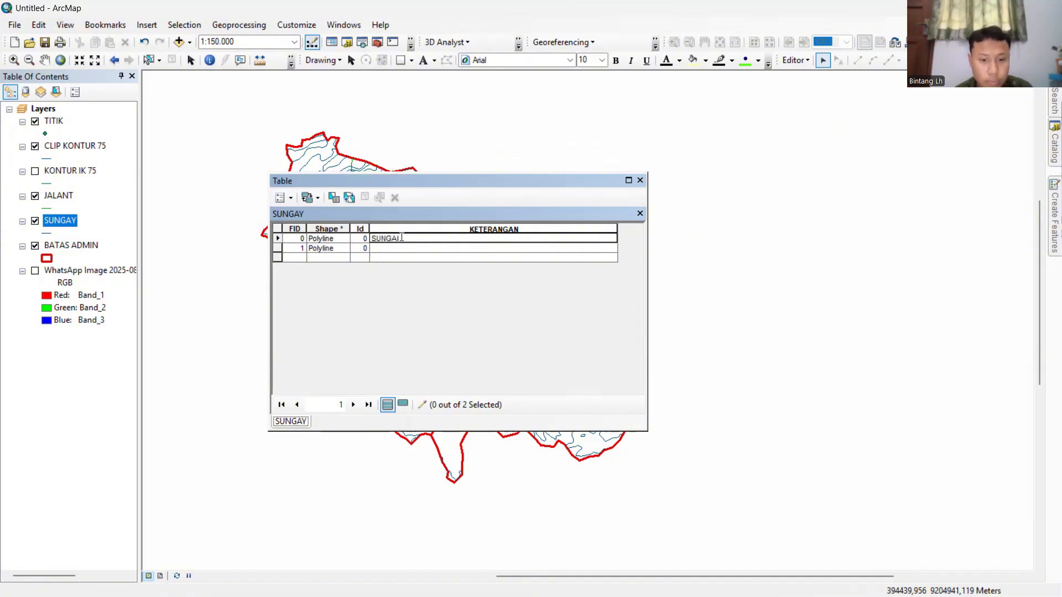
left_click(794, 61)
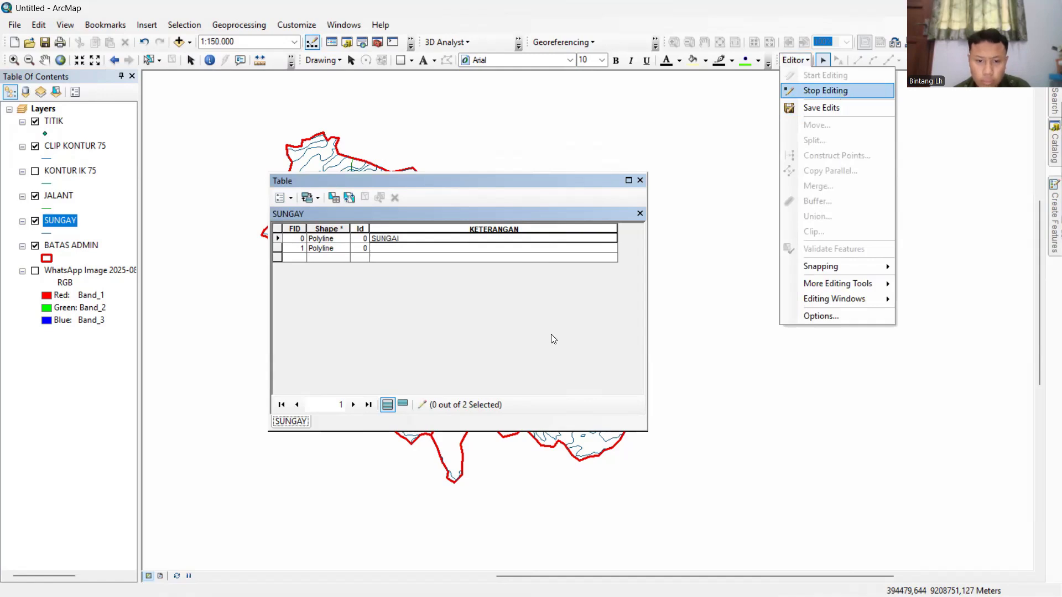
left_click(640, 181)
Add a Text field named KETERANGAN with length 50 to the JALANT attribute table.
left_click(71, 198)
right_click(71, 198)
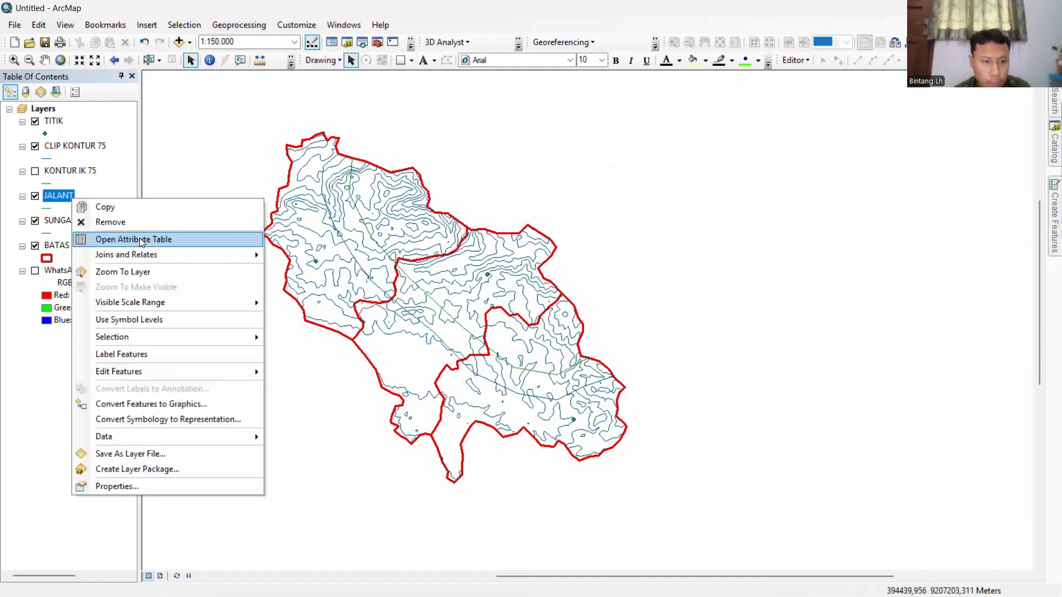
left_click(139, 238)
left_click(280, 197)
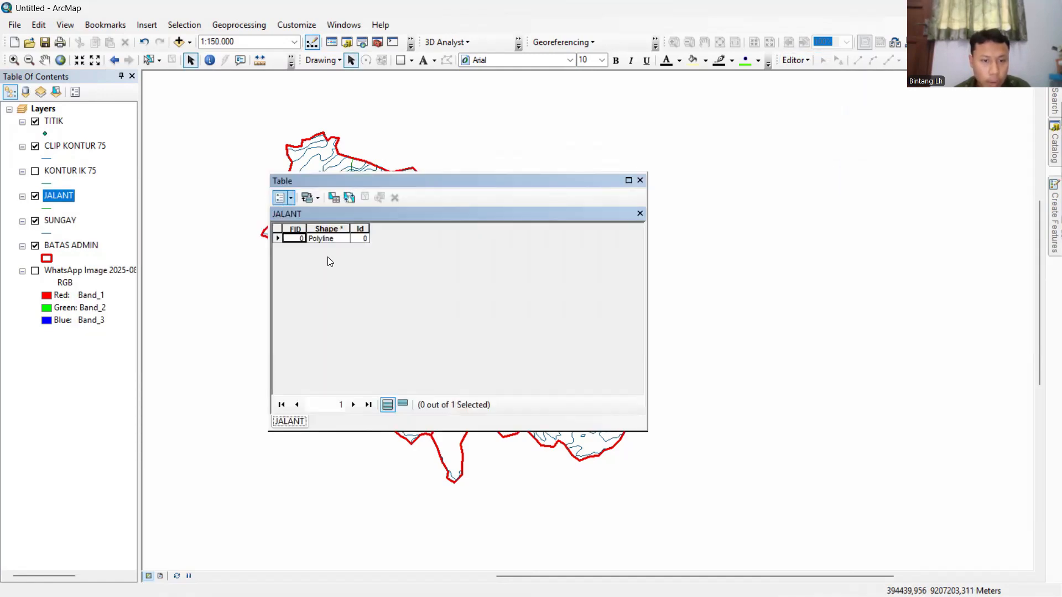
left_click(335, 294)
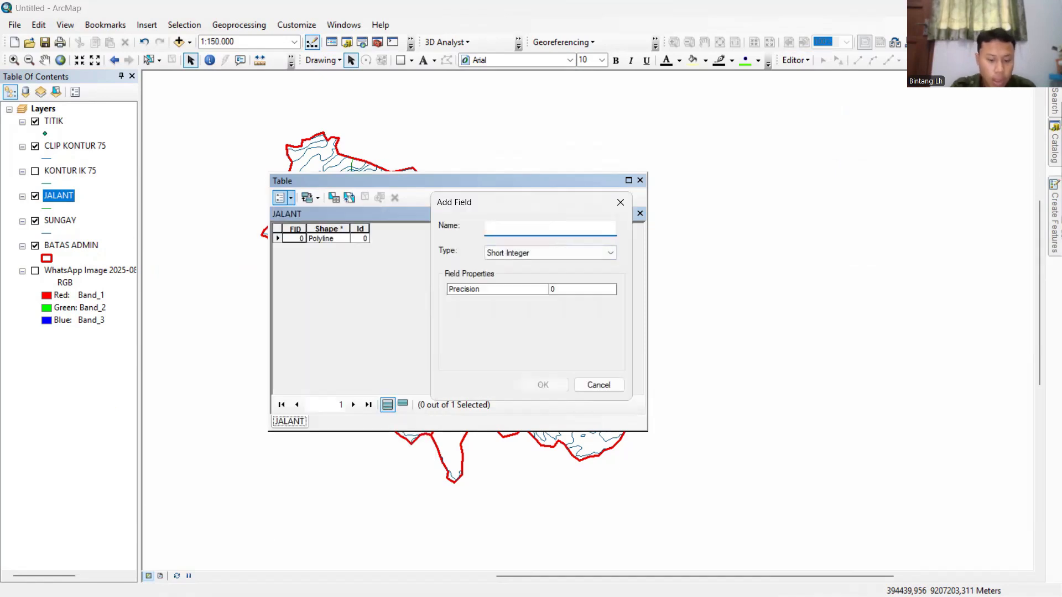
type("KETERANGAN")
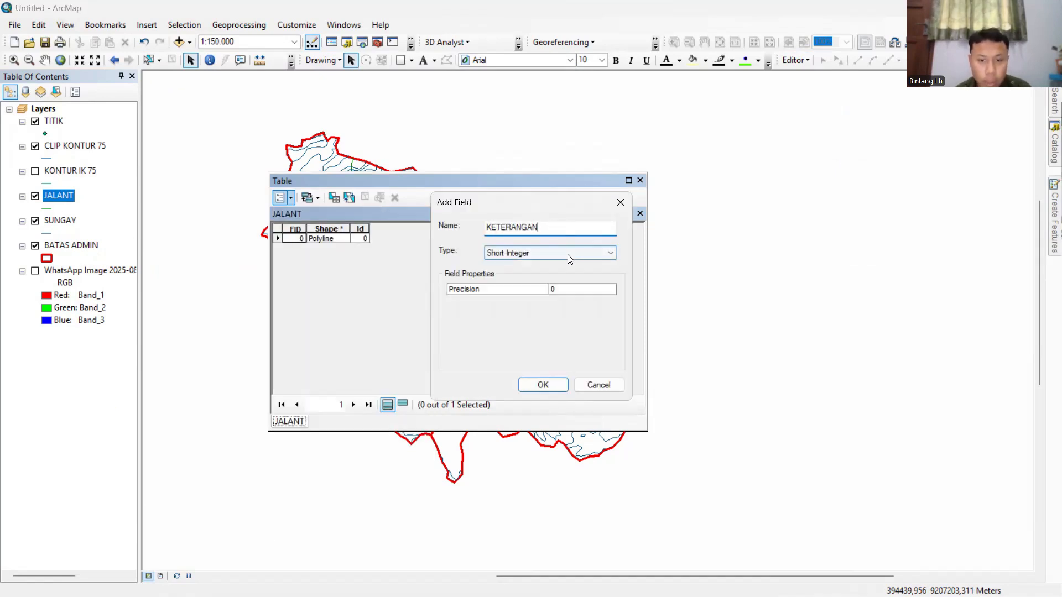
left_click(553, 253)
left_click(519, 302)
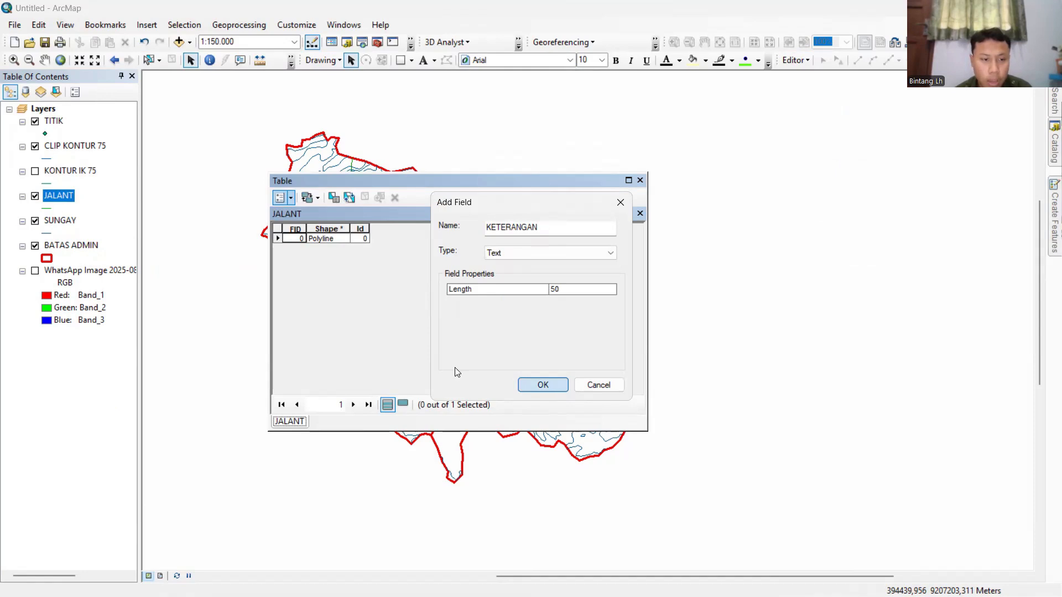
key("Return")
Enter JALAN ARTERI in the JALANT record's KETERANGAN field, save the edits and close the table.
right_click(58, 197)
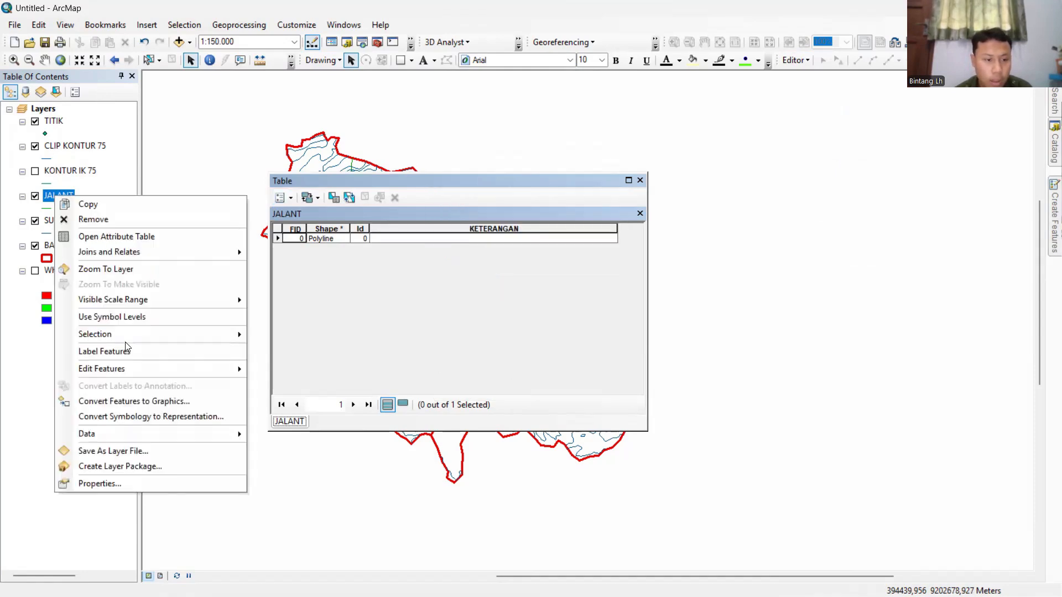
mouse_move(134, 369)
left_click(310, 370)
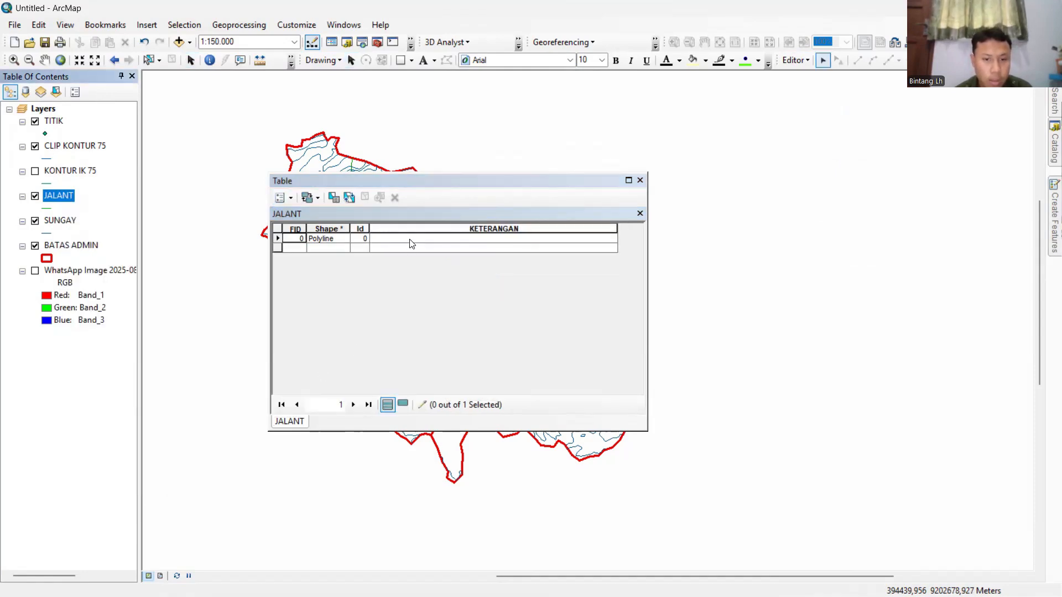
left_click(410, 239)
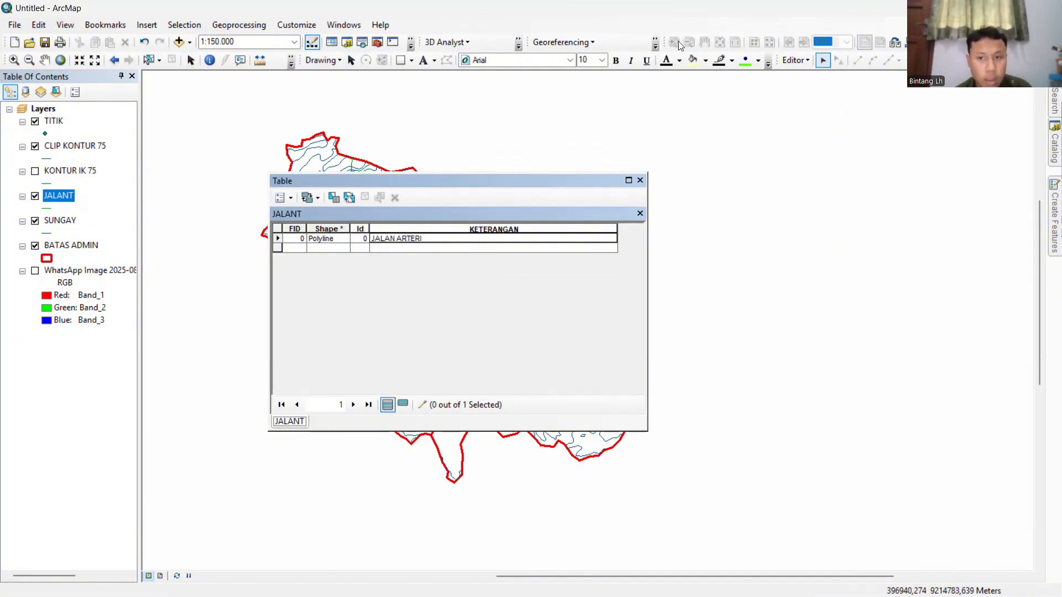
left_click(810, 94)
left_click(474, 347)
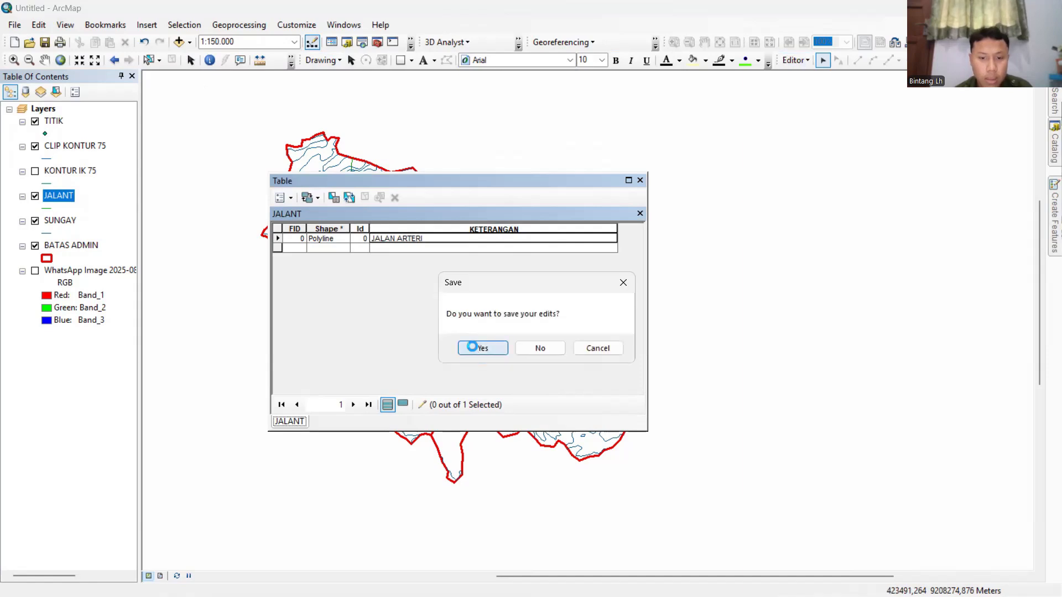
left_click(640, 180)
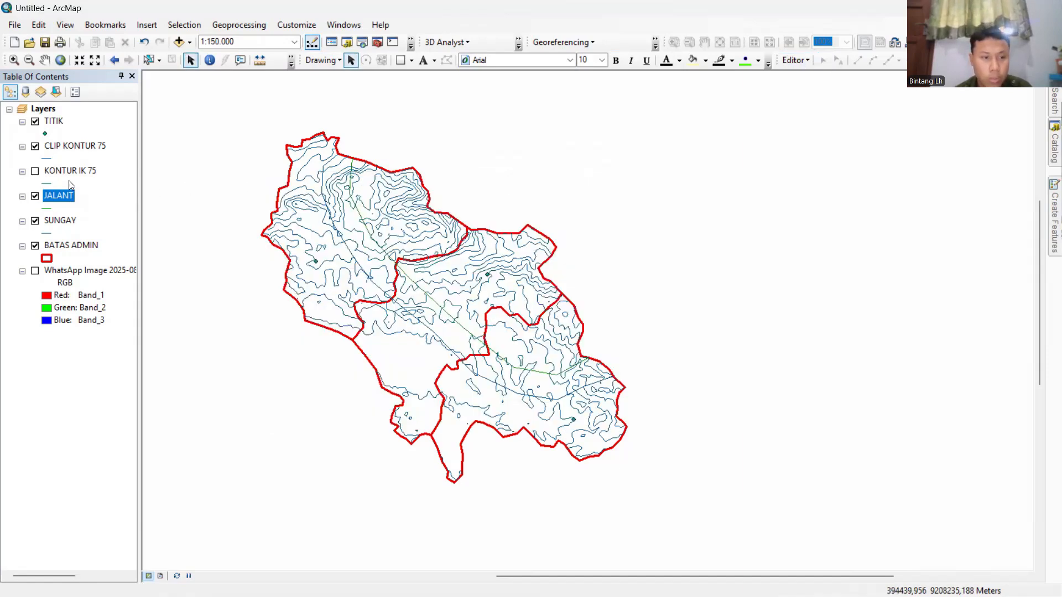
Add a Text field named KETERANGAN with length 50 to the TITIK attribute table.
right_click(53, 120)
left_click(117, 160)
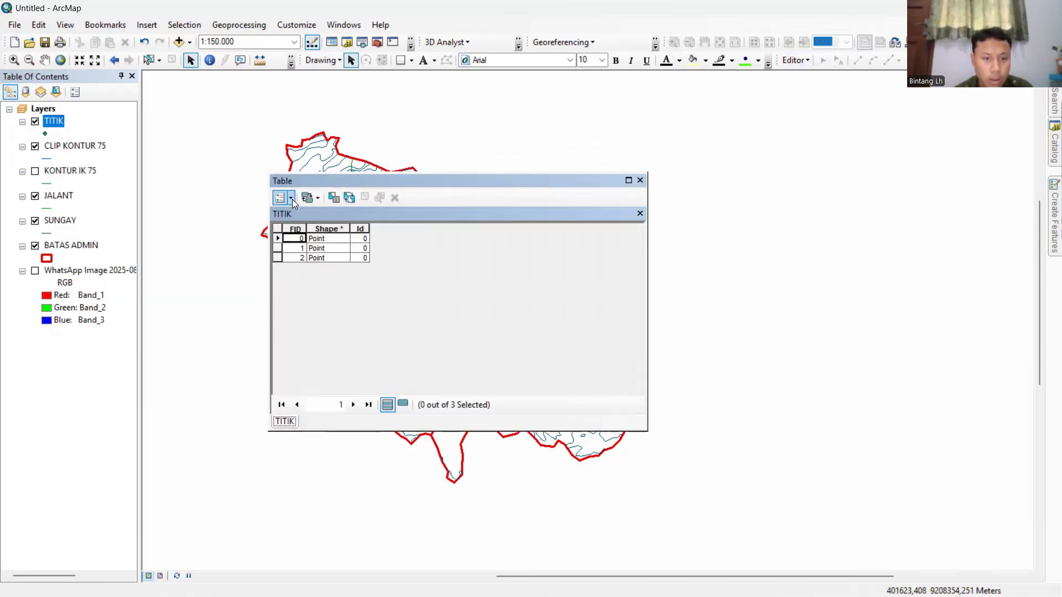
left_click(291, 198)
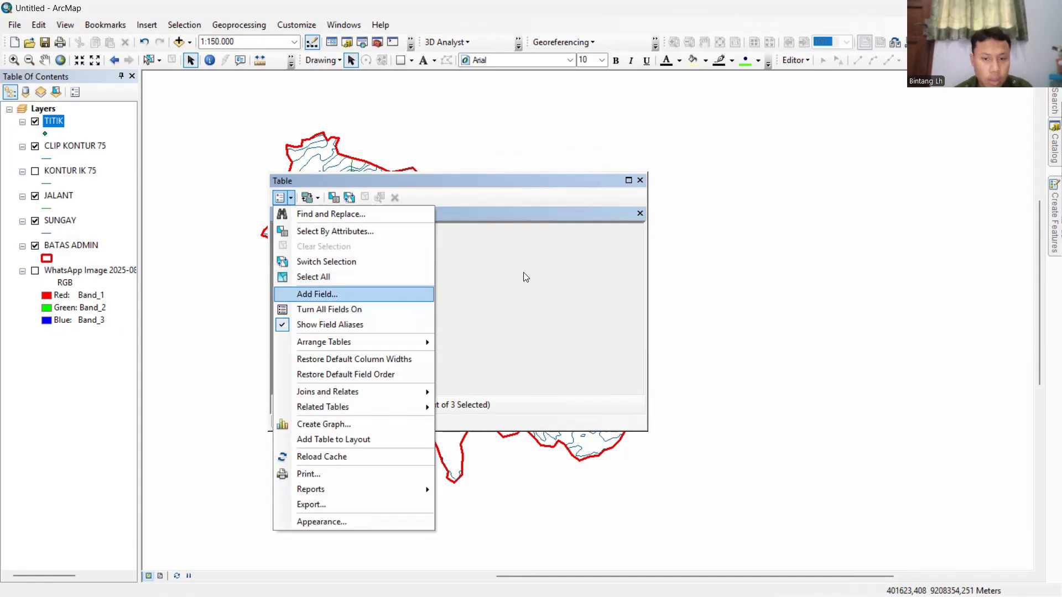
left_click(317, 294)
left_click(541, 254)
left_click(507, 303)
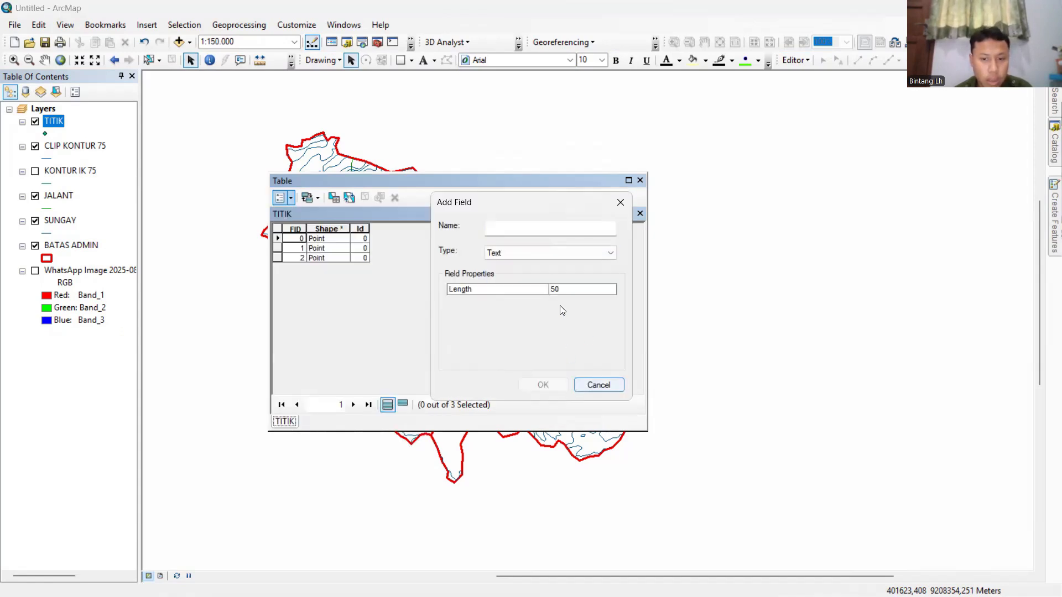
left_click(538, 227)
type("KETERANGAN")
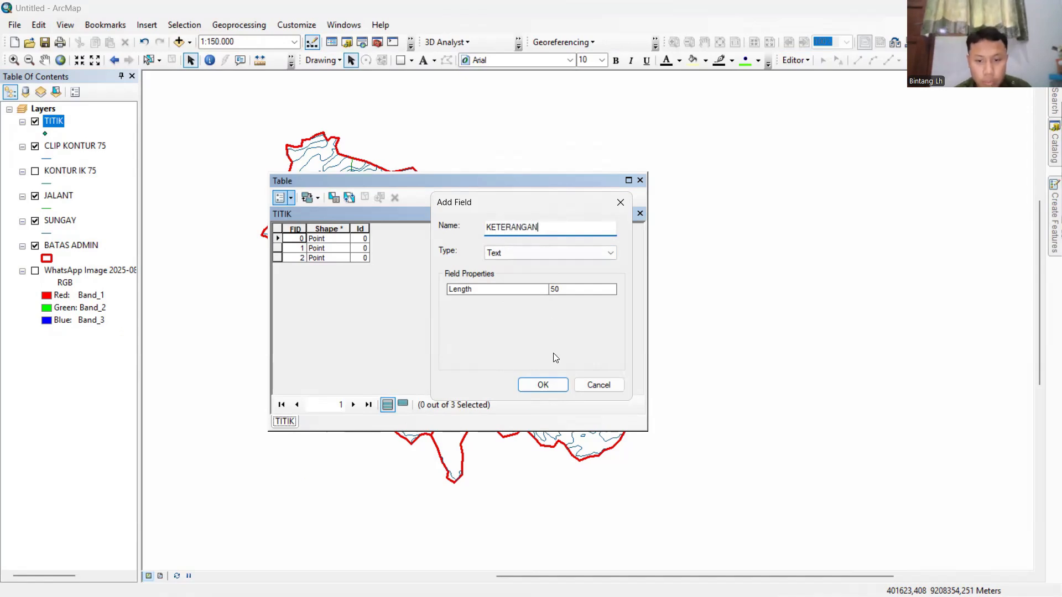
left_click(543, 384)
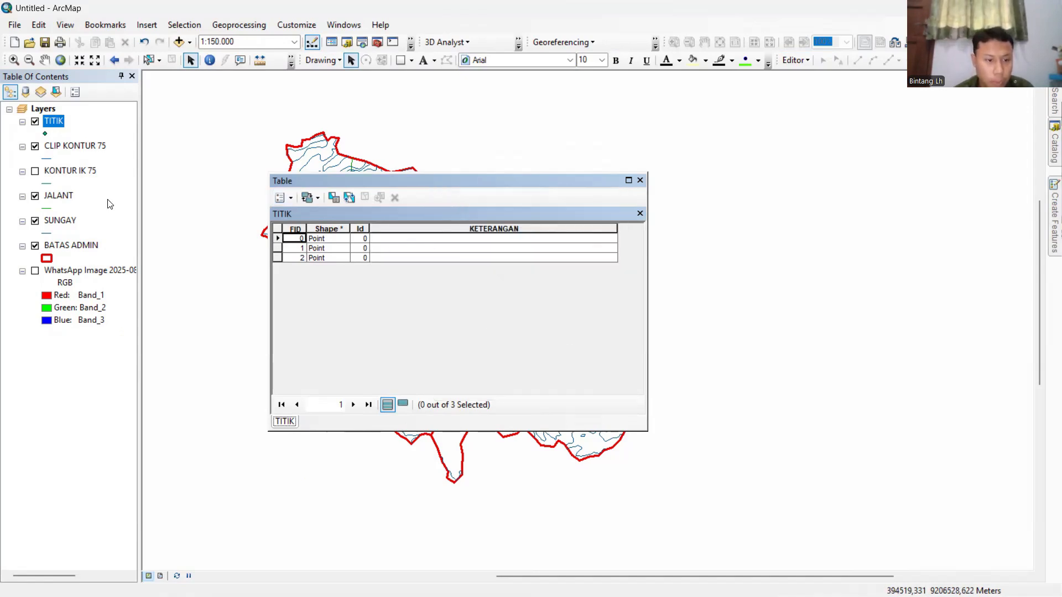
Fill the KETERANGAN field of the three TITIK records with MASJID, GEREJA and PUSKESMAS, then stop editing, save and close the table.
right_click(58, 122)
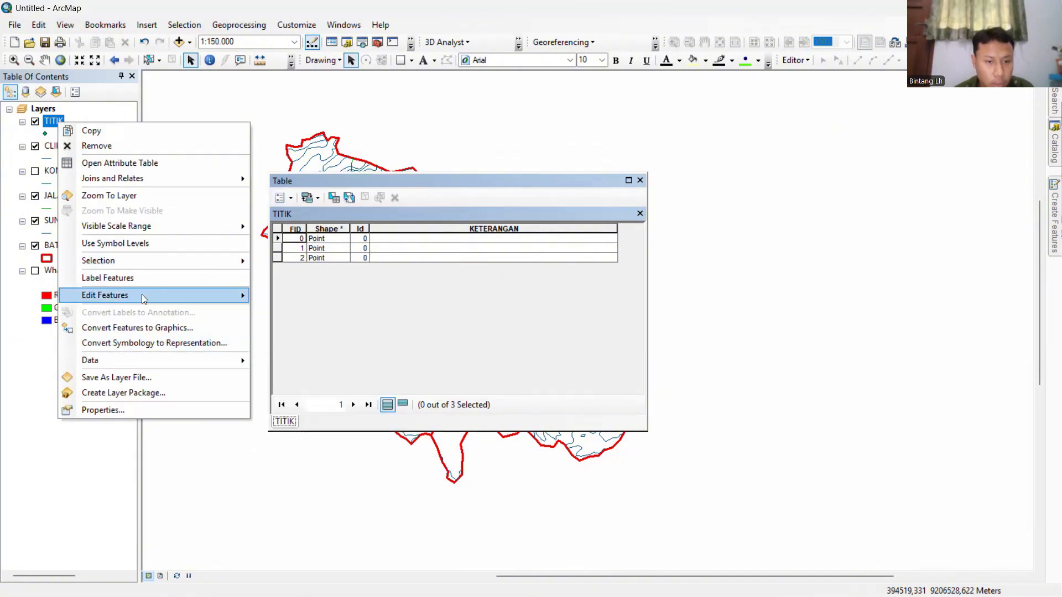
left_click(277, 296)
left_click(419, 240)
type("M")
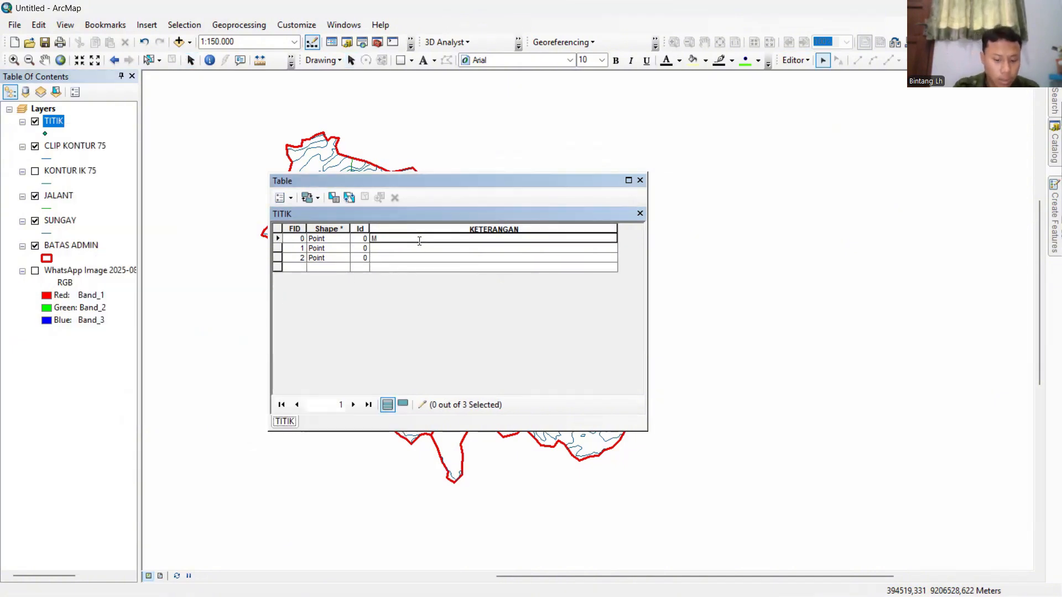
type("ASJID")
left_click(421, 250)
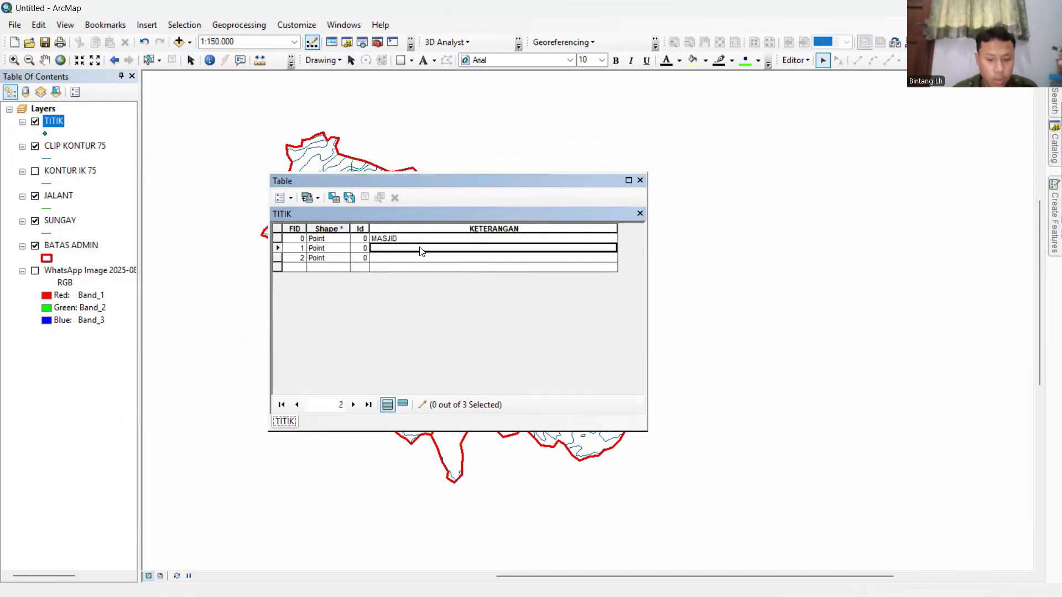
type("GEREJA")
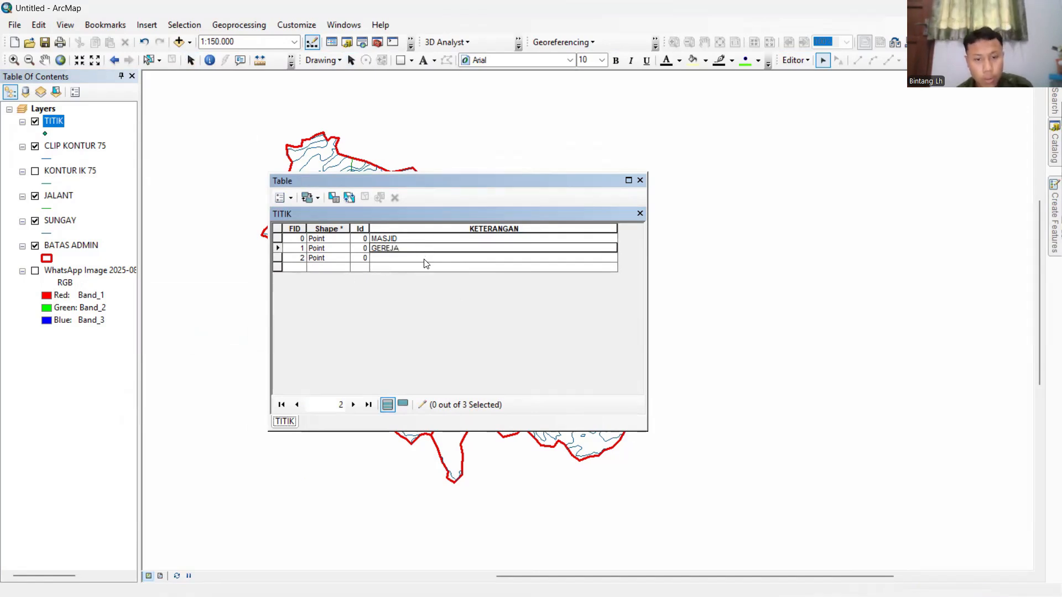
left_click(423, 257)
type("PUSKESMAS")
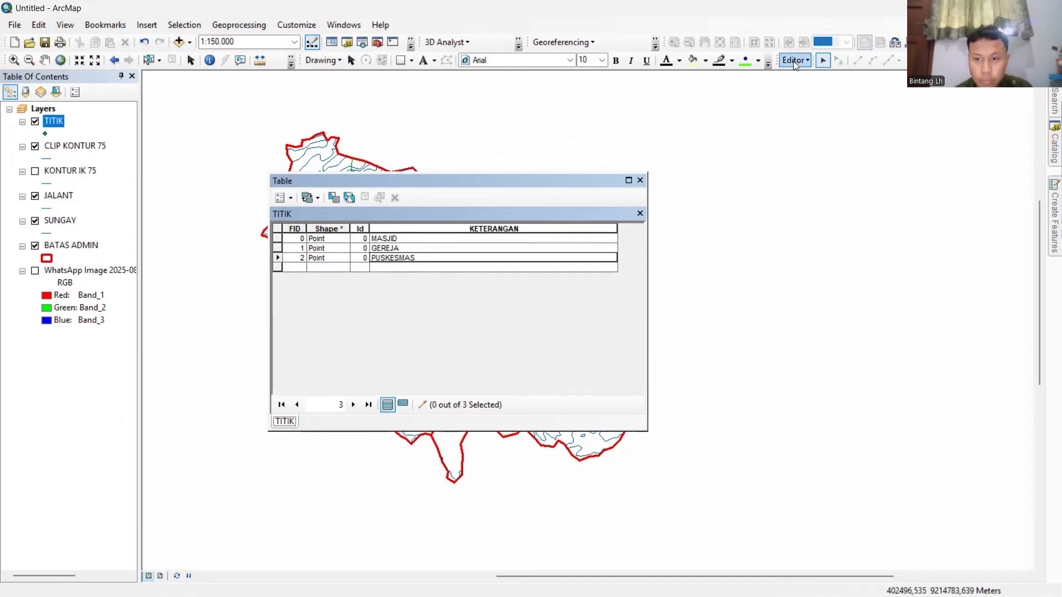
left_click(793, 61)
left_click(819, 89)
left_click(482, 348)
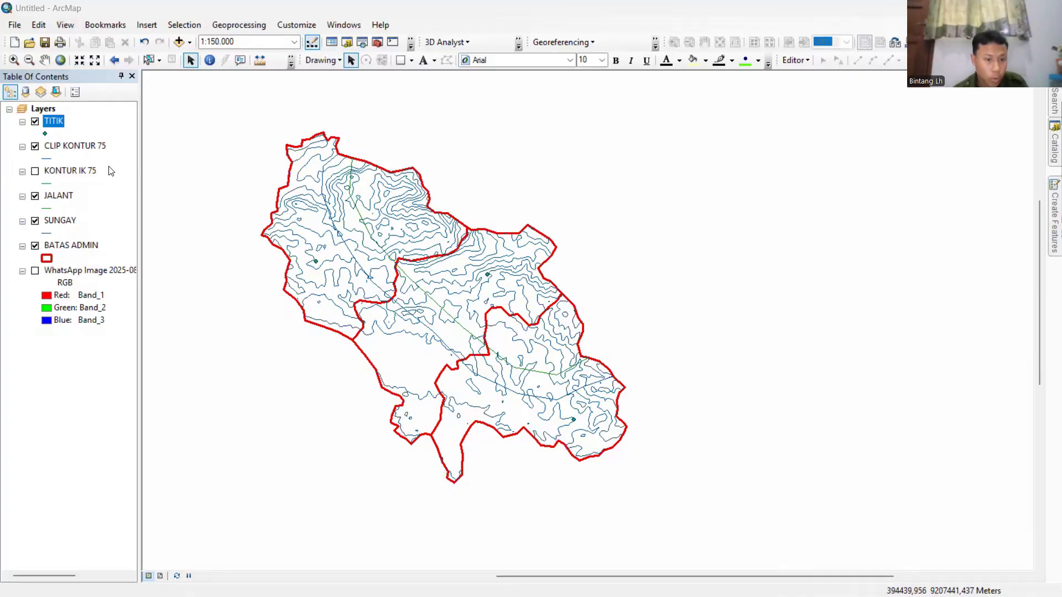
Symbolize the CLIP KONTUR 75 layer by unique values of the IK field and add all its values.
right_click(77, 146)
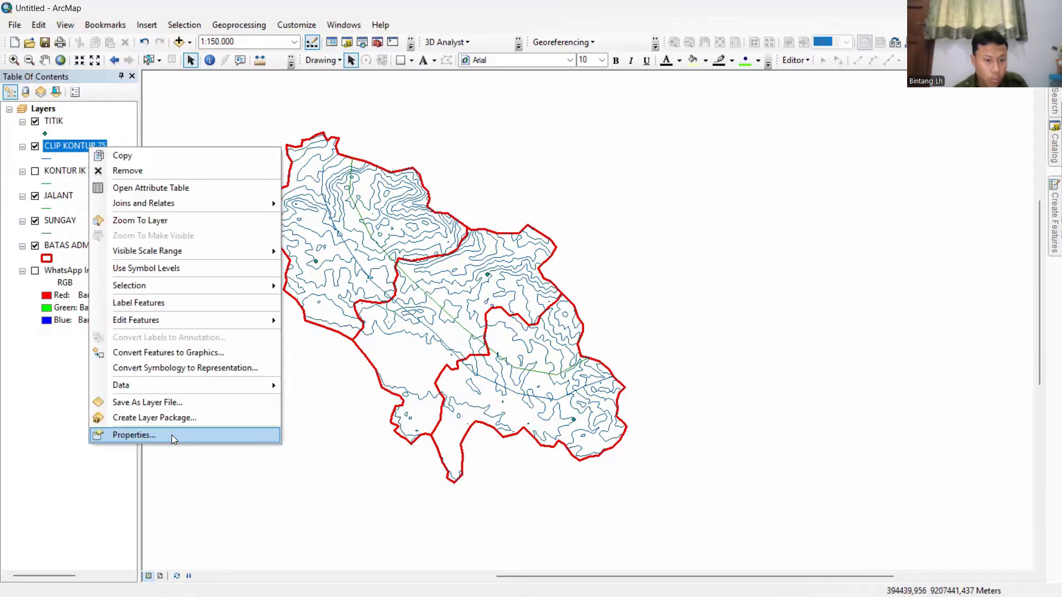
left_click(169, 434)
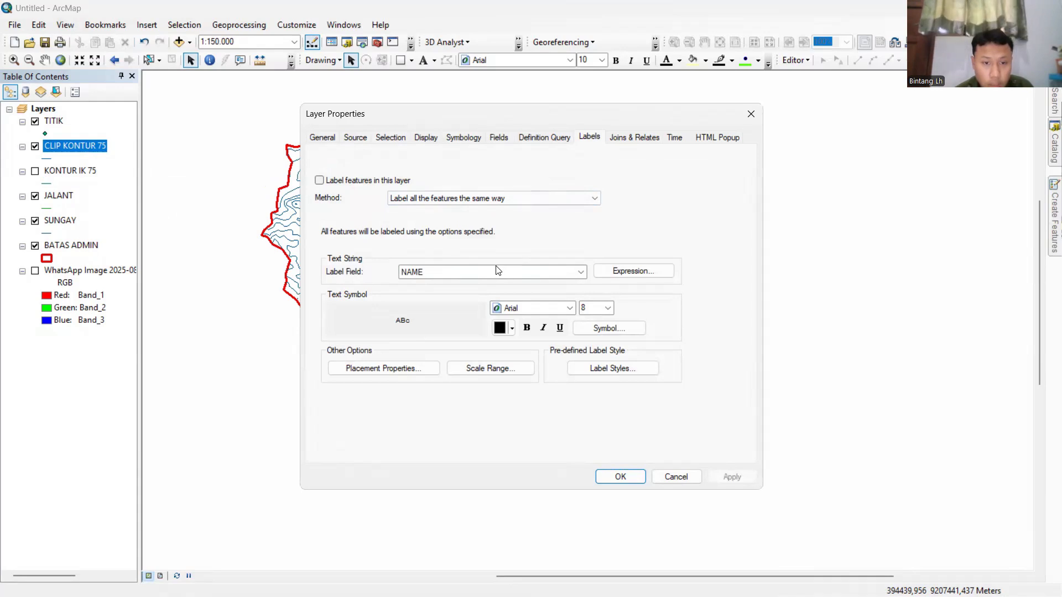
left_click(321, 138)
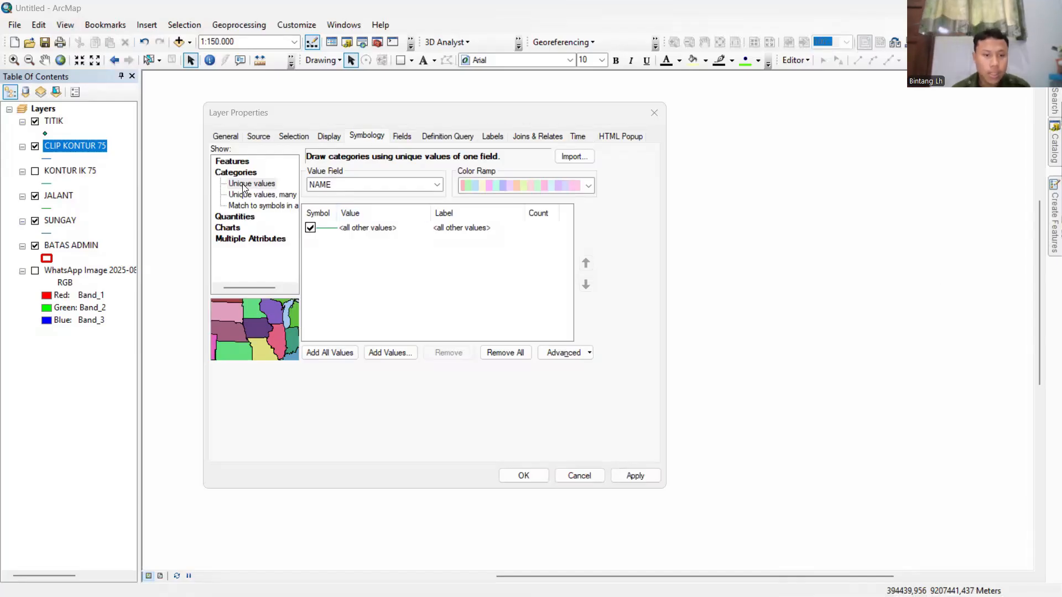
left_click(401, 185)
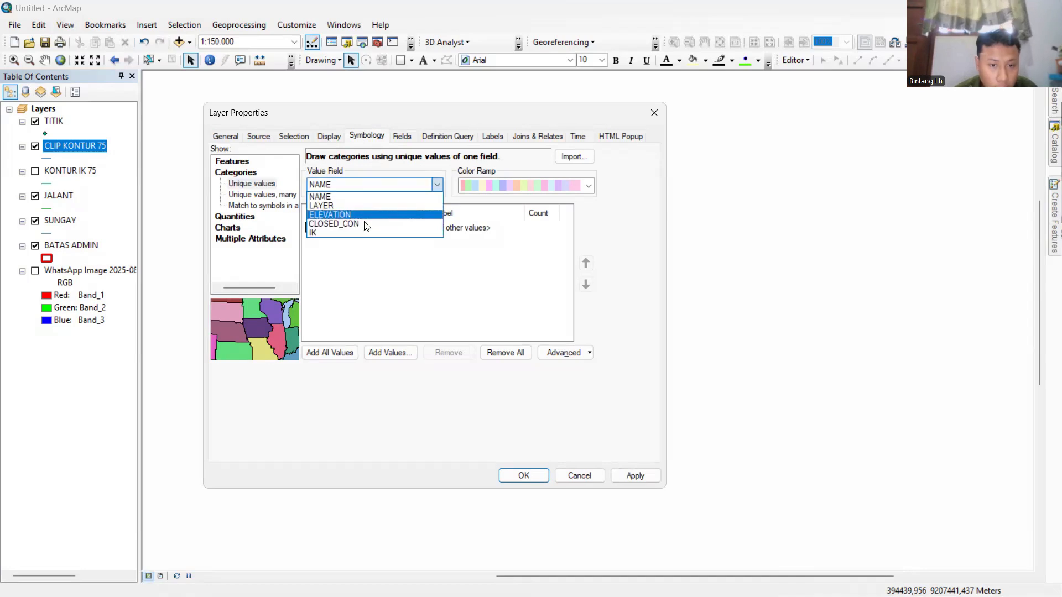
left_click(347, 237)
left_click(330, 353)
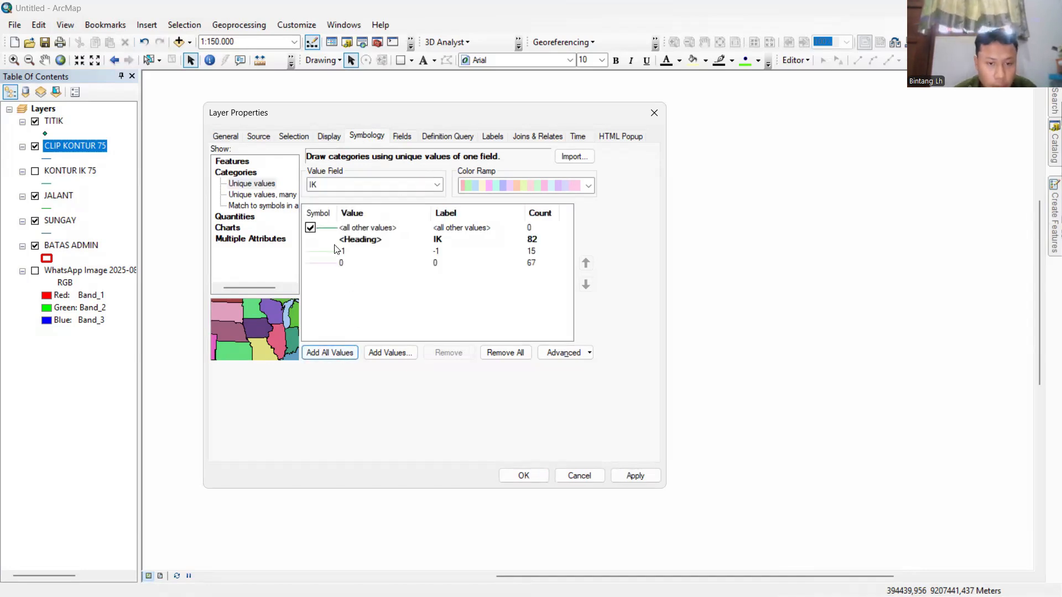
Set the line symbol of the IK value -1 to Electron Gold with width 2.
double_click(324, 254)
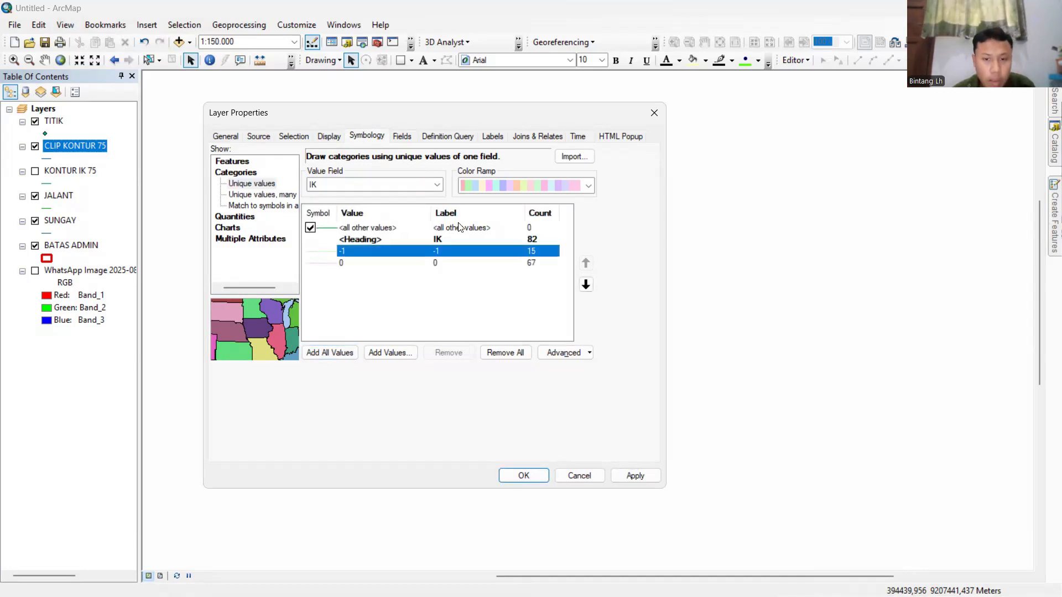
left_click(650, 250)
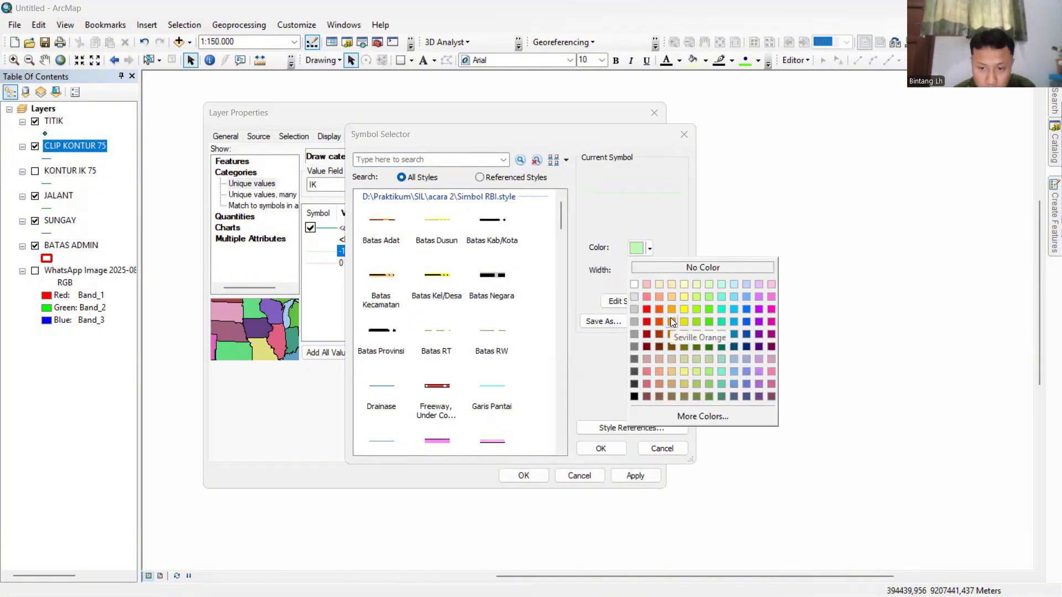
left_click(669, 308)
left_click(659, 267)
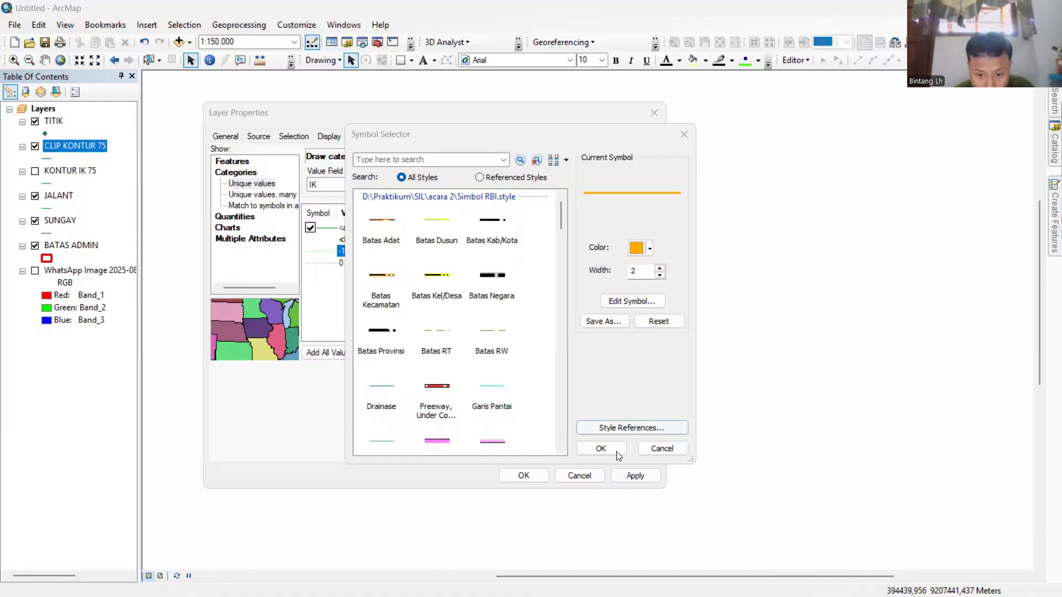
left_click(601, 448)
Set the line symbol of the IK value 0 to orange and apply the contour symbology.
double_click(326, 264)
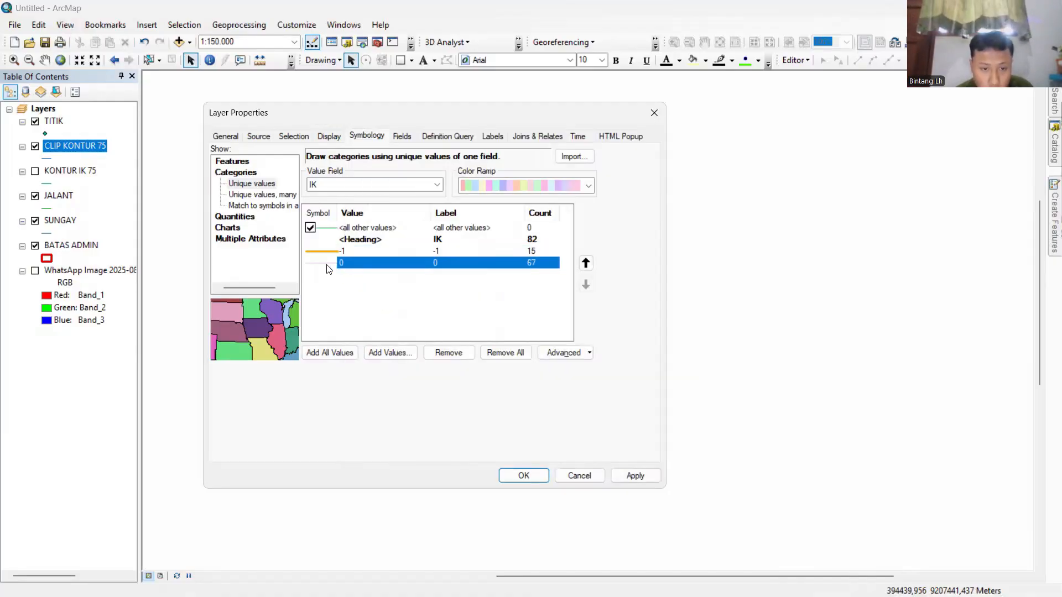
left_click(648, 249)
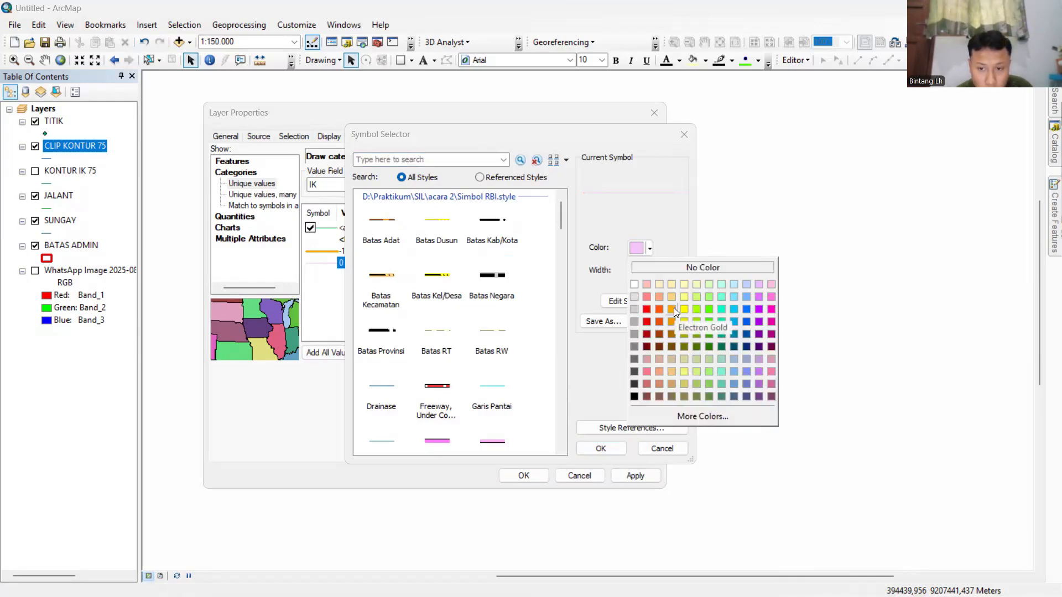
left_click(663, 320)
left_click(601, 449)
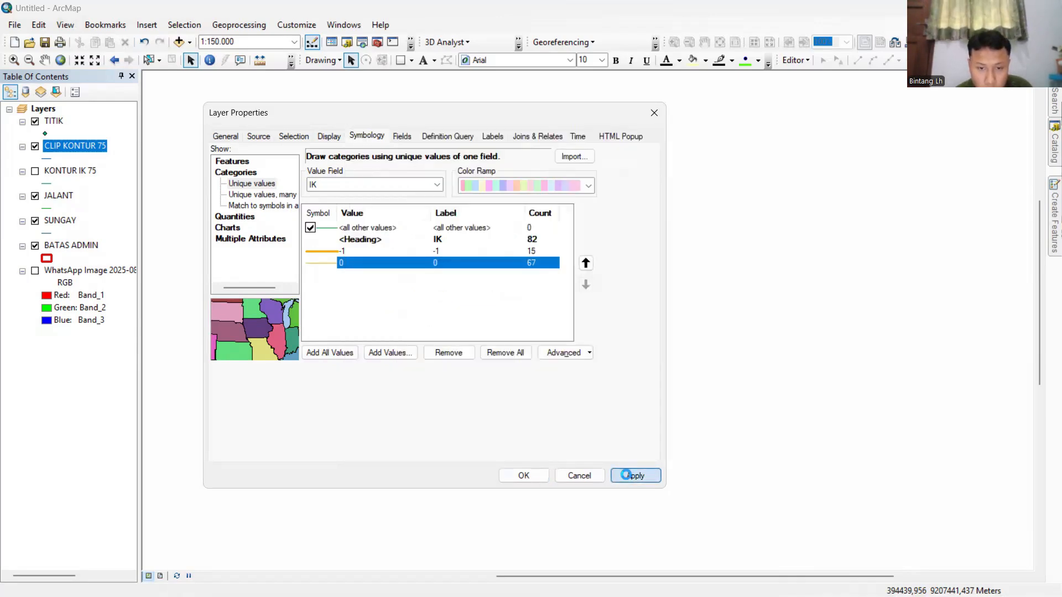
left_click(635, 476)
key("Return")
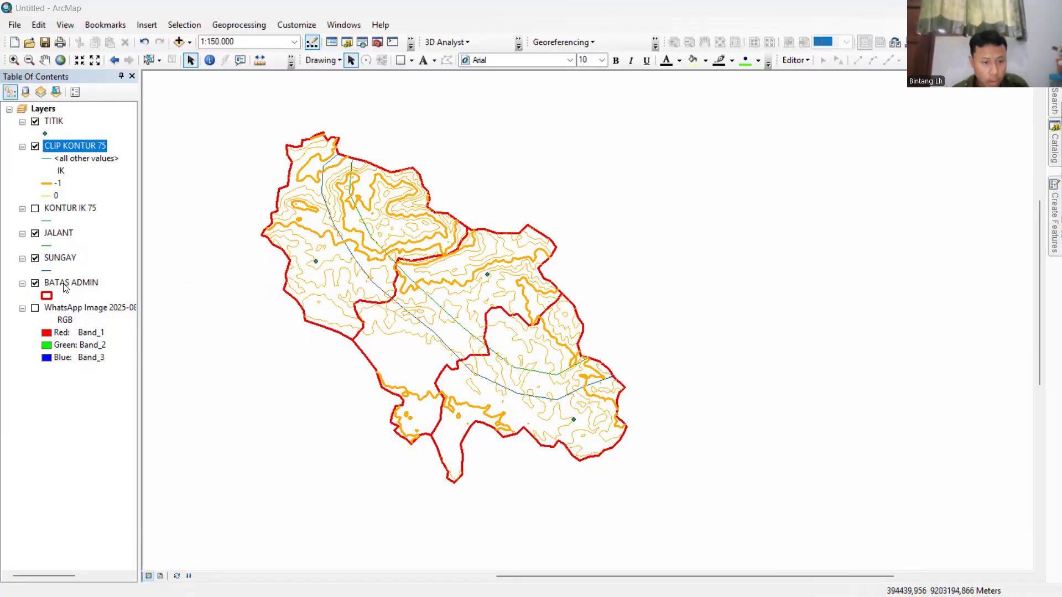
Symbolize the BATAS ADMIN layer by unique values of the PL field and add all its values.
right_click(65, 287)
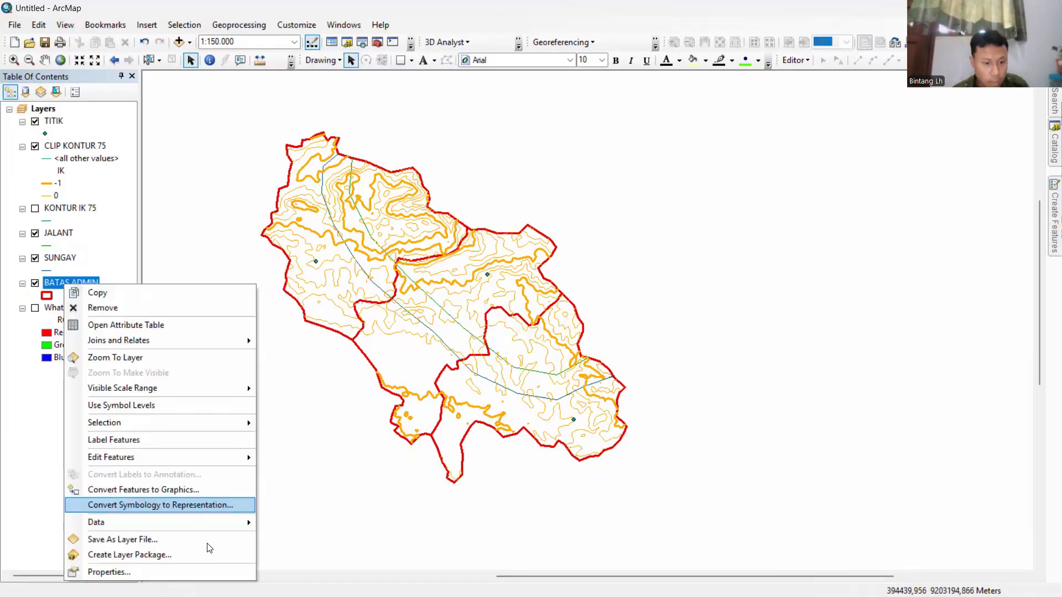
left_click(193, 574)
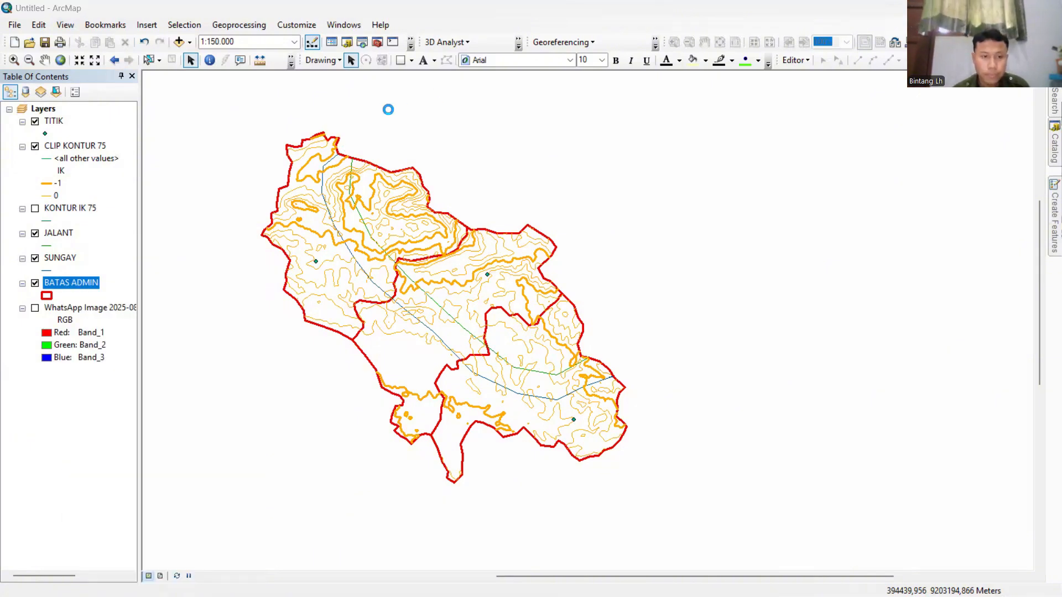
left_click(332, 209)
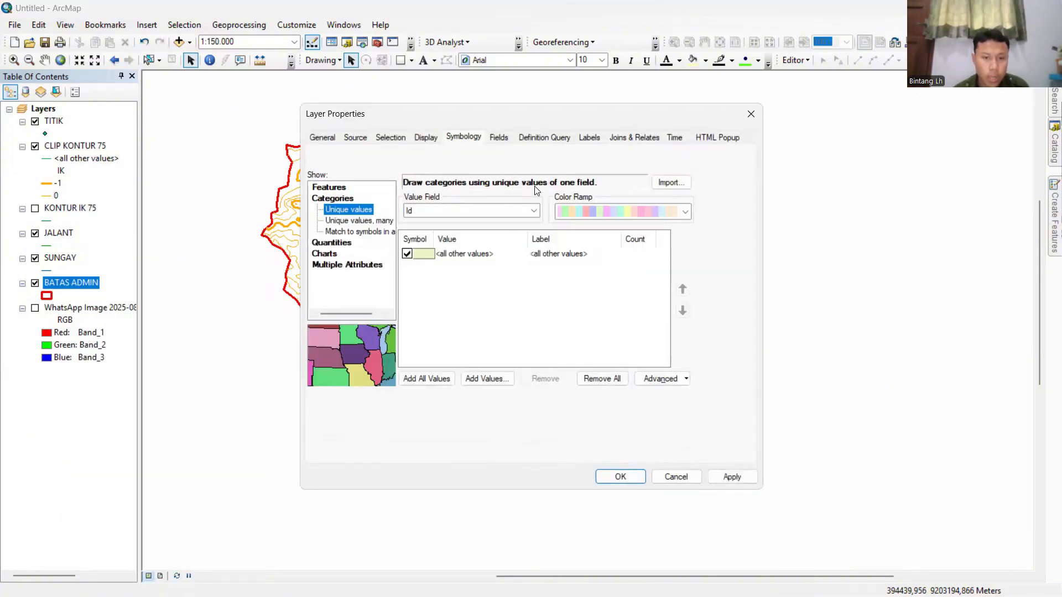
left_click(521, 211)
left_click(485, 232)
left_click(438, 379)
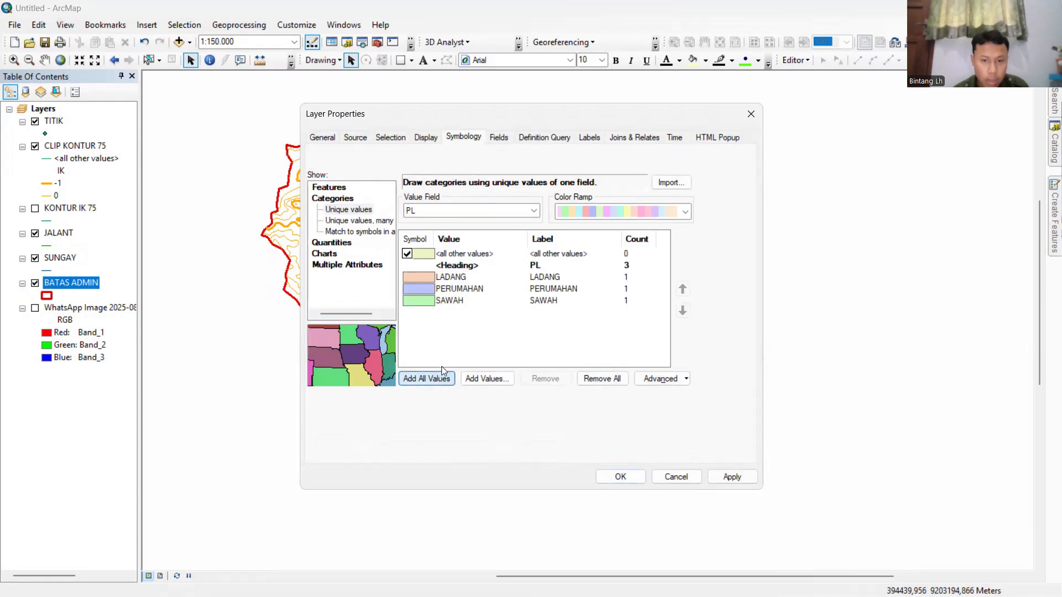
Open the LADANG class symbol for editing and check the style references list for Simbol RBI.style.
double_click(428, 275)
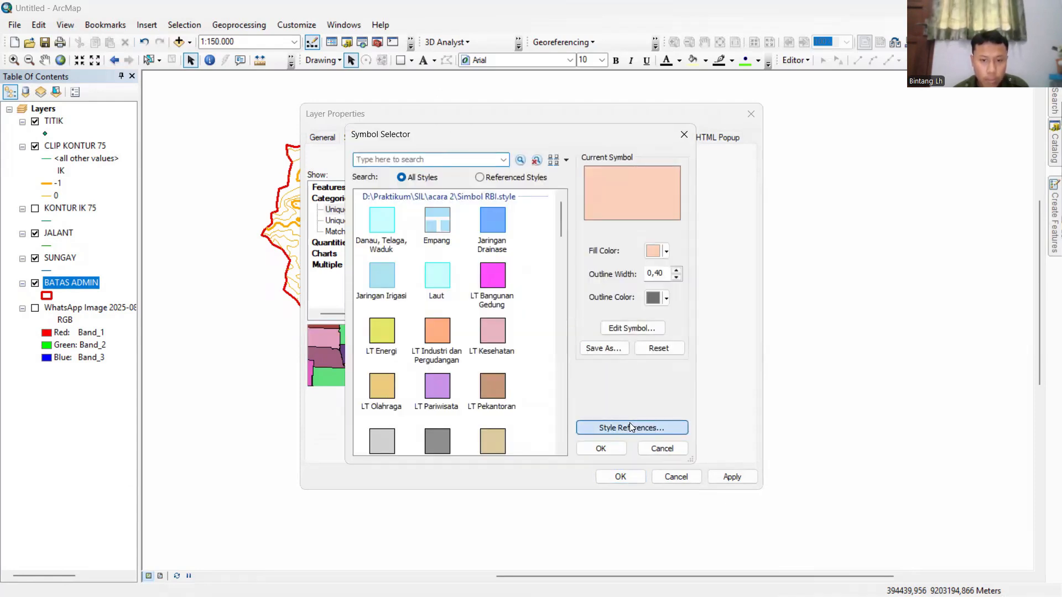
scroll(500, 290, "down", 5)
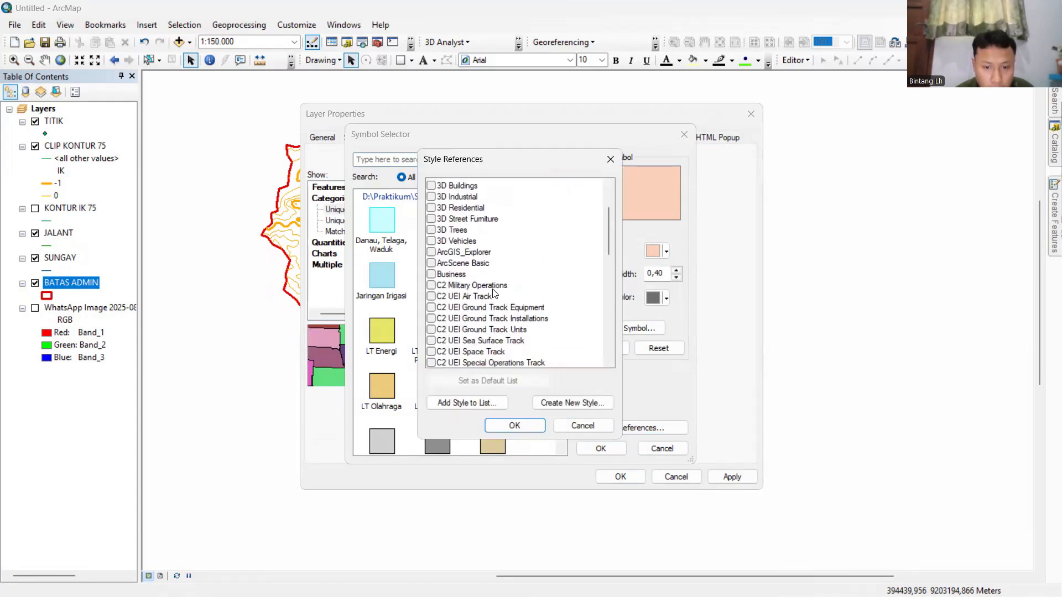
scroll(501, 291, "down", 2)
scroll(500, 290, "up", 12)
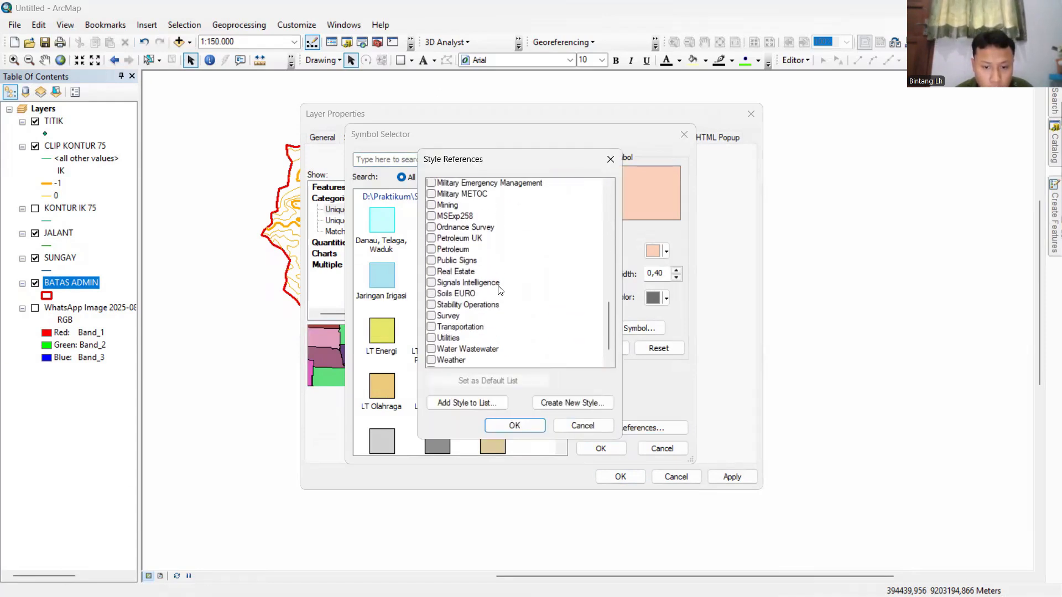
scroll(501, 291, "up", 1)
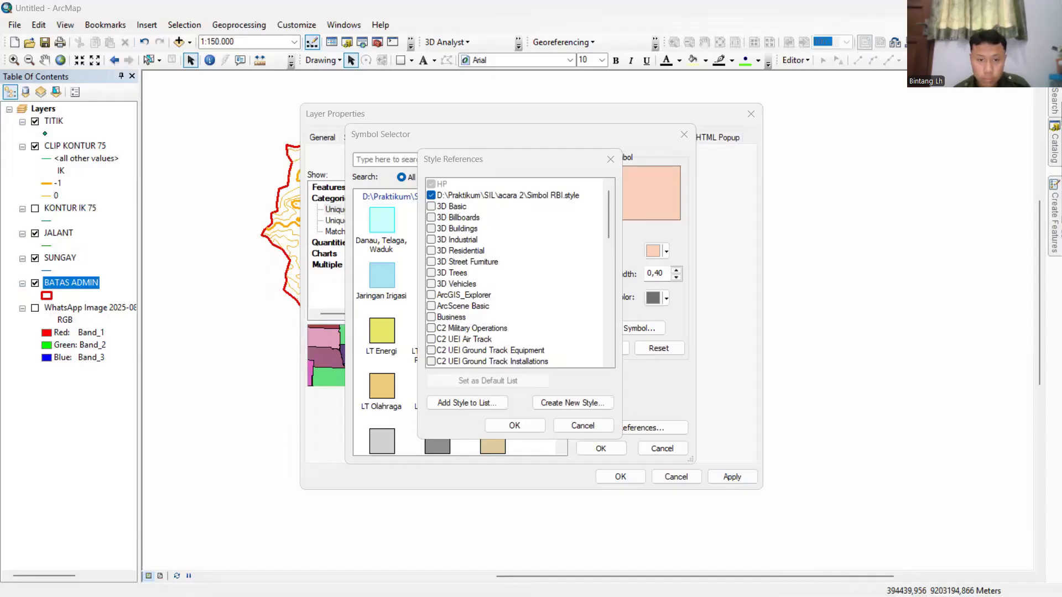
left_click(531, 426)
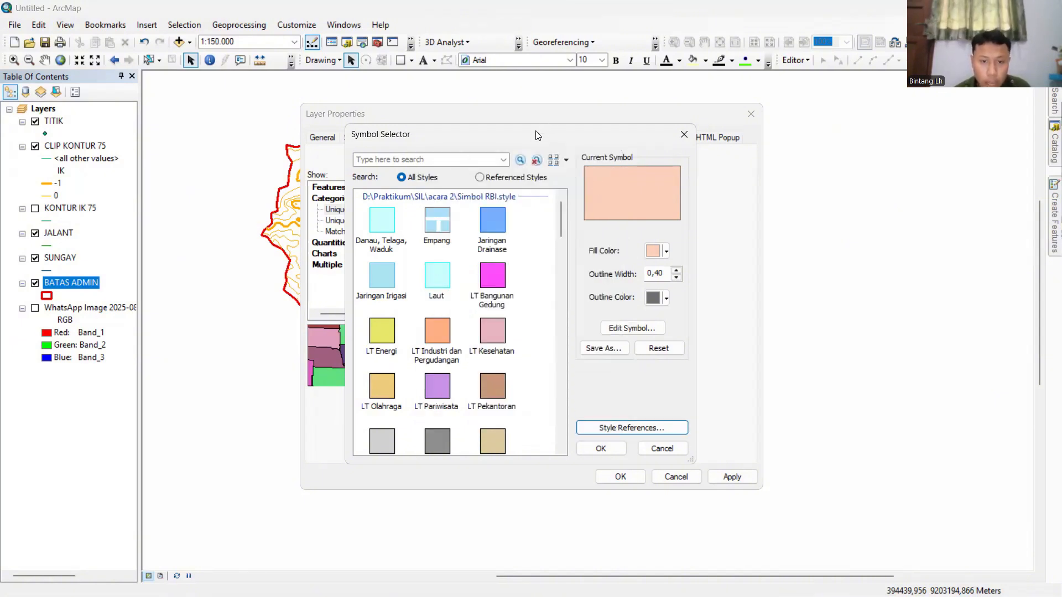
Assign the LTT Tegalan/Ladang symbol from Simbol RBI.style to the LADANG class and set its outline to No Color.
left_click_drag(535, 132, 544, 148)
left_click(465, 178)
type("LADANG")
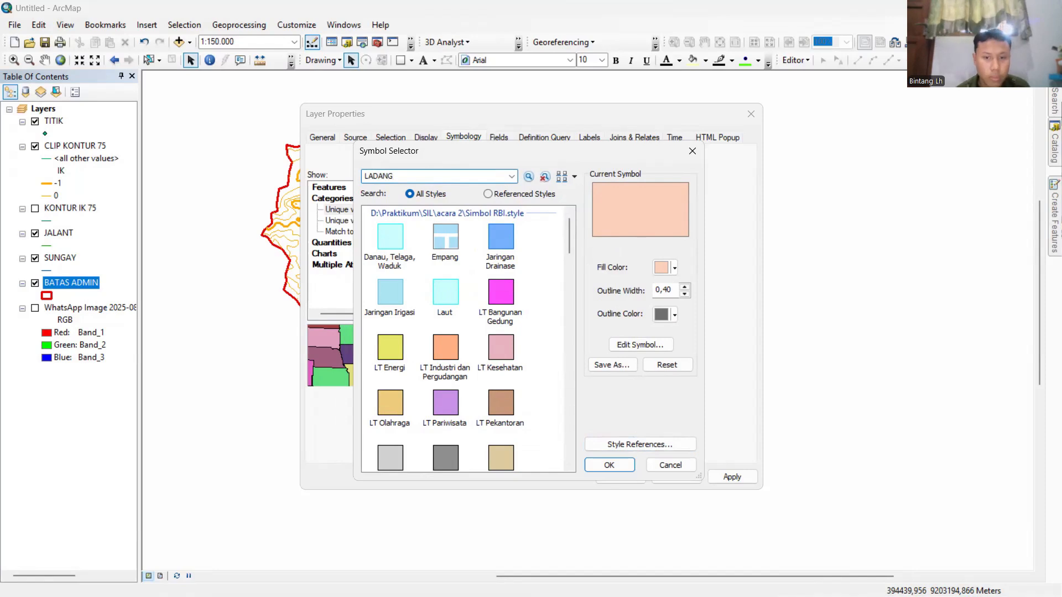
left_click(528, 177)
left_click(389, 238)
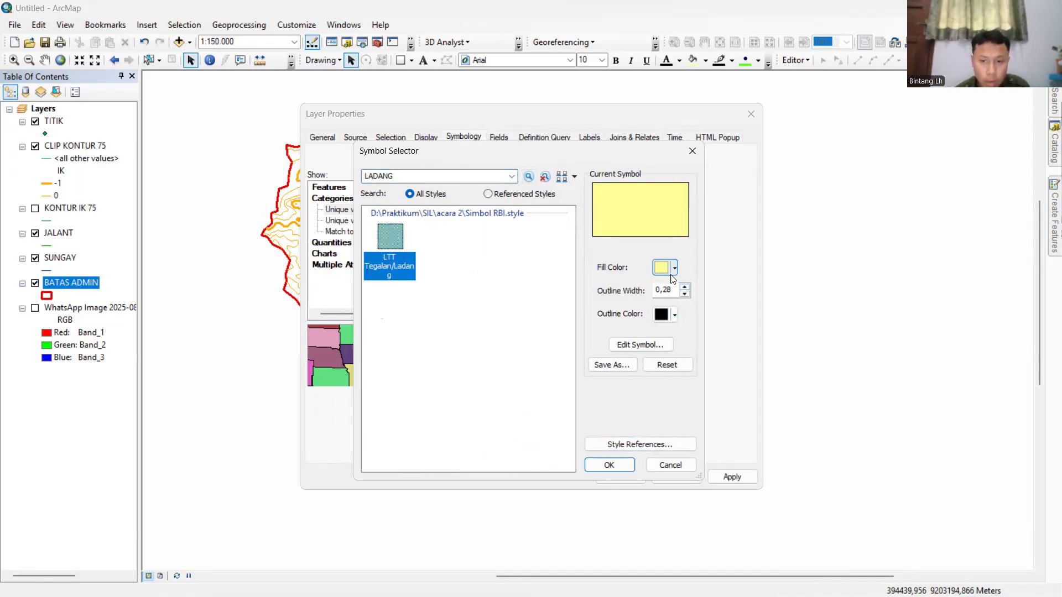
left_click(675, 317)
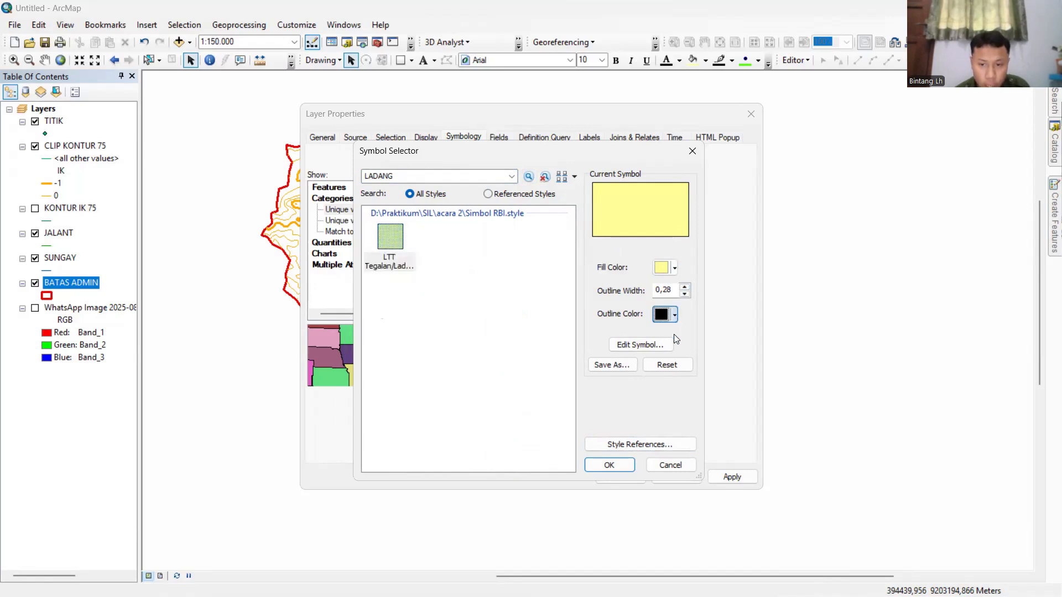
left_click(674, 333)
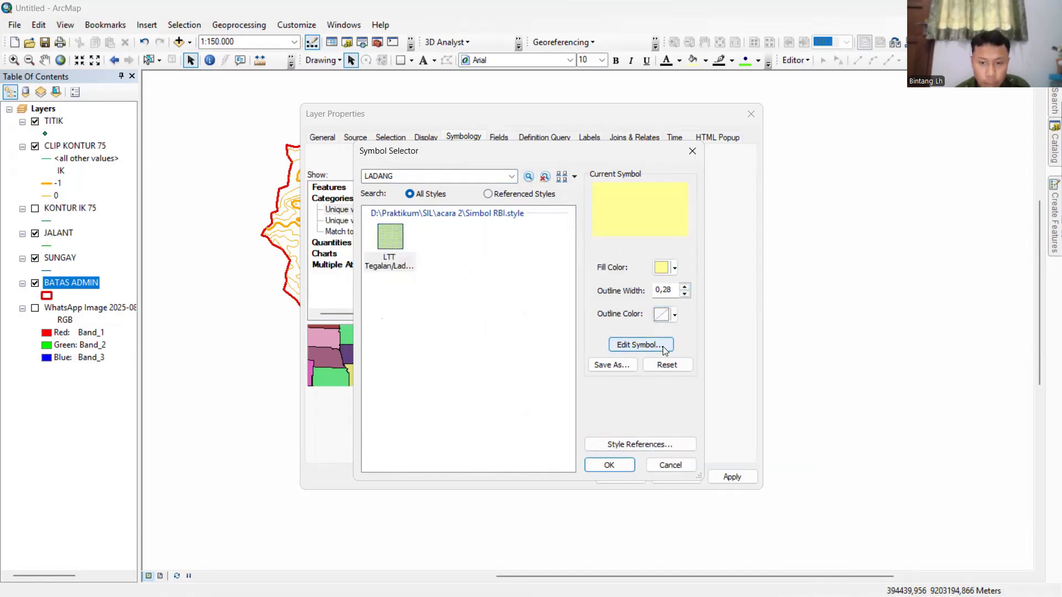
left_click(673, 317)
left_click(674, 333)
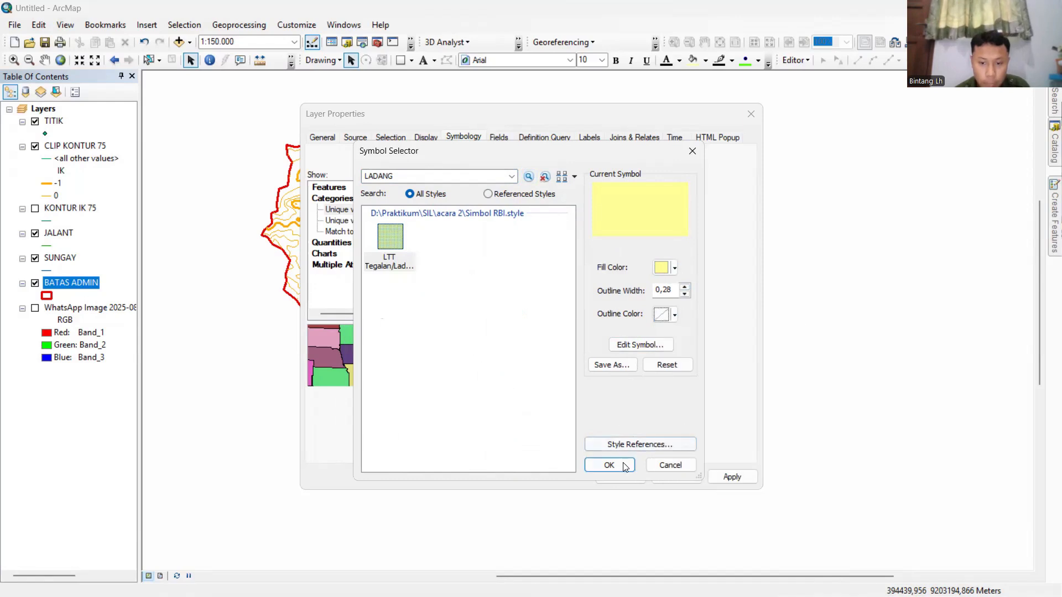
left_click(622, 464)
Find the LT Sosial Budaya symbol with the search term SOSIAL, assign it to the PERUMAHAN class, and remove its outline color.
left_click(424, 287)
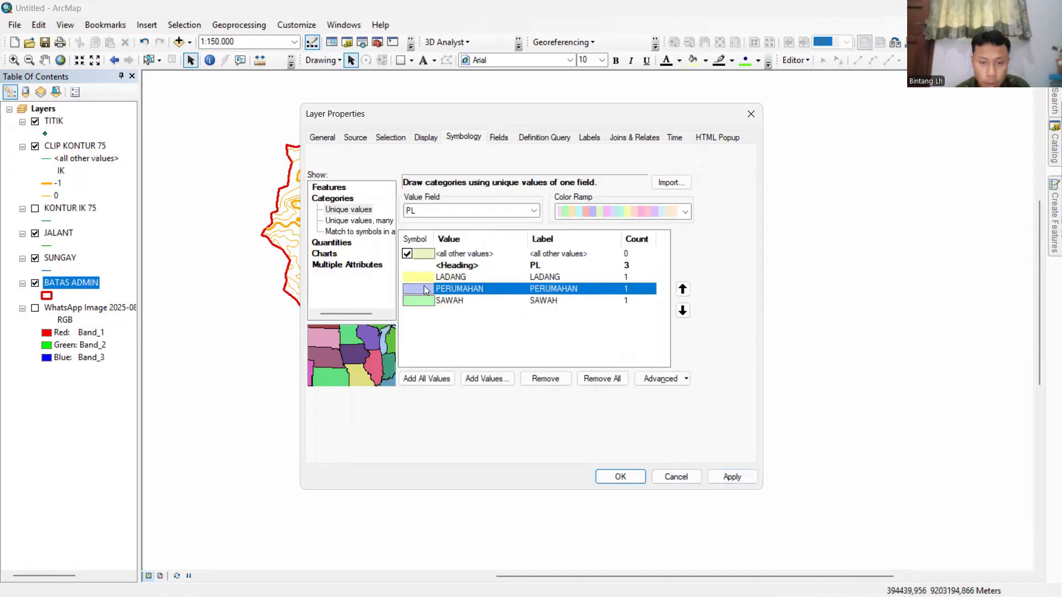
double_click(423, 286)
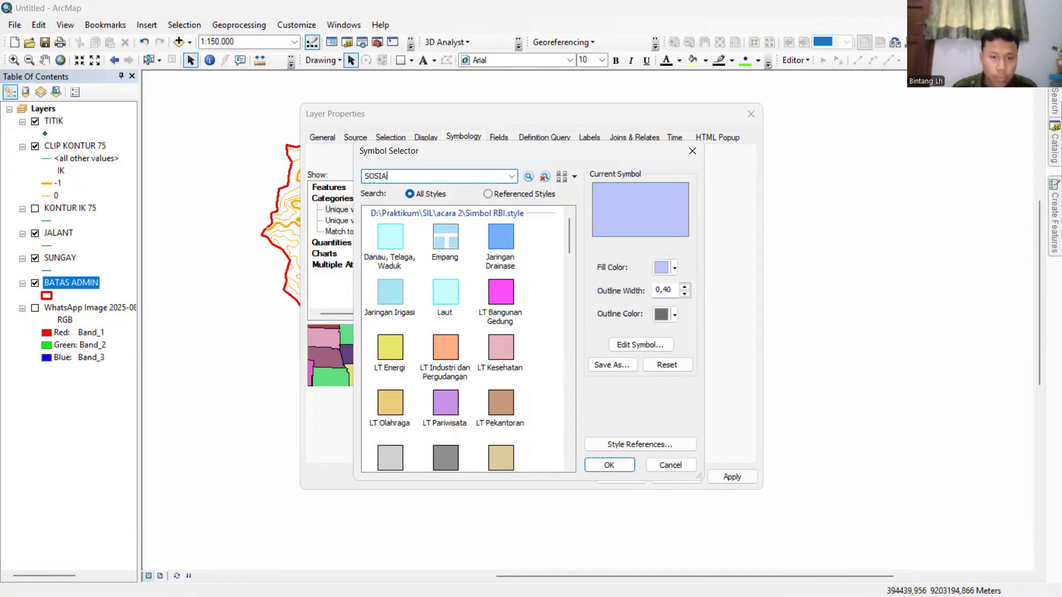
left_click(529, 177)
left_click(391, 243)
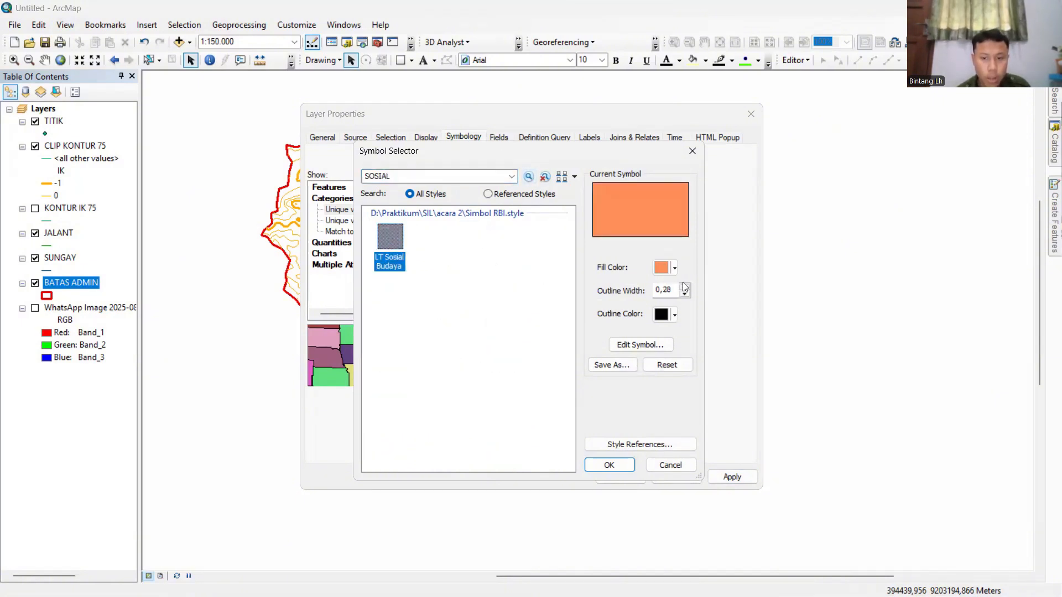
left_click(674, 315)
left_click(674, 336)
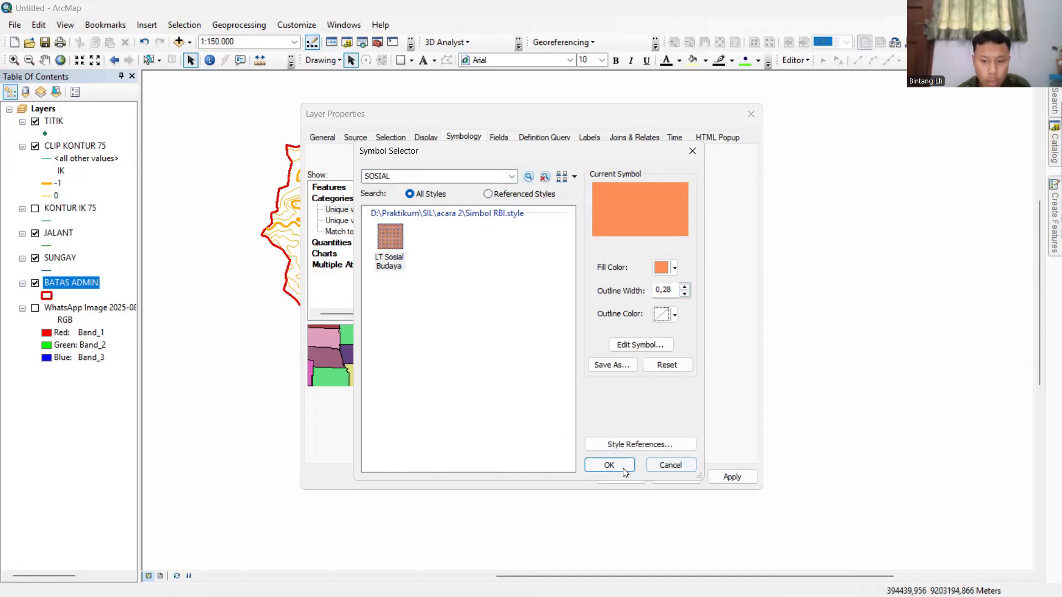
left_click(622, 468)
Assign the LTT Sawah symbol with no outline color to the SAWAH class and apply the BATAS ADMIN symbology.
double_click(417, 302)
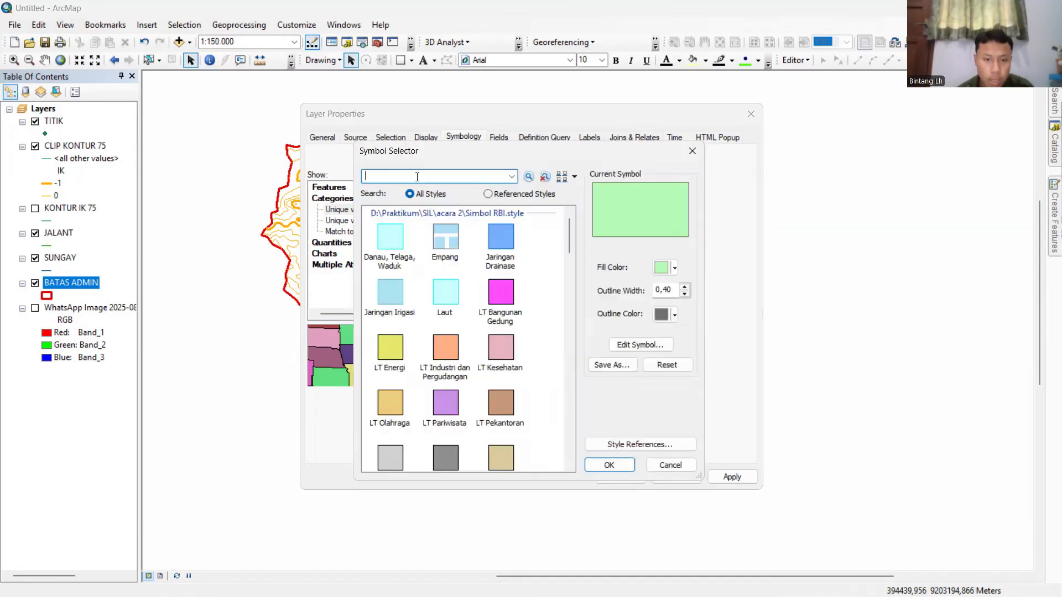
type("SAWAH")
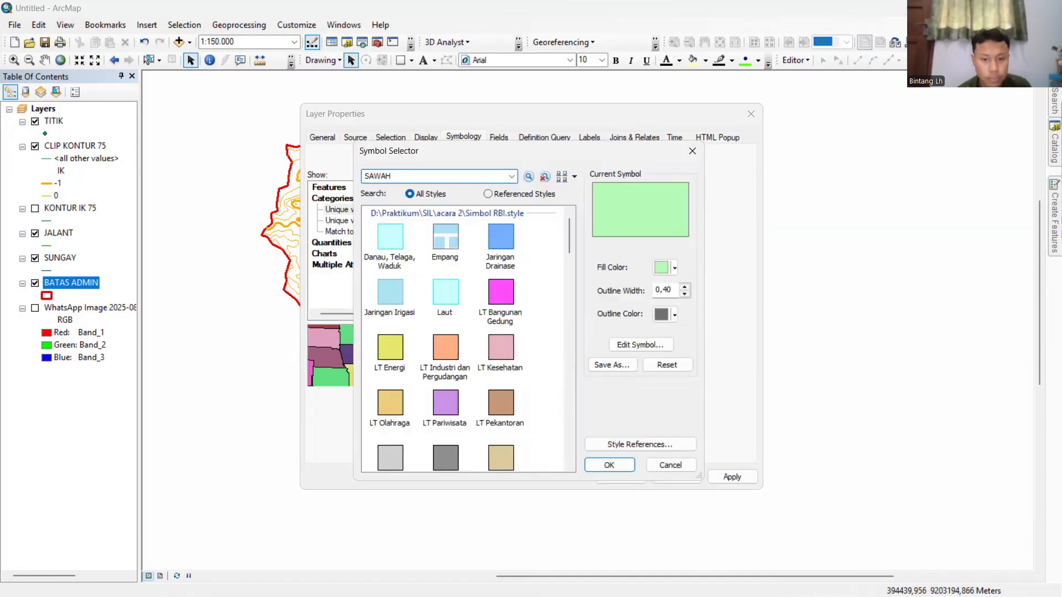
left_click(528, 176)
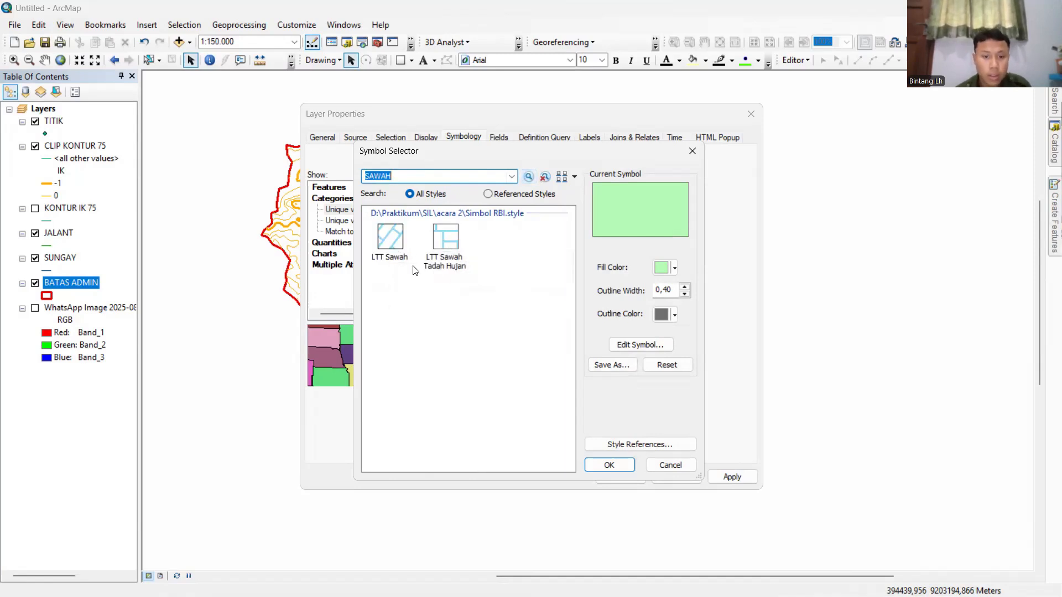
left_click(390, 238)
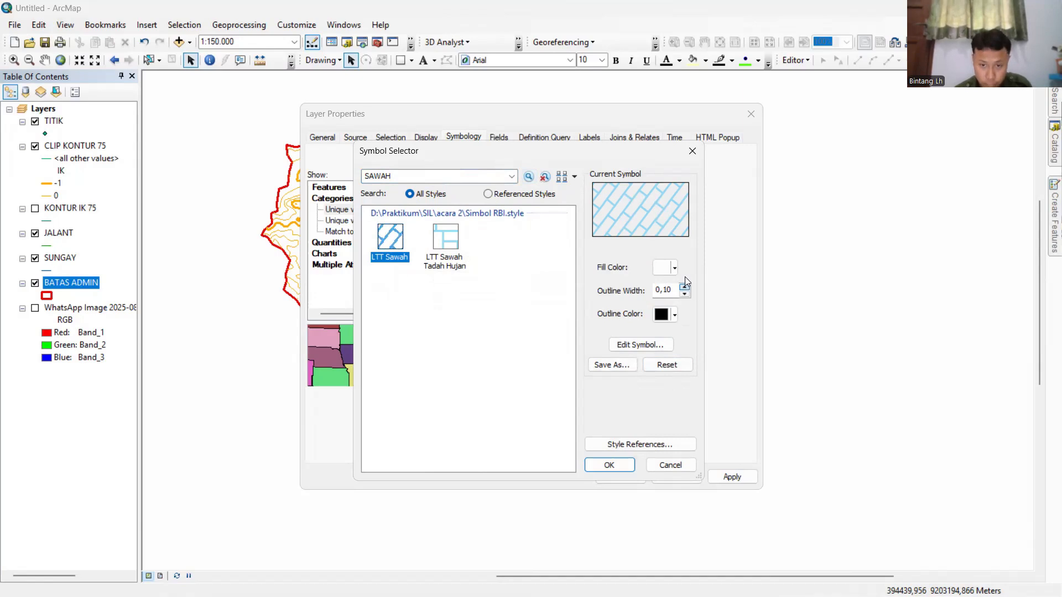
left_click(674, 314)
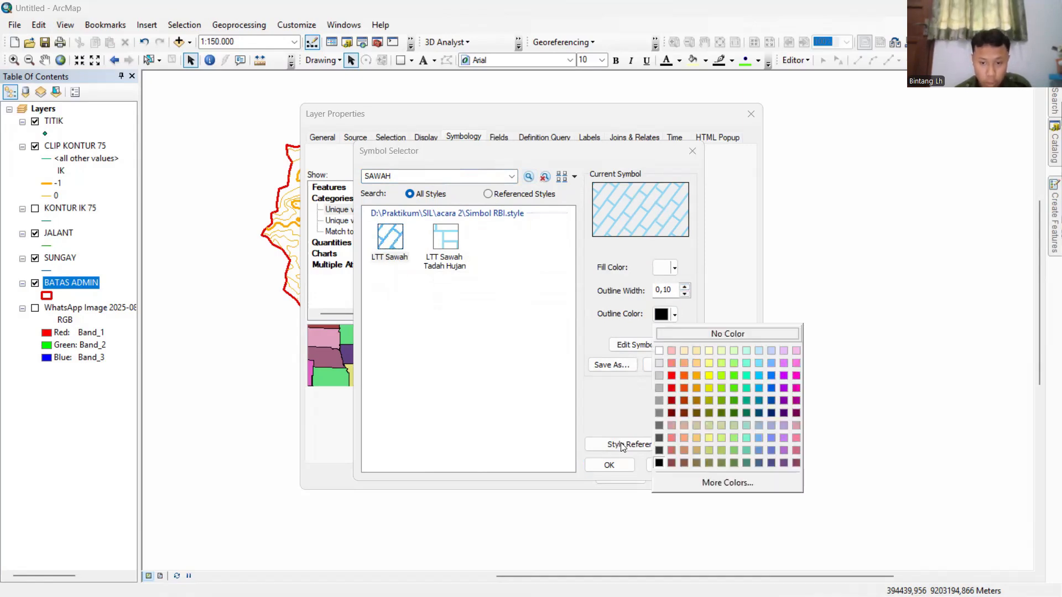
left_click(728, 334)
key("Return")
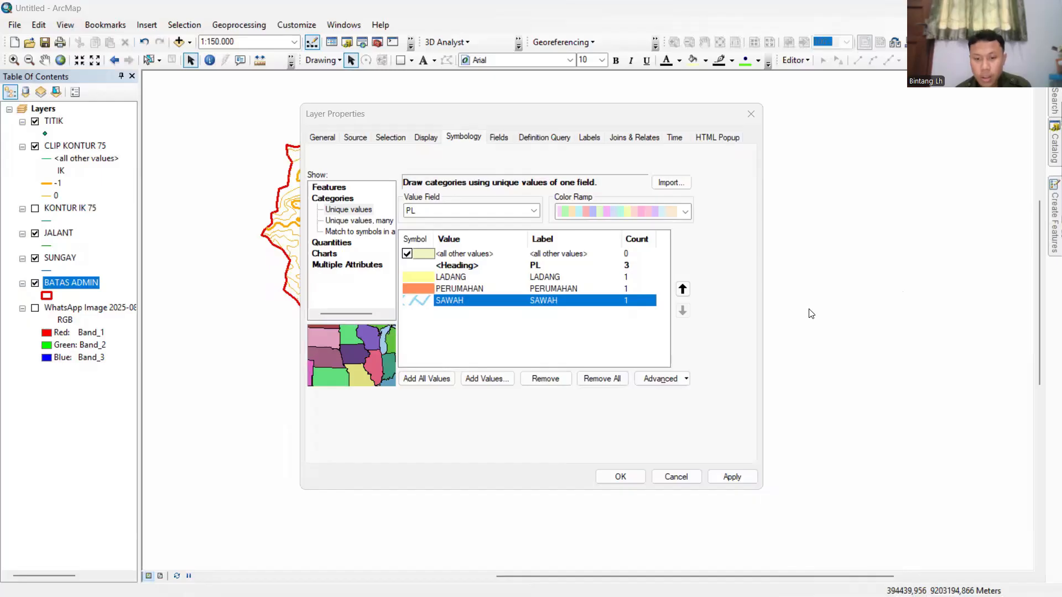
left_click(733, 476)
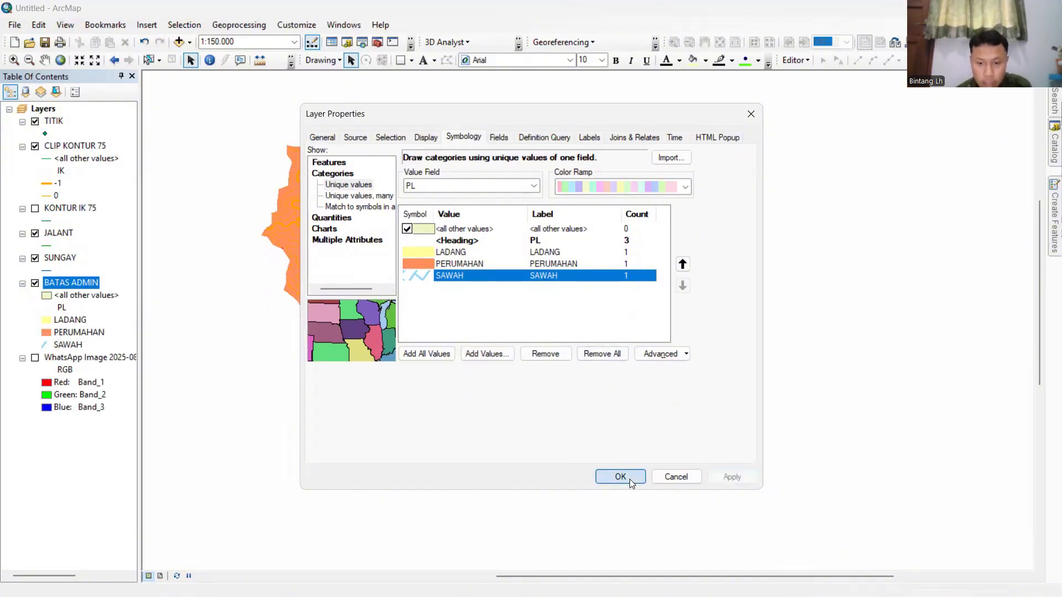
left_click(620, 476)
Symbolize the SUNGAY layer by unique values of the KETERANGAN field and add all its values.
left_click(60, 258, "ctrl")
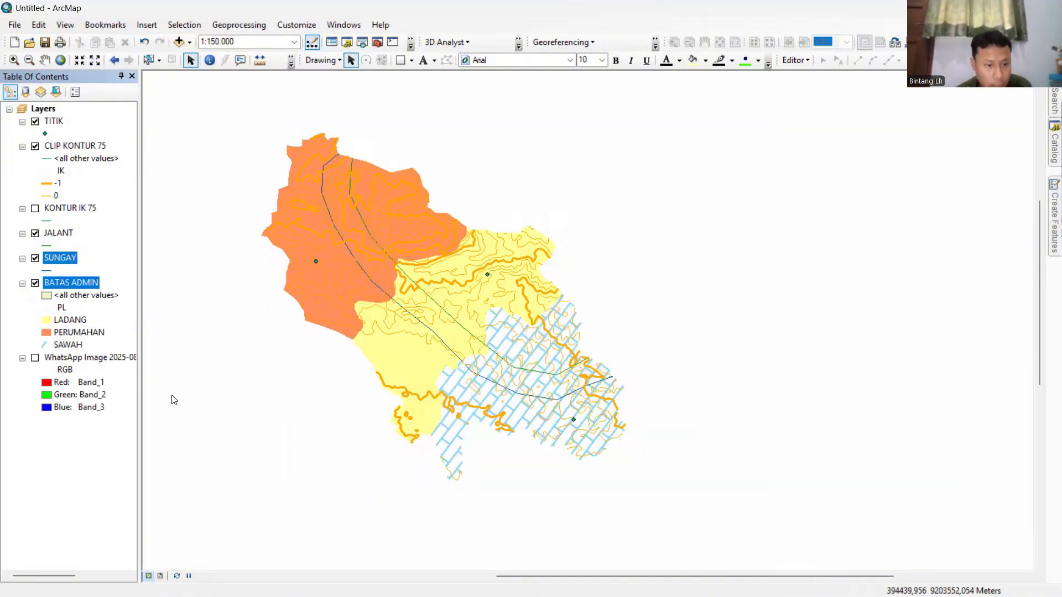
right_click(68, 261)
left_click(181, 548)
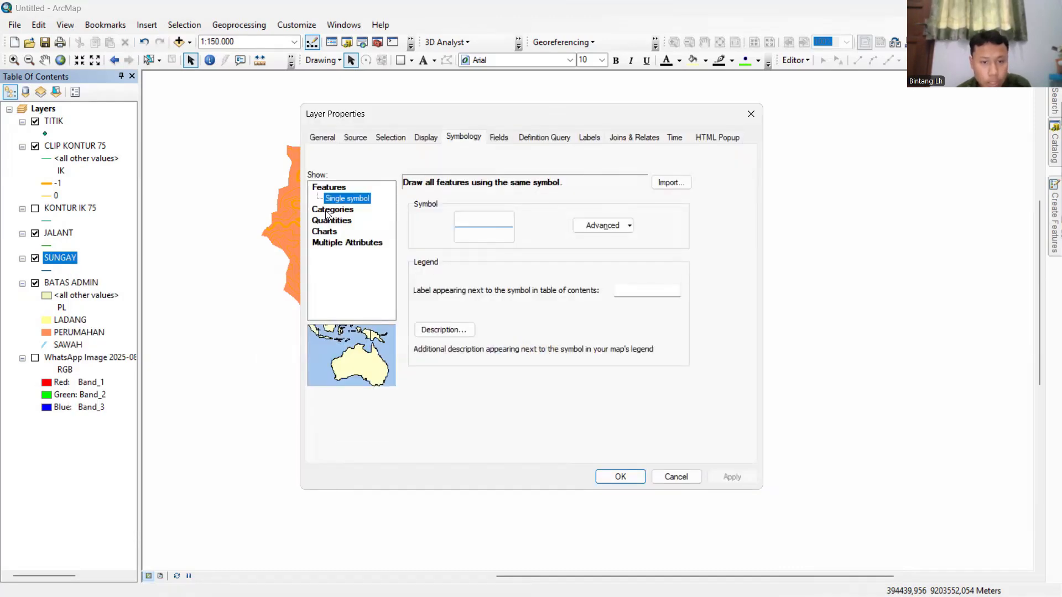
left_click(330, 210)
left_click(469, 212)
left_click(453, 227)
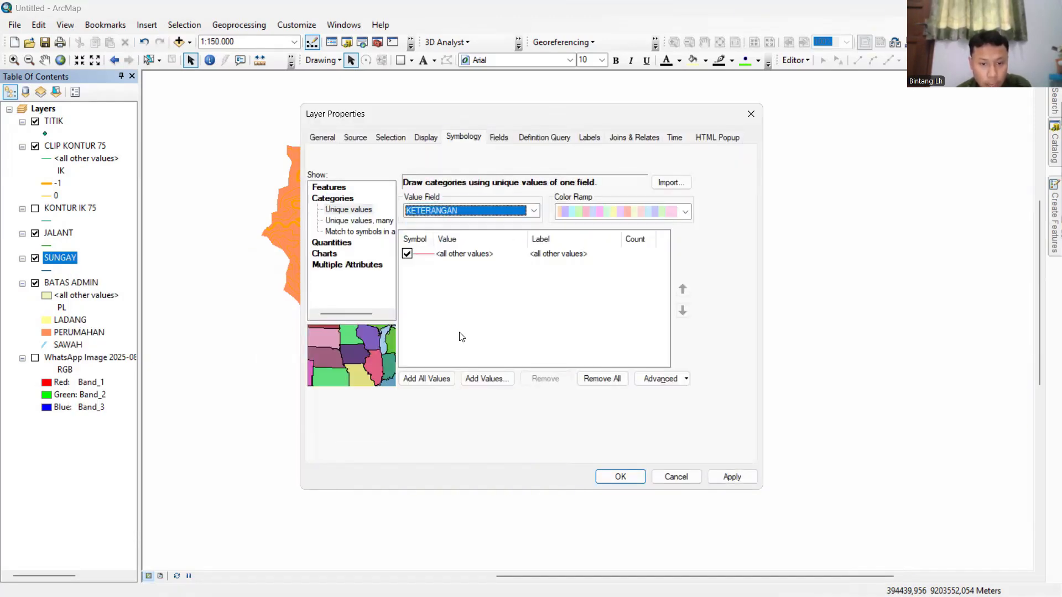
left_click(426, 379)
Assign the Sungai line symbol from Simbol RBI.style to the SUNGAI class with width 1 and confirm the layer's symbology.
double_click(426, 289)
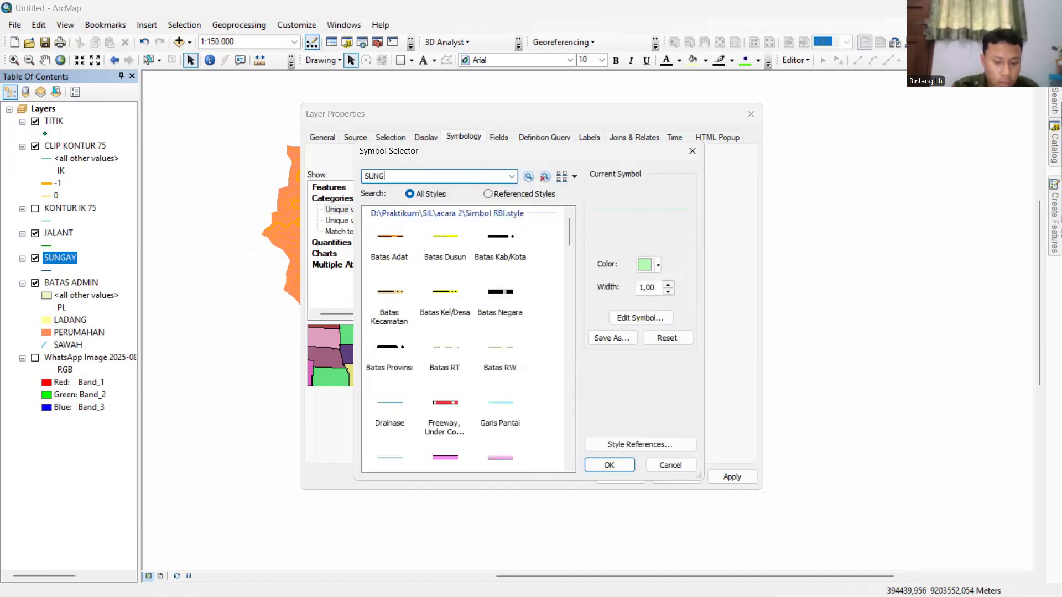
type("SUNGAI")
left_click(529, 177)
left_click(412, 252)
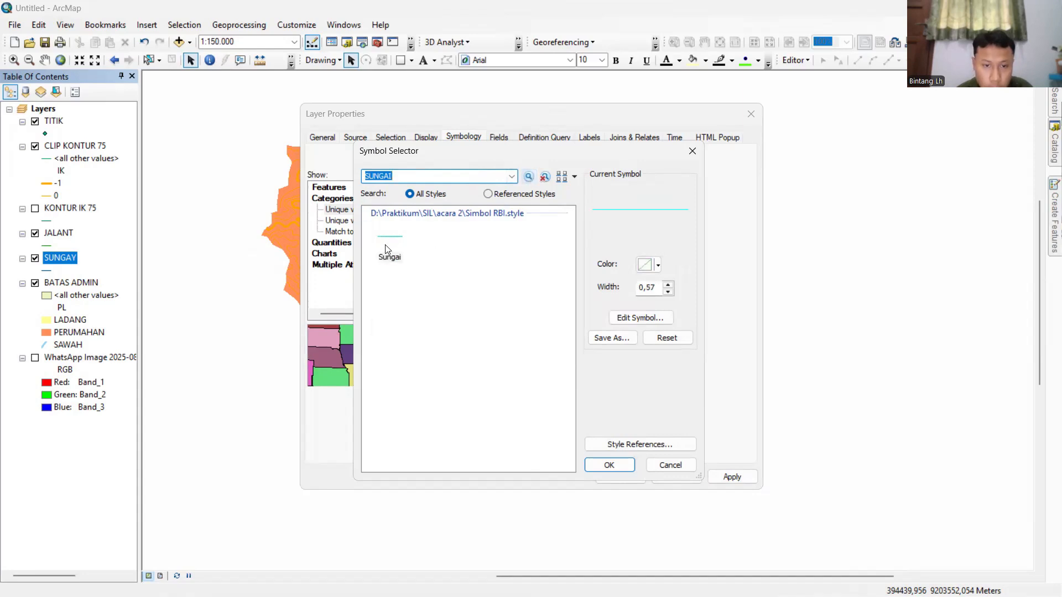
key("Return")
double_click(410, 286)
left_click(668, 285)
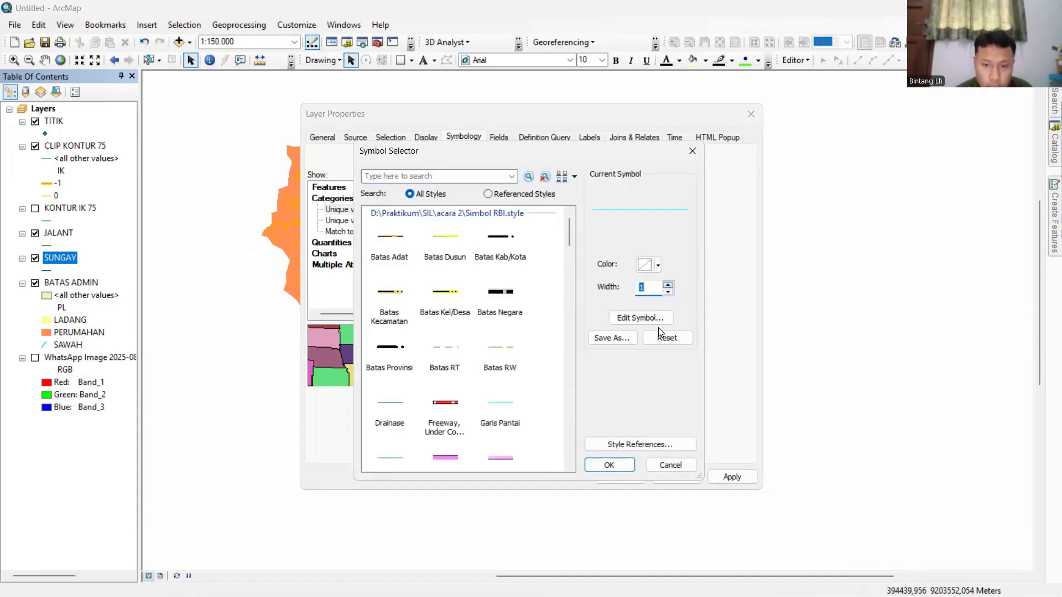
left_click(609, 465)
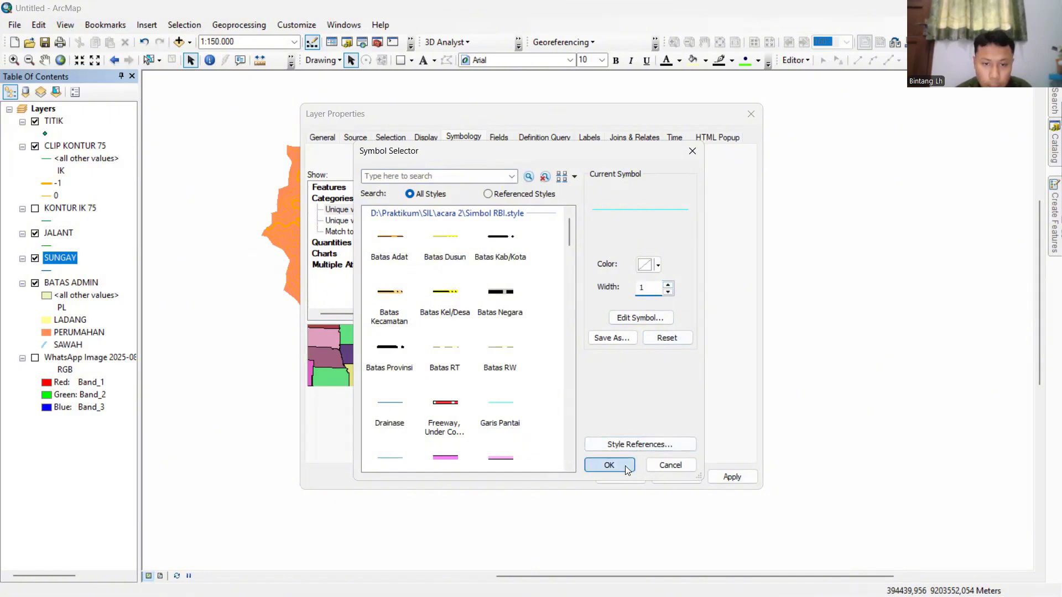
left_click(620, 476)
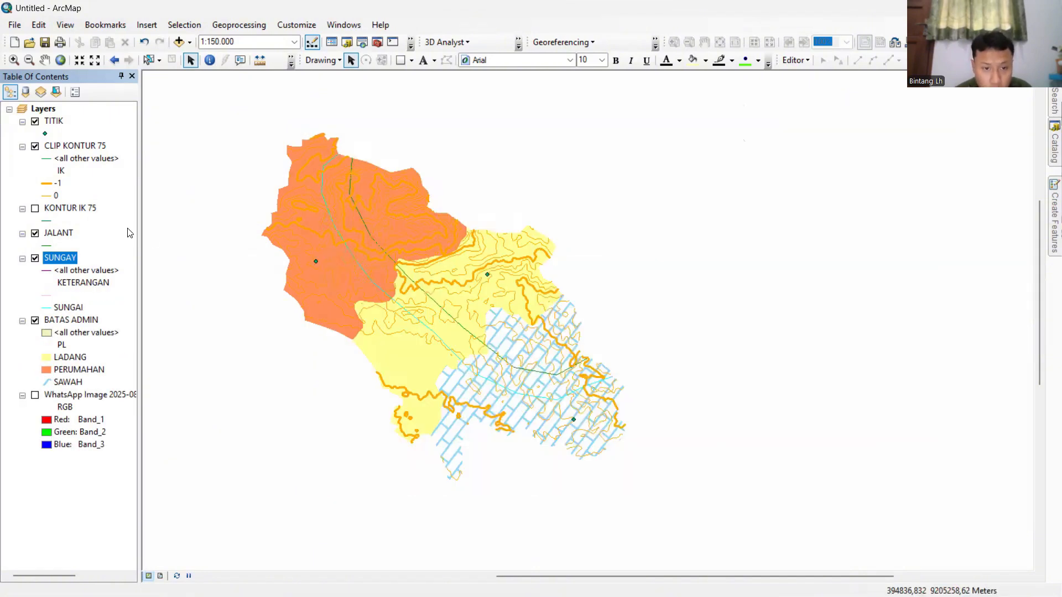
Set the line width of the SUNGAY layer's SUNGAI class to 2 and confirm the layer properties.
right_click(54, 233)
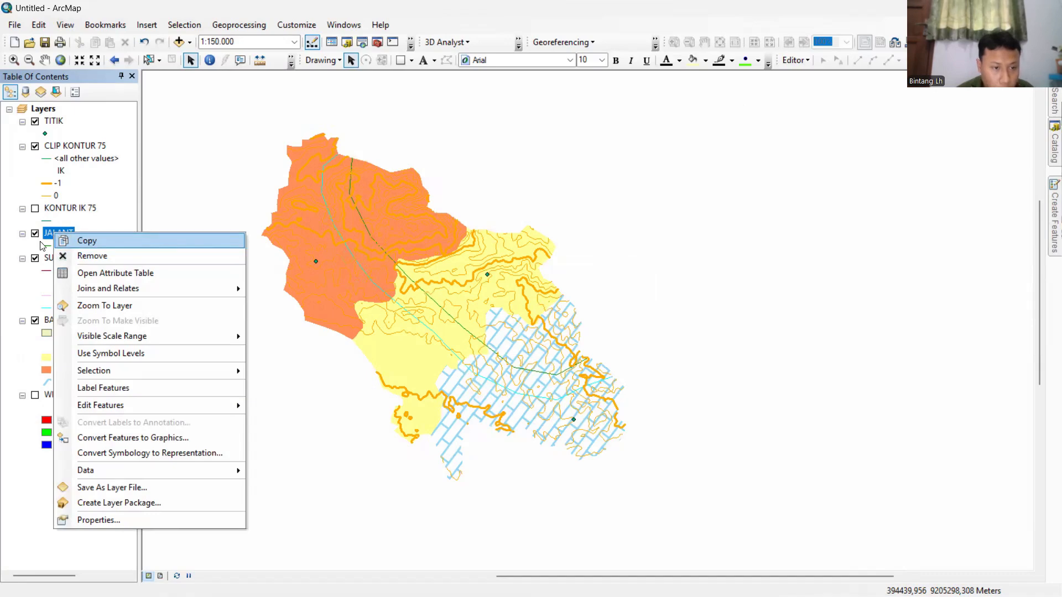
left_click(44, 260)
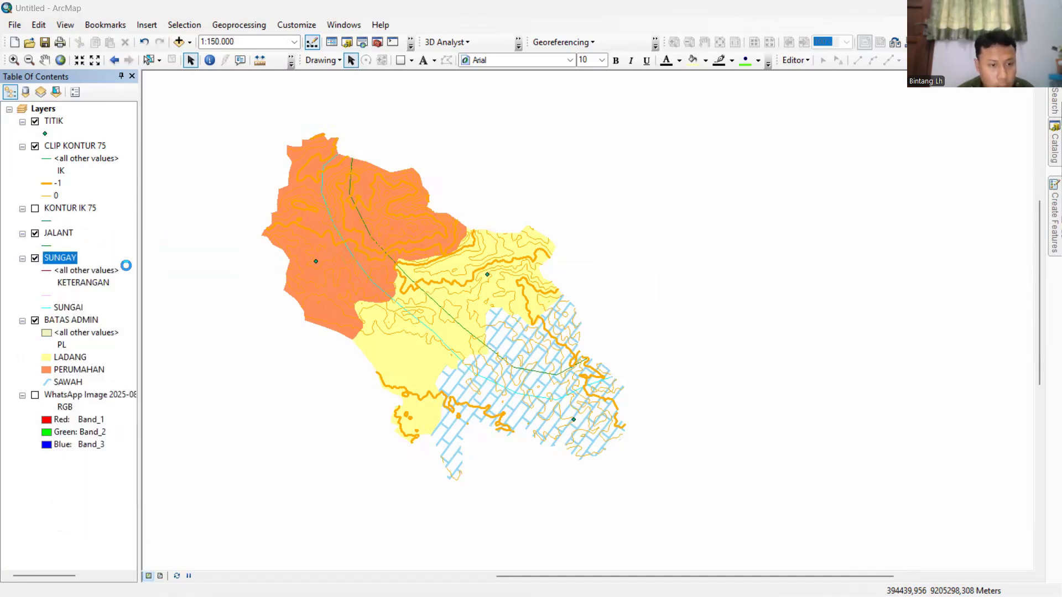
double_click(60, 258)
double_click(433, 289)
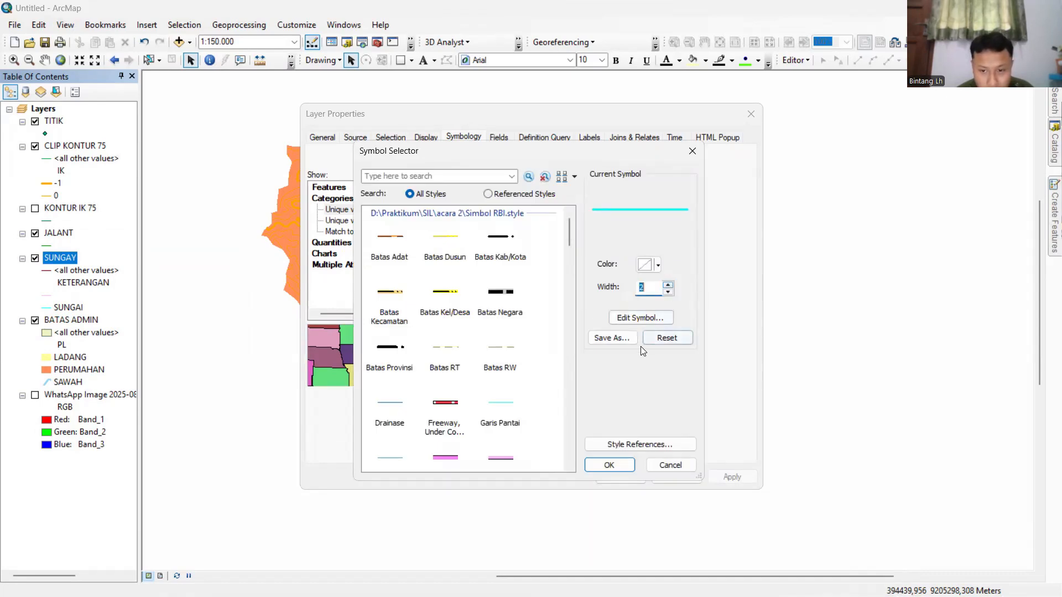
left_click(613, 466)
left_click(620, 477)
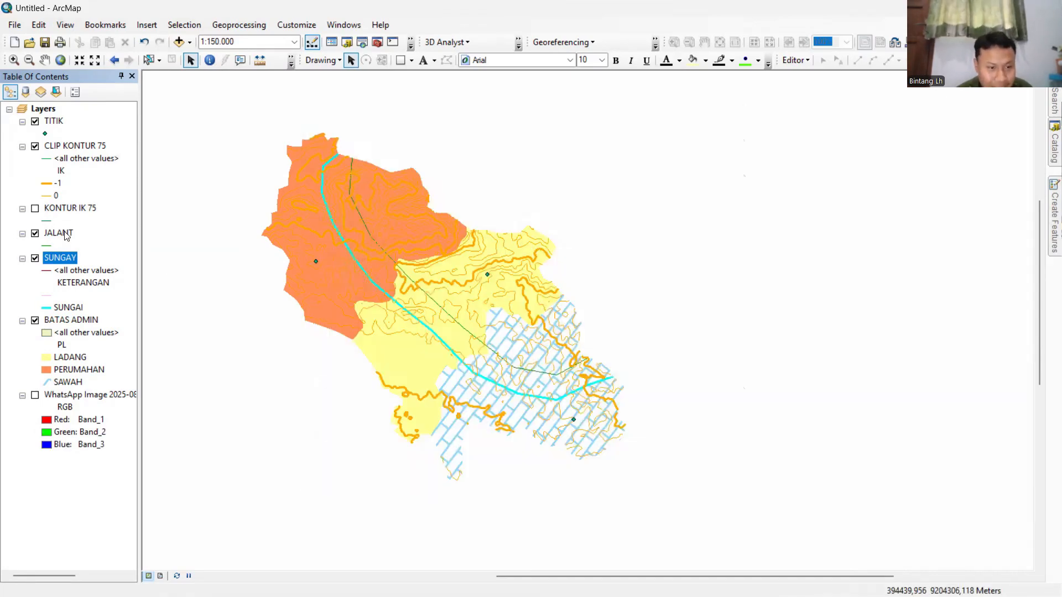
Symbolize the JALANT layer by unique values of the KETERANGAN field and add all its values.
right_click(65, 236)
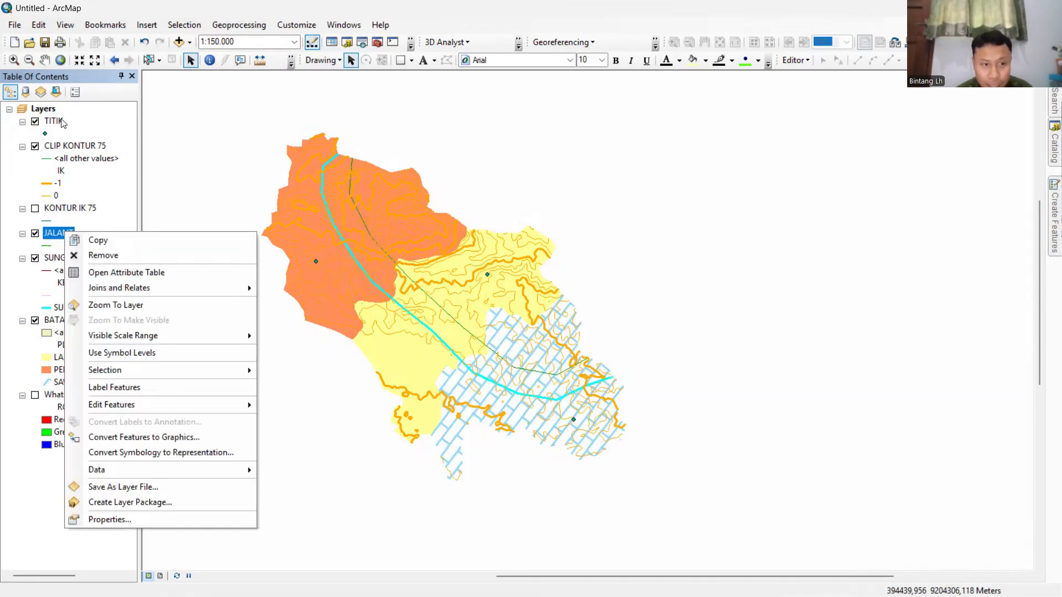
left_click(173, 518)
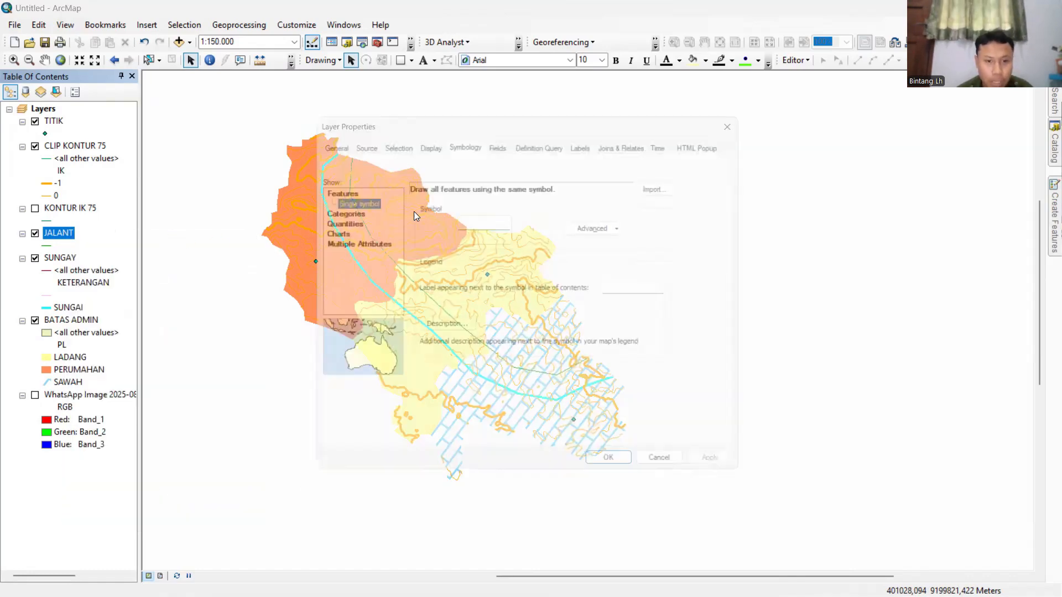
left_click(334, 210)
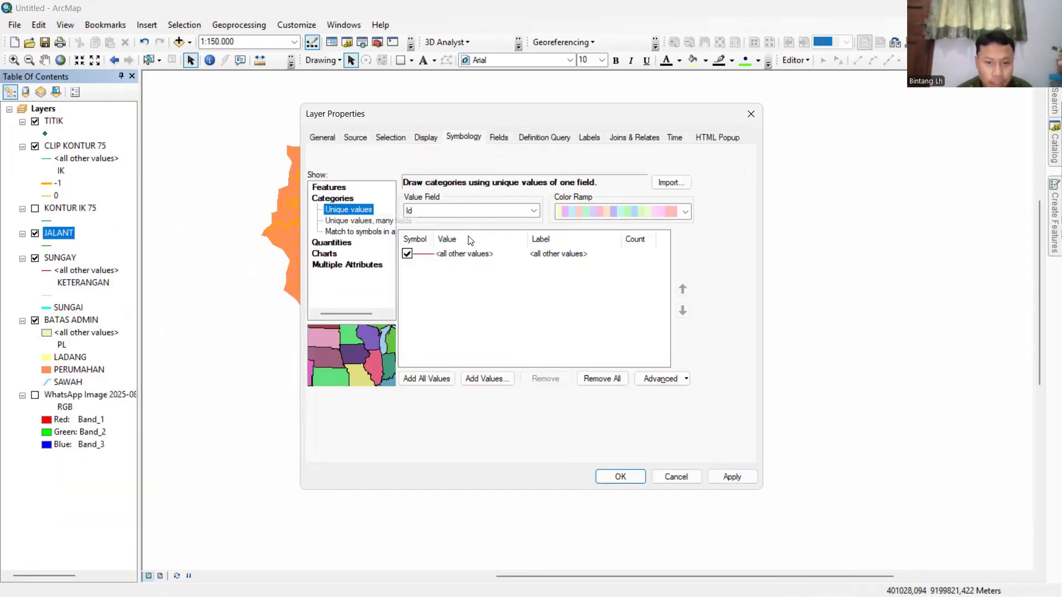
left_click(467, 211)
left_click(461, 237)
left_click(426, 378)
Assign the Jalan Arteri line symbol from Simbol RBI.style to the JALAN ARTERI class with width 3 and apply the layer's symbology.
double_click(429, 280)
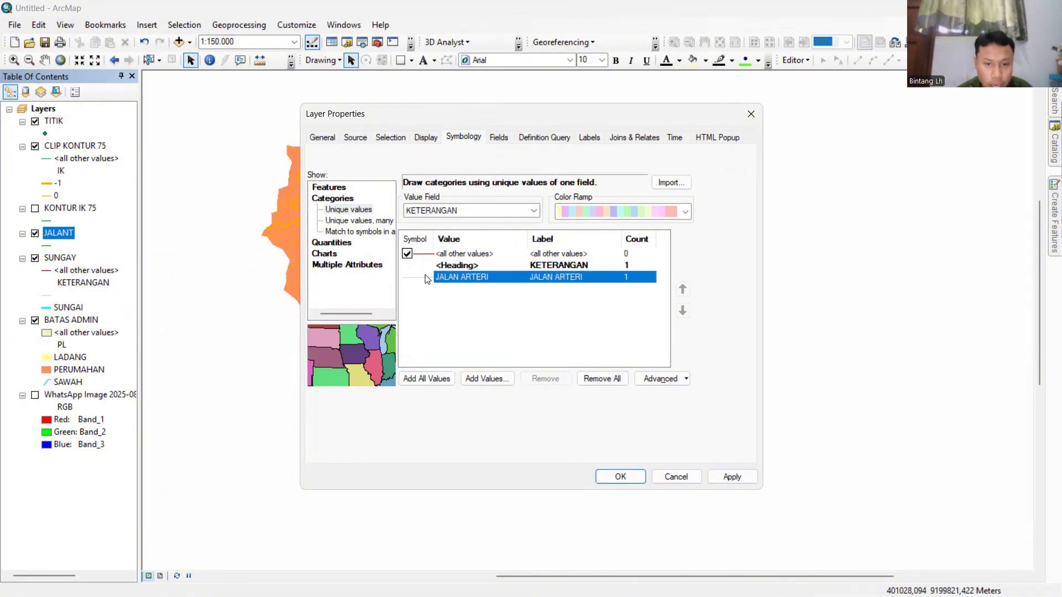
type("ARTERI")
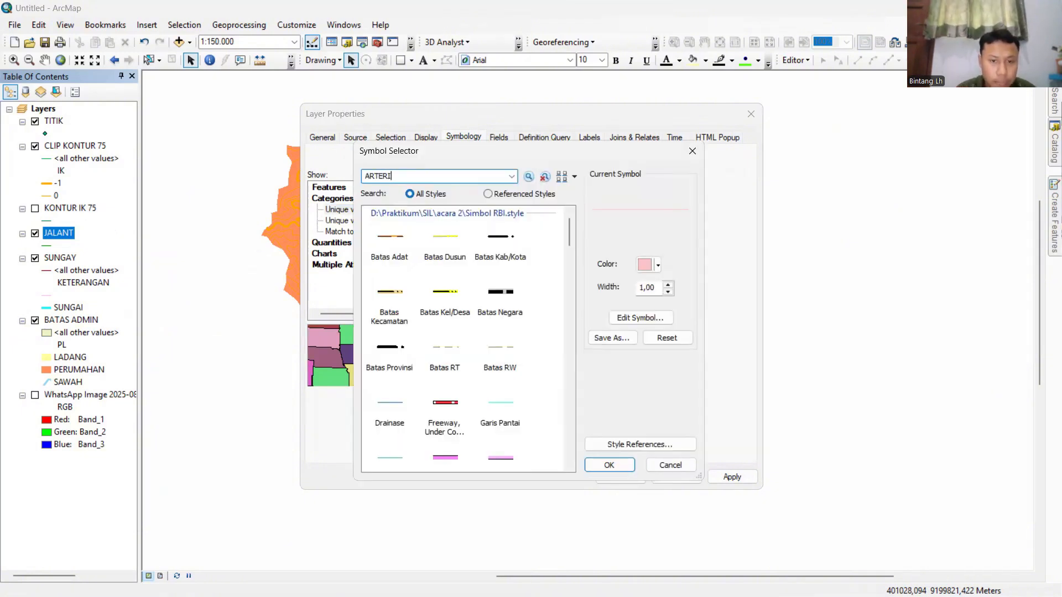
left_click(528, 176)
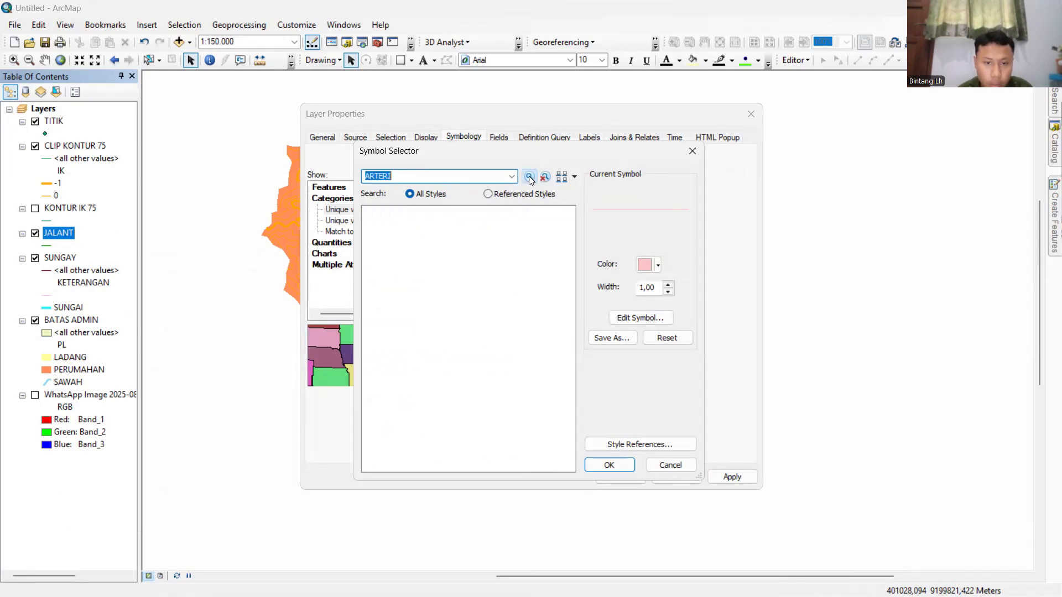
left_click(388, 245)
left_click(668, 292)
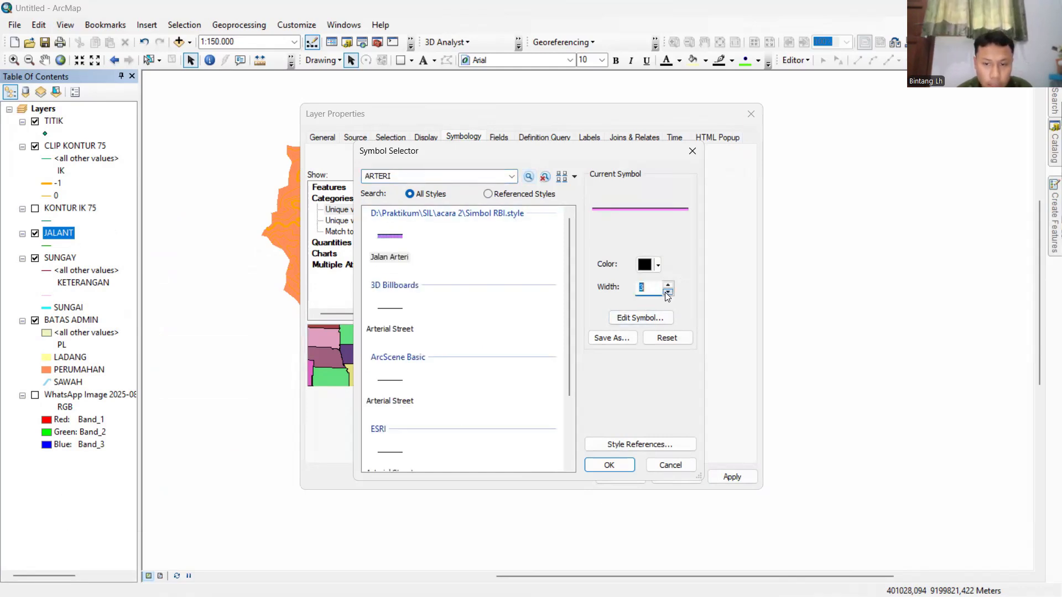
left_click(609, 465)
left_click(730, 476)
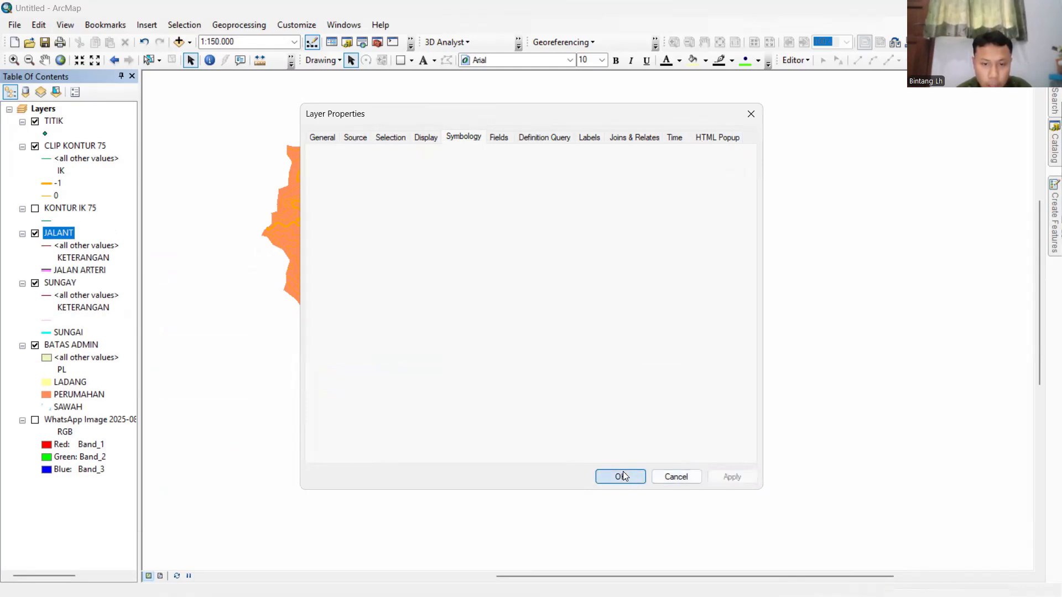
Symbolize the TITIK layer by unique values of the KETERANGAN field and add all its values.
double_click(51, 119)
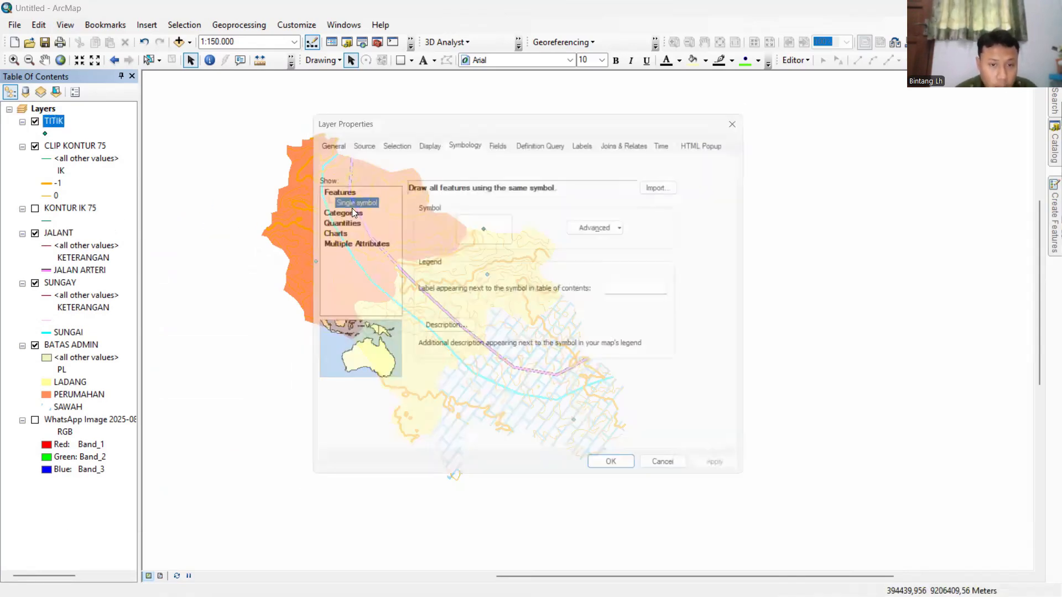
left_click(332, 198)
left_click(473, 210)
left_click(448, 237)
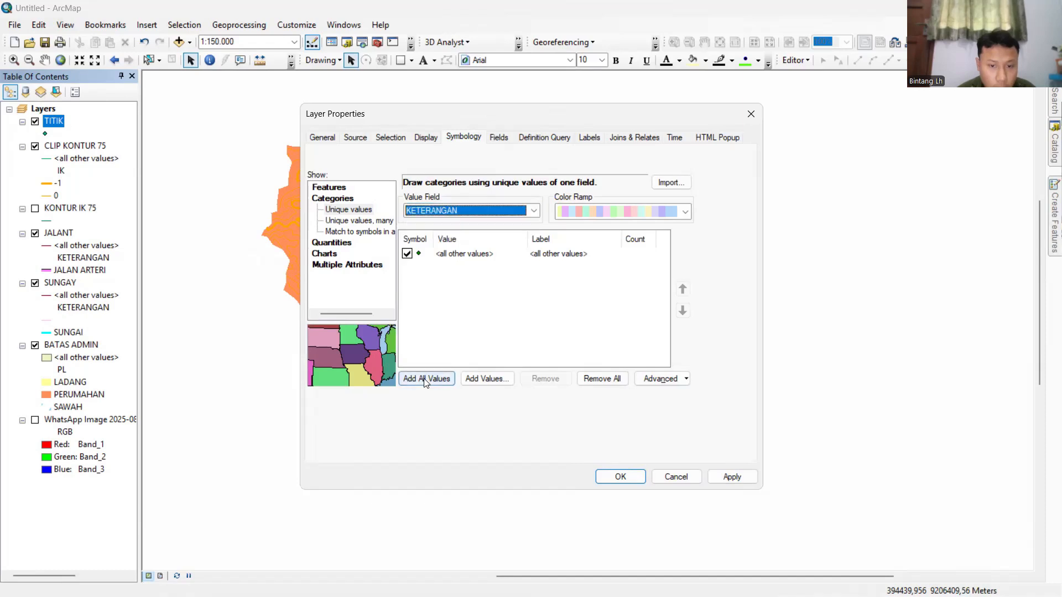
left_click(426, 378)
Open the GEREJA class's symbol for editing and search all styles for GEREJA.
double_click(431, 281)
type("GEREJ")
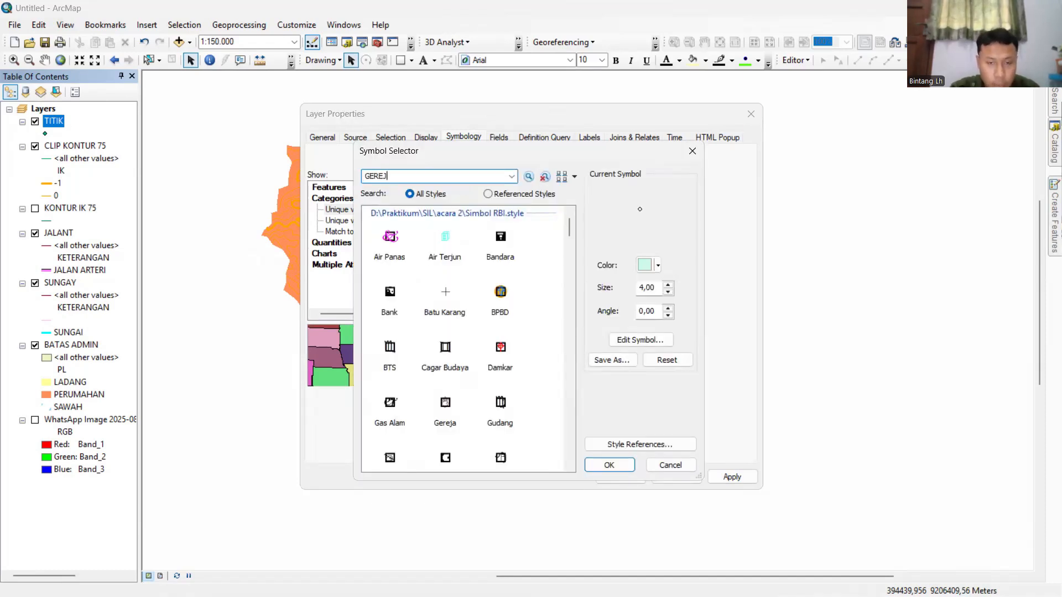
type("A")
left_click(528, 177)
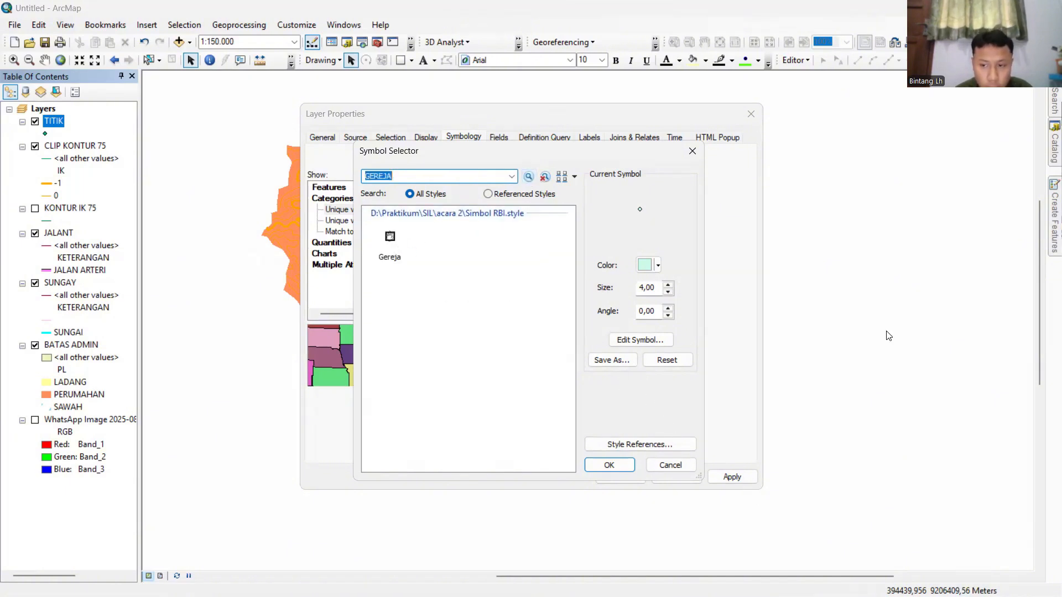
Make the GEREJA symbol a character marker using the Geosiana Default font.
left_click(640, 340)
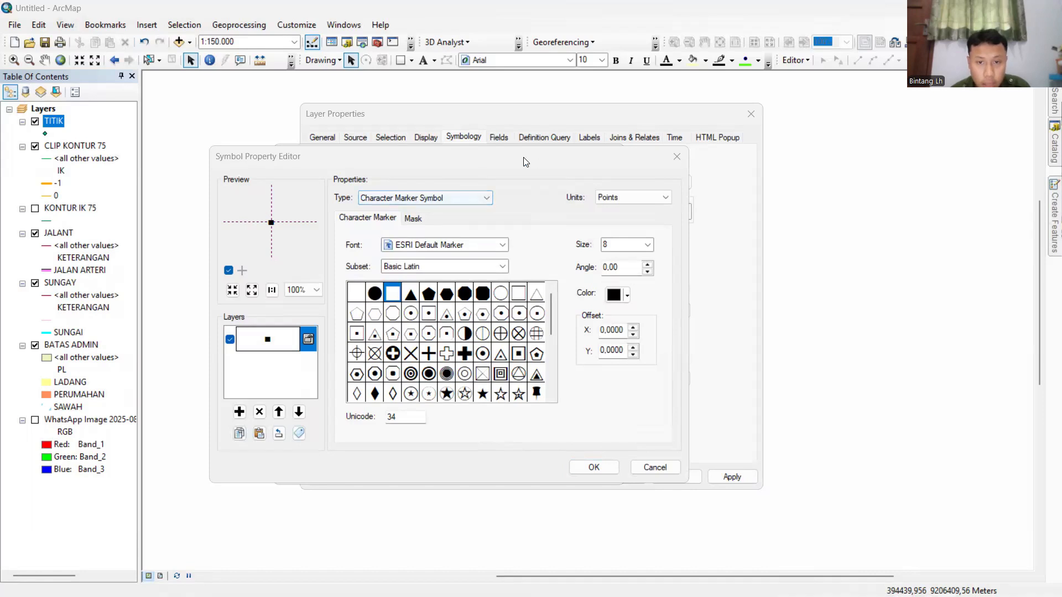
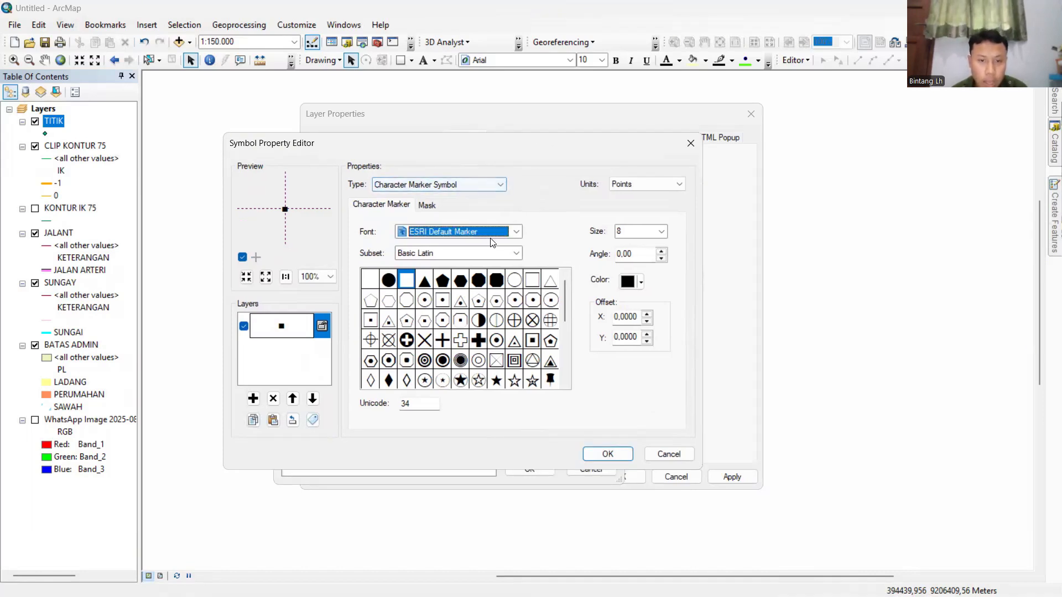
left_click(489, 235)
type("geos")
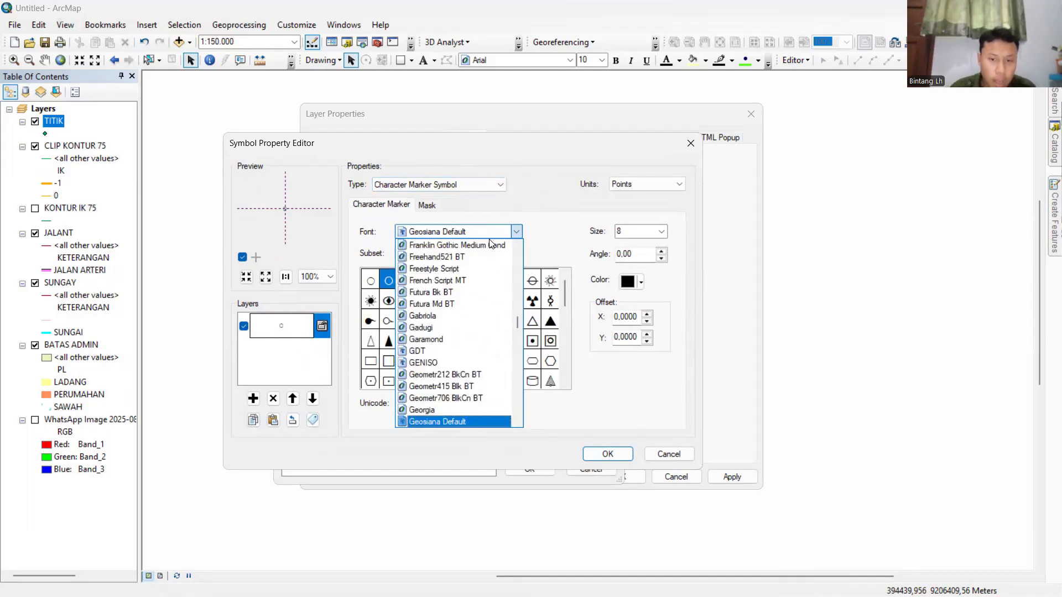
scroll(453, 415, "down", 1)
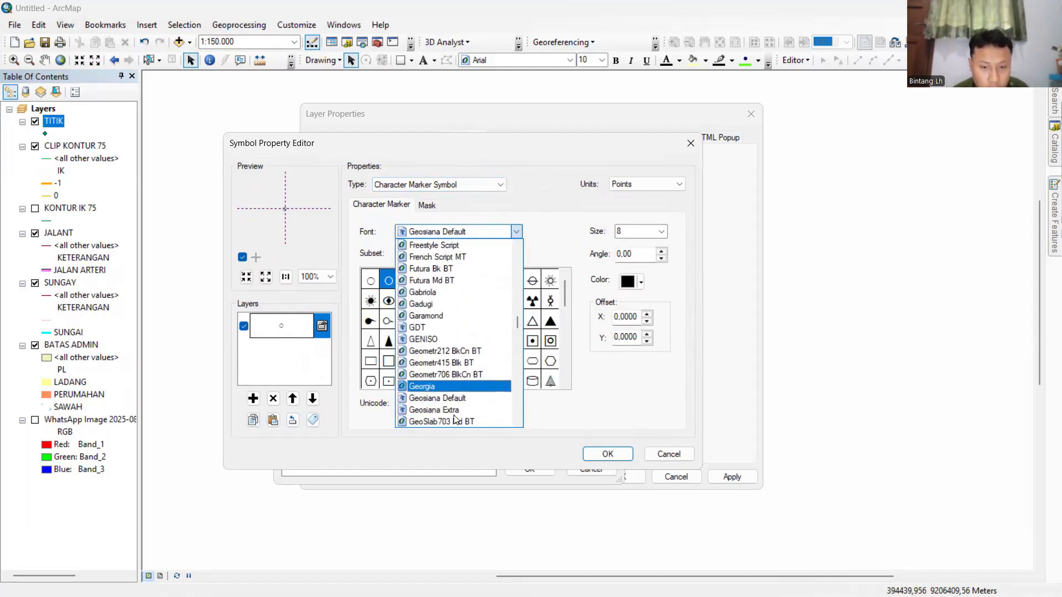
left_click(463, 399)
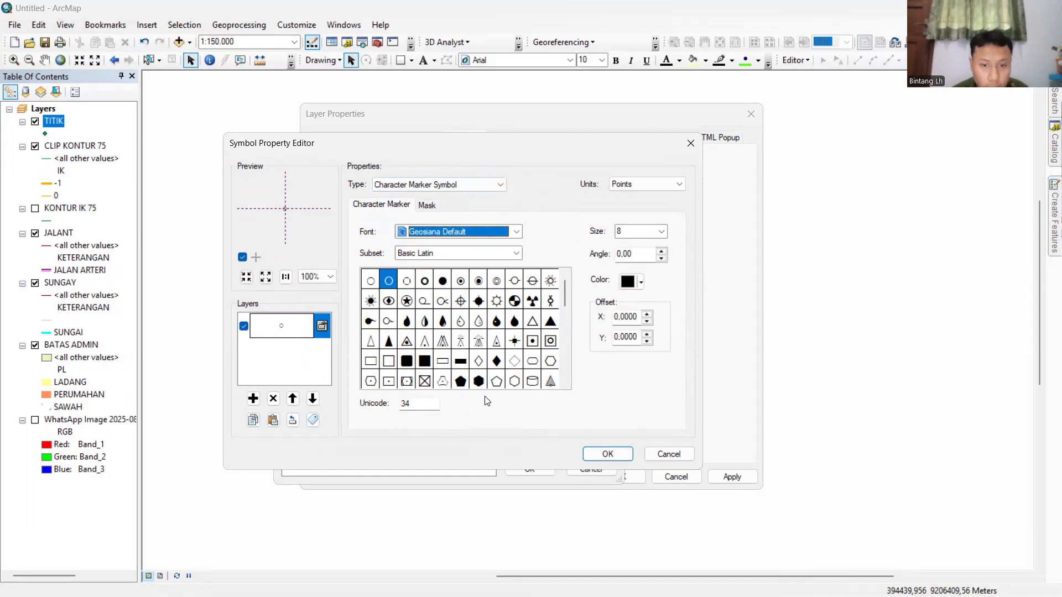
Choose the church glyph with Unicode 226 for the GEREJA class, set its size to 12 and confirm the symbol.
scroll(452, 347, "down", 3)
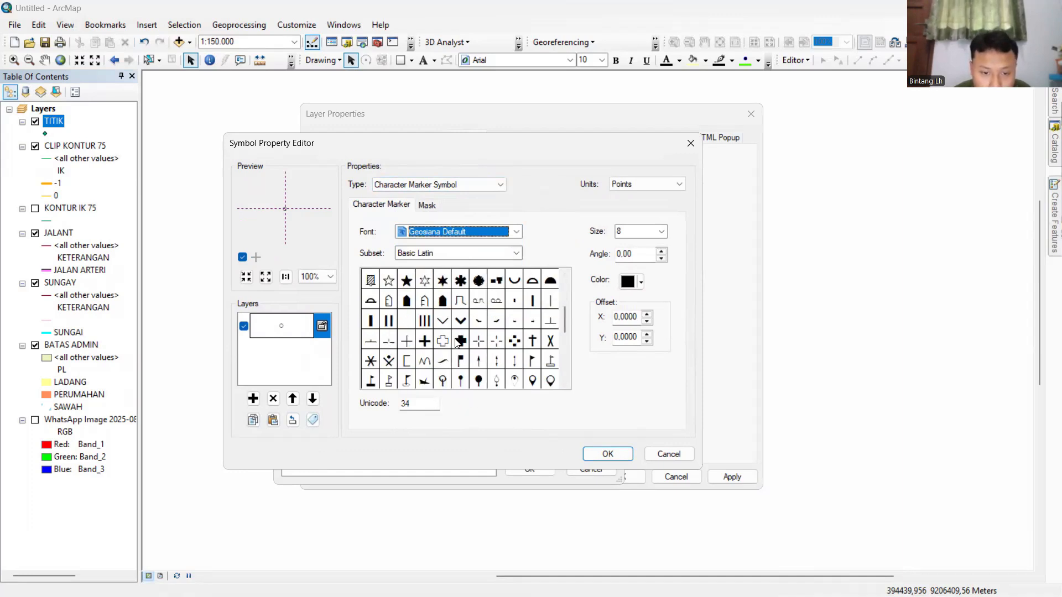
scroll(457, 343, "down", 3)
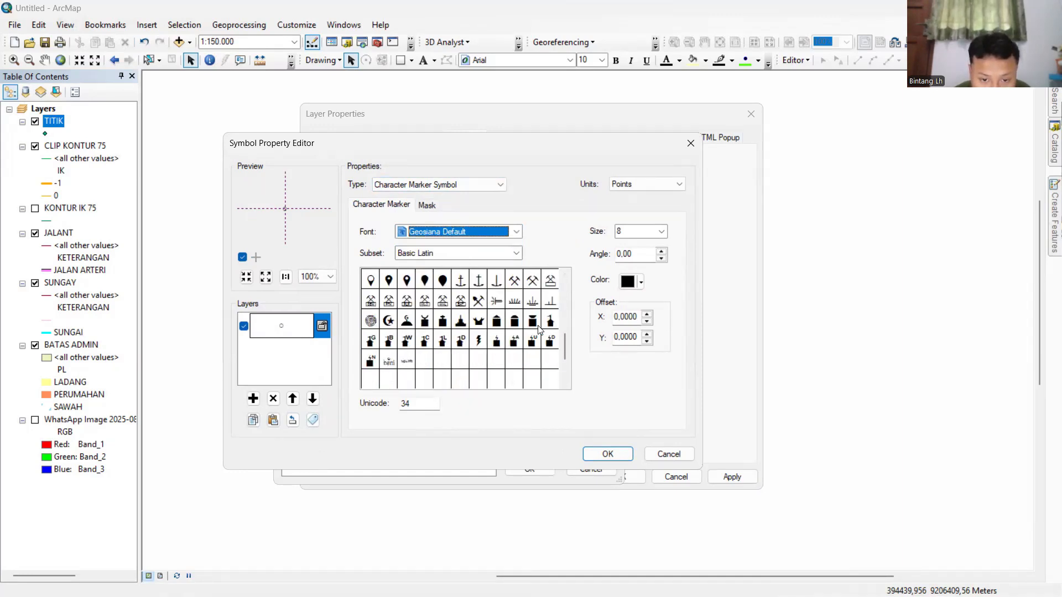
left_click(442, 321)
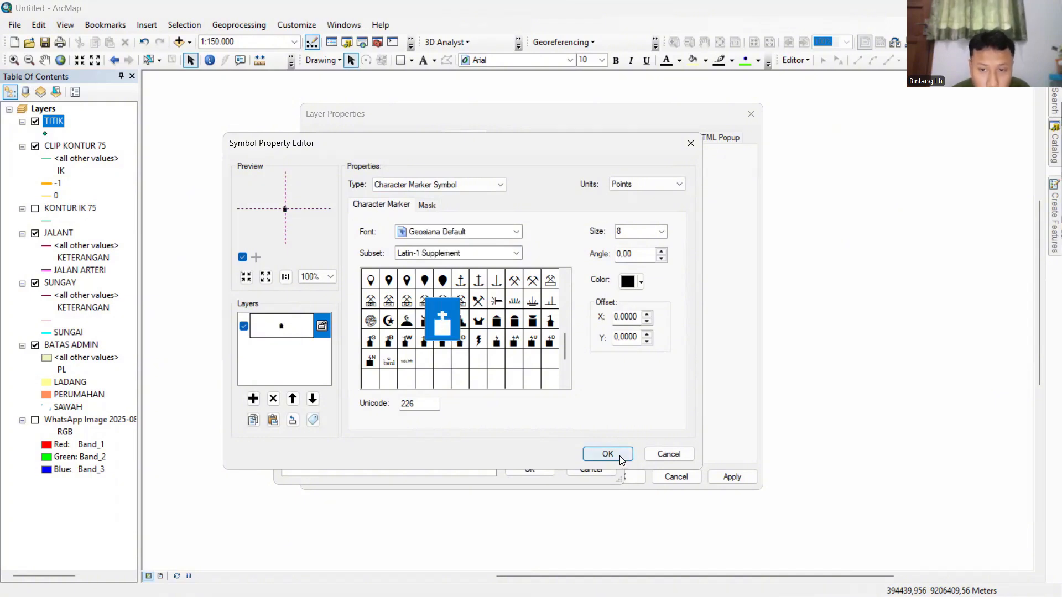
double_click(631, 228)
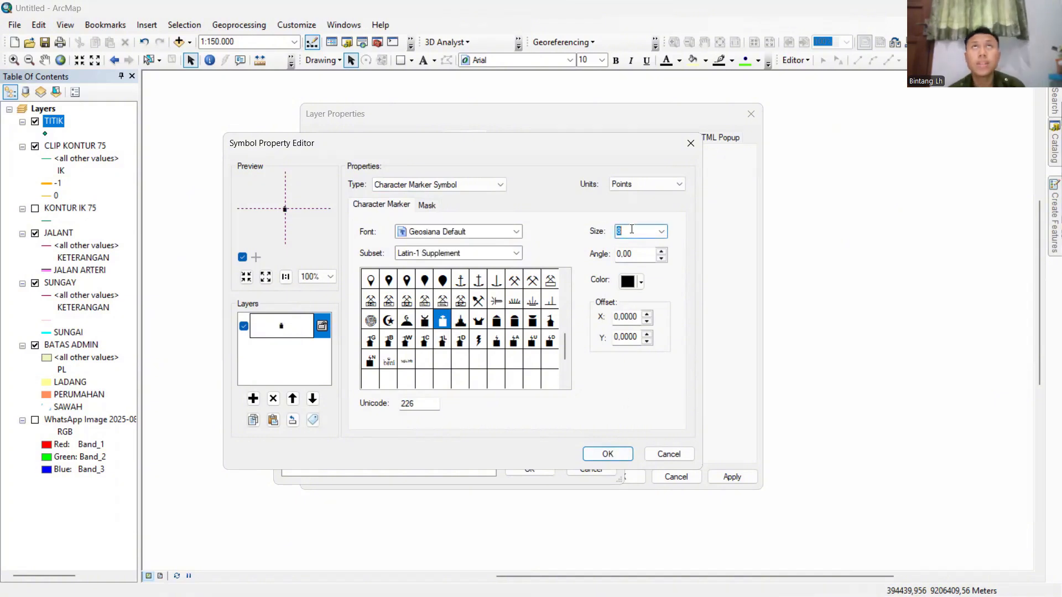
type("12")
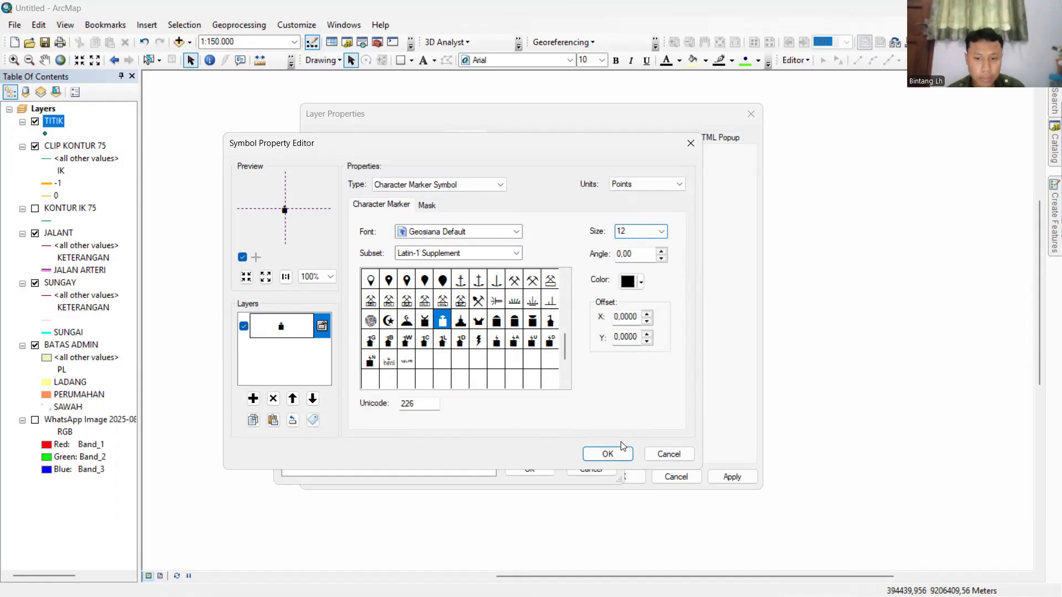
left_click(612, 458)
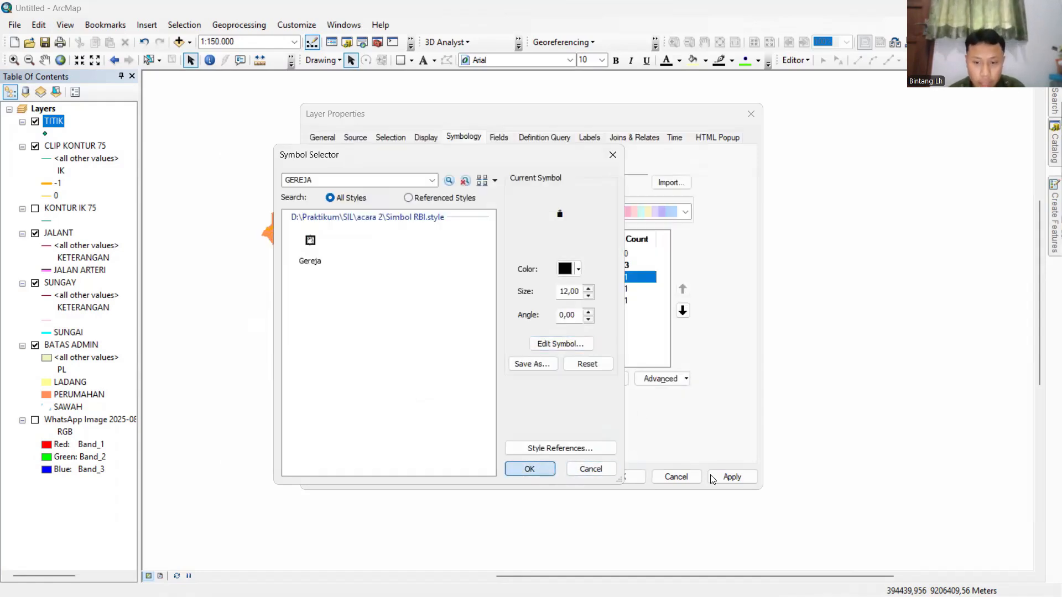
left_click(544, 470)
Make the MASJID class's symbol a character marker using the Geosiana Default font.
left_click(425, 290)
double_click(424, 292)
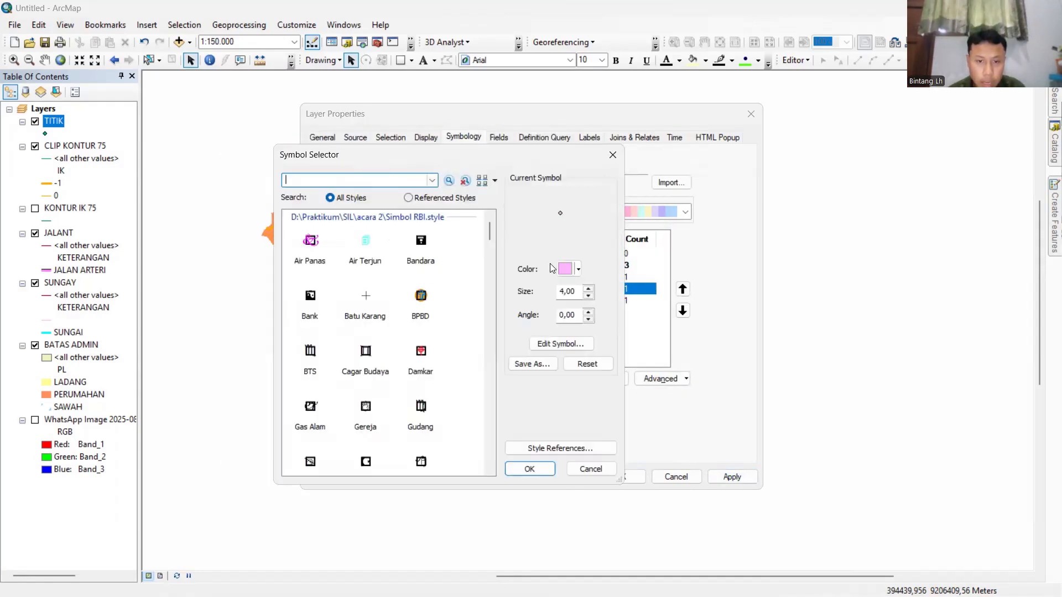
left_click(559, 343)
left_click(443, 198)
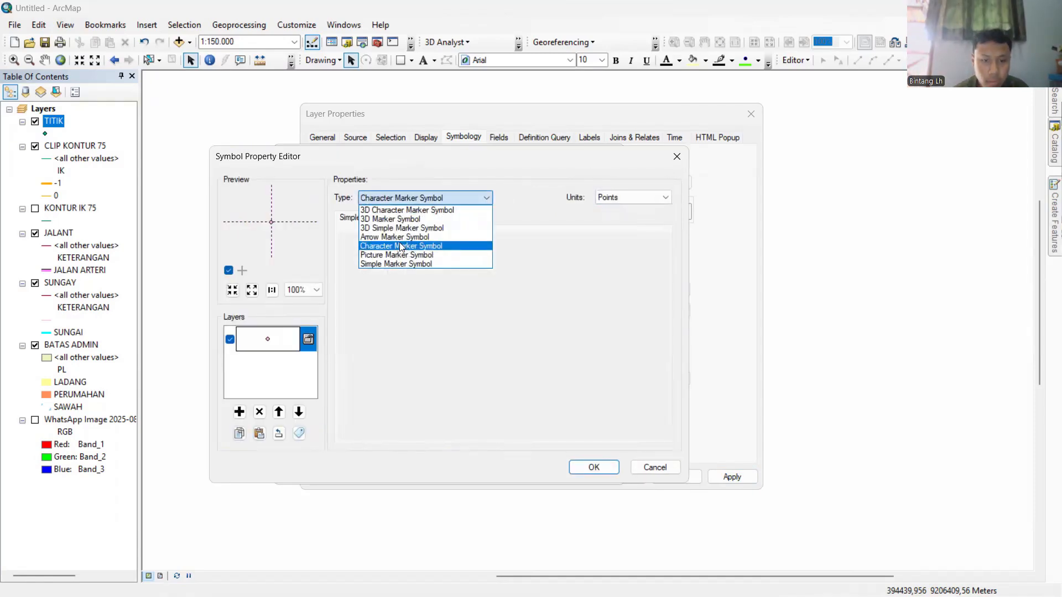
left_click(398, 245)
left_click(435, 245)
type("geos")
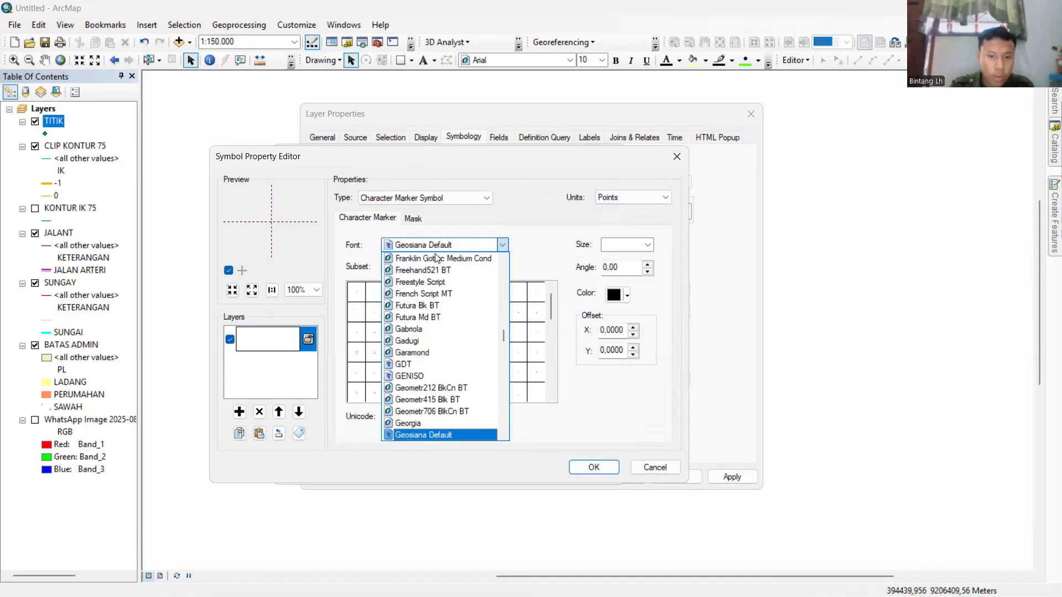
left_click(465, 245)
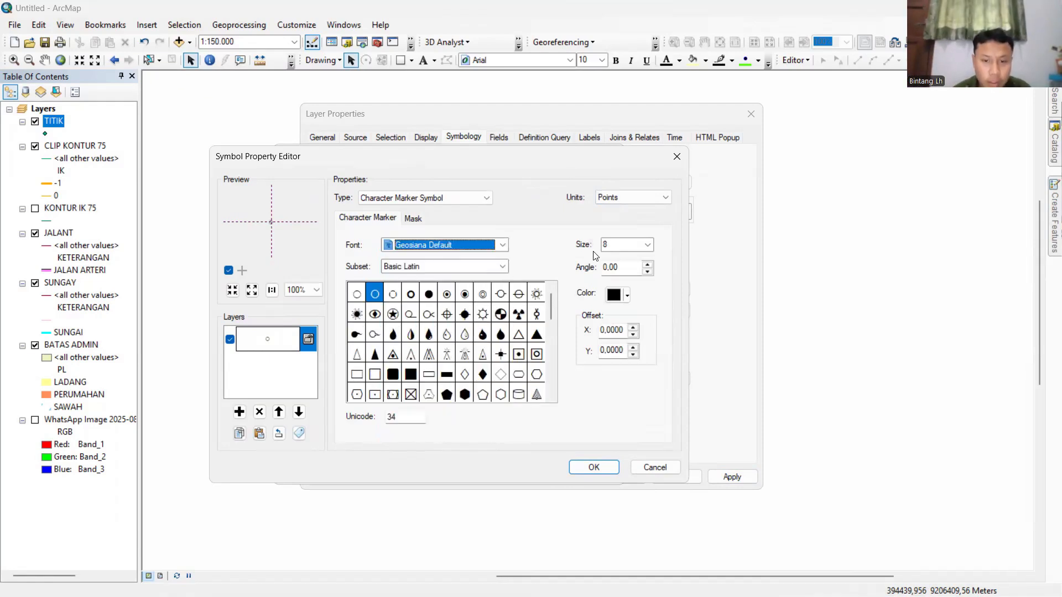
Set the MASJID marker's size to 12, choose the mosque dome glyph with Unicode 224 and confirm the symbol.
double_click(626, 244)
type("12")
scroll(472, 357, "down", 5)
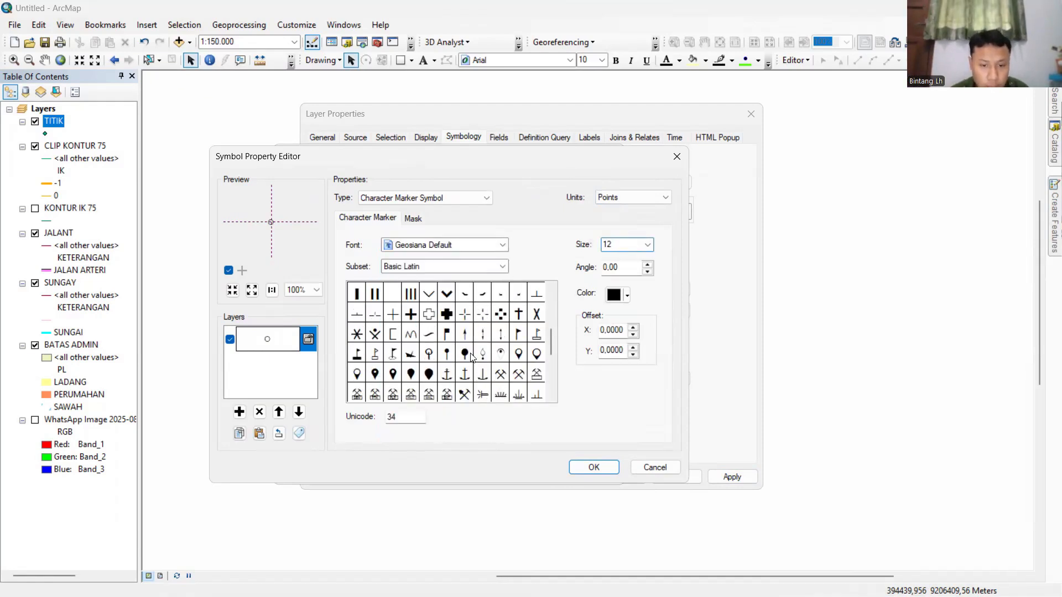
left_click(393, 375)
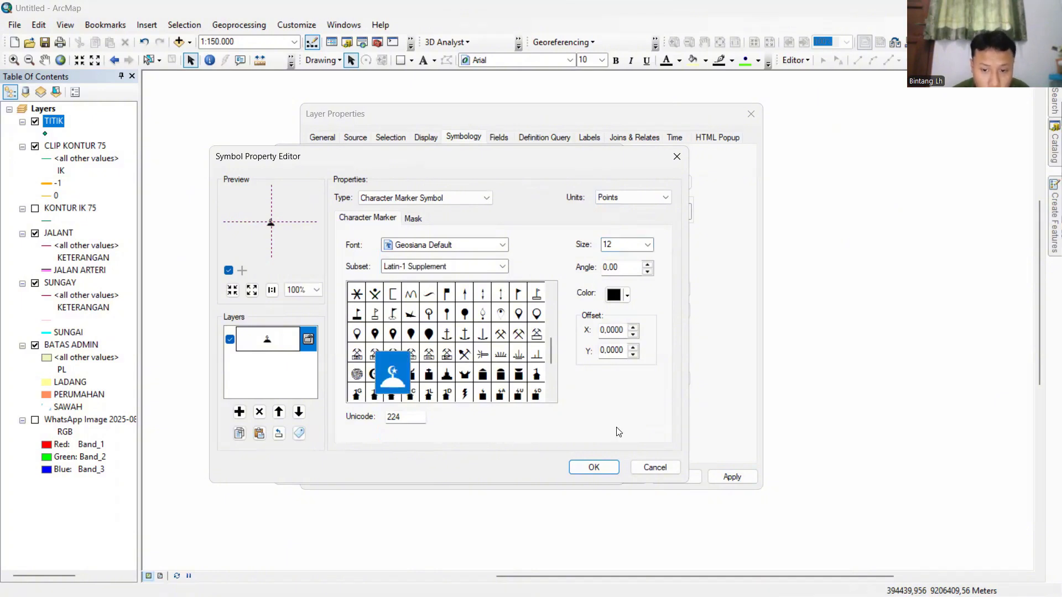
left_click(614, 468)
left_click(529, 469)
Make the PUSKESMAS class's symbol a character marker using the Geosiana Default font.
left_click(415, 300)
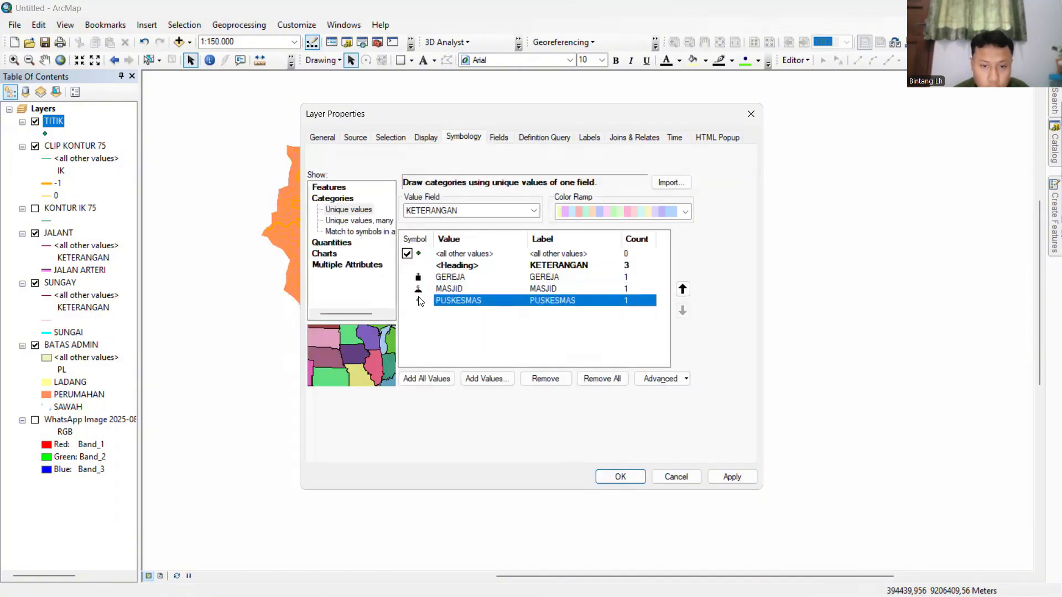
double_click(414, 299)
left_click(561, 343)
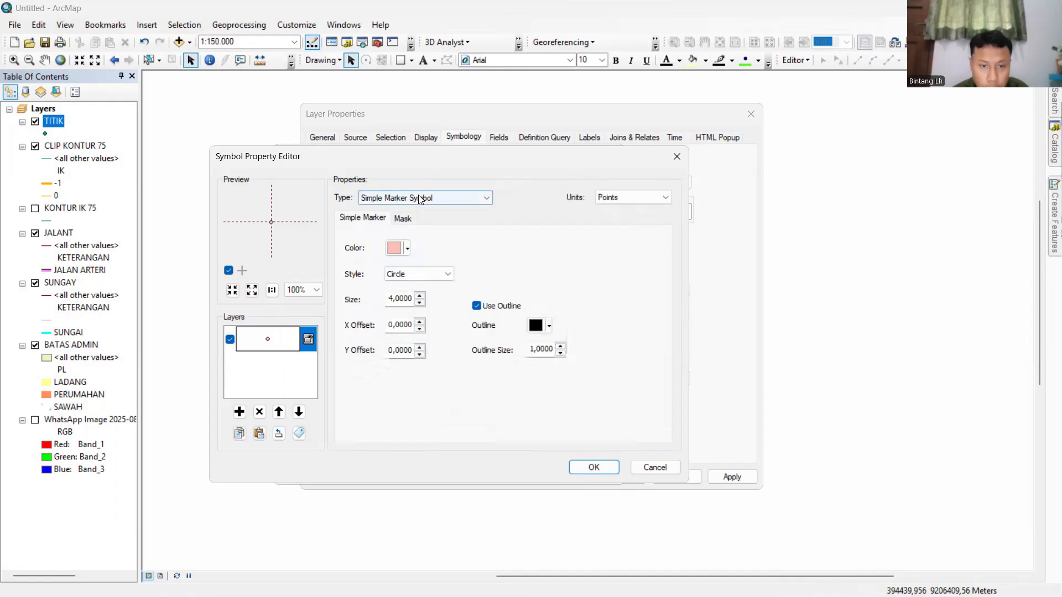
left_click(423, 197)
left_click(430, 250)
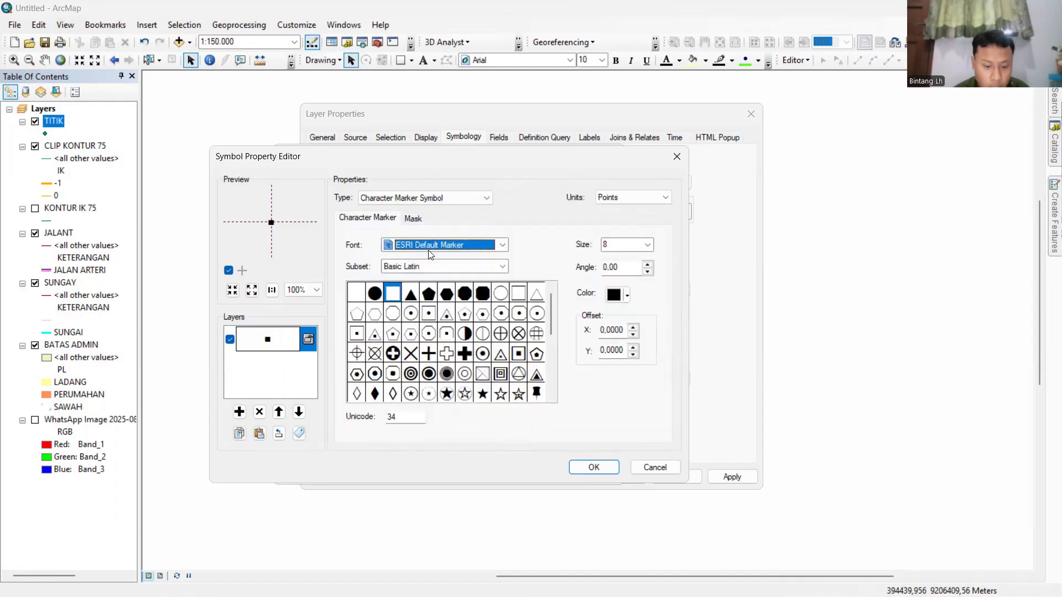
left_click(429, 245)
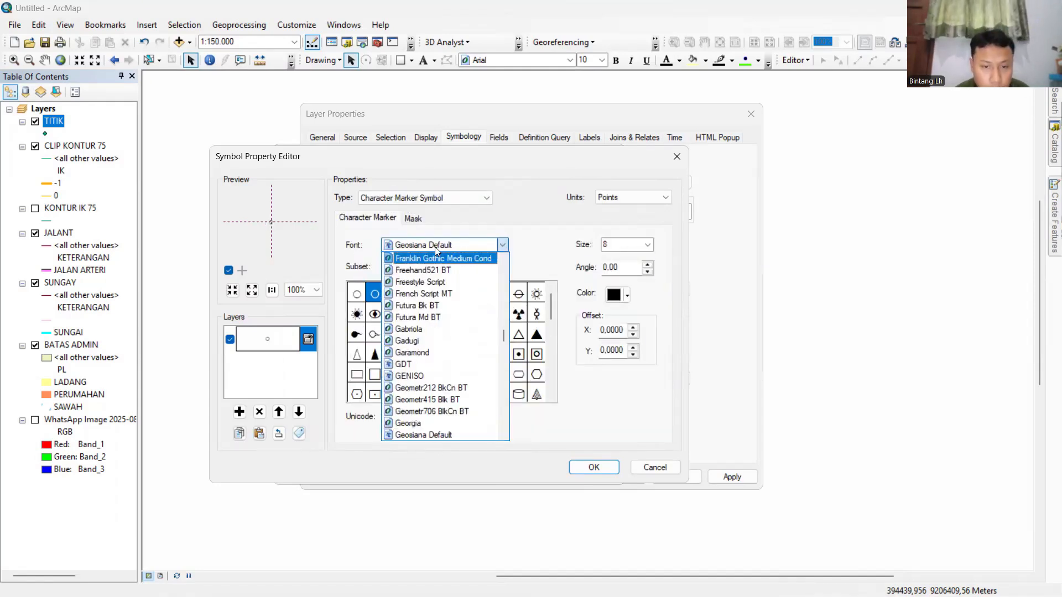
left_click(433, 246)
left_click(434, 265)
left_click(485, 270)
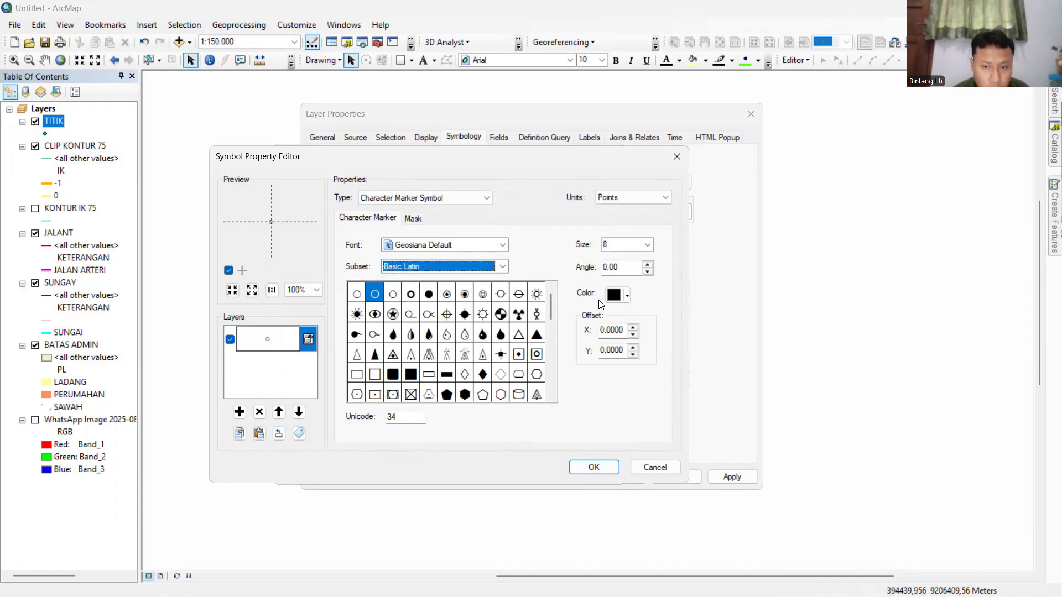
Set the PUSKESMAS marker's size to 12, choose the solid cross glyph with Unicode 171 and apply the TITIK layer's symbology.
left_click(628, 246)
type("12")
scroll(476, 342, "down", 5)
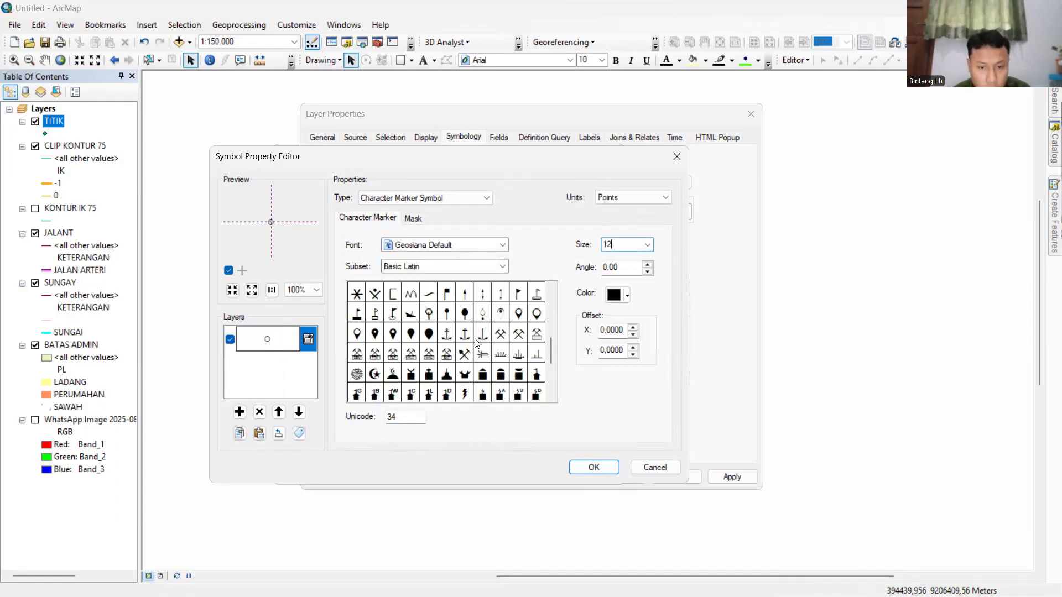
left_click(411, 315)
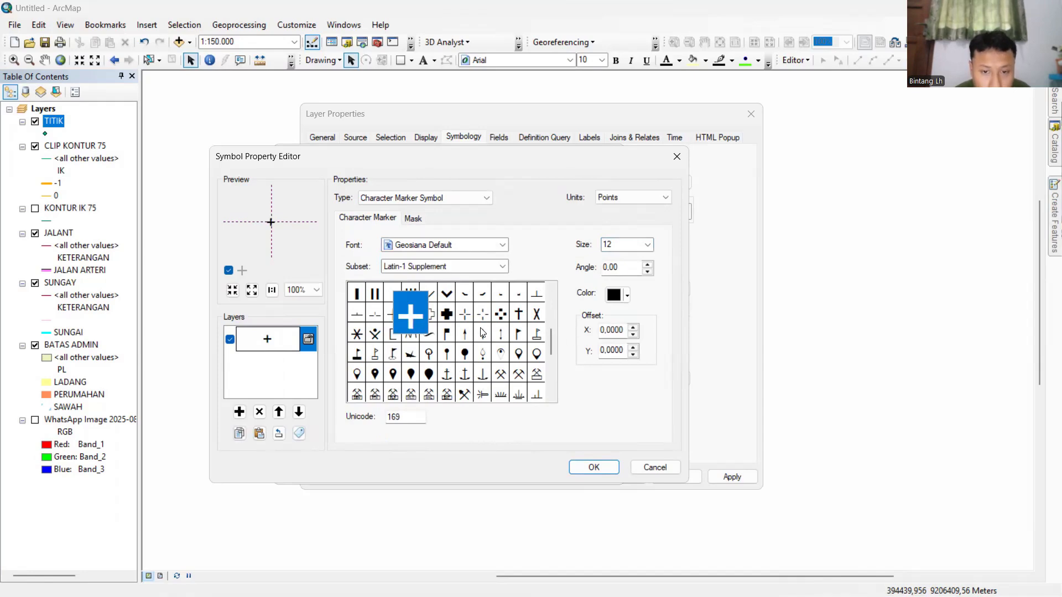
left_click(445, 314)
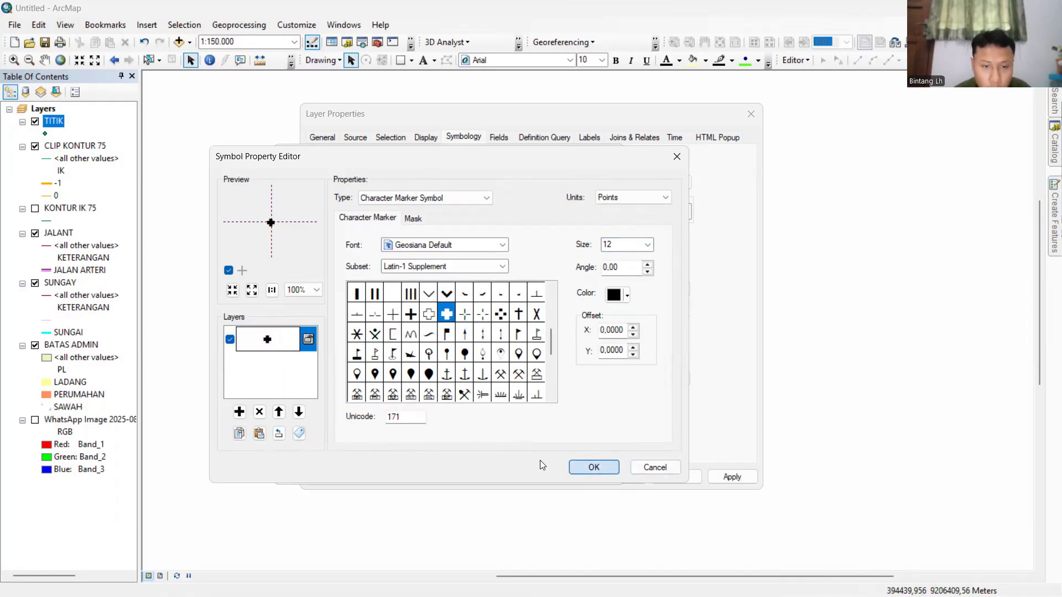
left_click(594, 467)
left_click(719, 476)
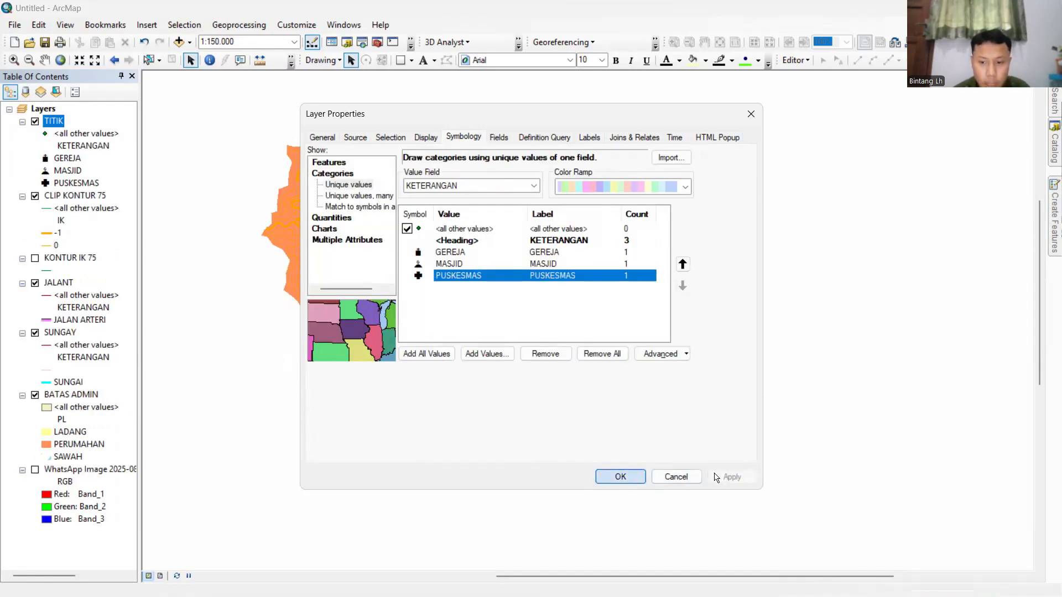
Confirm the TITIK symbology and enable labels on CLIP KONTUR 75, defining classes of features and labeling each class differently.
key("Return")
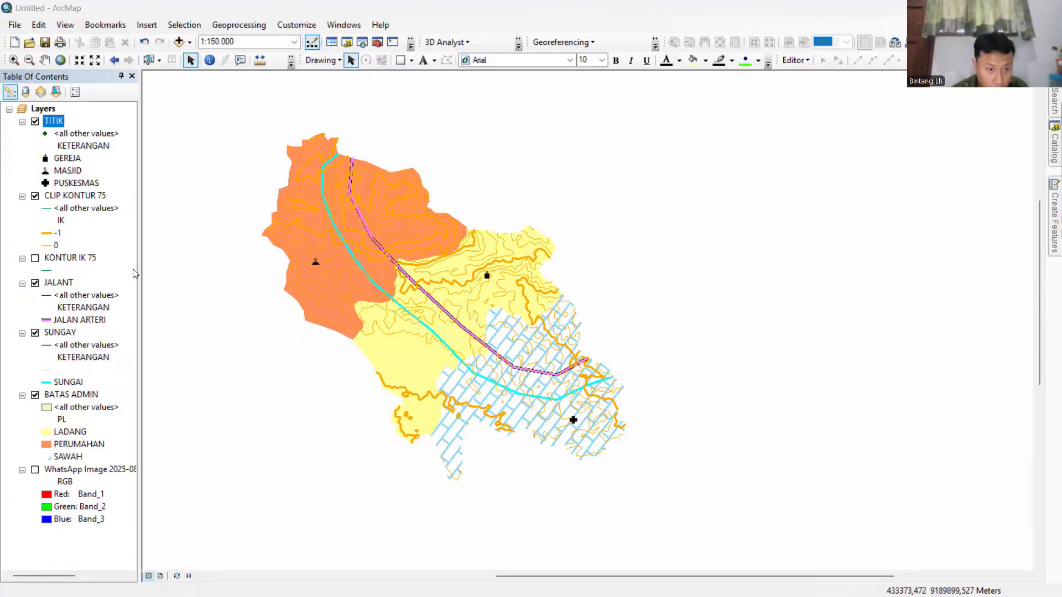
right_click(69, 197)
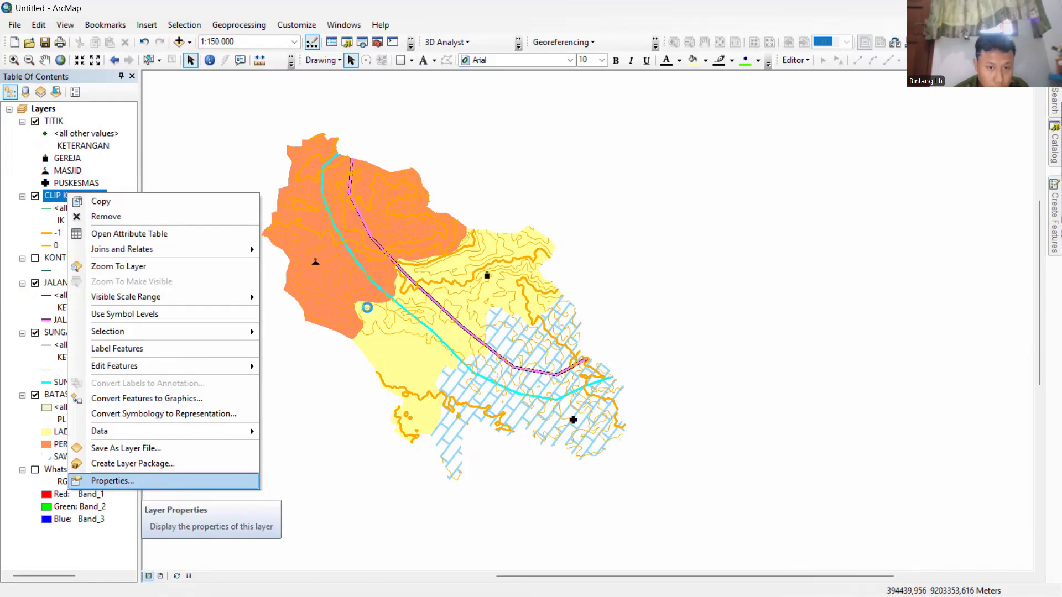
left_click(141, 485)
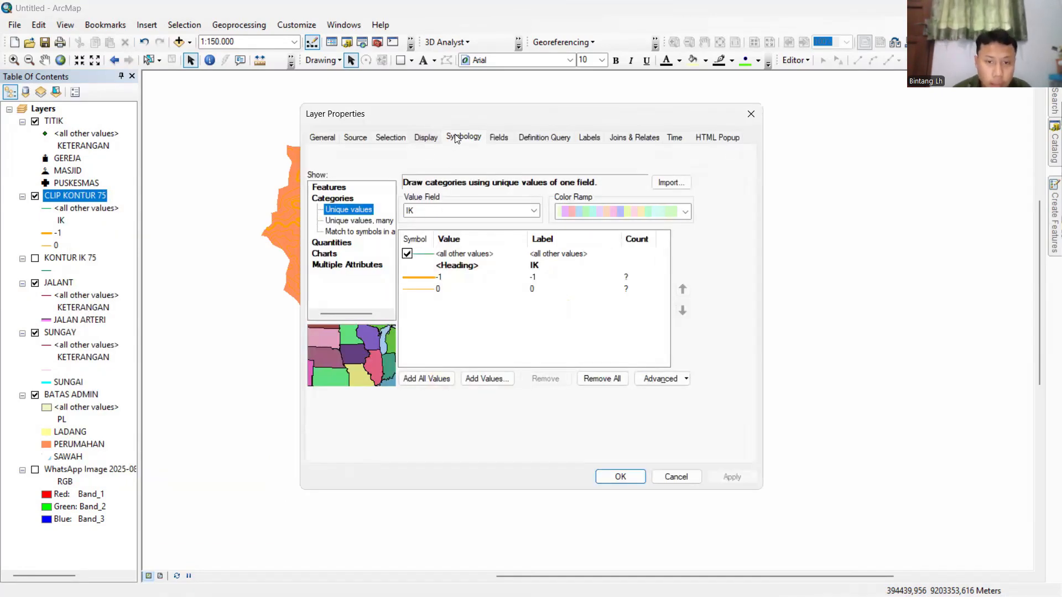
left_click(588, 137)
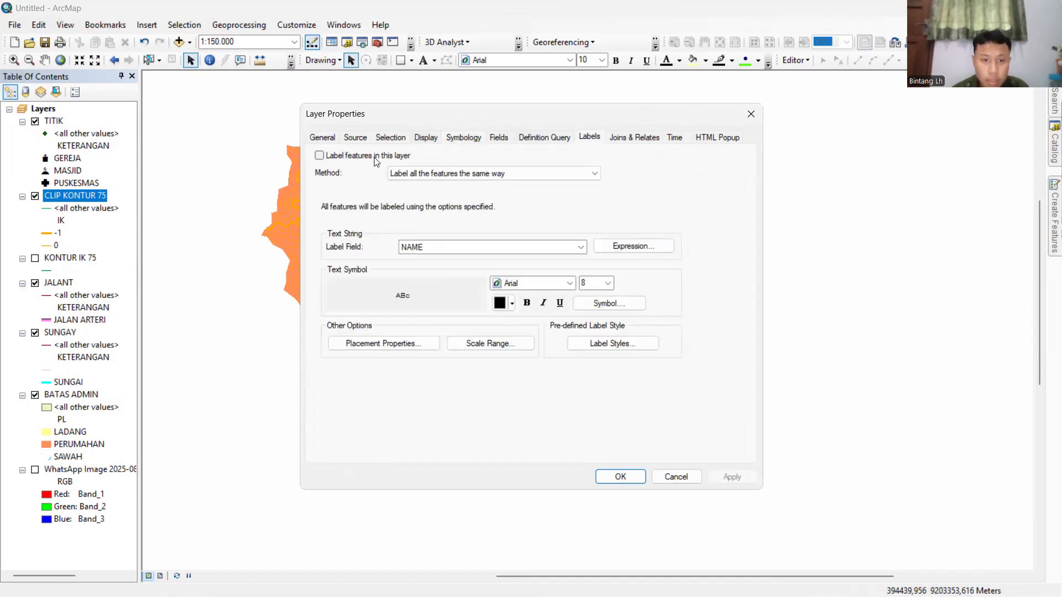
left_click(375, 157)
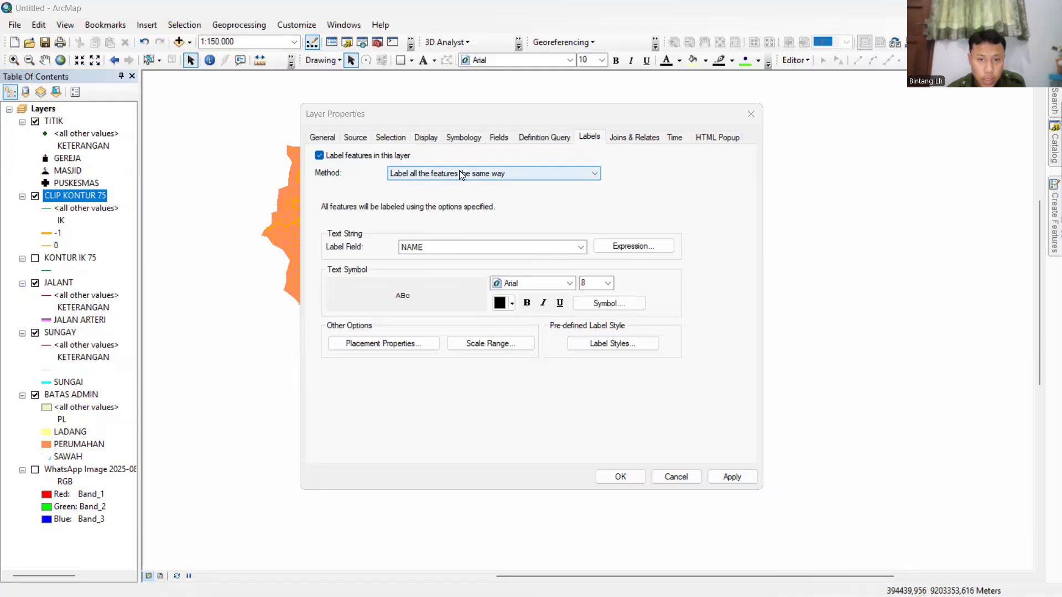
left_click(441, 174)
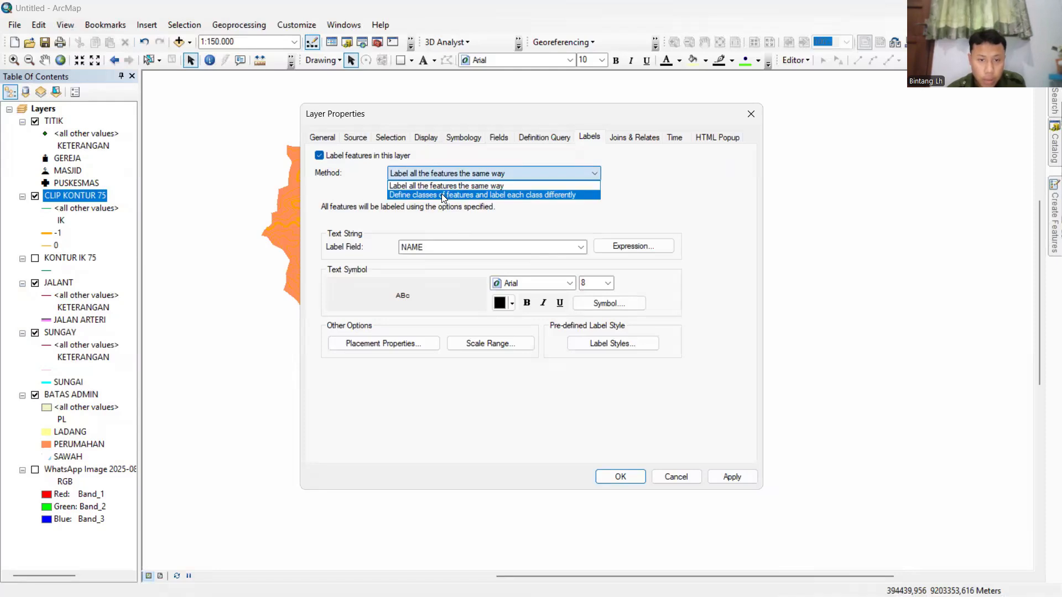
left_click(443, 195)
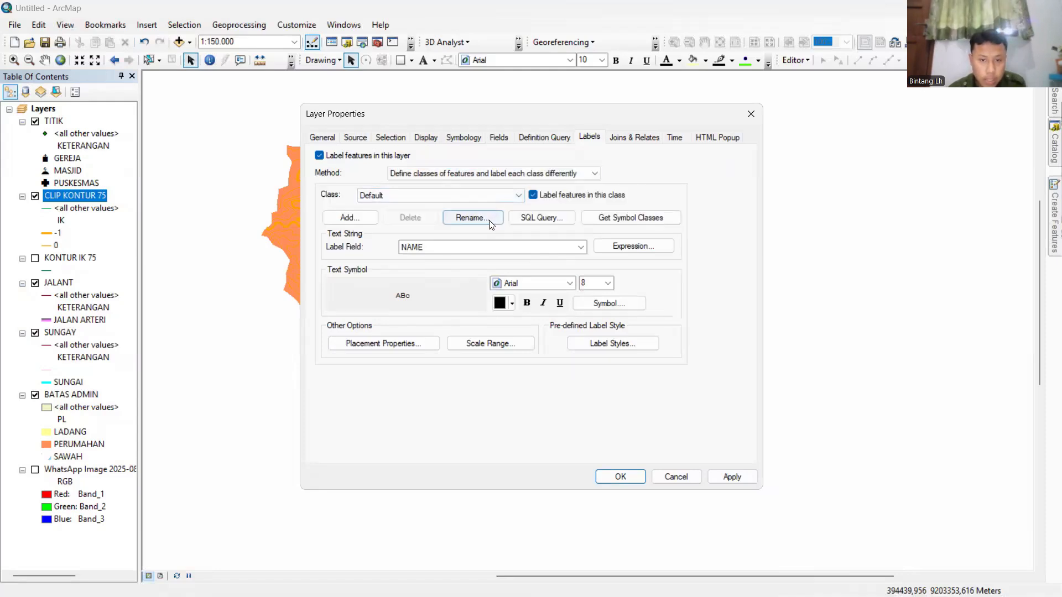
Limit the Default label class of CLIP KONTUR 75 with the SQL query "IK" = -1.
left_click(542, 221)
right_click(430, 221)
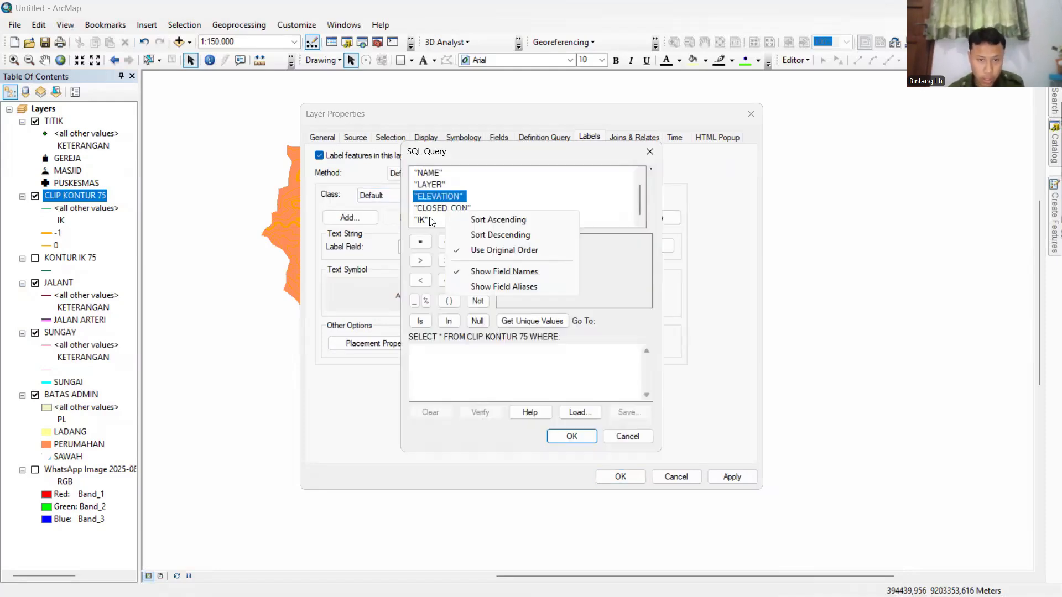
double_click(423, 220)
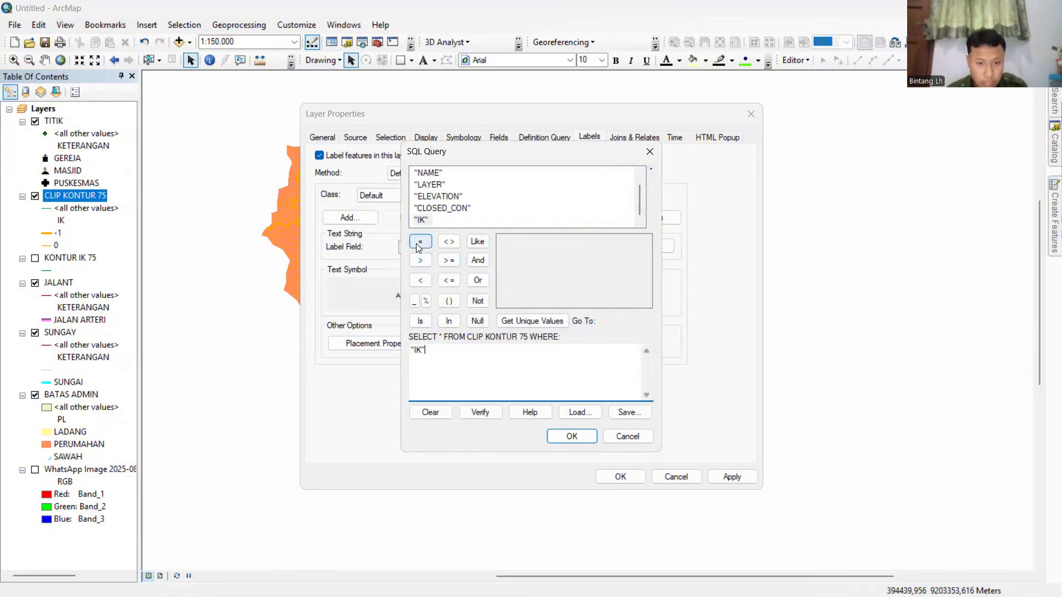
left_click(419, 243)
left_click(530, 322)
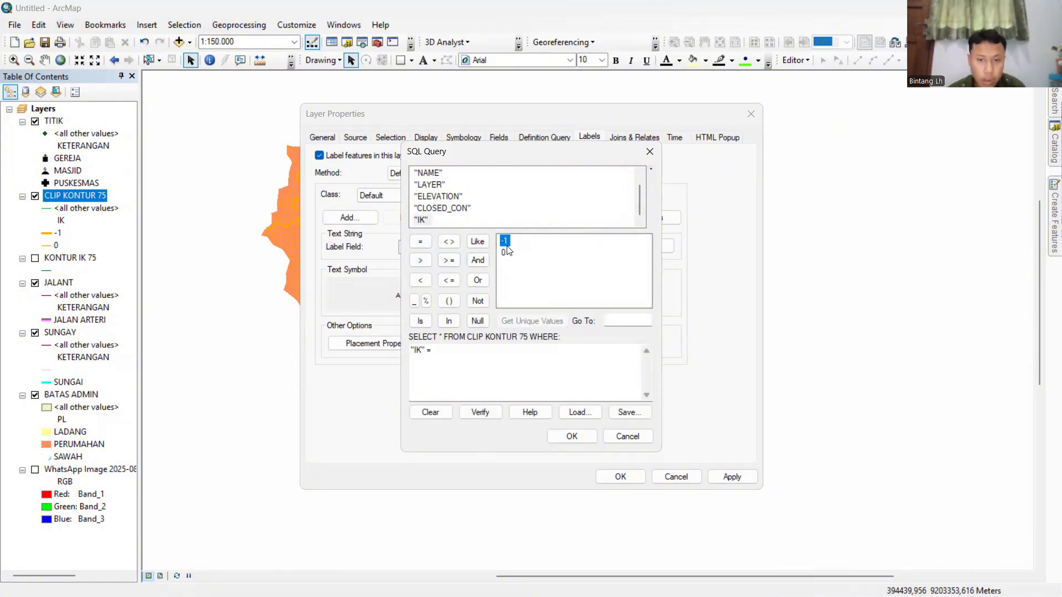
double_click(505, 242)
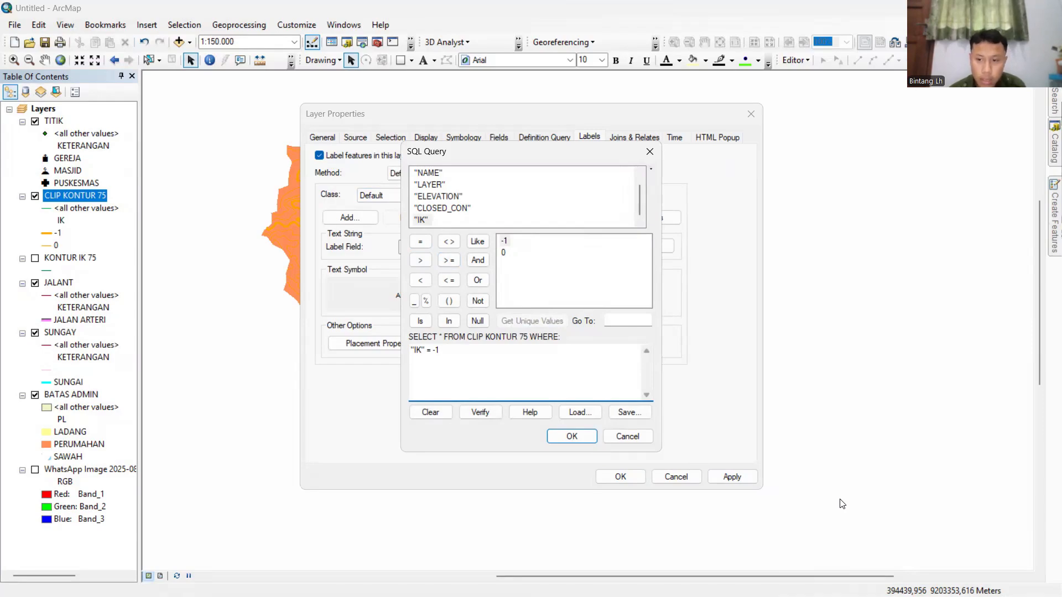
left_click(906, 332)
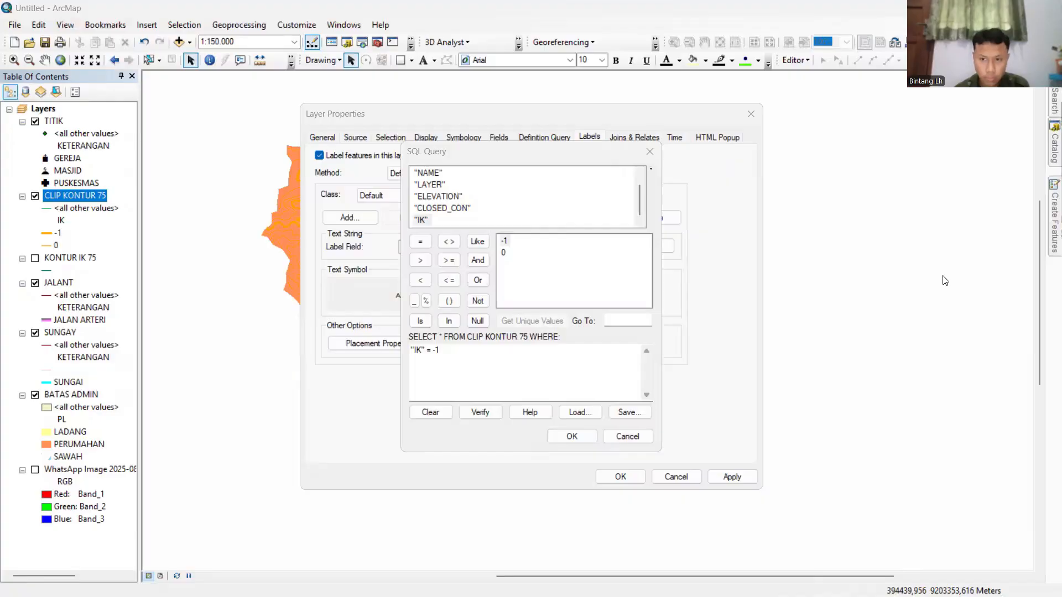
left_click(572, 437)
Label the contours by the ELEVATION field with the expression [ELEVATION] + " m".
left_click(581, 247)
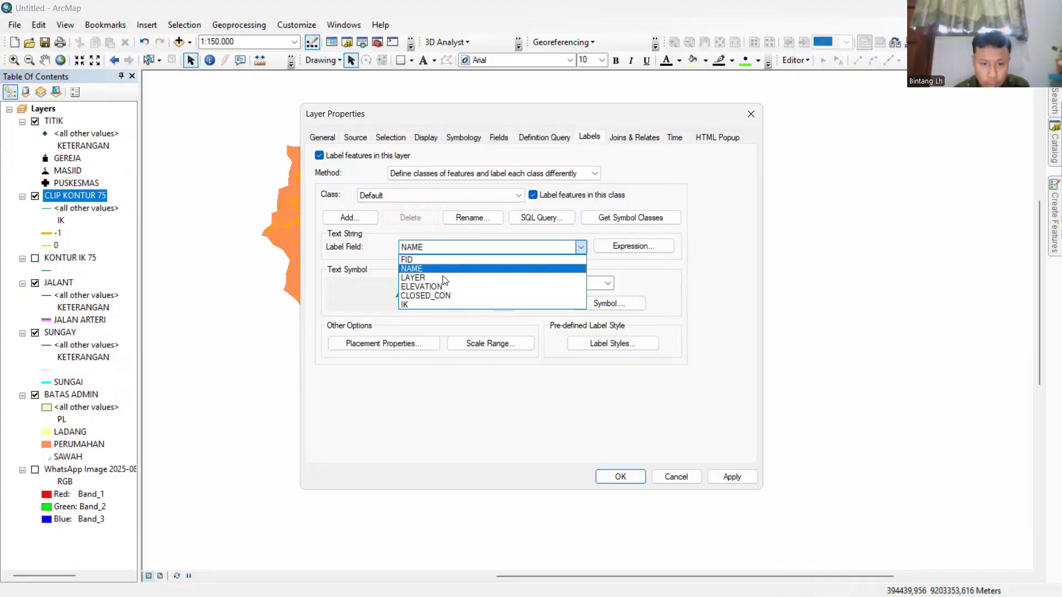
left_click(441, 287)
left_click(618, 249)
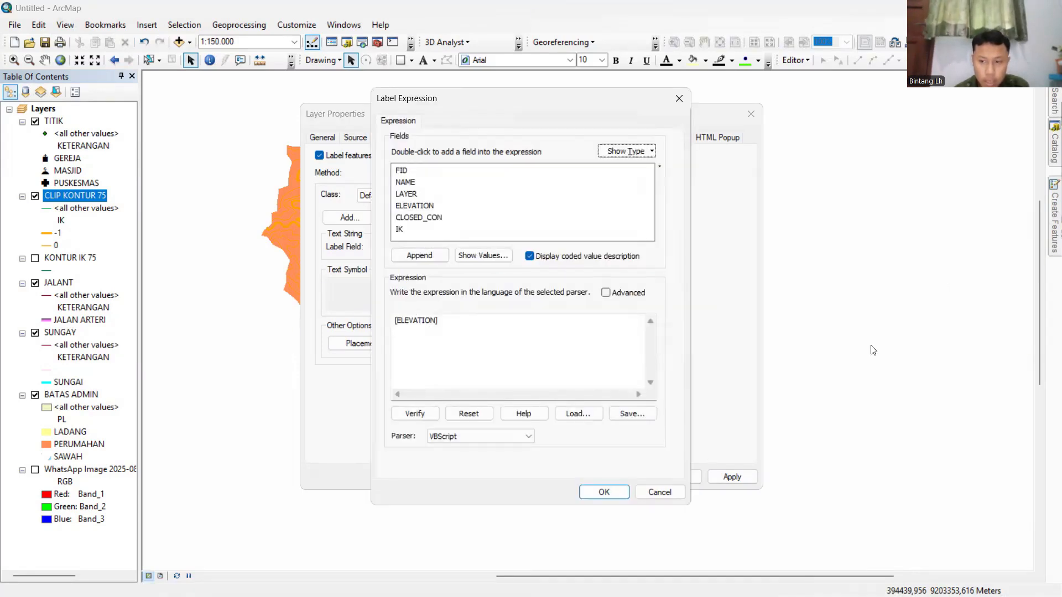
key("alt+Tab")
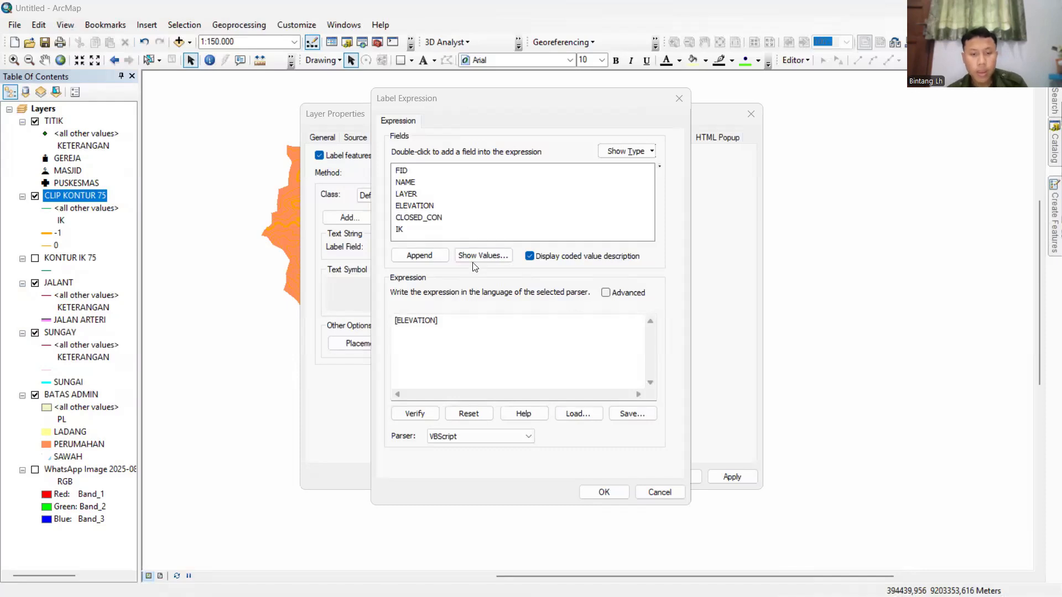
left_click(453, 323)
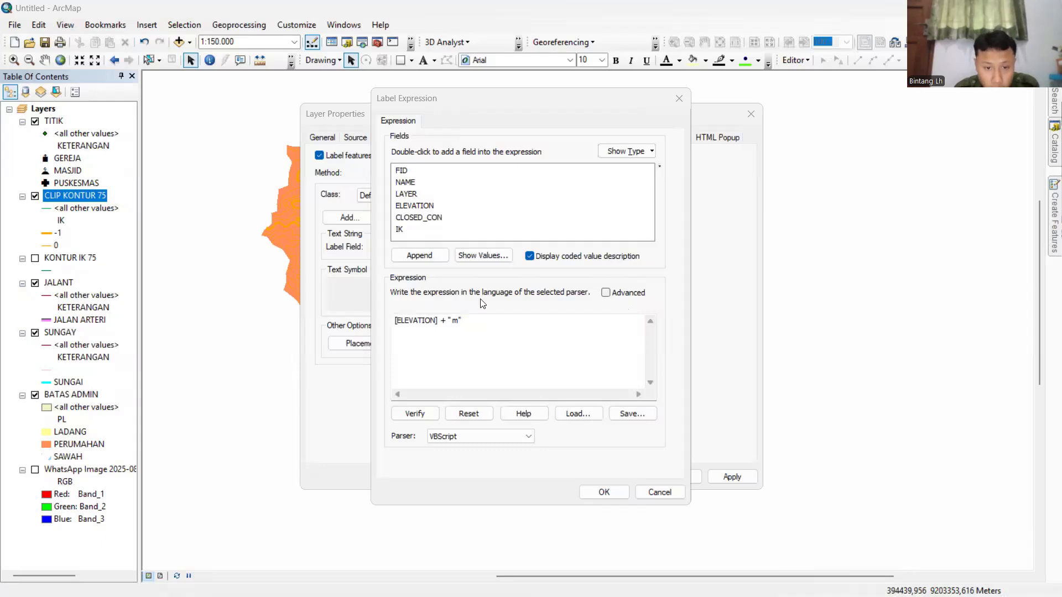
left_click(604, 492)
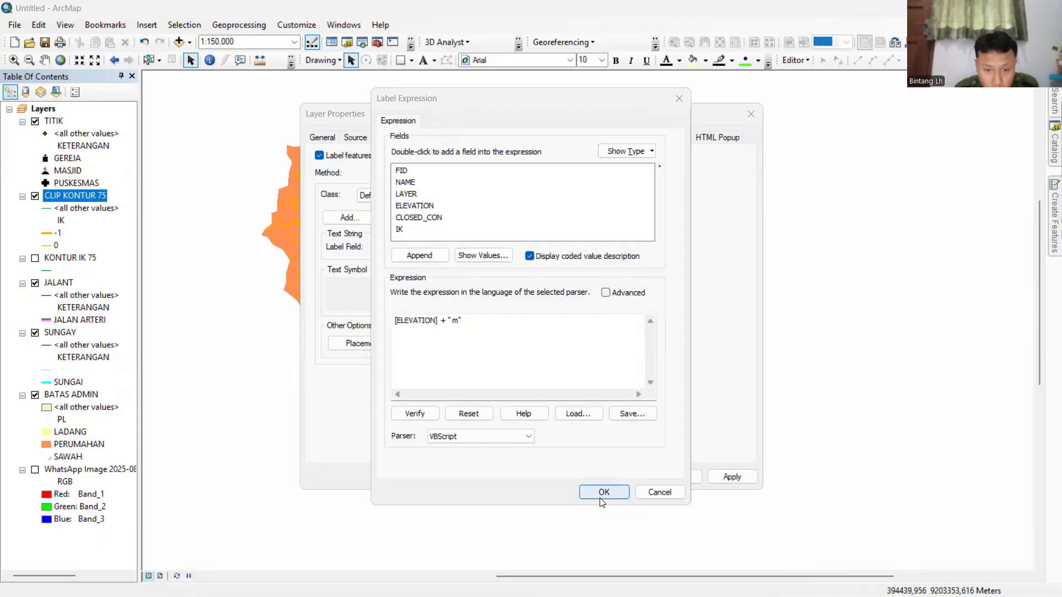
Set the contour label text to Times New Roman, size 12.
left_click(611, 304)
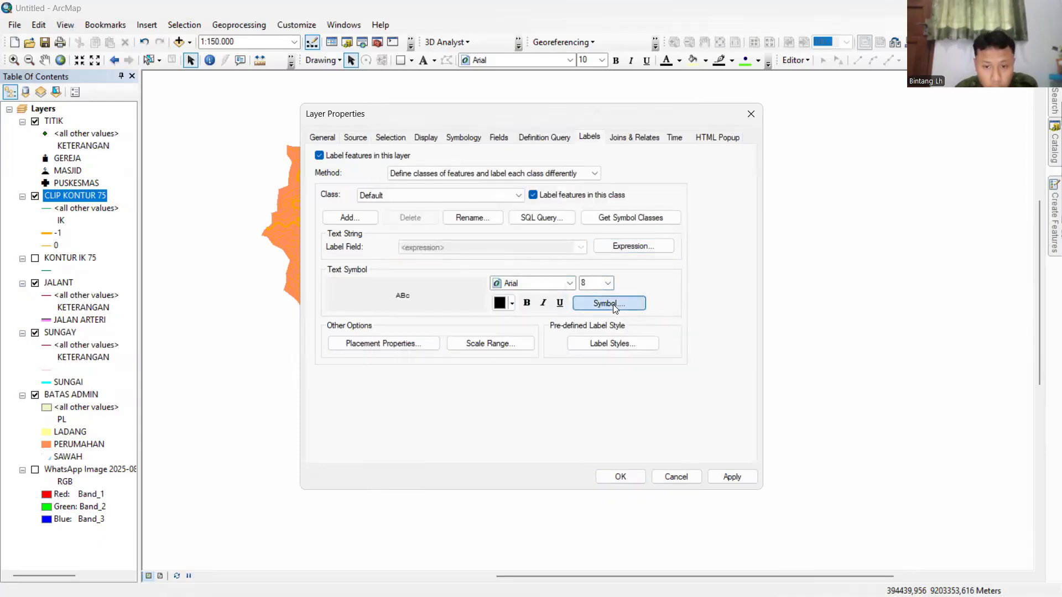
left_click(557, 294)
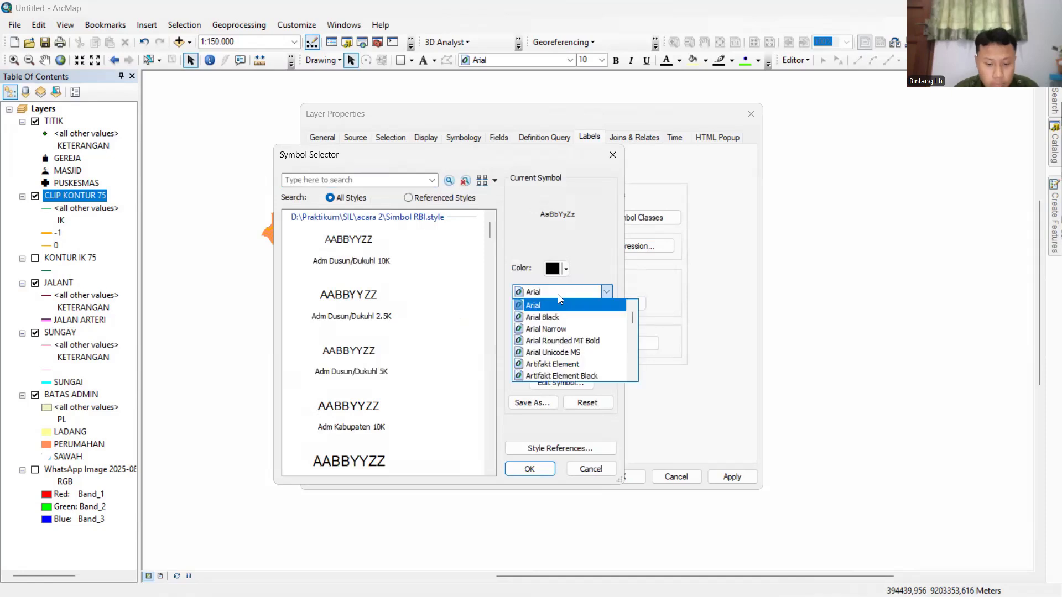
type("ti")
left_click(565, 305)
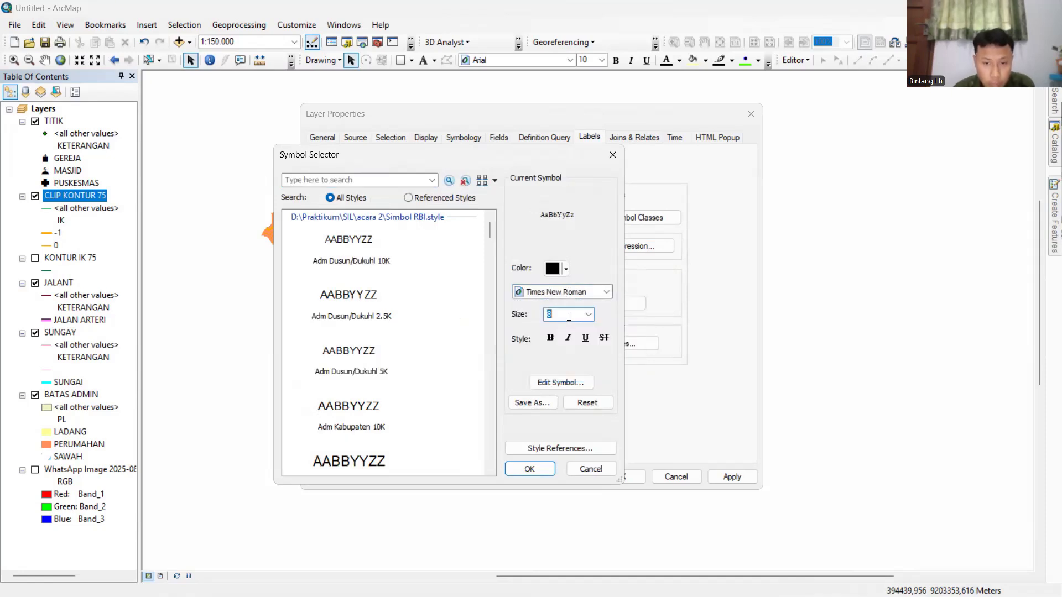
type("12")
Add a Halo mask to the contour label symbol and confirm the text symbol.
left_click(579, 382)
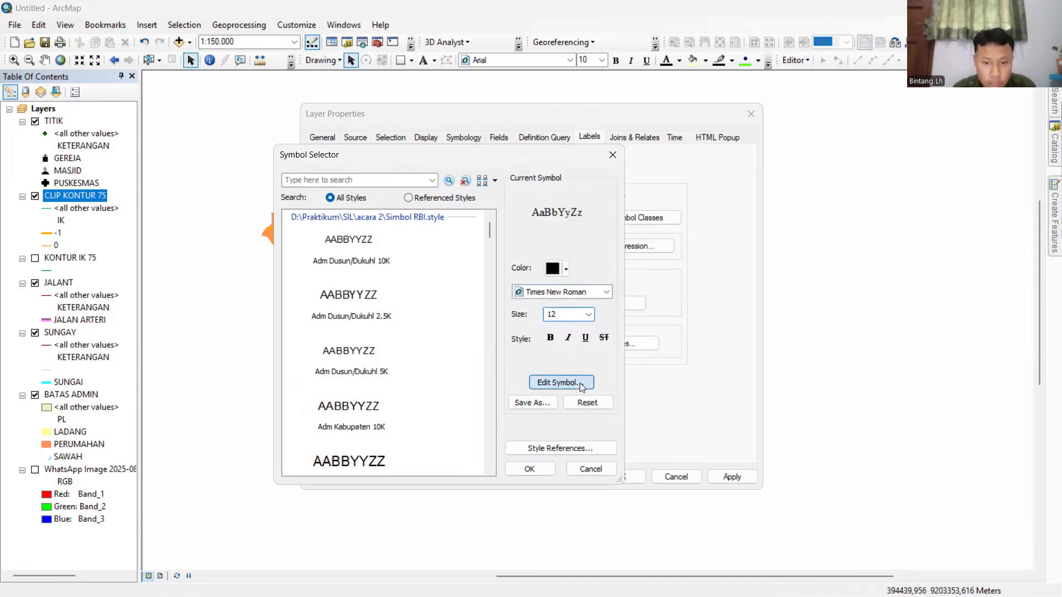
left_click(561, 219)
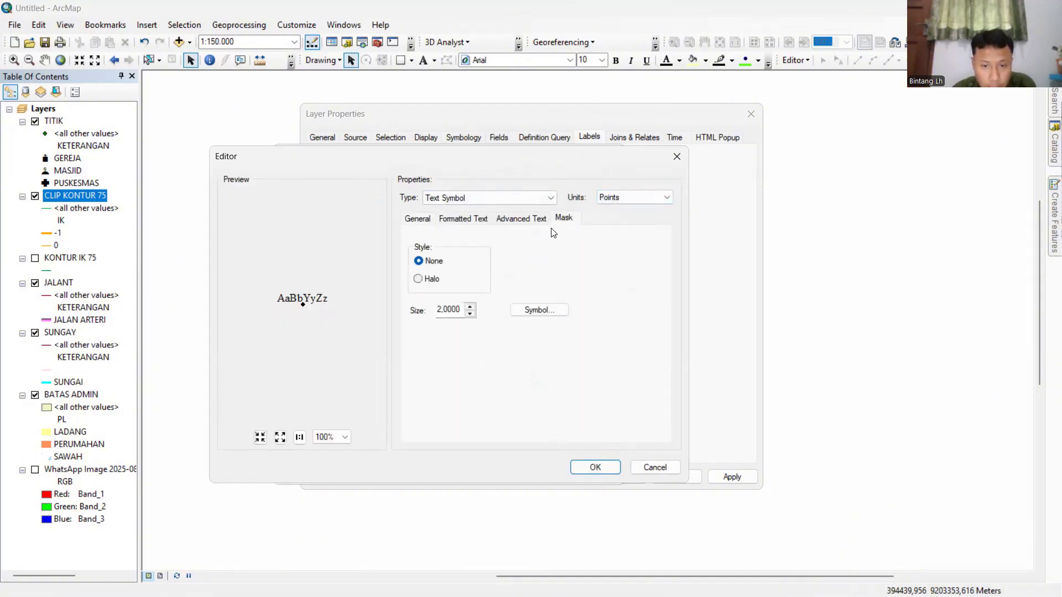
left_click(431, 280)
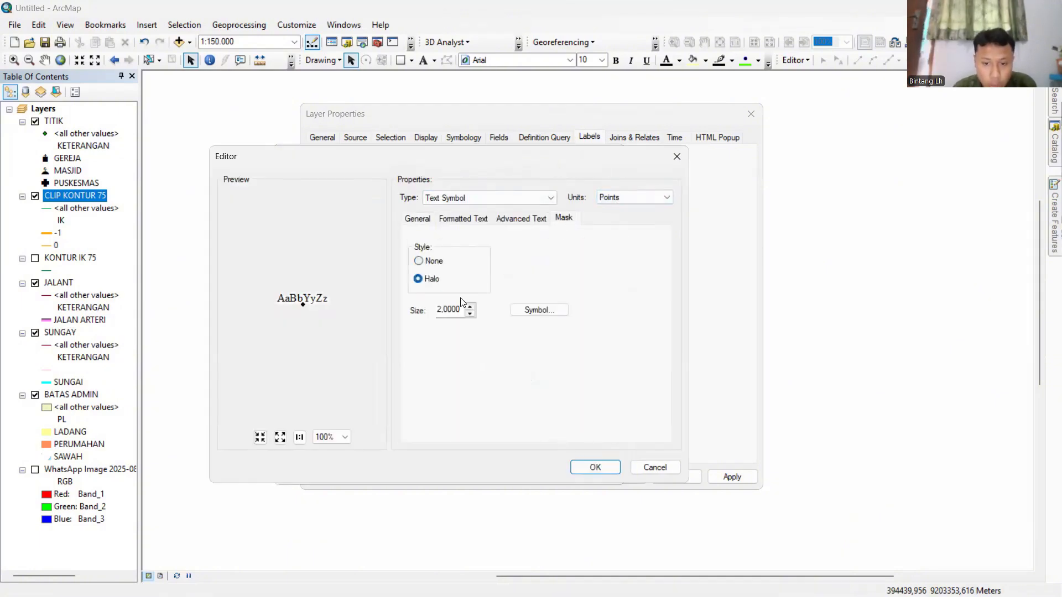
left_click(601, 471)
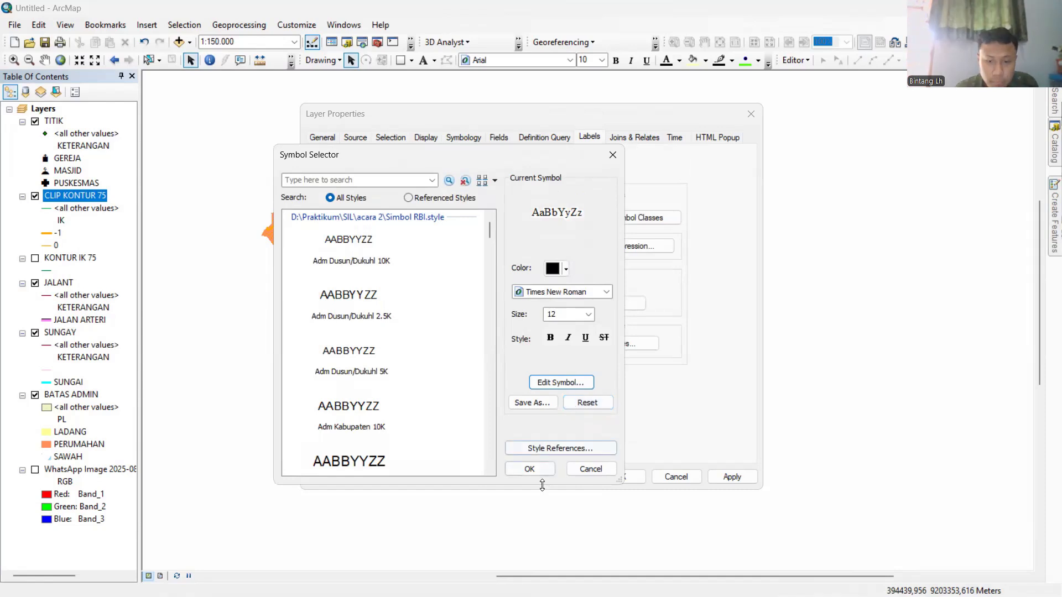
left_click(532, 468)
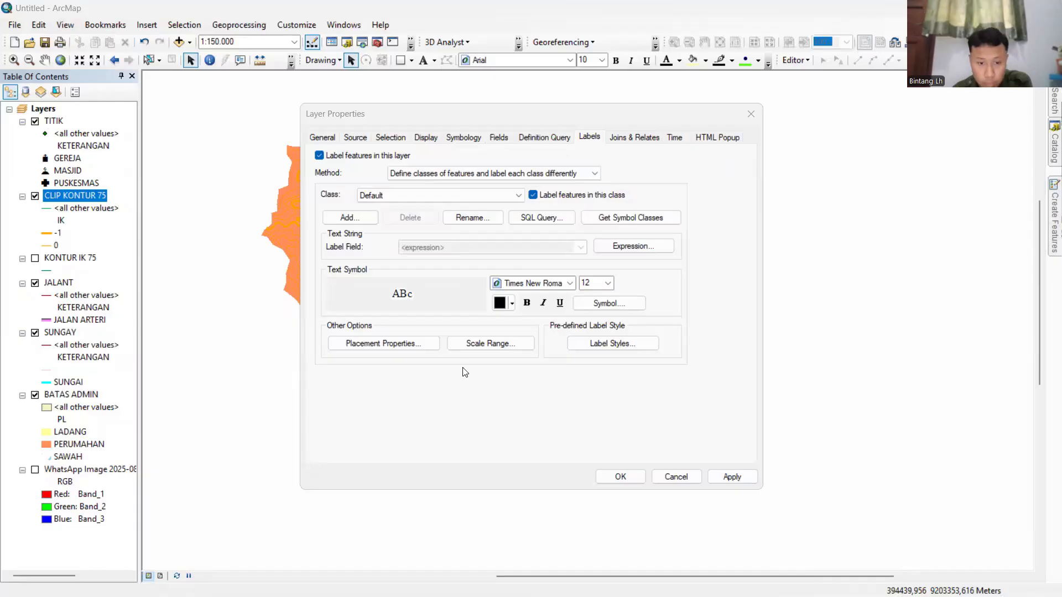
Place the contour labels curved and on the line, and apply the label settings to CLIP KONTUR 75.
left_click(400, 344)
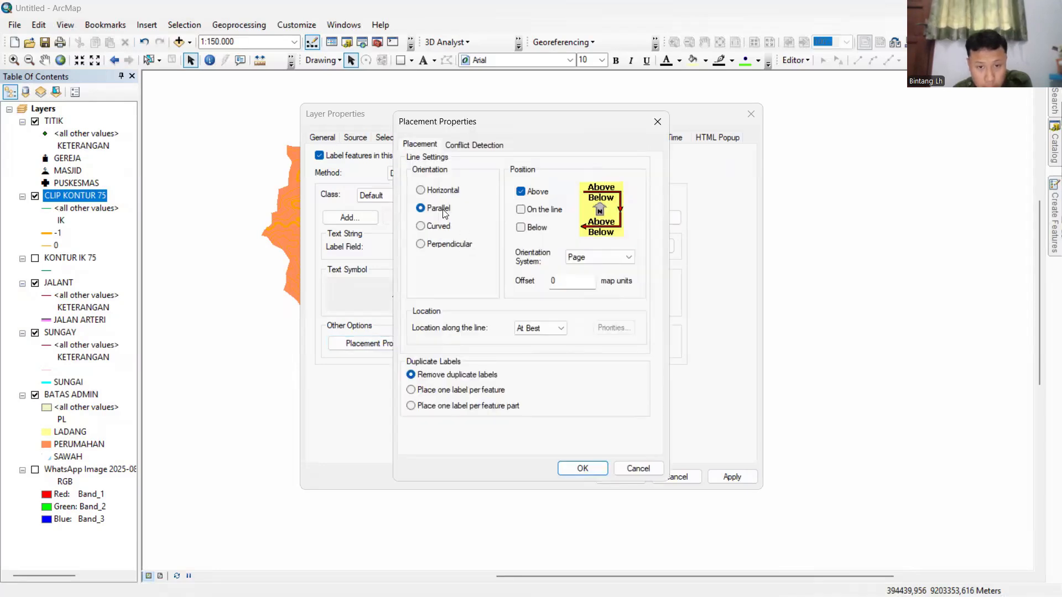
left_click(443, 227)
left_click(521, 209)
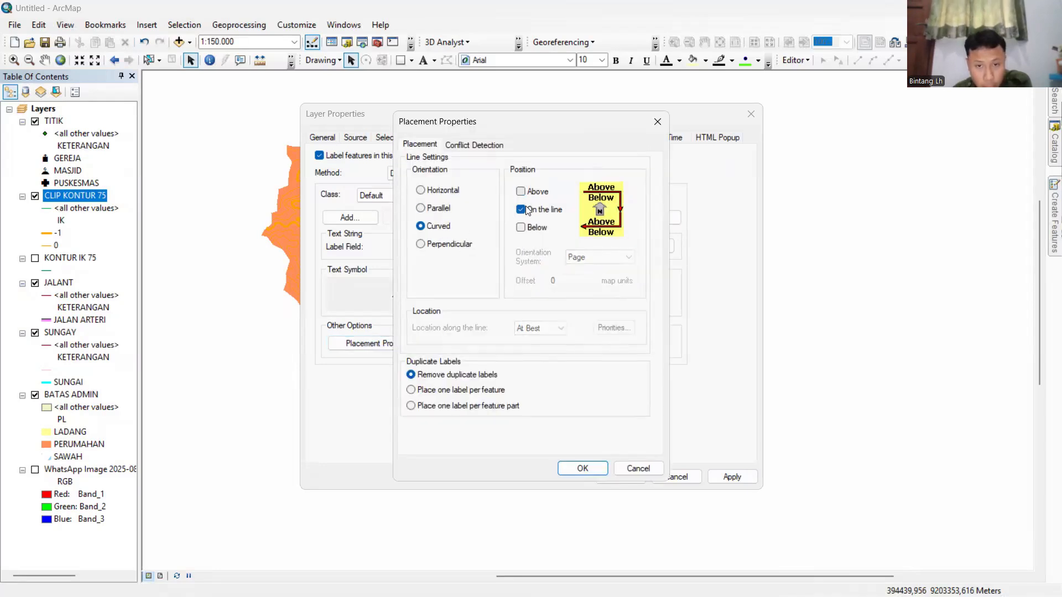
left_click(604, 466)
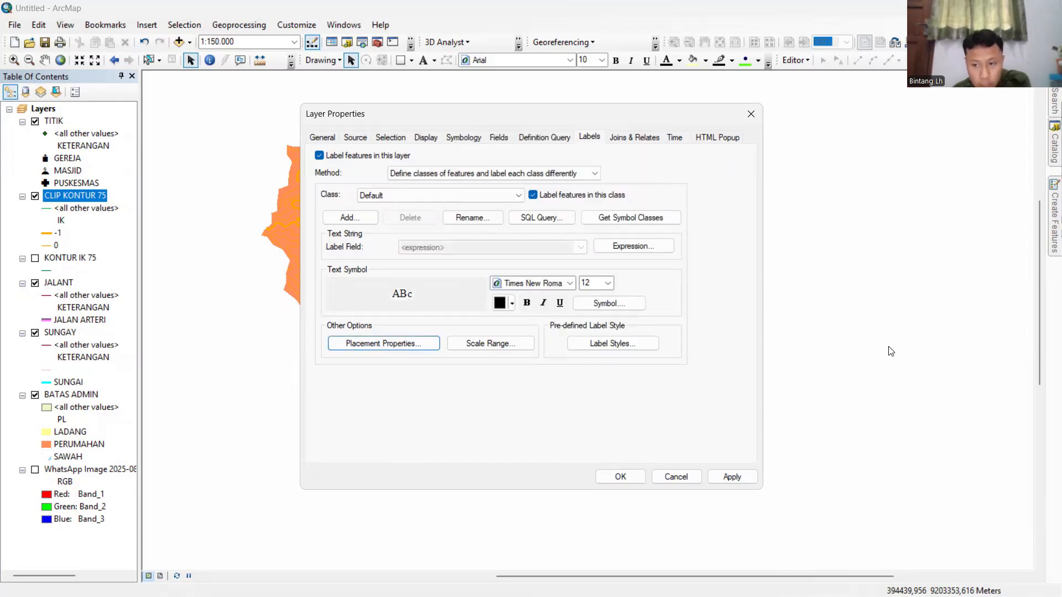
key("alt+Tab")
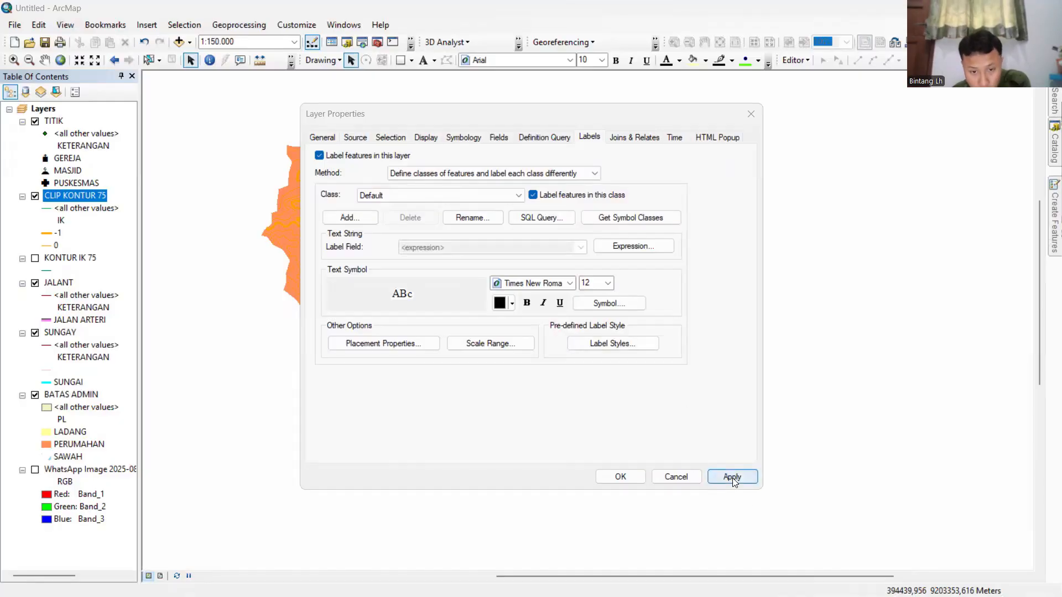
left_click(630, 478)
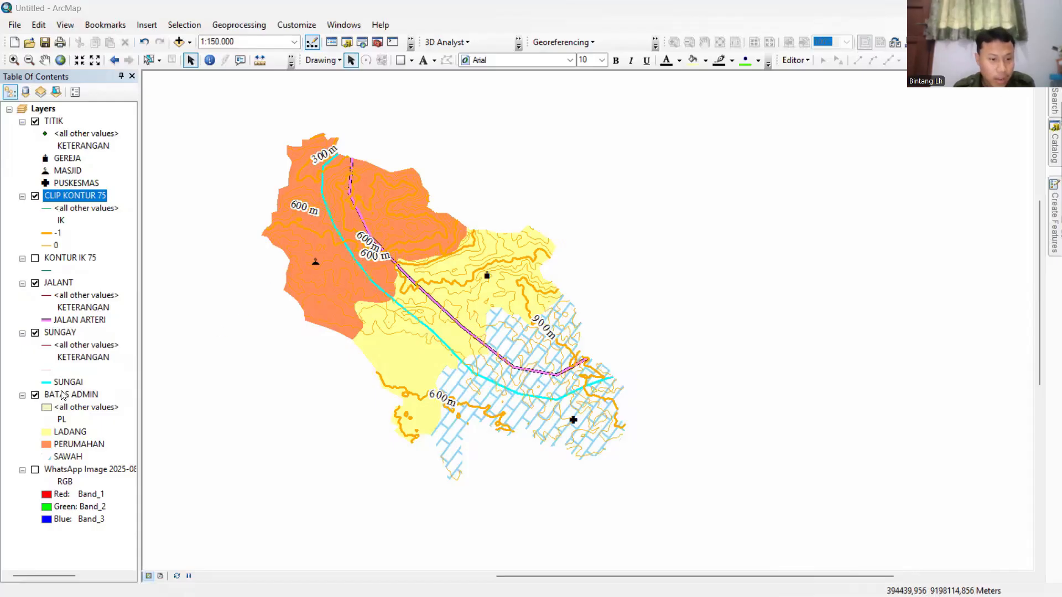
Enable labels on the BATAS ADMIN layer using PL as the label field.
right_click(66, 394)
left_click(90, 380)
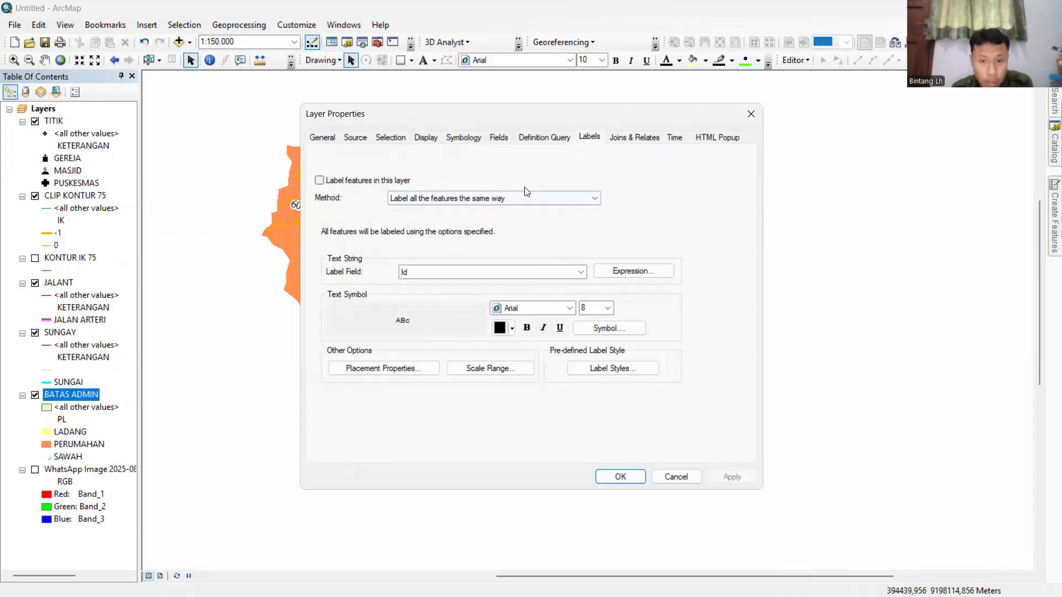
left_click(506, 197)
left_click(507, 198)
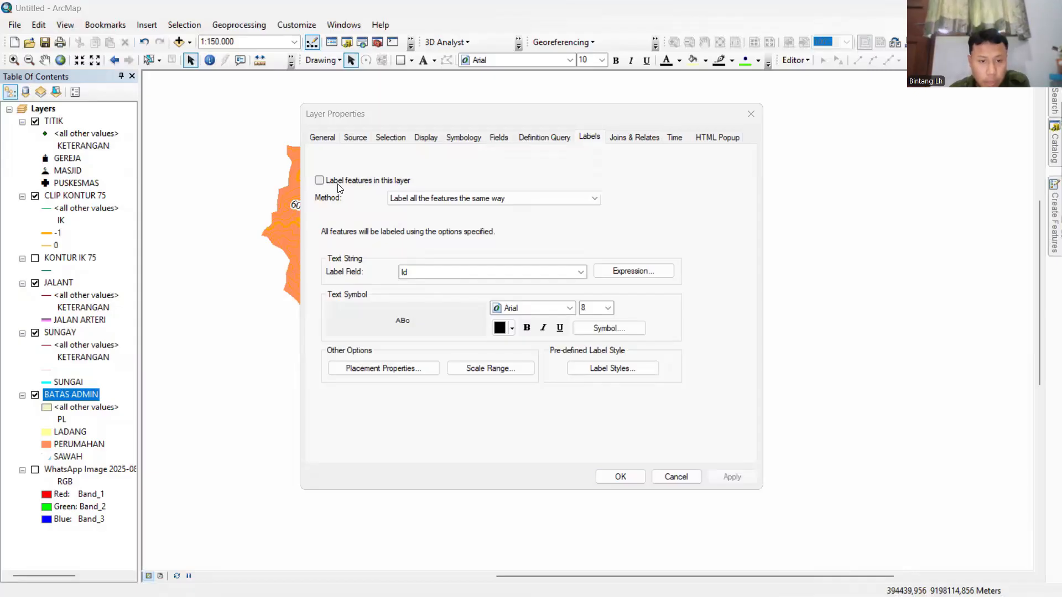
left_click(319, 180)
left_click(462, 273)
left_click(440, 300)
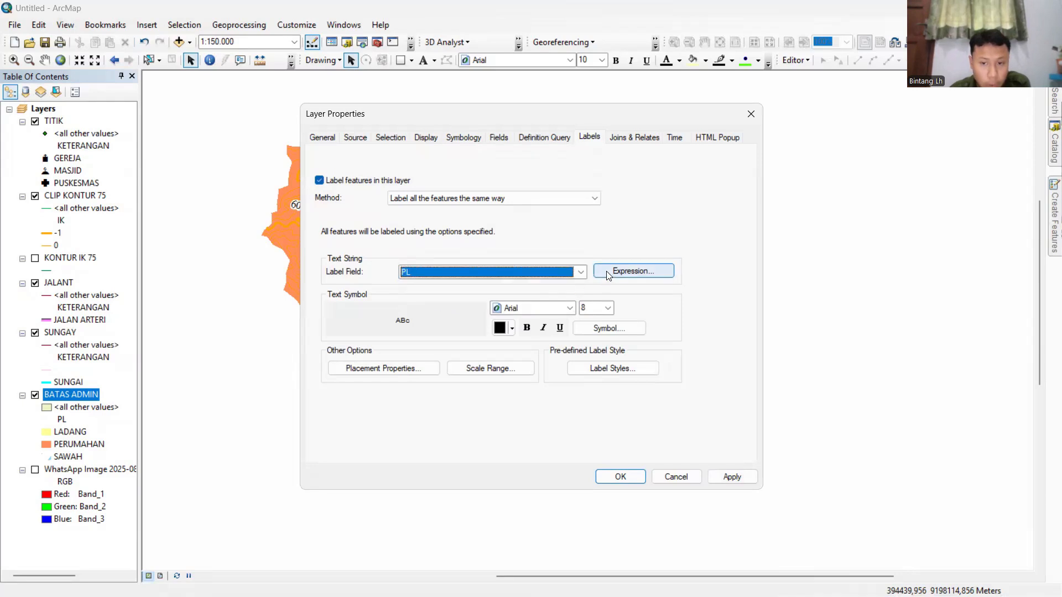
Set the BATAS ADMIN label text to Times New Roman, size 12.
left_click(603, 328)
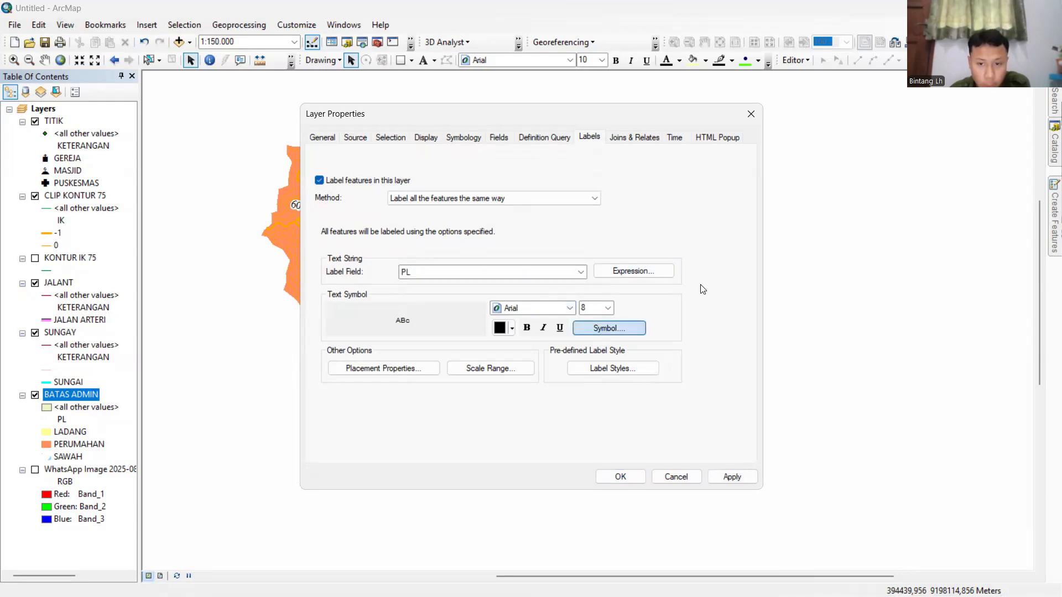
left_click(550, 292)
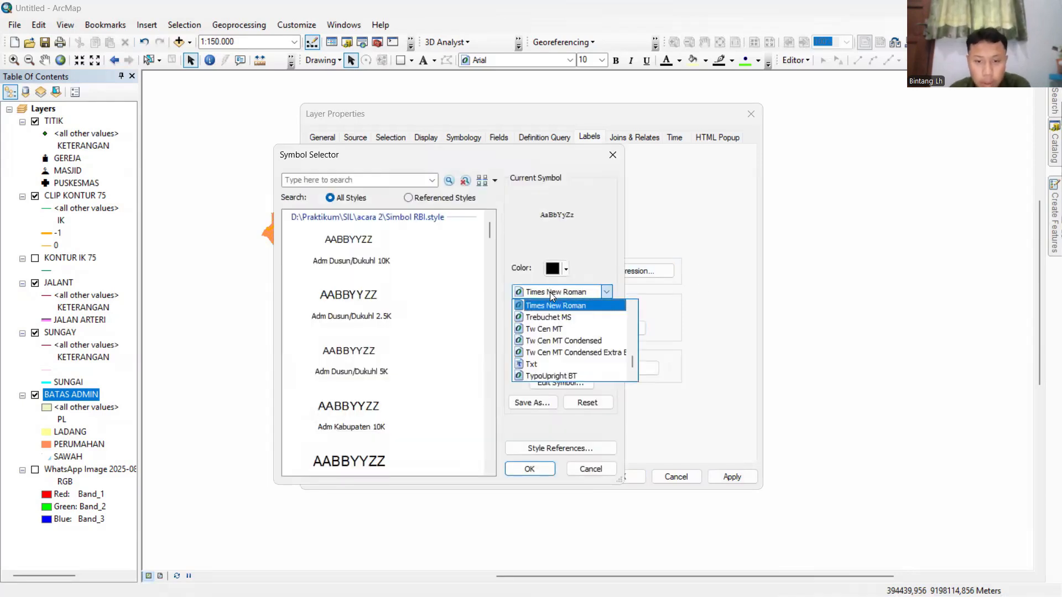
left_click(568, 308)
type("12")
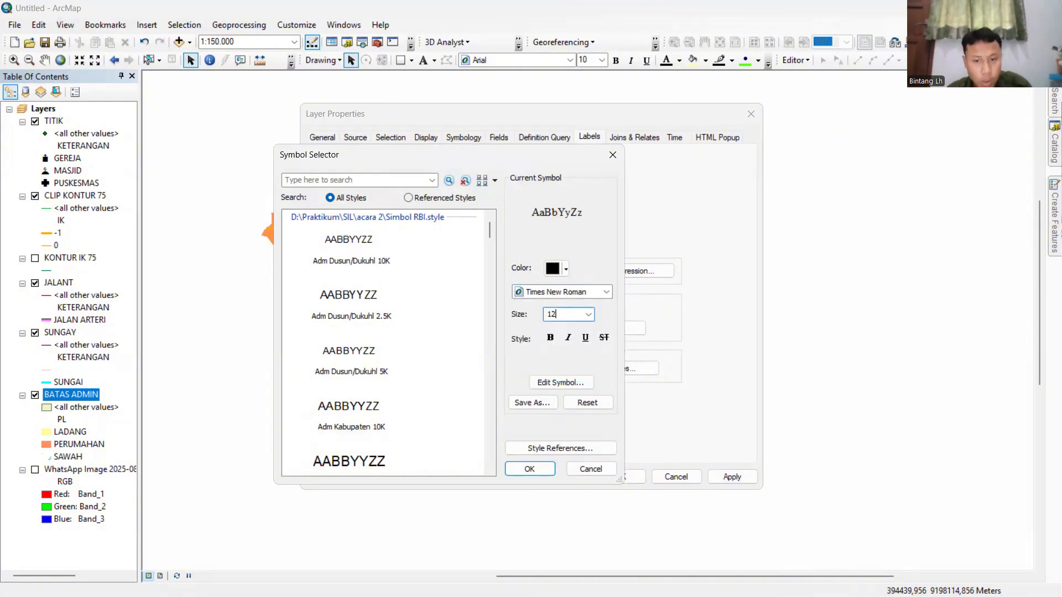
Add a Halo mask to the BATAS ADMIN label text symbol and confirm it.
left_click(557, 383)
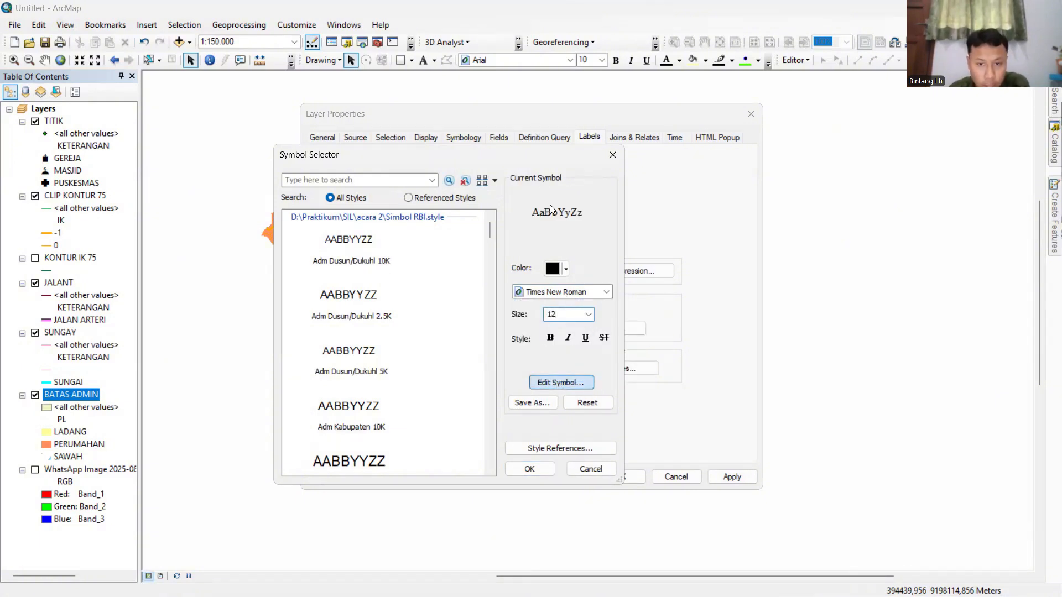
left_click(434, 279)
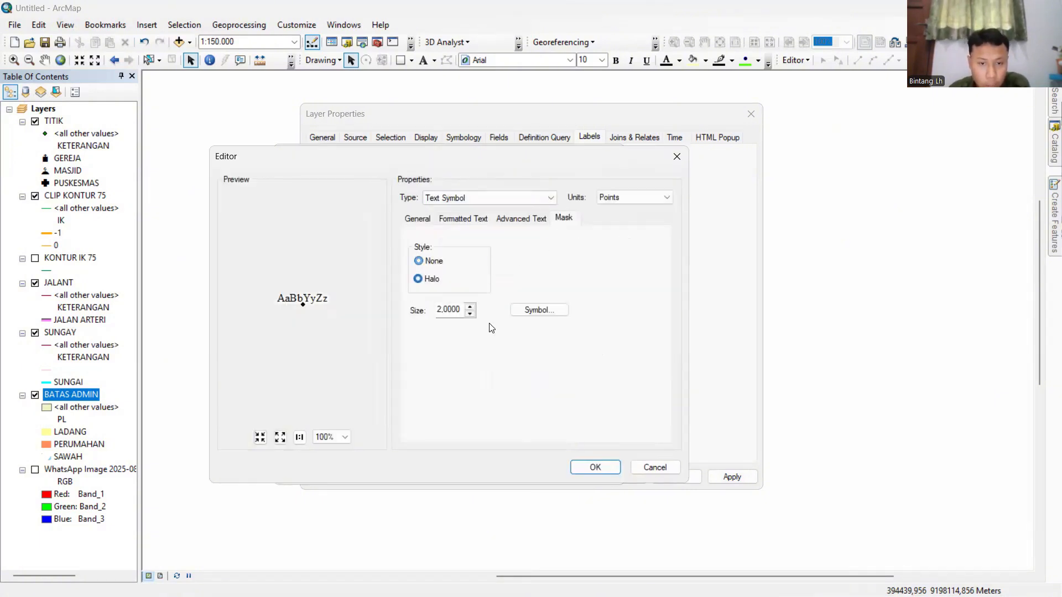
left_click(595, 467)
Set the BATAS ADMIN labels to remove duplicates and be placed only inside the polygon, and apply the label settings.
left_click(361, 368)
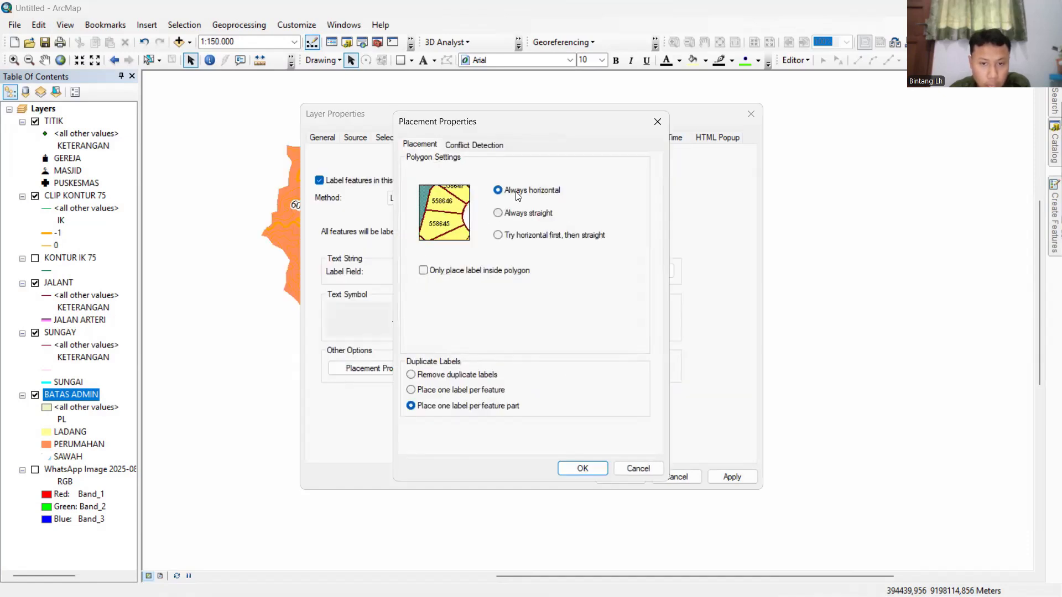
left_click(420, 376)
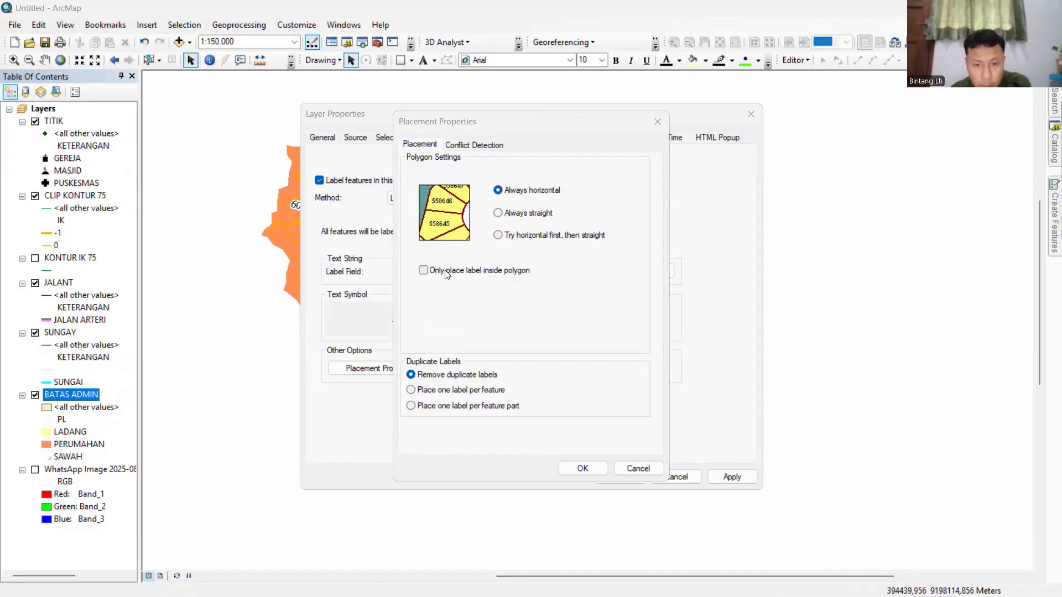
left_click(423, 270)
left_click(586, 470)
left_click(637, 476)
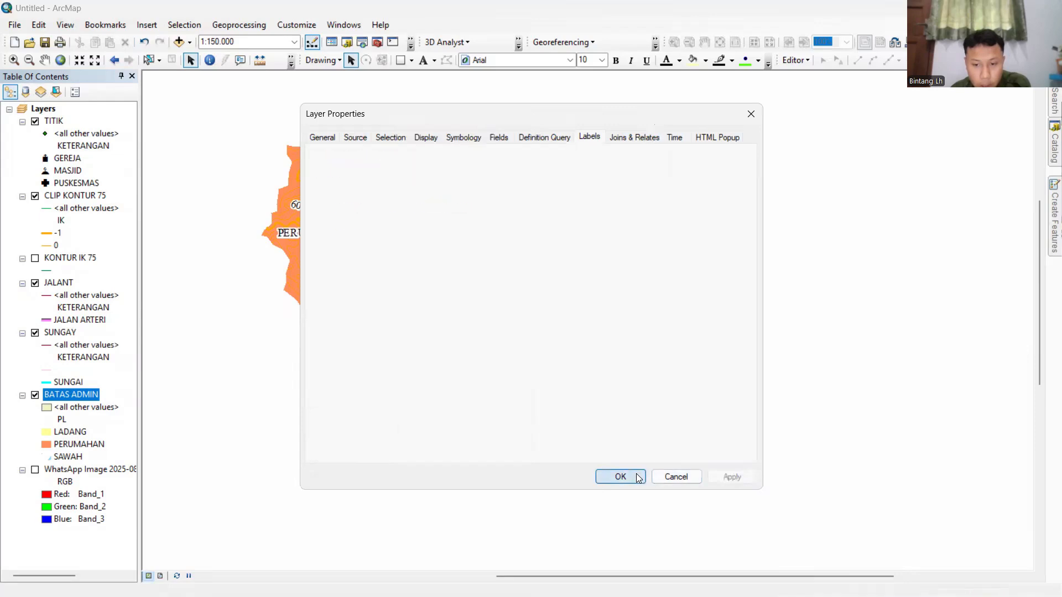
left_click(631, 470)
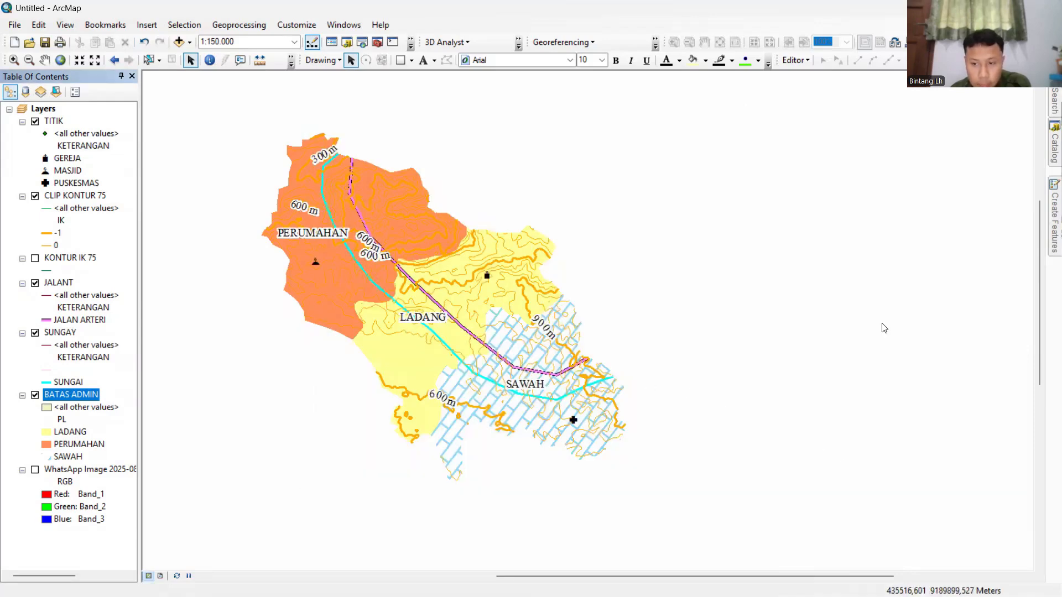
Enable labels on the SUNGAY layer using KETERANGAN as the label field.
left_click(55, 336)
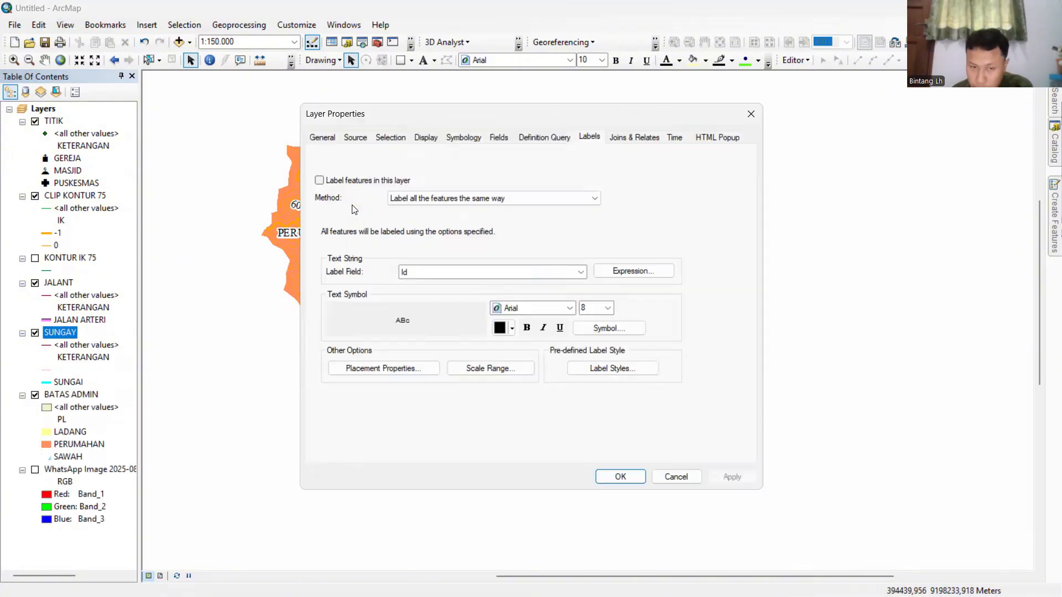
left_click(580, 271)
left_click(494, 300)
Set the SUNGAY label text to Times New Roman, size 12.
left_click(609, 328)
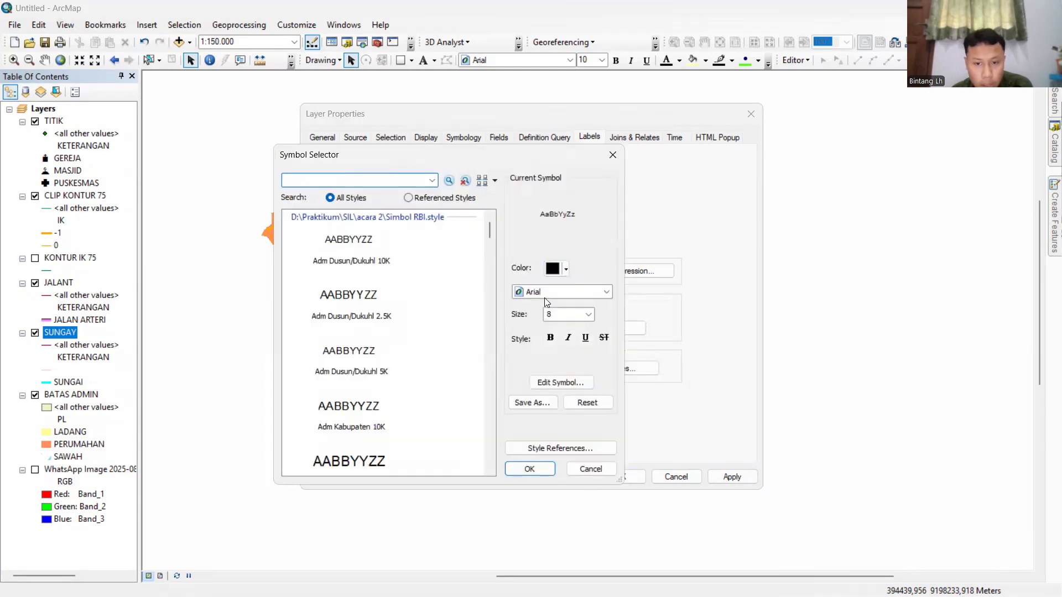
left_click(564, 292)
type("ti")
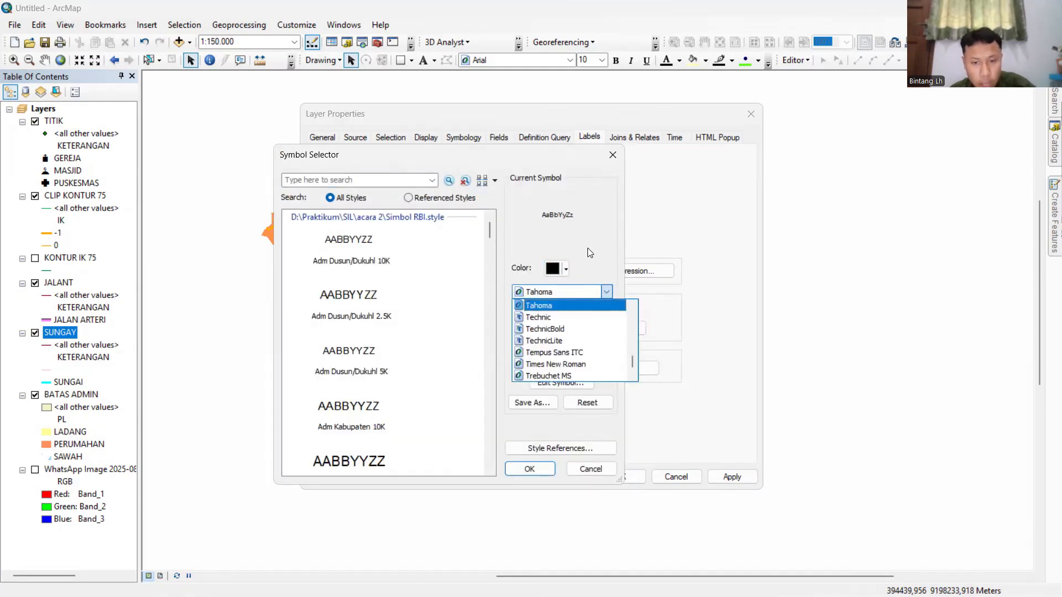
left_click(581, 303)
left_click(580, 313)
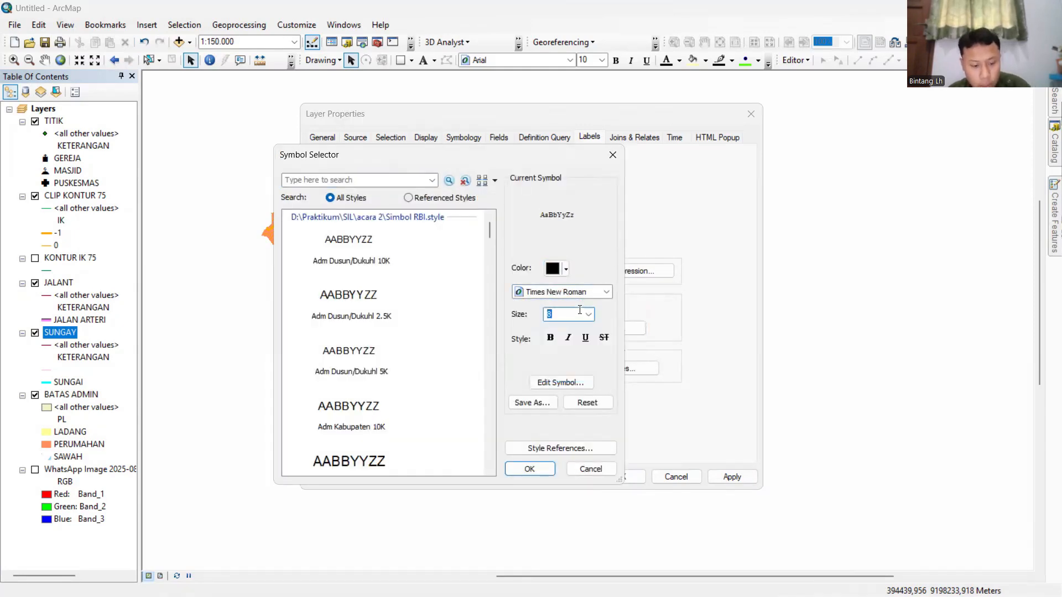
type("12")
Add a Halo mask to the SUNGAY label text symbol and confirm the symbol.
left_click(558, 383)
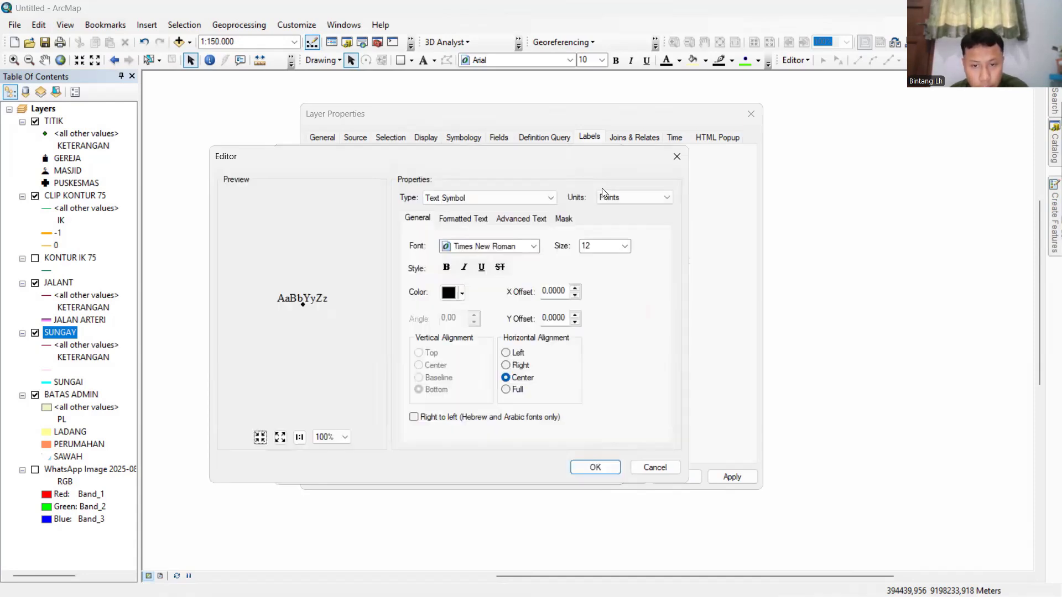
left_click(564, 218)
left_click(430, 280)
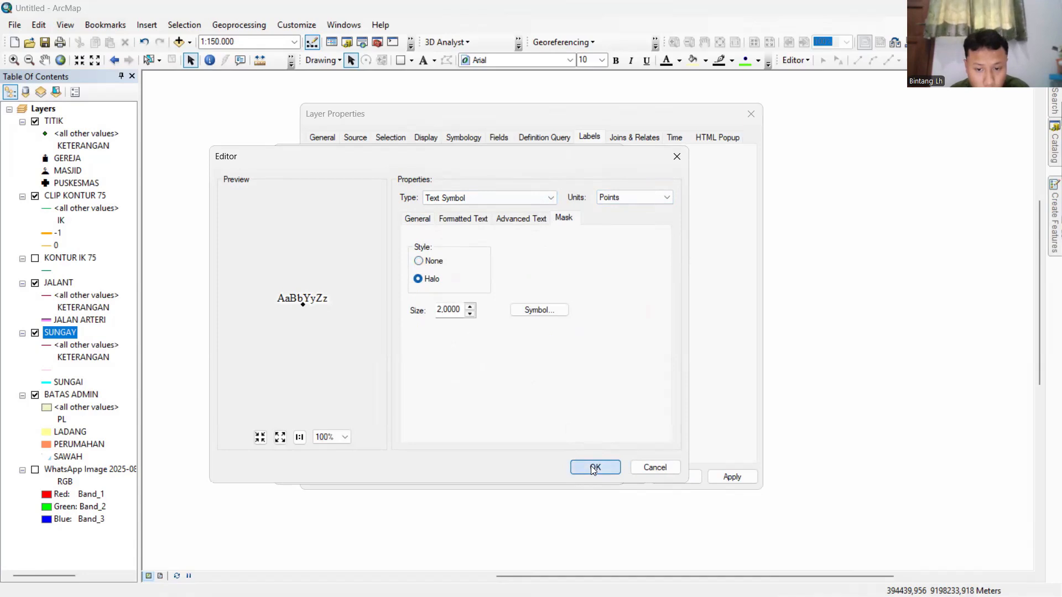
left_click(617, 467)
left_click(541, 466)
Place the SUNGAY labels curved and only on the line, and apply the label settings to the layer.
left_click(409, 368)
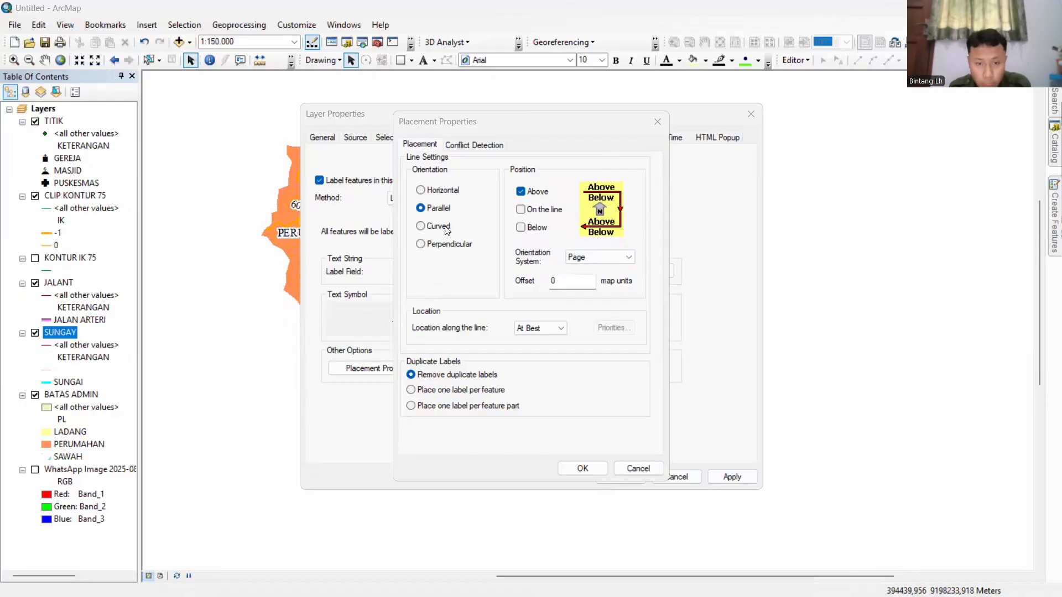
left_click(437, 227)
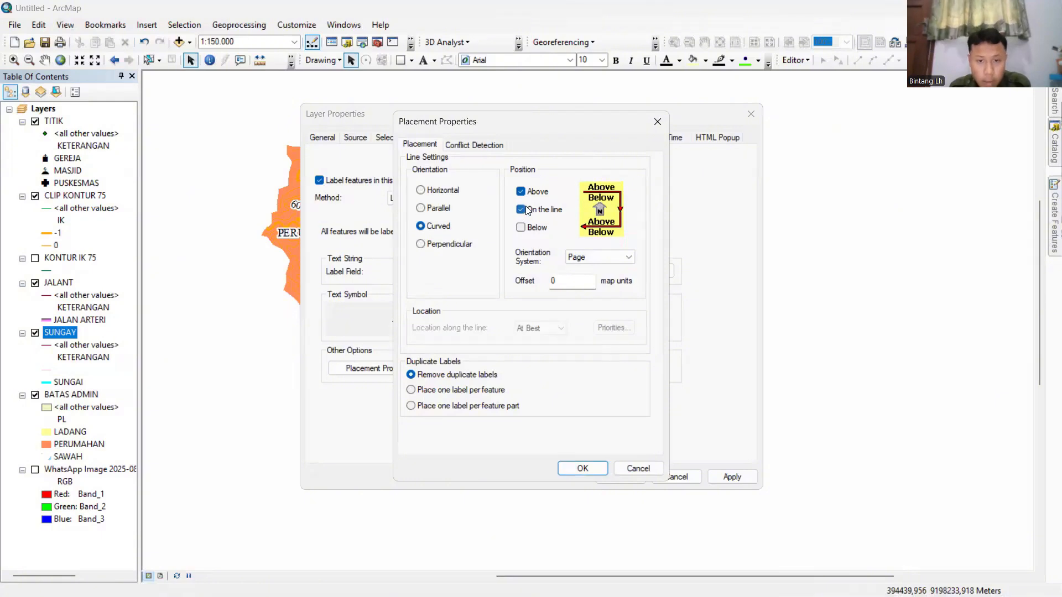
left_click(520, 191)
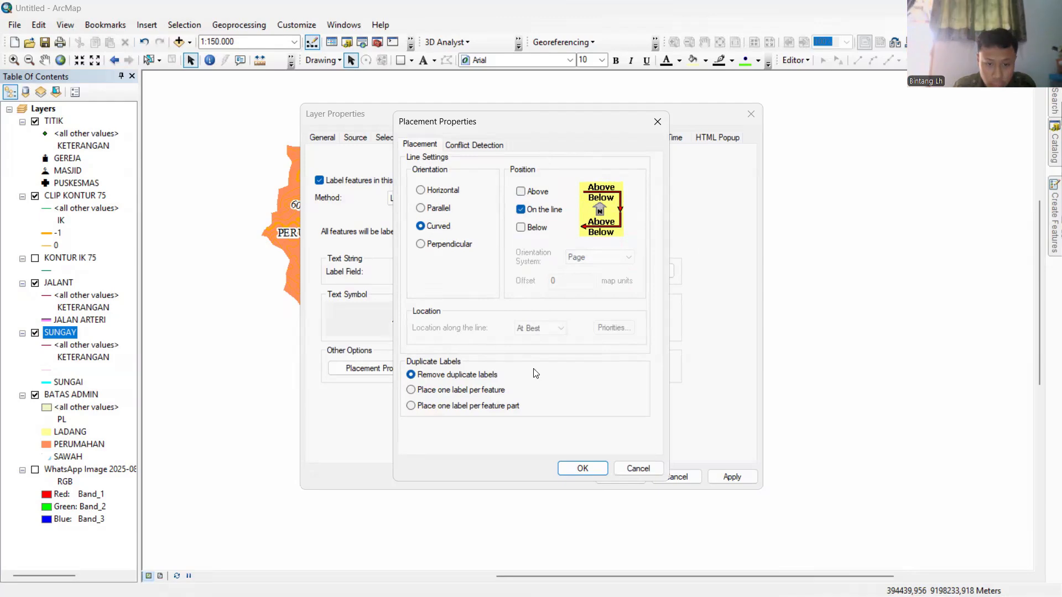
left_click(580, 468)
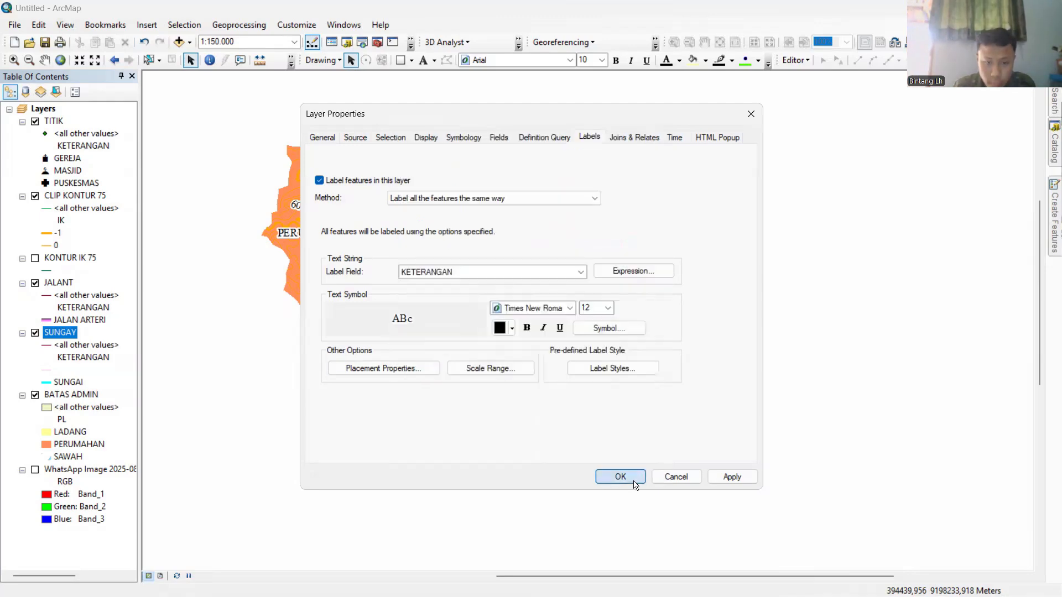
left_click(633, 483)
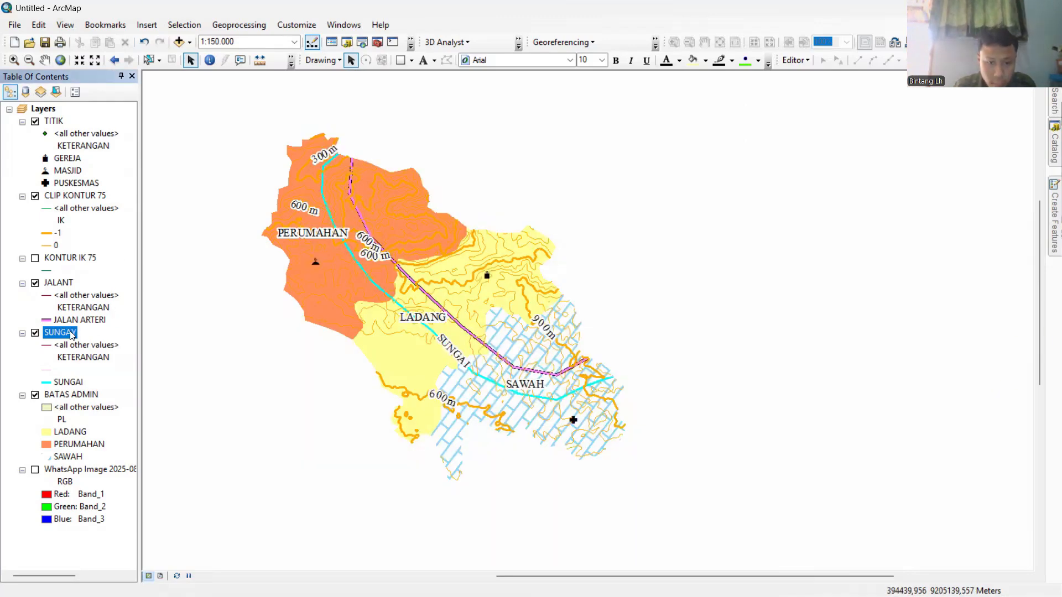
Enable labels on the JALANT layer using KETERANGAN as the label field.
left_click(53, 287)
right_click(54, 288)
left_click(83, 571)
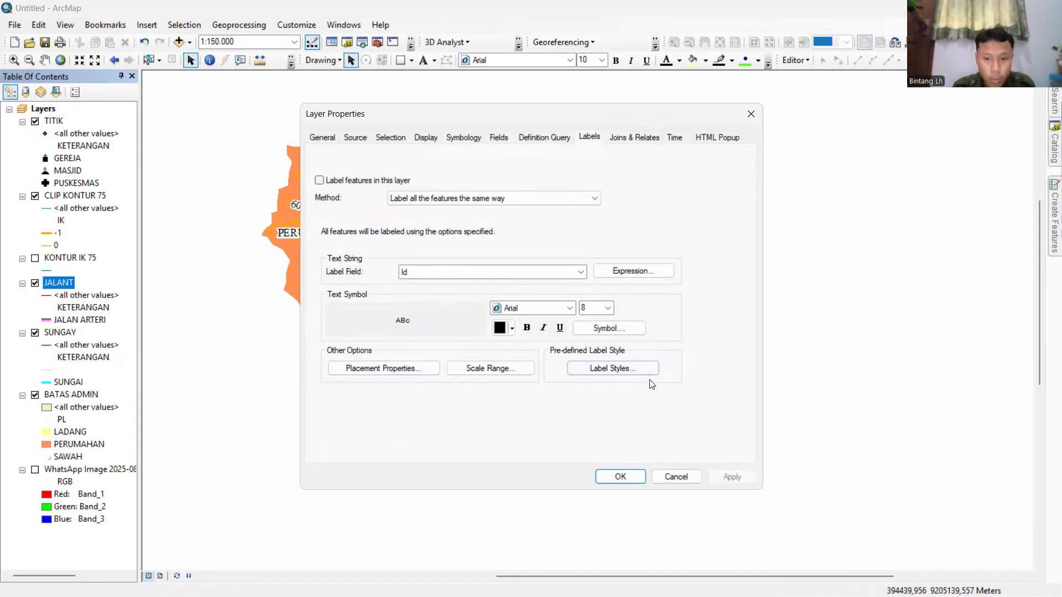
left_click(487, 201)
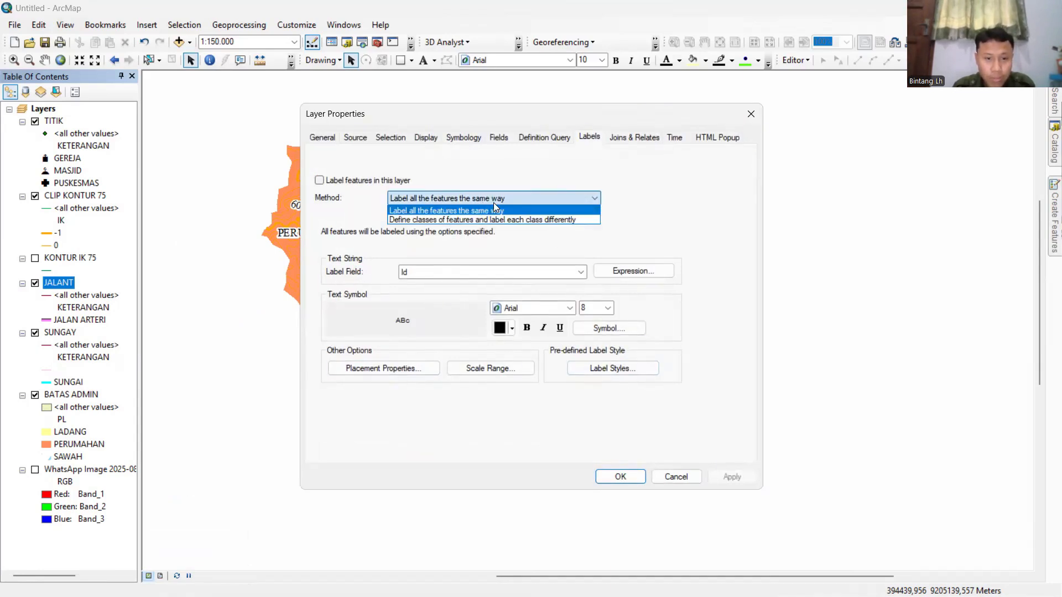
left_click(368, 181)
left_click(492, 273)
left_click(471, 304)
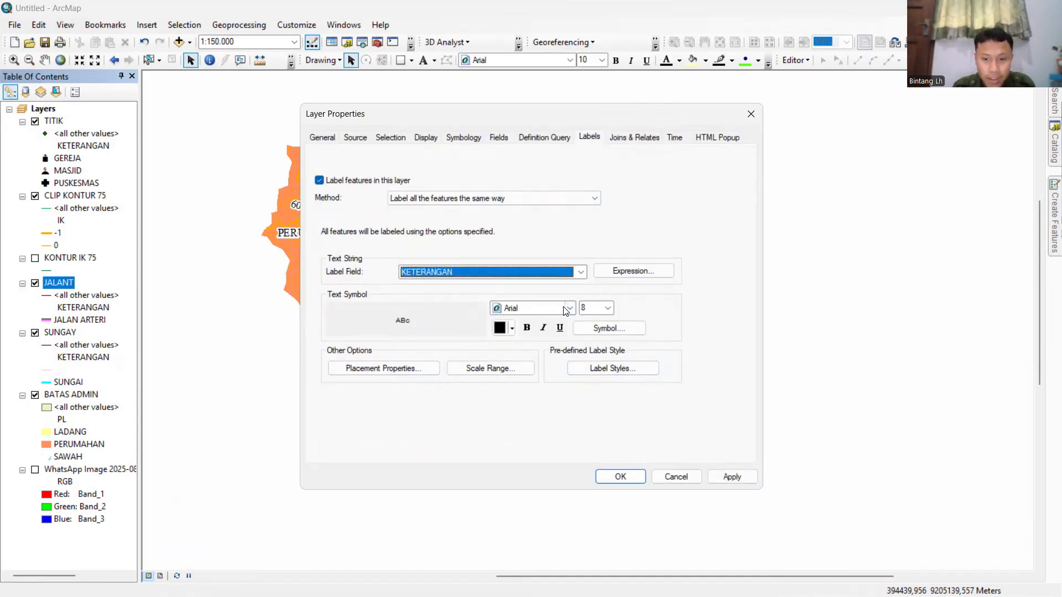
Set the JALANT label text to Times New Roman, size 12.
left_click(544, 289)
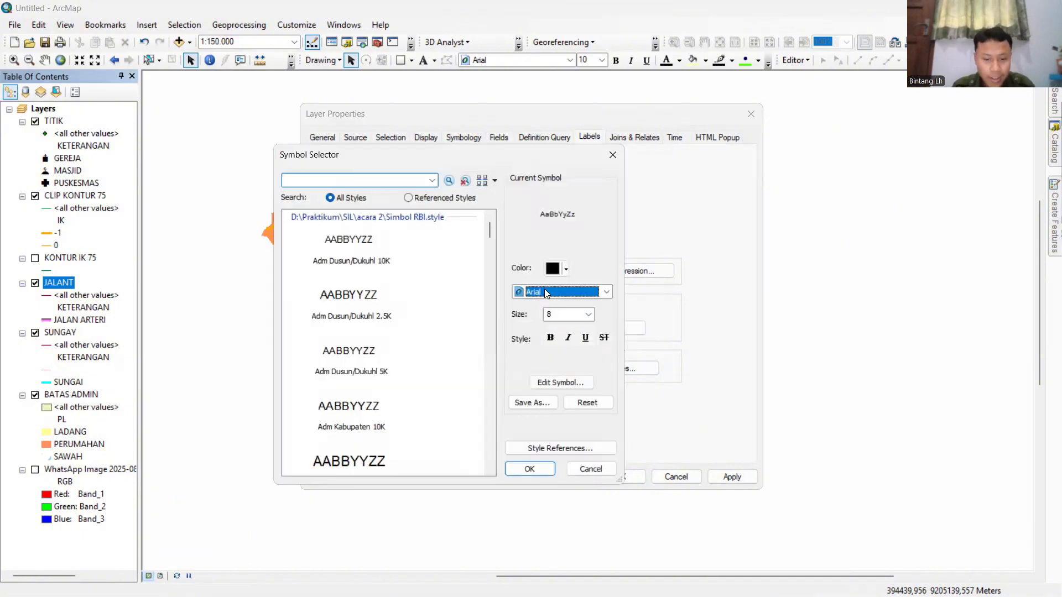
left_click(553, 305)
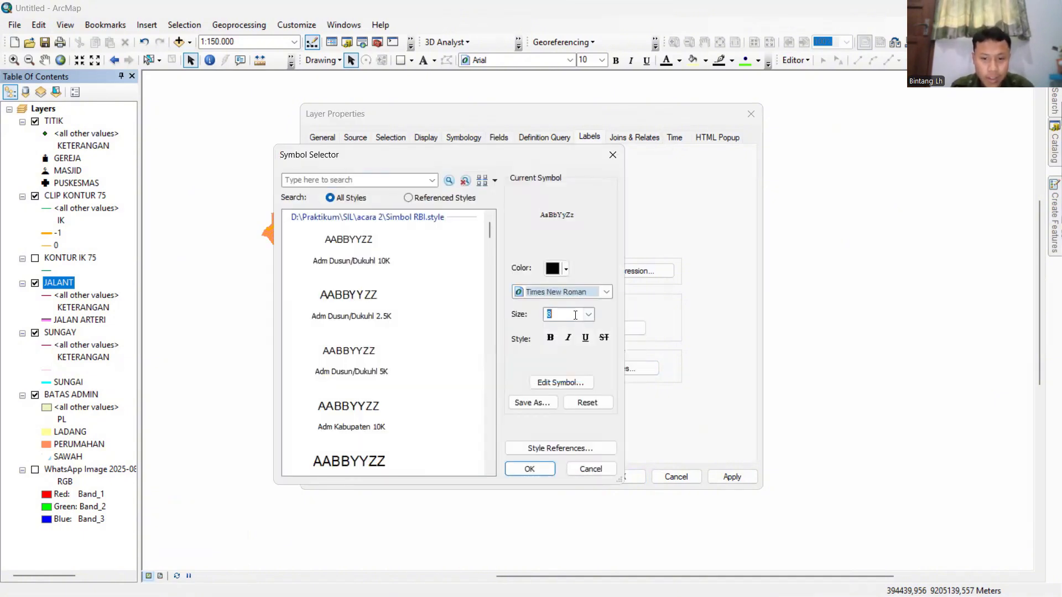
key("Tab")
type("12")
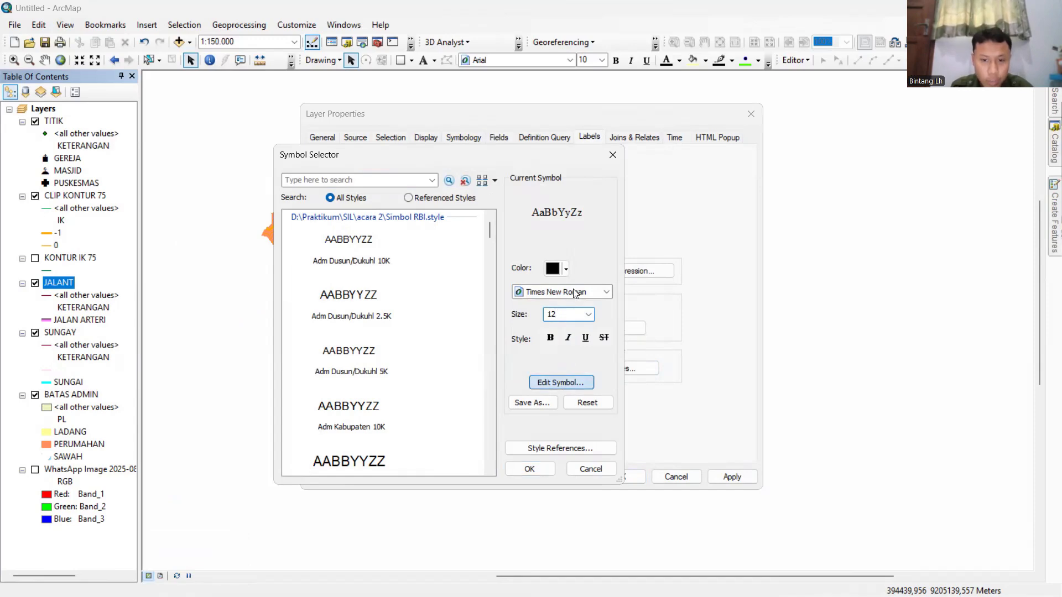
Add a Halo mask to the JALANT label text symbol and apply the label settings to the layer.
left_click(568, 380)
left_click(563, 219)
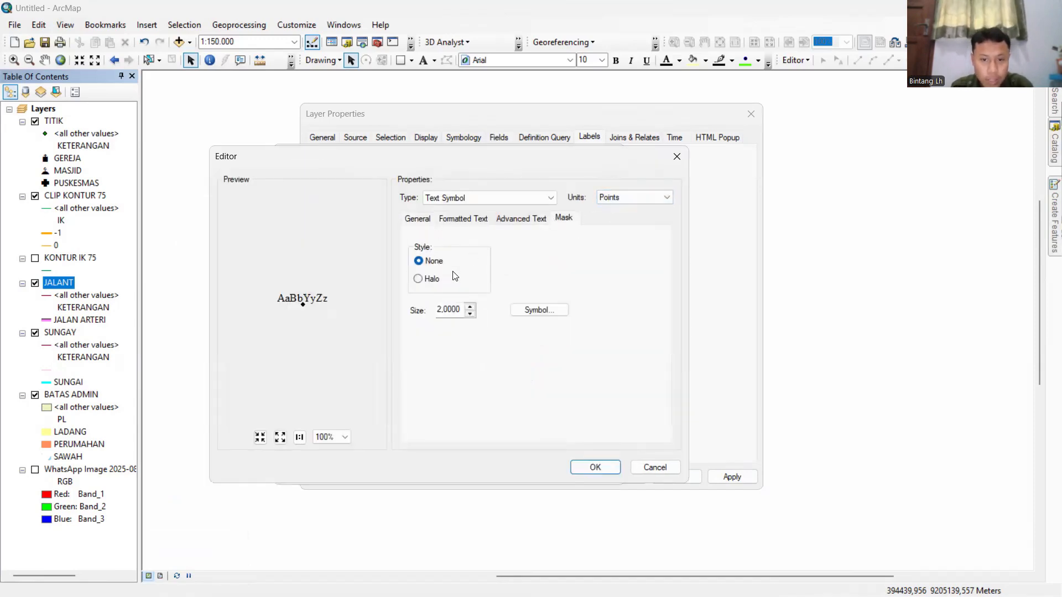
left_click(432, 279)
left_click(595, 467)
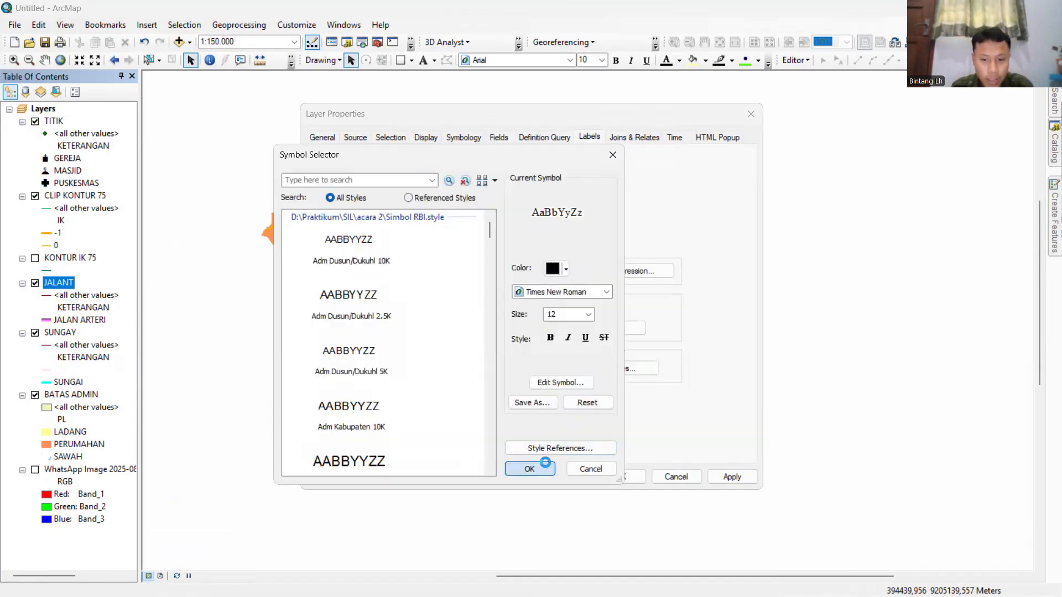
left_click(544, 463)
left_click(731, 477)
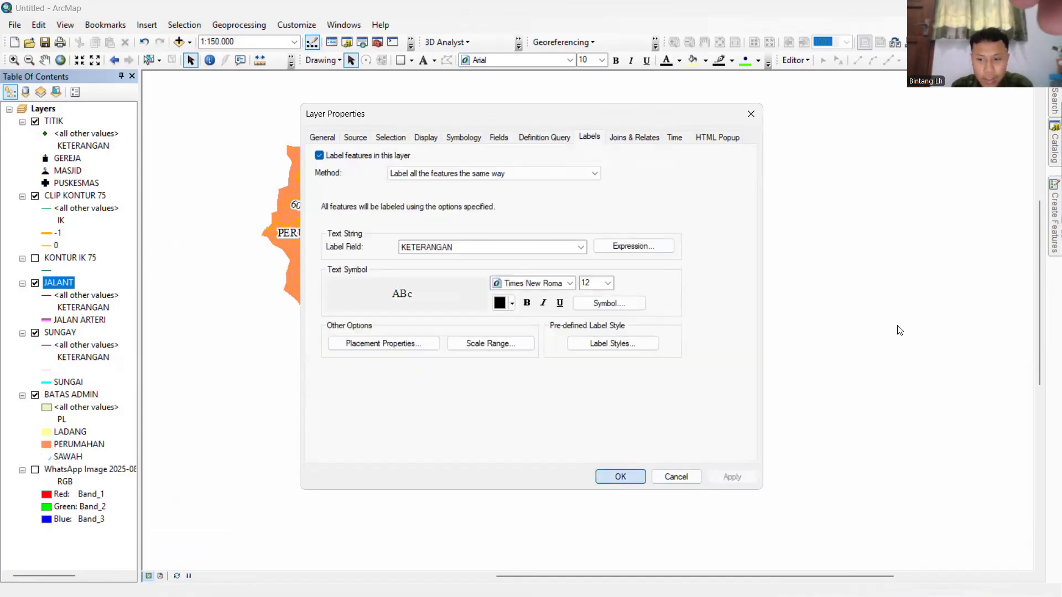
key("Return")
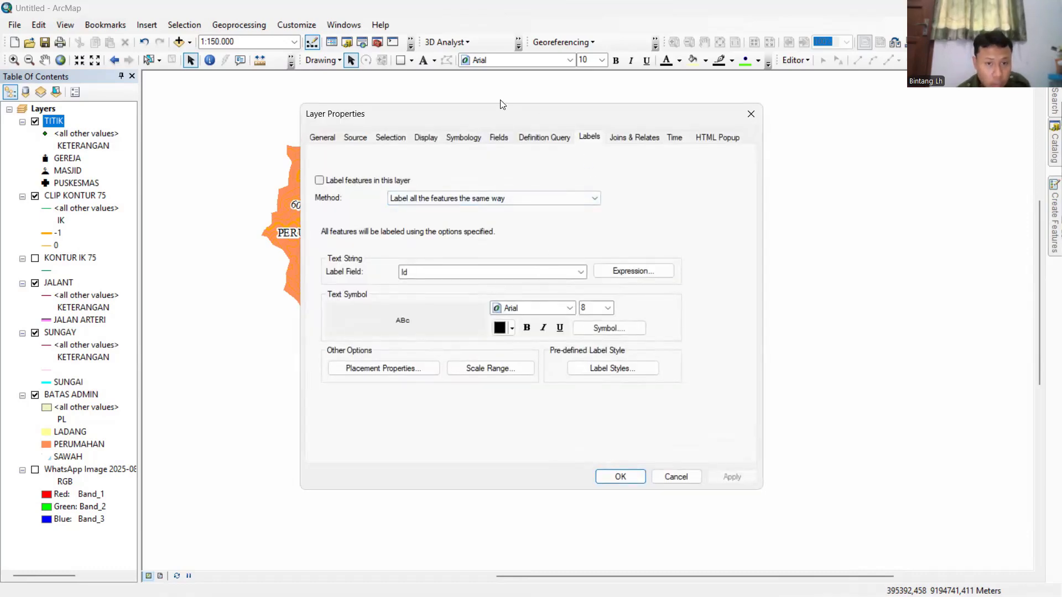
Enable labels on the TITIK layer, keeping the method that labels all features the same way.
left_click(341, 182)
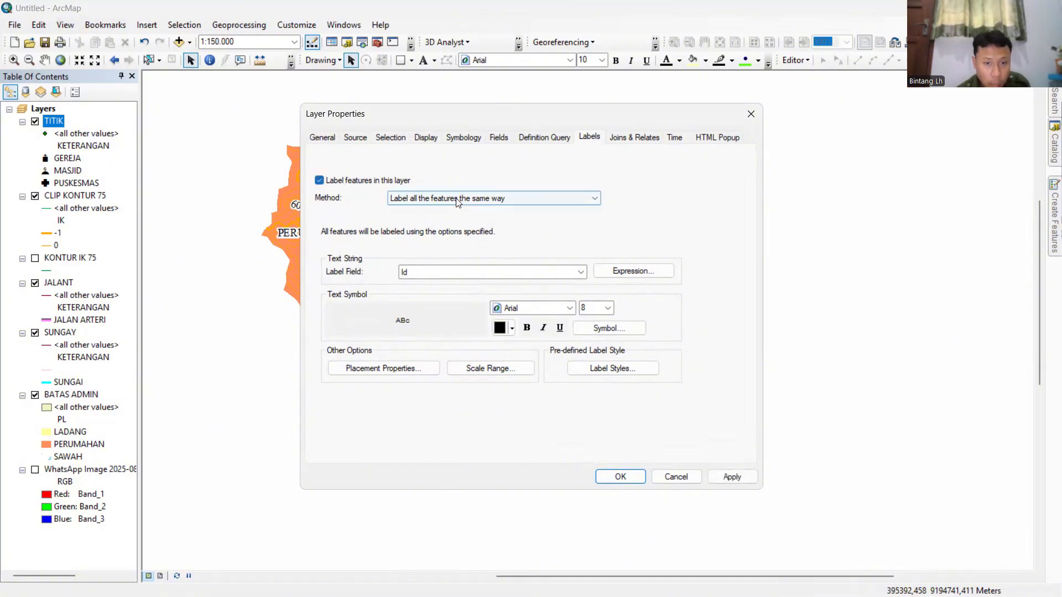
left_click(503, 199)
left_click(503, 200)
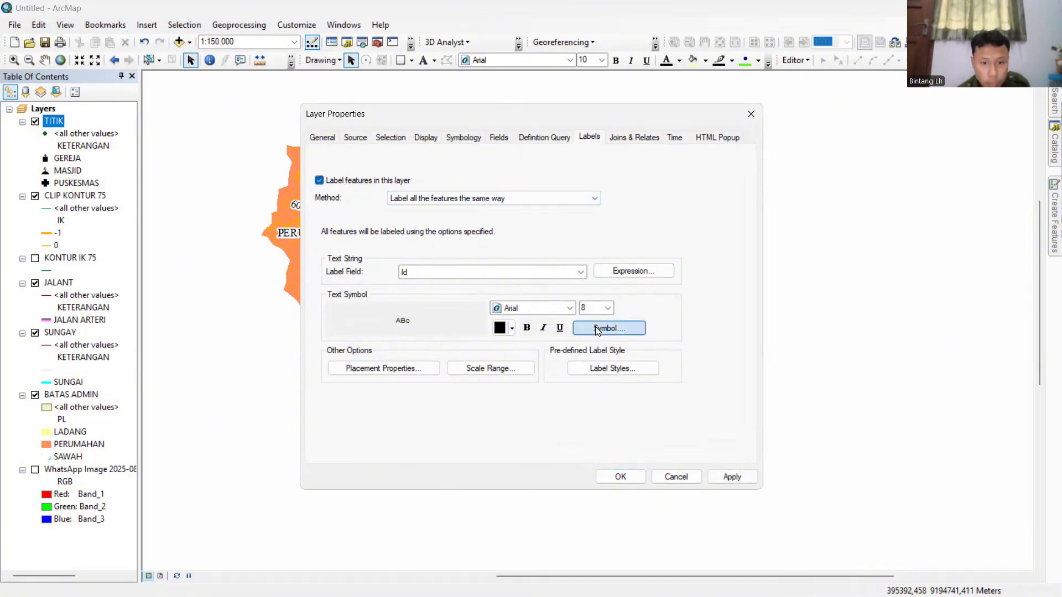
Set the TITIK label text to Times New Roman, size 12.
left_click(595, 326)
left_click(544, 293)
scroll(564, 331, "down", 10)
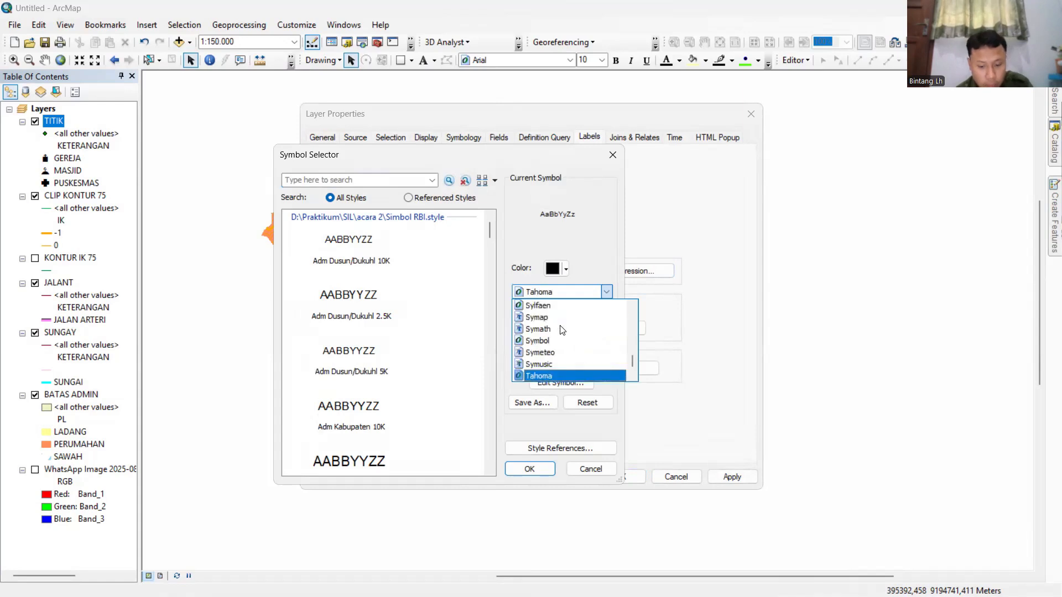
left_click(564, 305)
double_click(551, 314)
type("12")
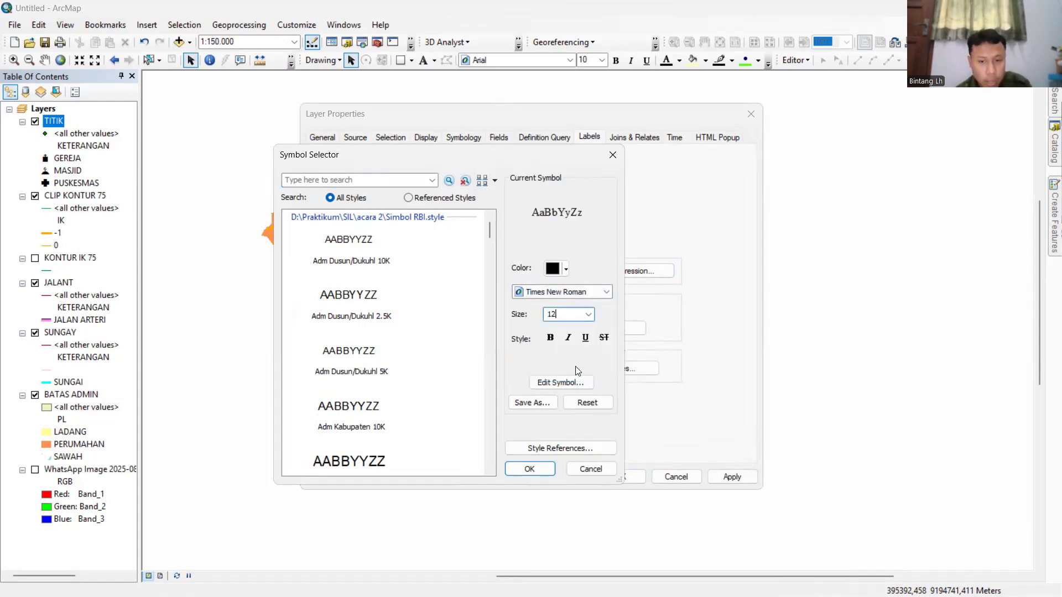
Add a Halo mask to the TITIK label text symbol and accept the symbol settings.
left_click(550, 383)
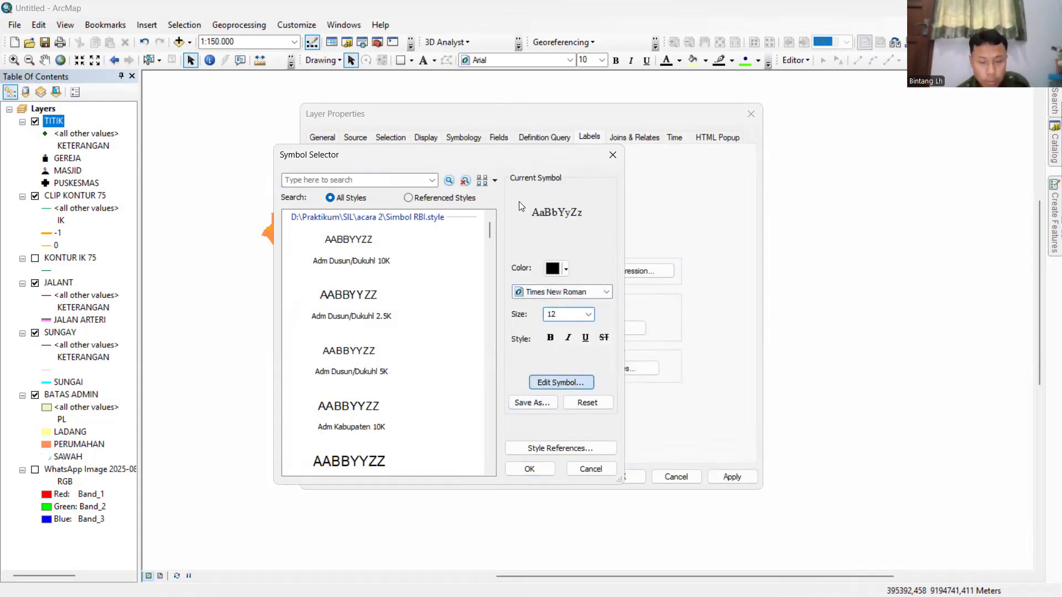
left_click(562, 219)
left_click(419, 279)
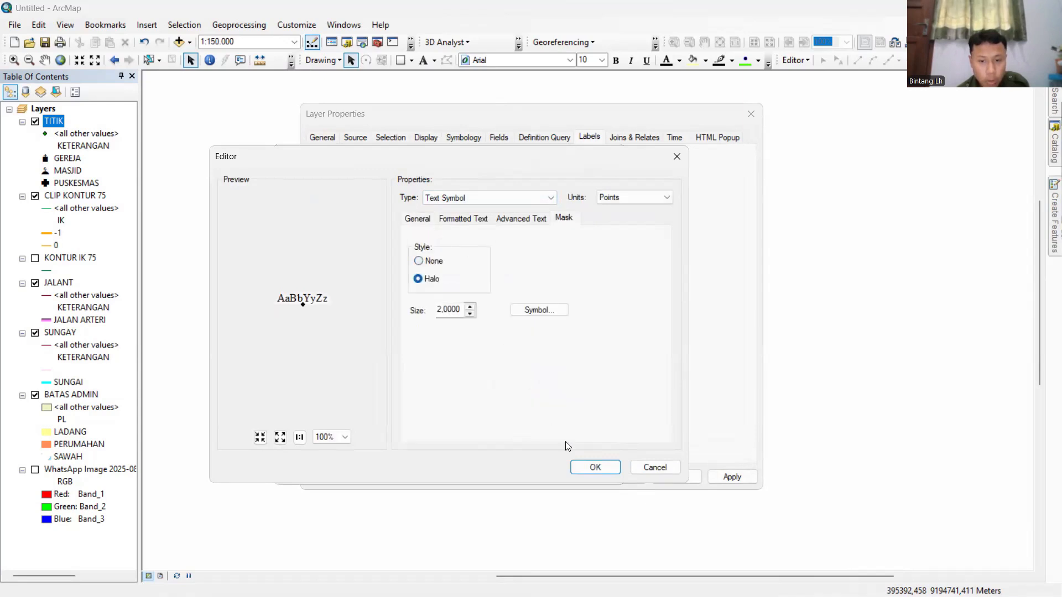
left_click(593, 468)
left_click(550, 472)
Set the TITIK label placement to "Prefer Bottom Center, all allowed" and apply the layer's label settings.
left_click(408, 369)
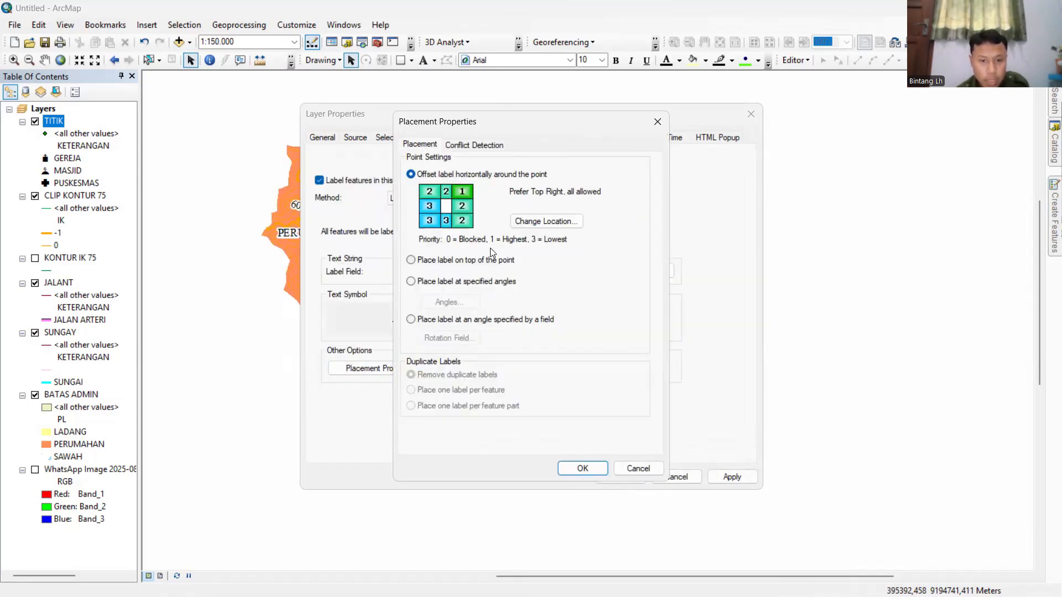
left_click(545, 221)
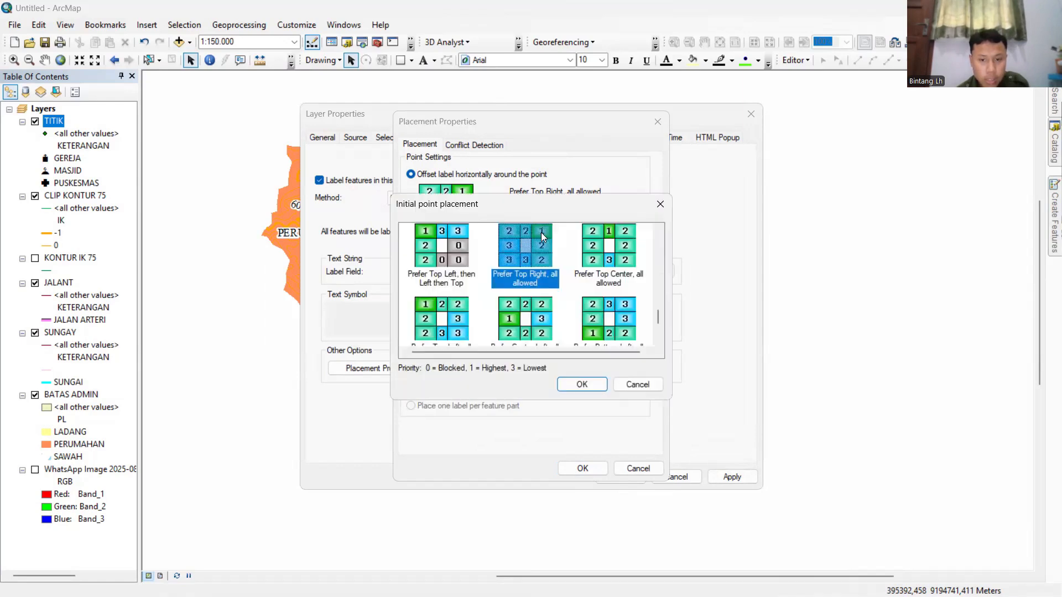
scroll(441, 332, "down", 1)
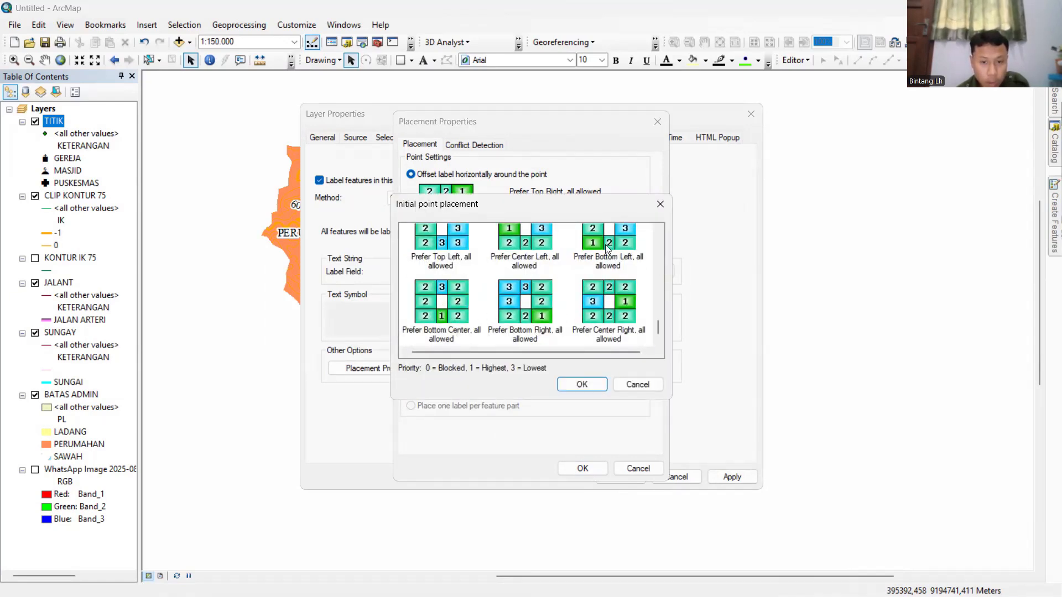
left_click(449, 312)
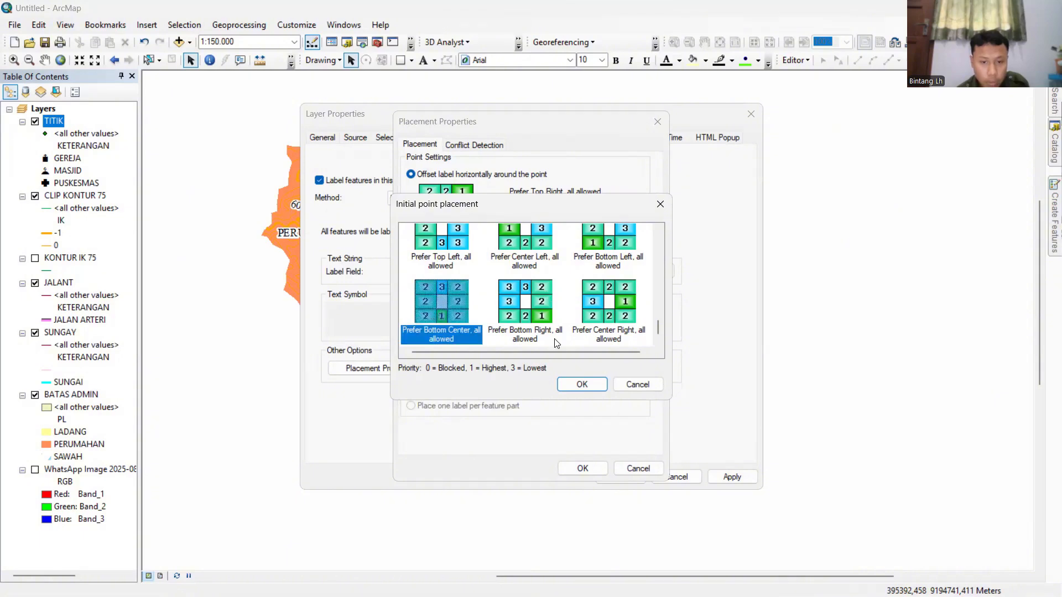
left_click(581, 383)
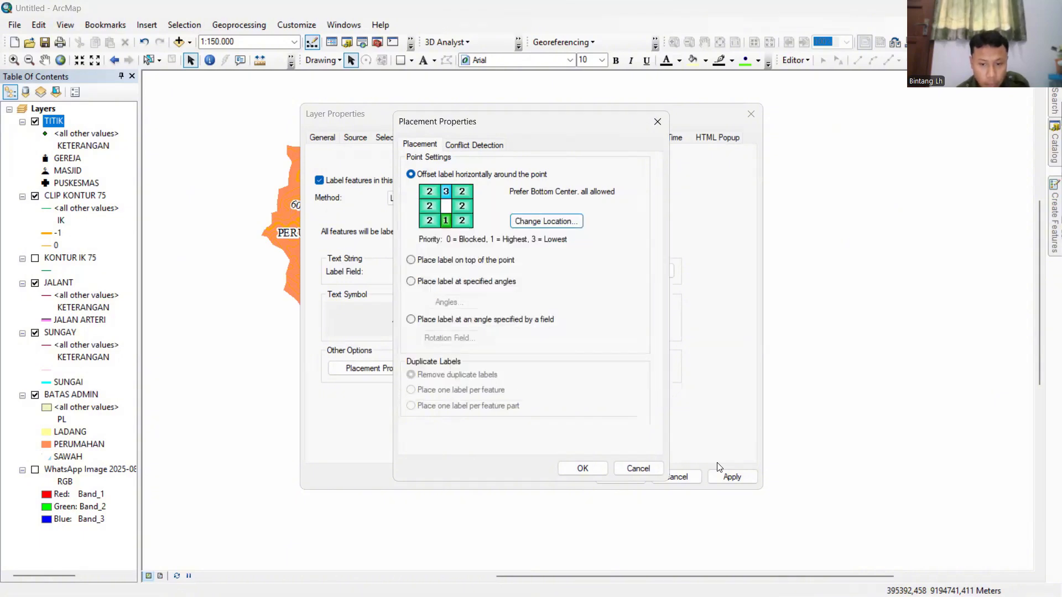
left_click(929, 335)
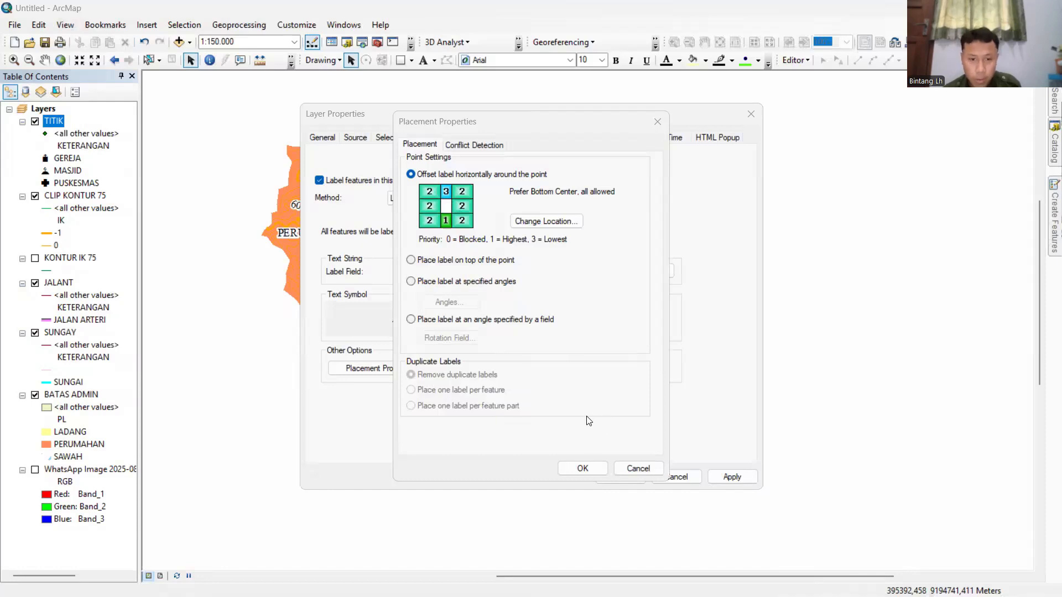
left_click(629, 474)
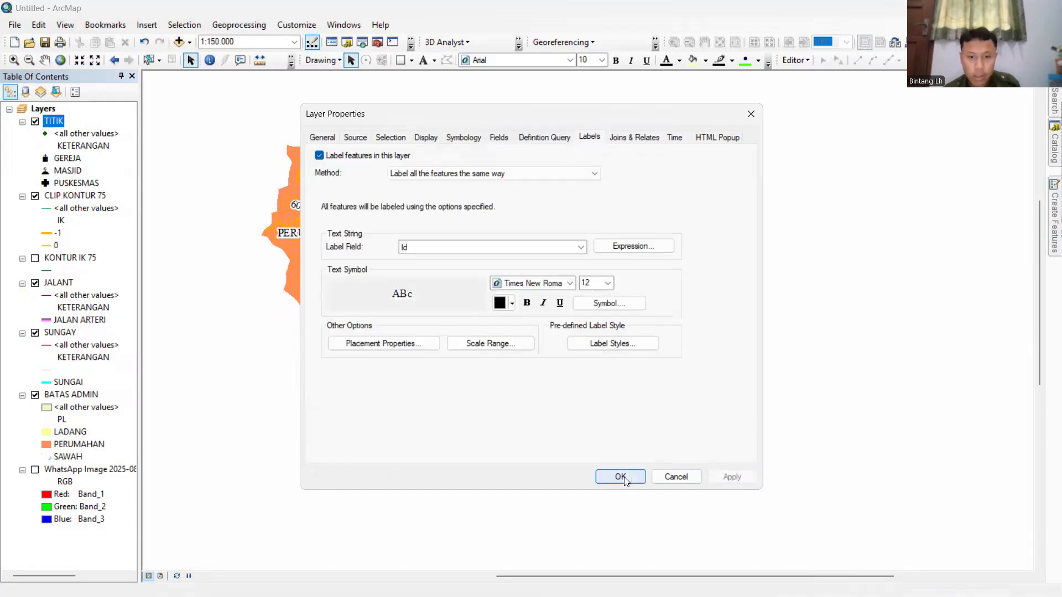
key("Return")
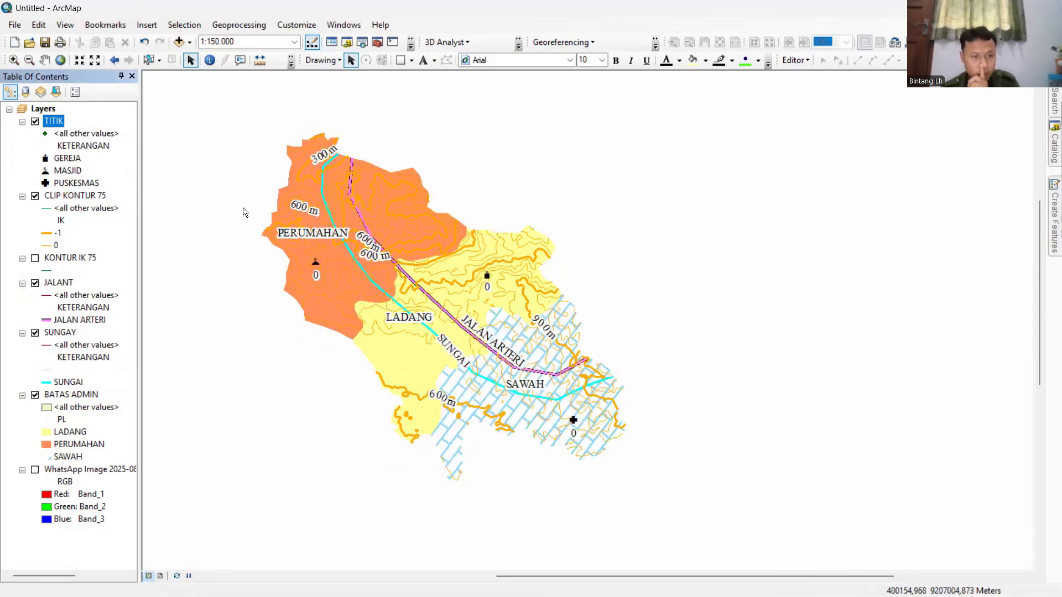
Begin saving the map document under a new name and browse to the personal NUMPANG folder inside SIL.
left_click(39, 25)
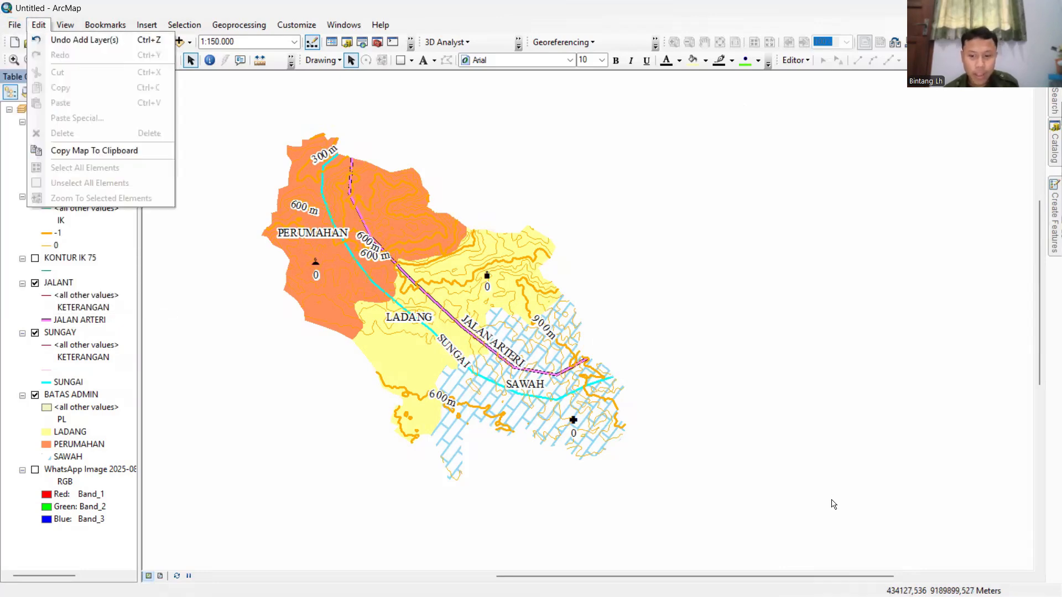
left_click(900, 326)
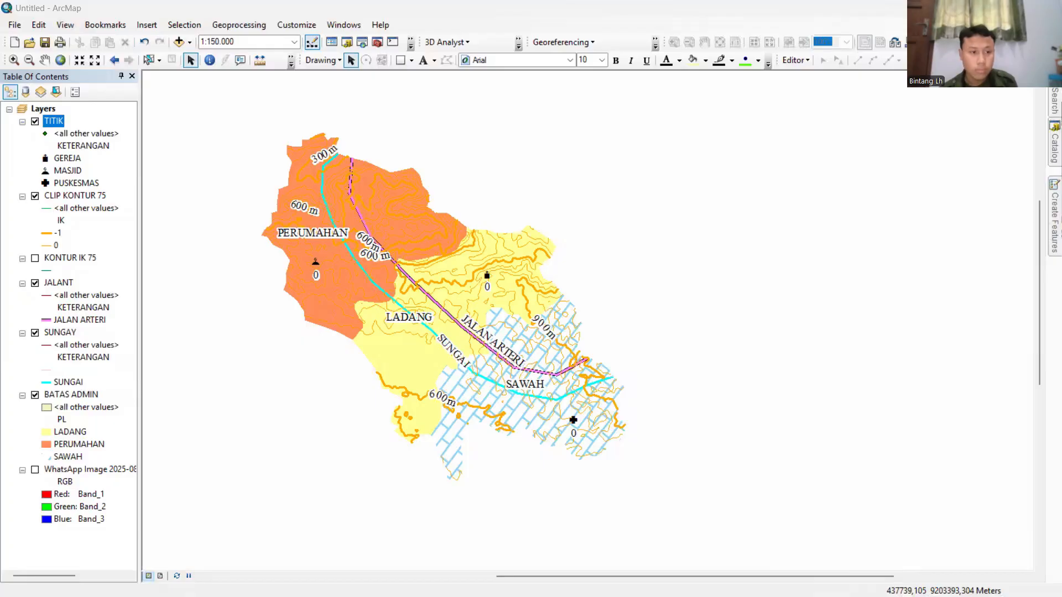
left_click(14, 24)
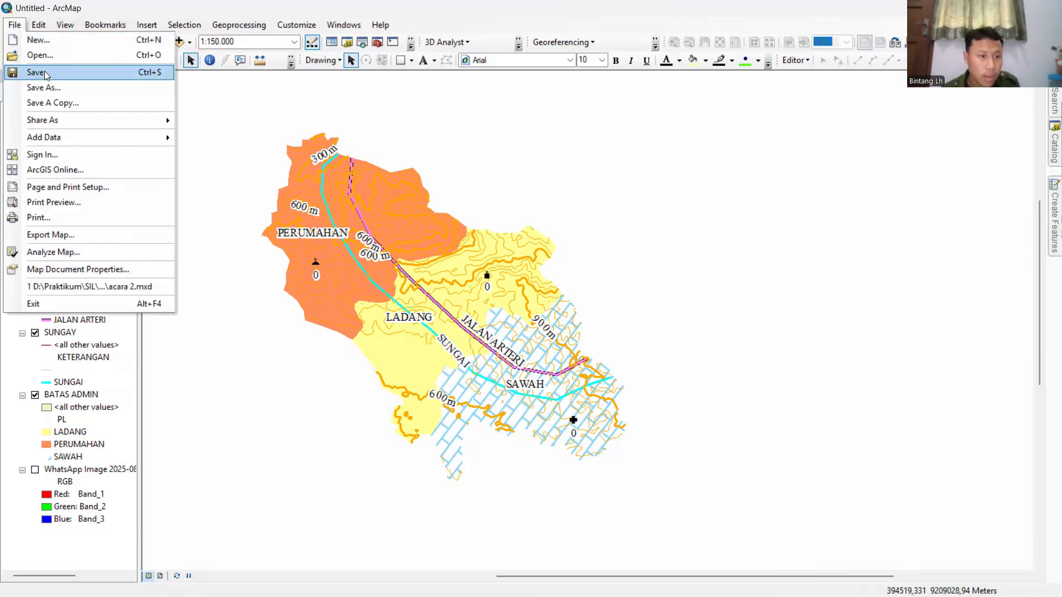
left_click(58, 91)
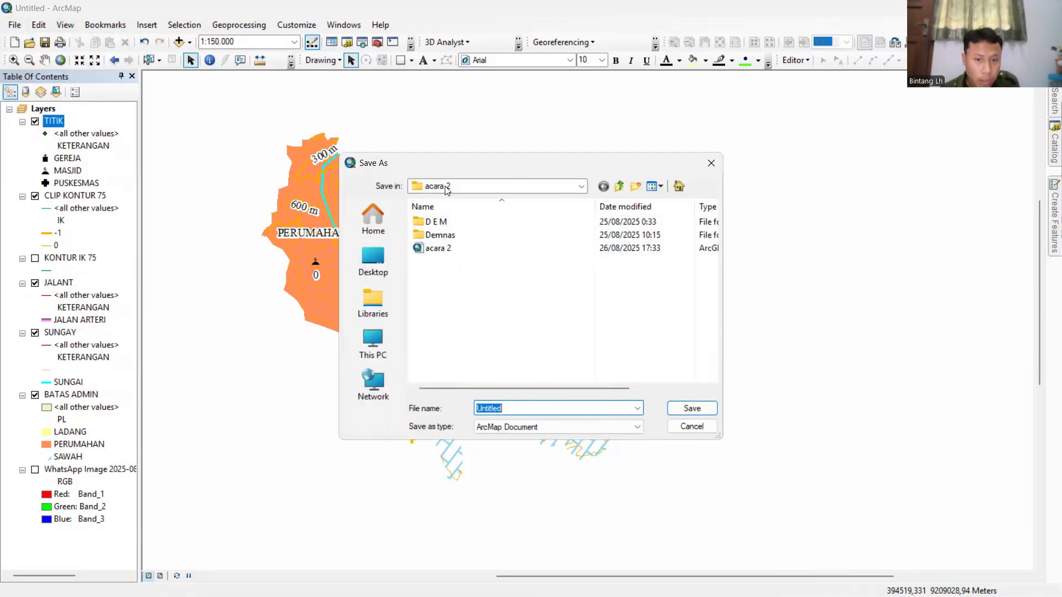
left_click(442, 186)
left_click(457, 366)
scroll(459, 367, "down", 2)
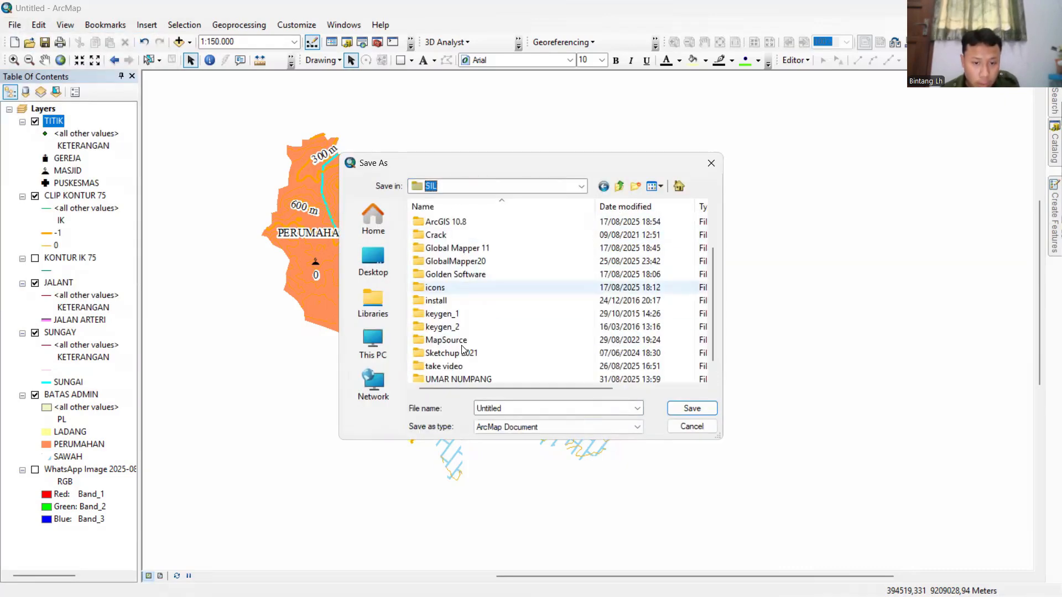
double_click(458, 367)
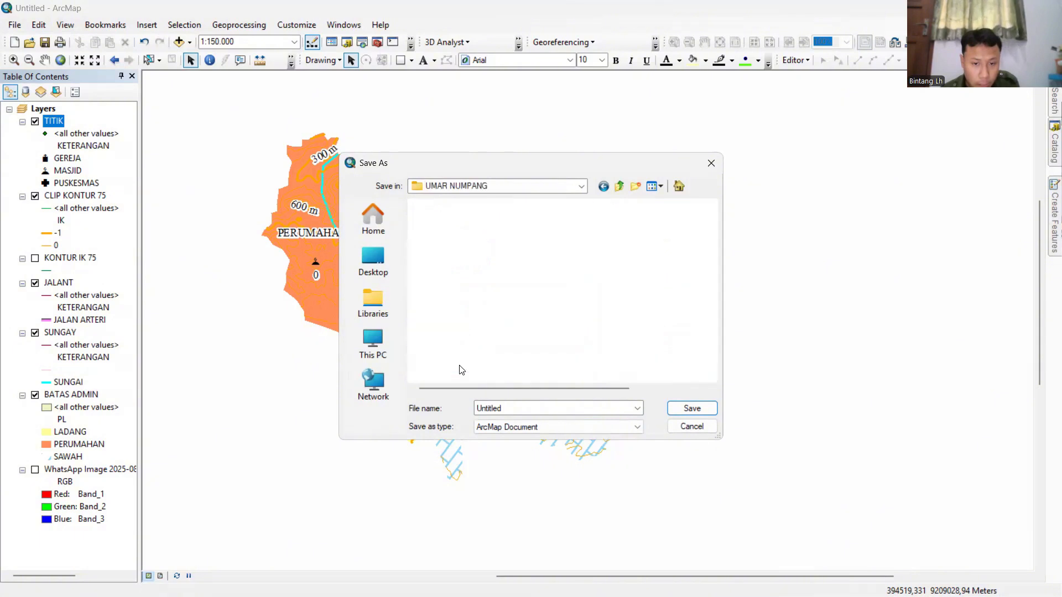
Save the ArcMap document under a name made of "acara 2", the person's name and "done king acc selamanya mxd".
double_click(554, 407)
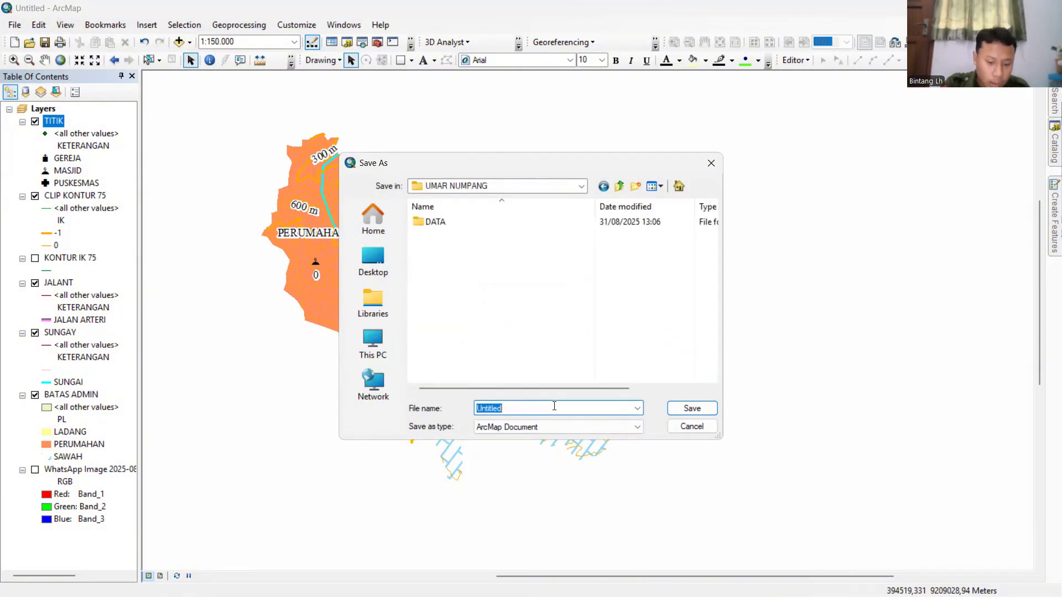
type("a")
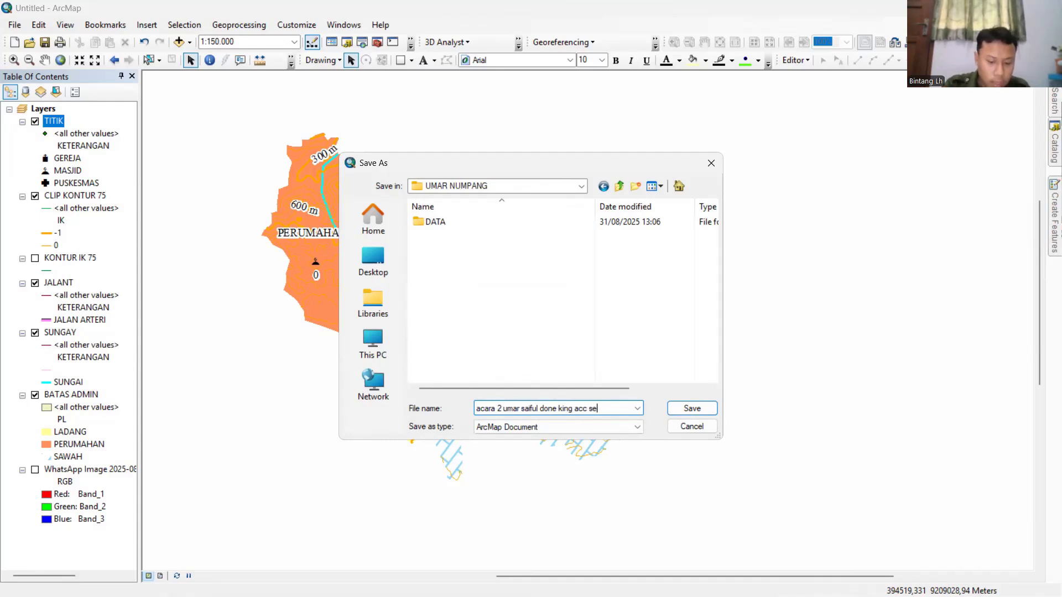
left_click(692, 408)
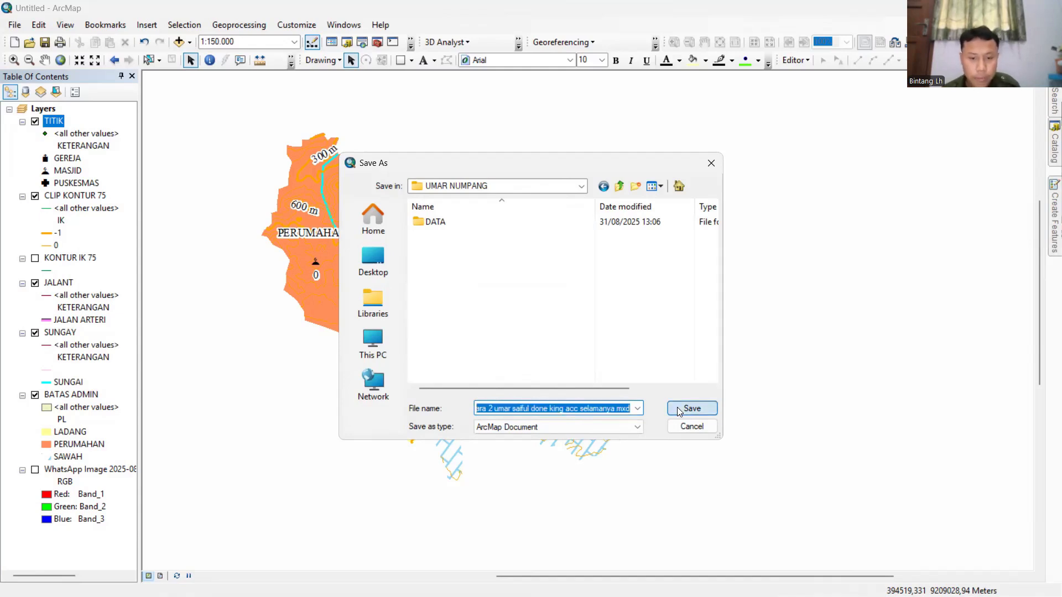